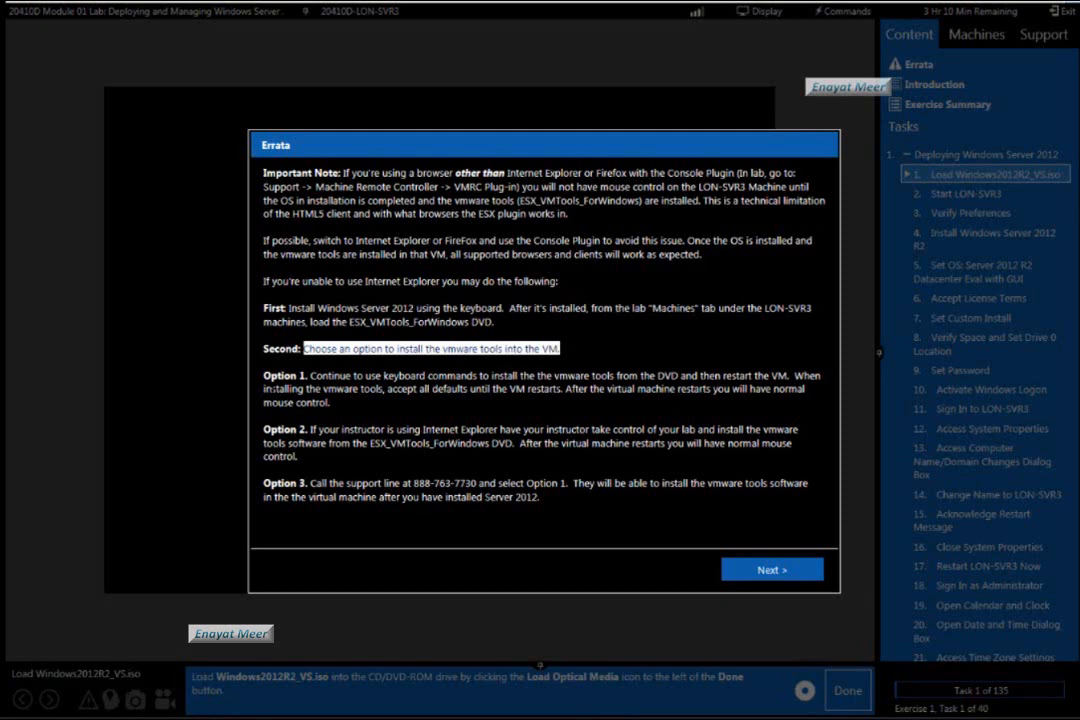
Read through the lab's errata, objectives and exercise summary, close them, and show the list of virtual machines.
drag(265, 376, 346, 414)
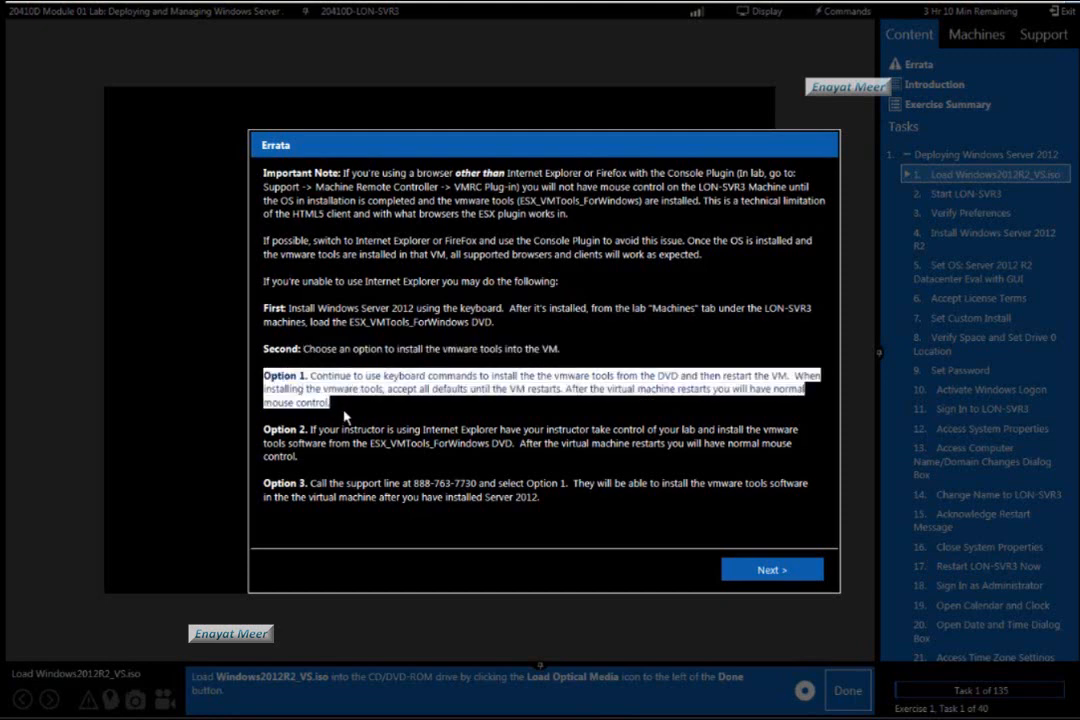
click(782, 570)
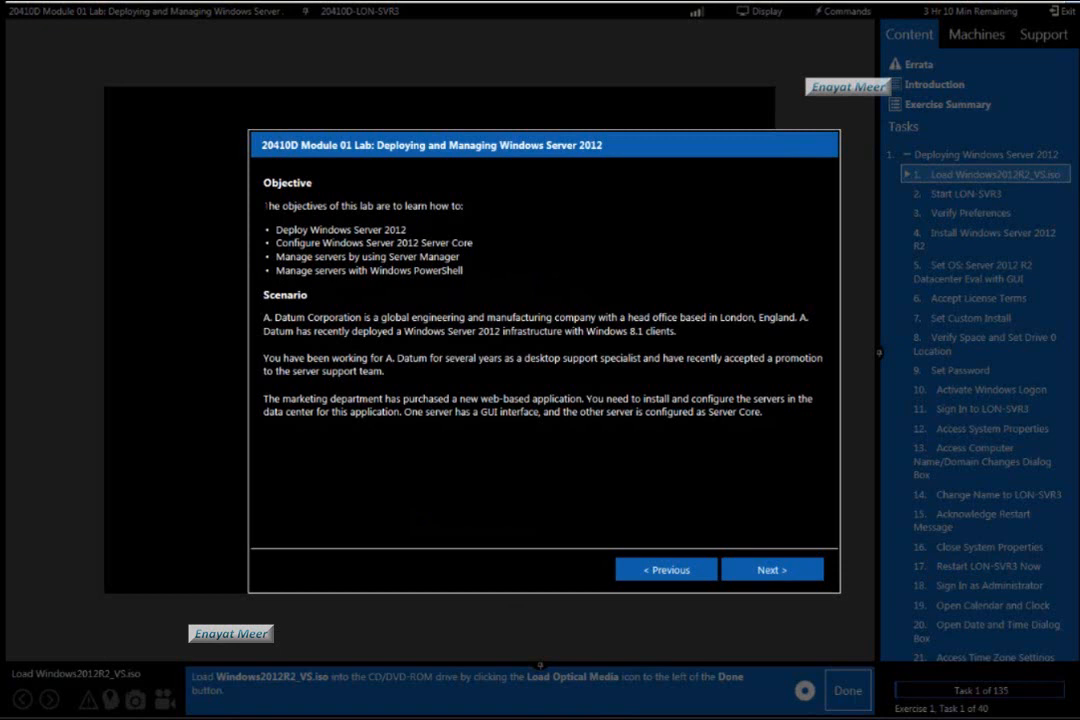
drag(265, 205, 713, 620)
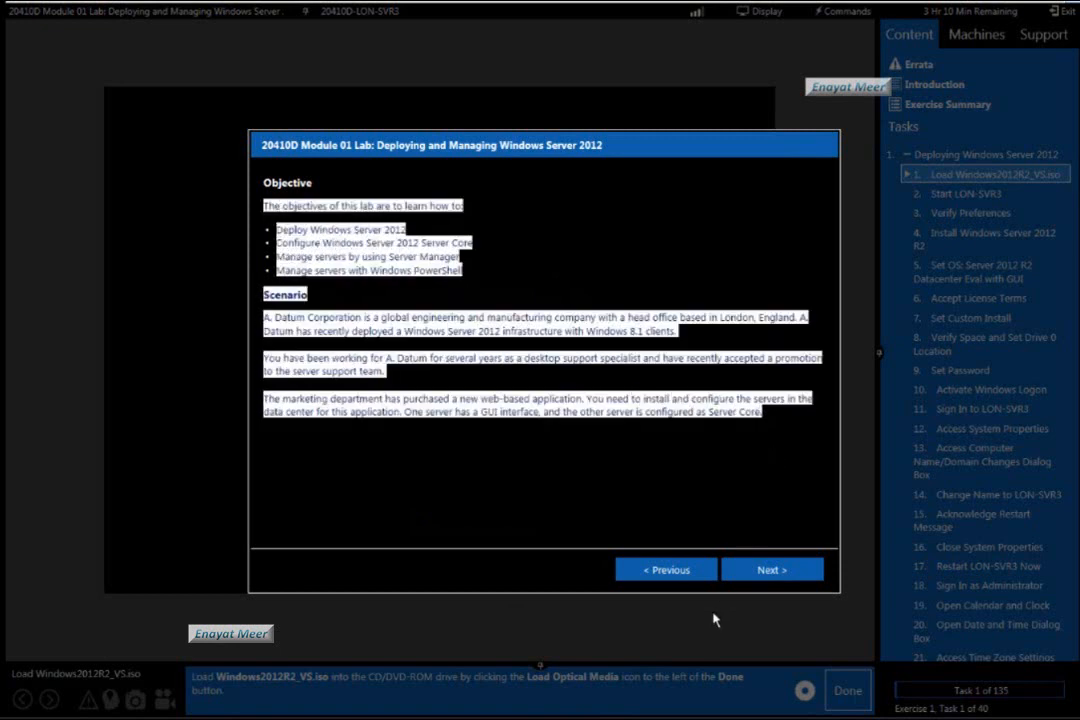
click(770, 570)
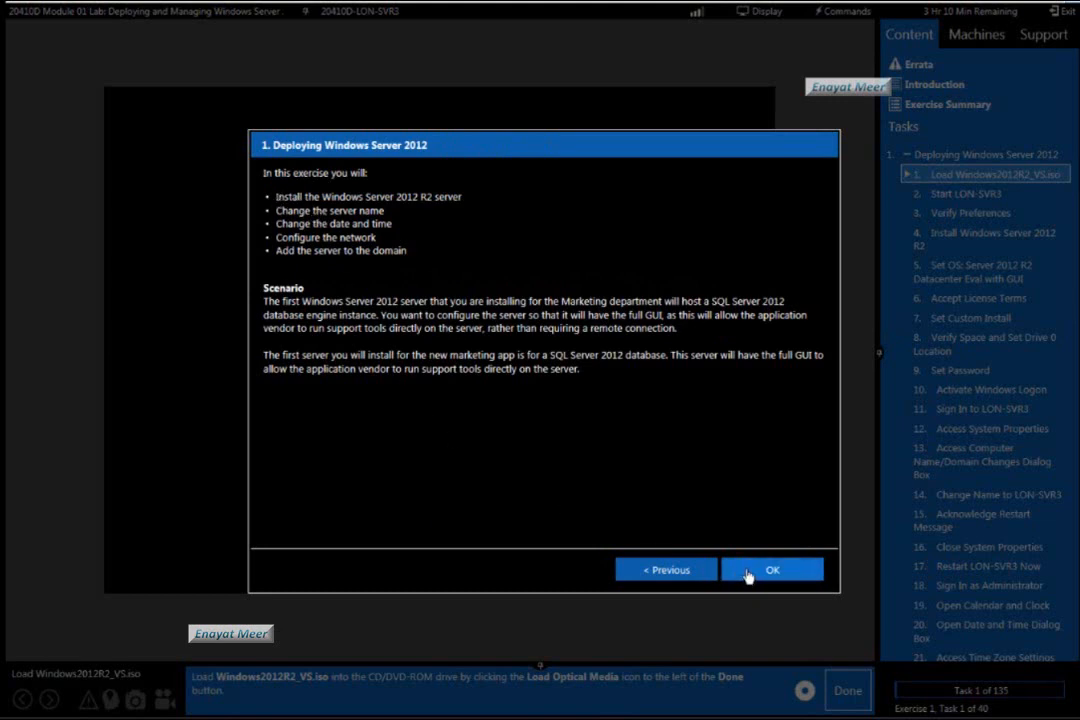
click(774, 571)
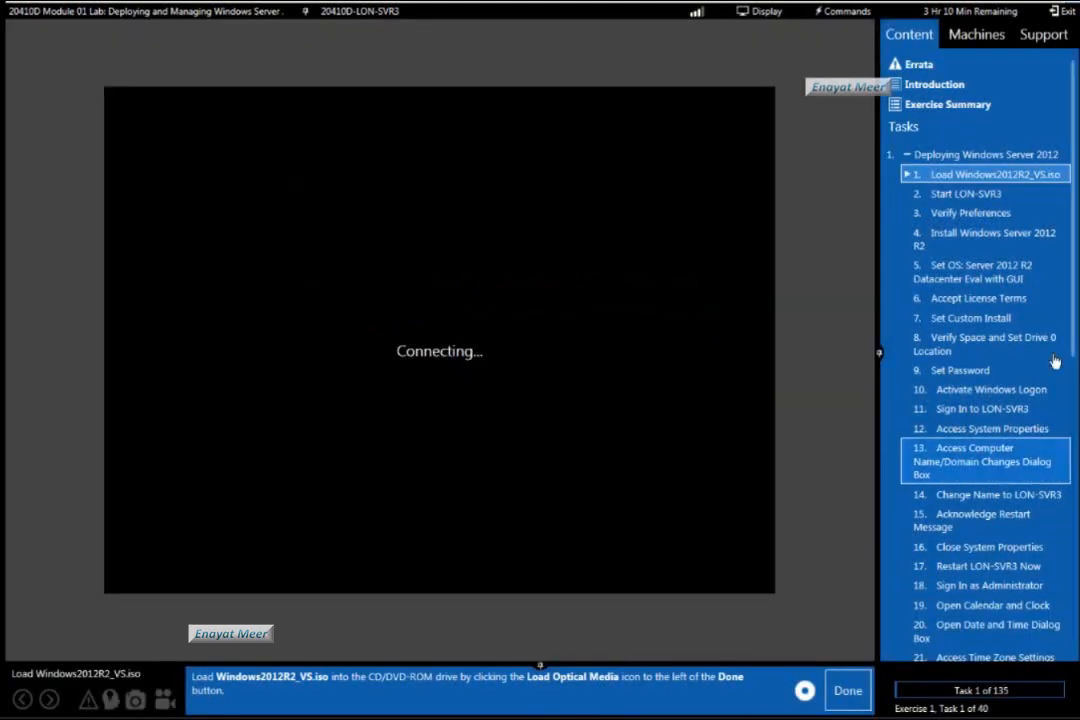
click(986, 36)
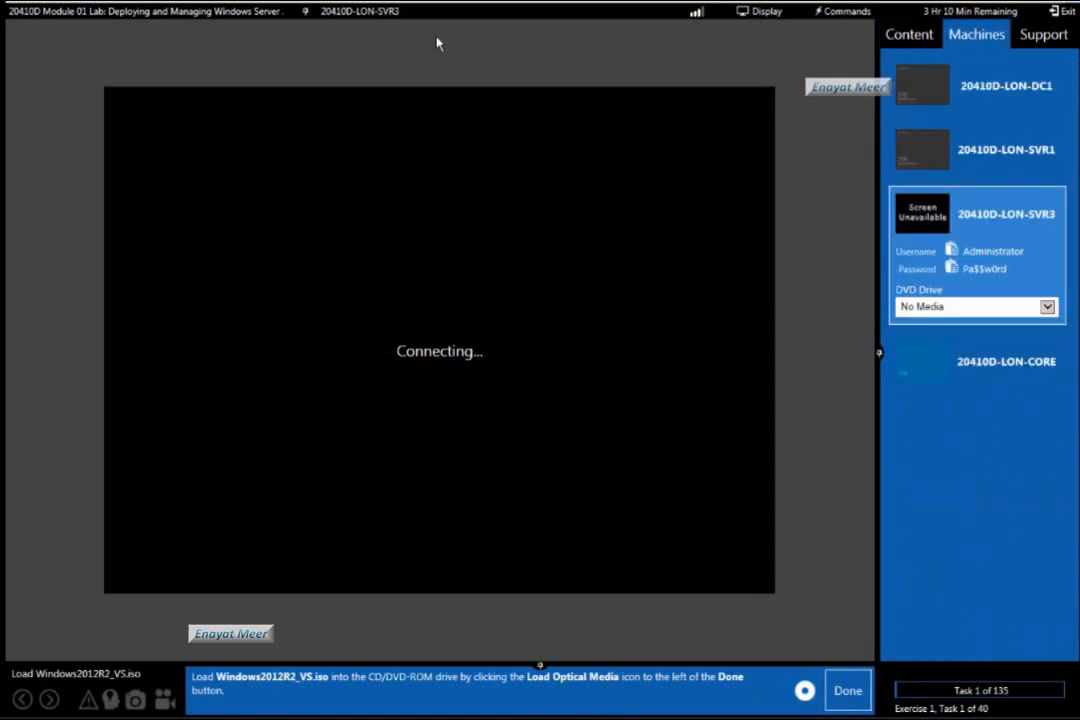
click(374, 18)
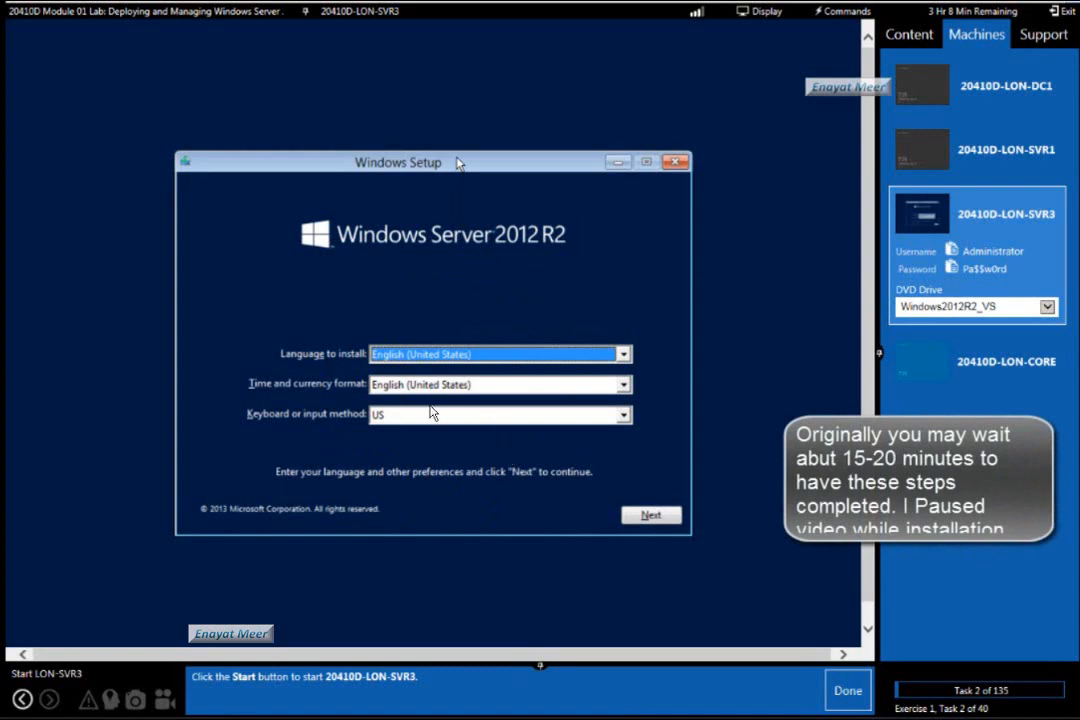
Accept the default language, time format and US keyboard preferences in Windows Setup and start the installation.
key(Tab)
key(Tab)
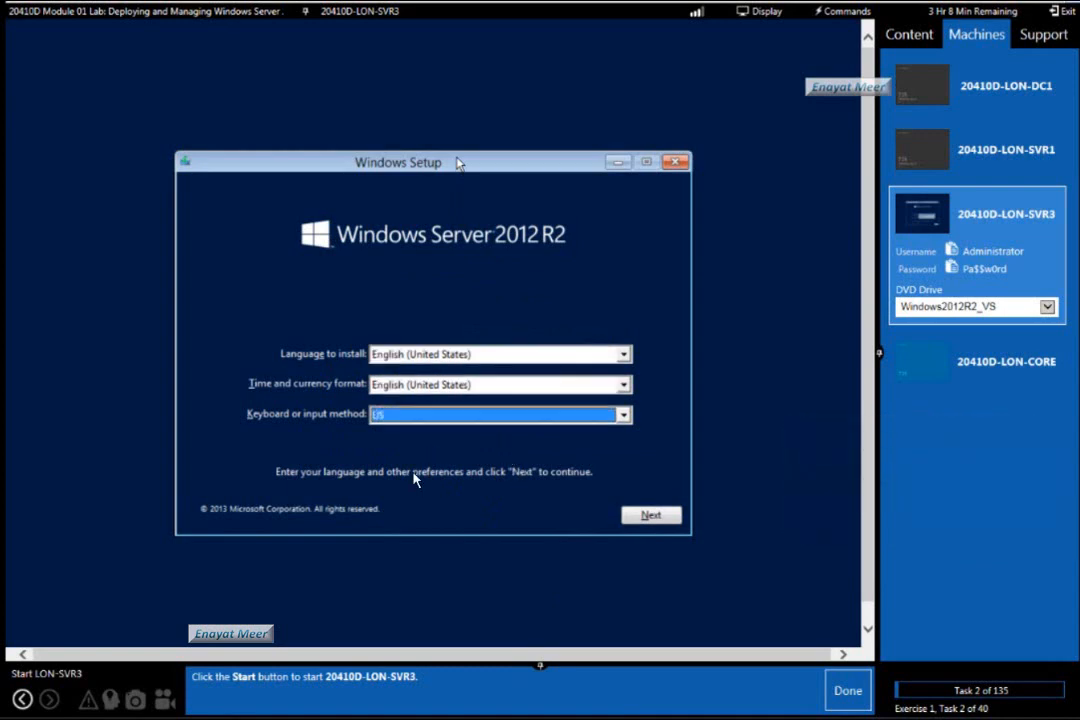
key(Tab)
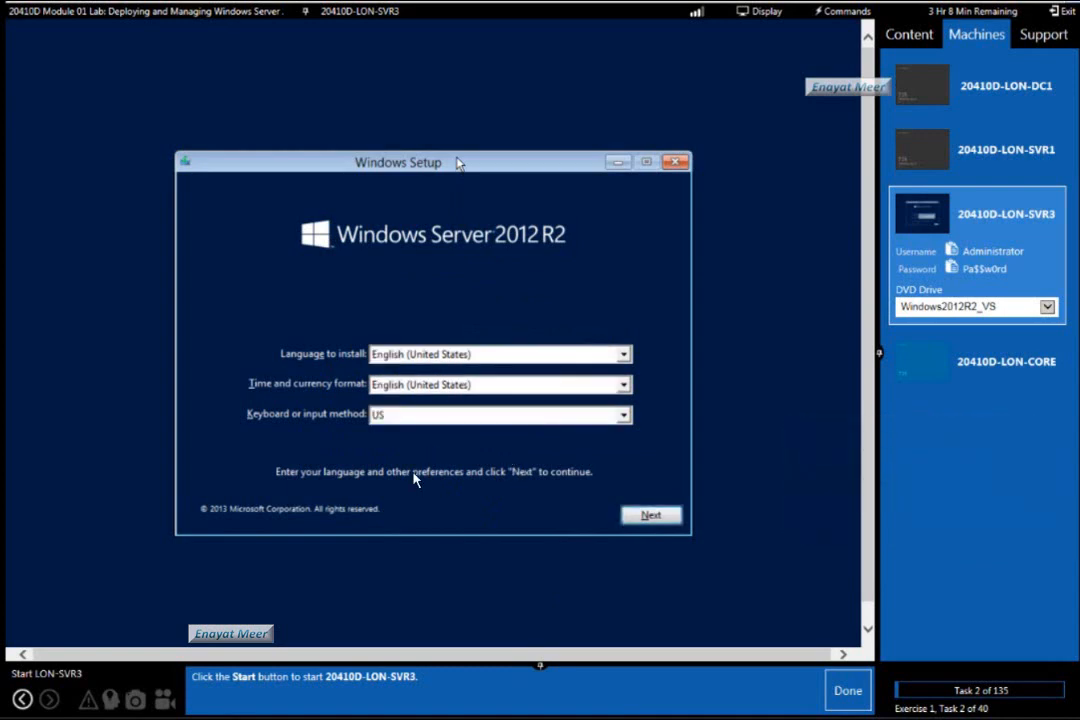
key(Return)
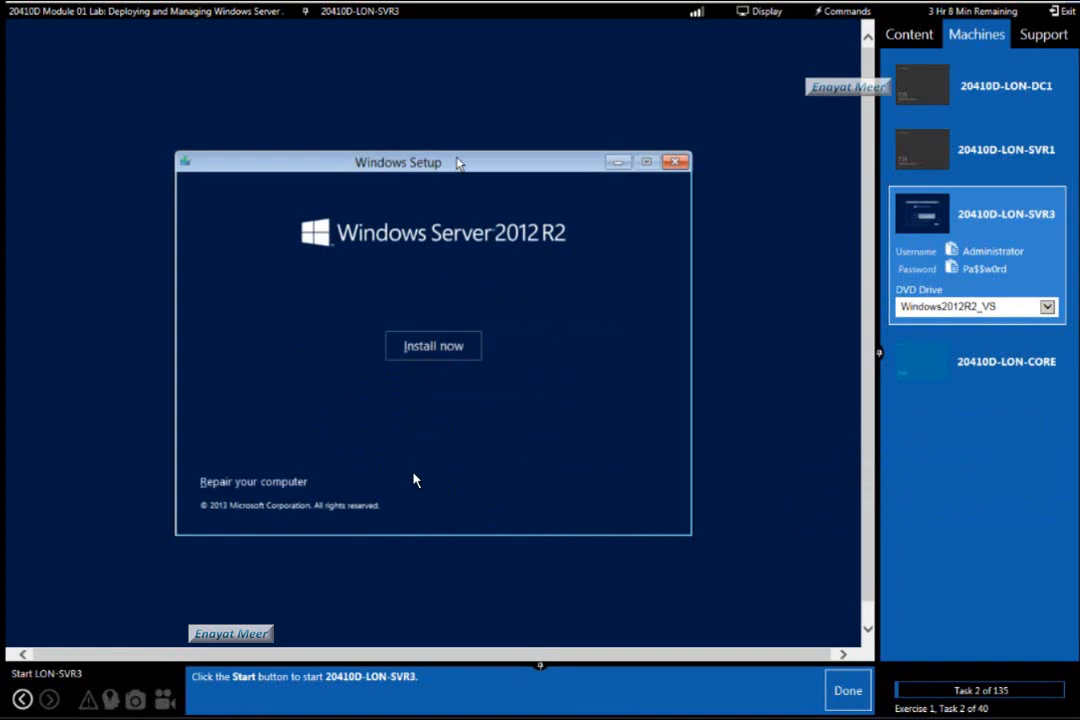
key(Return)
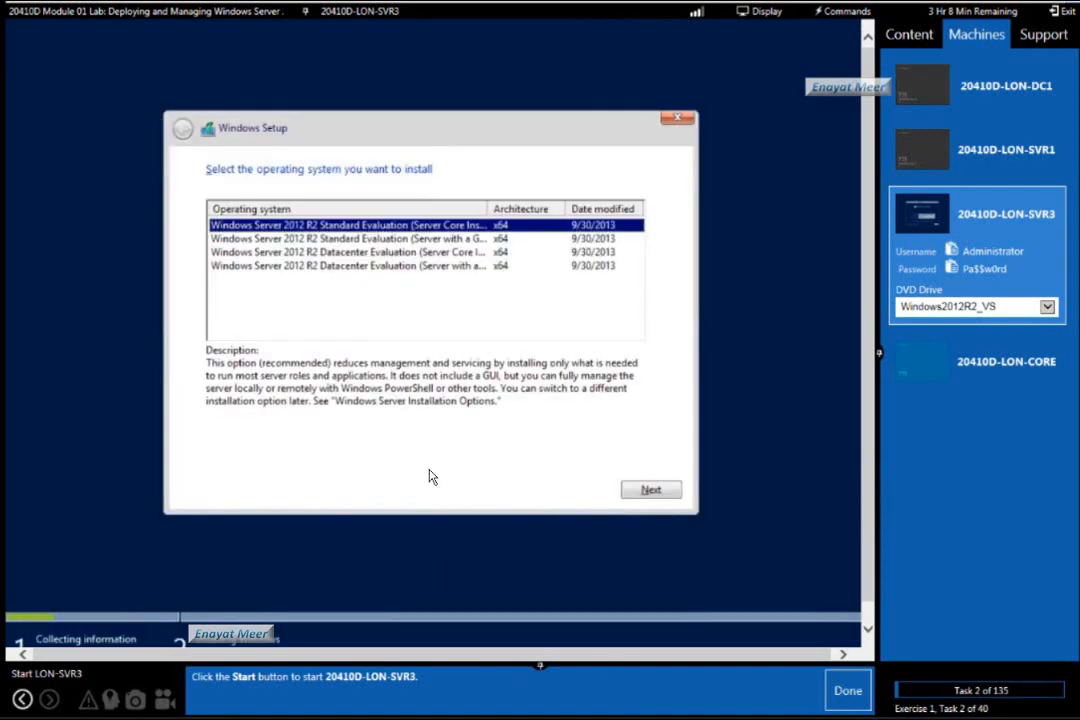
Mark the lab tasks Start LON-SVR3, Verify Preferences and Install Windows Server 2012 R2 as done.
click(846, 690)
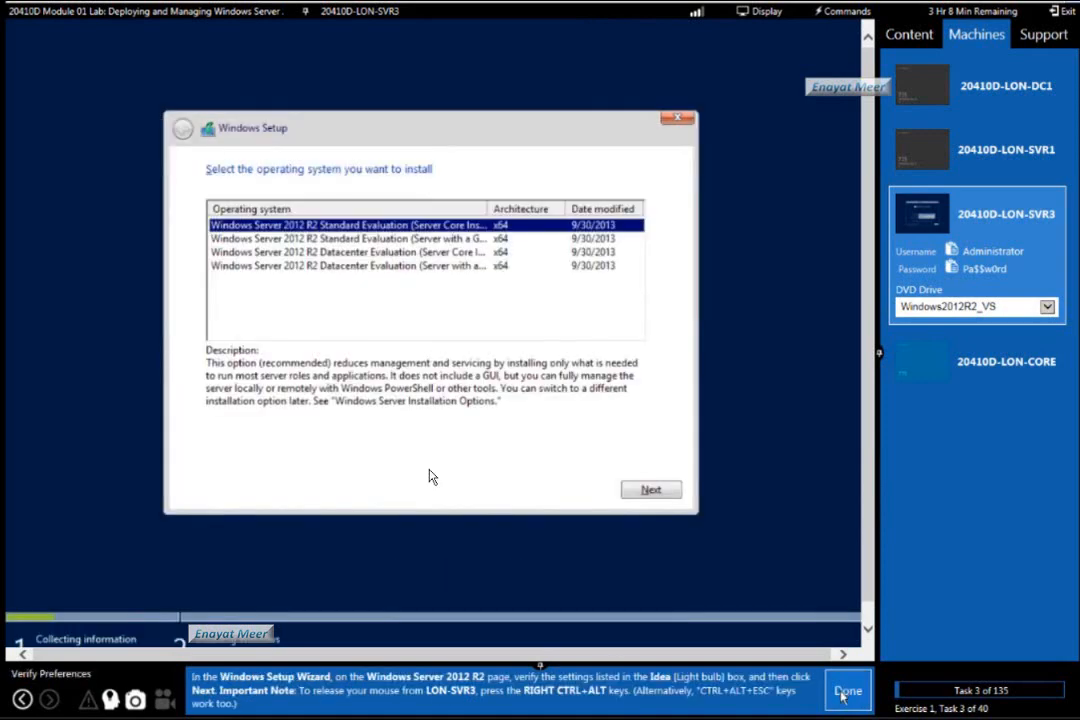
click(844, 692)
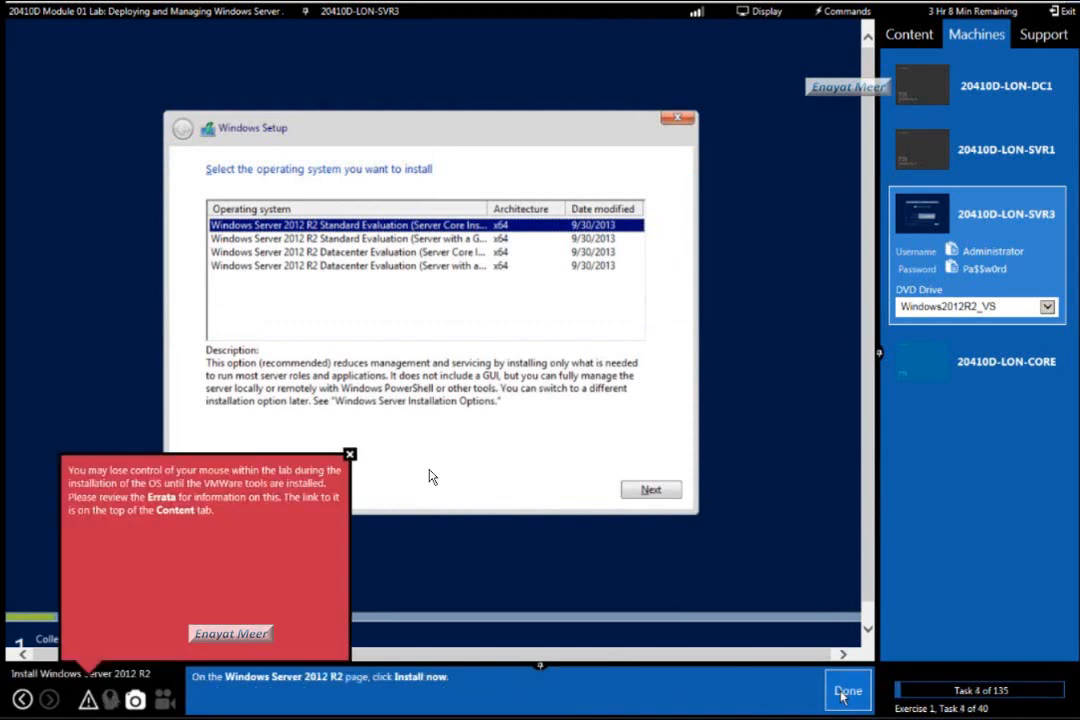
click(843, 693)
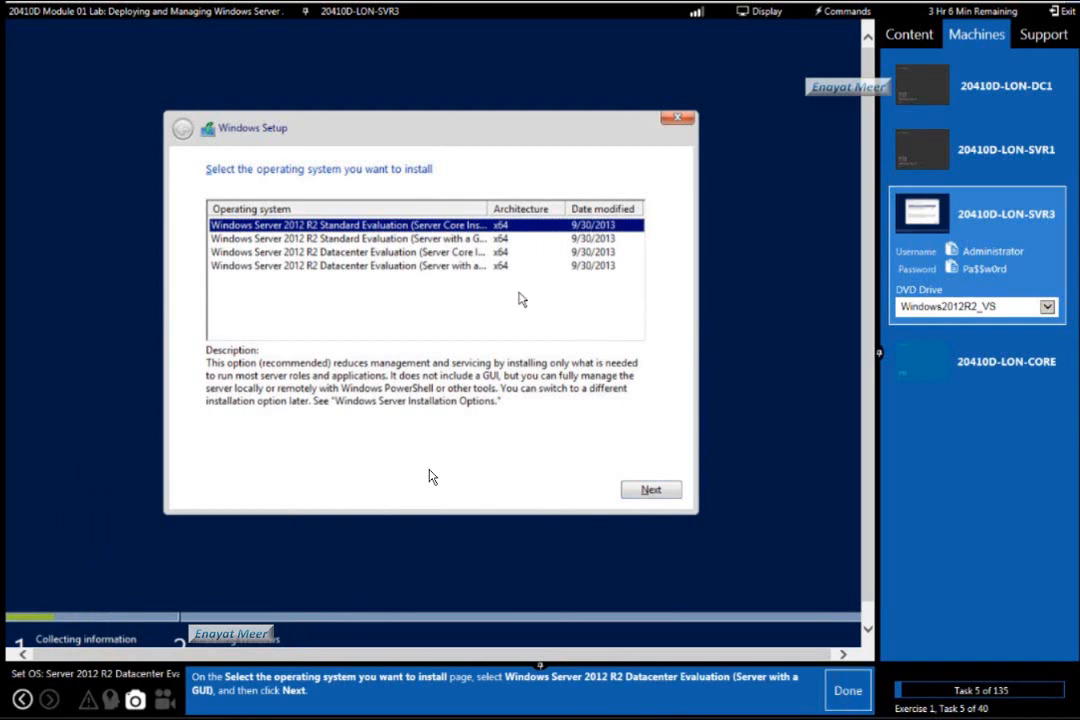
Select Windows Server 2012 R2 Datacenter Evaluation (Server with a GUI) as the operating system and continue.
key(Down)
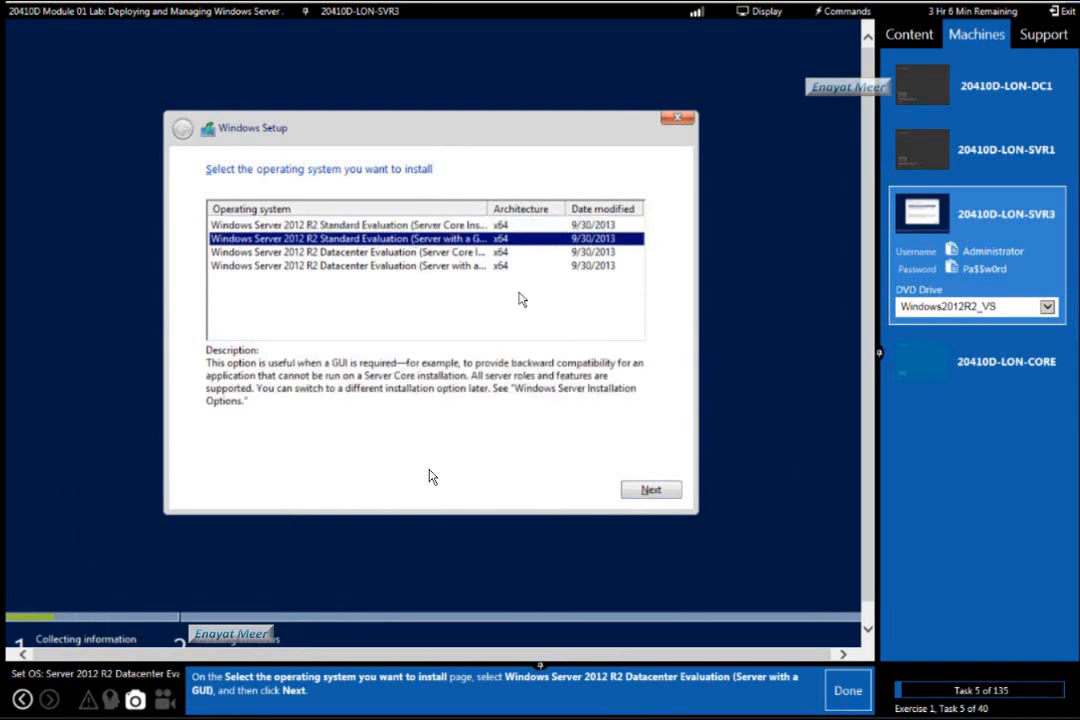
key(Down)
key(Down)
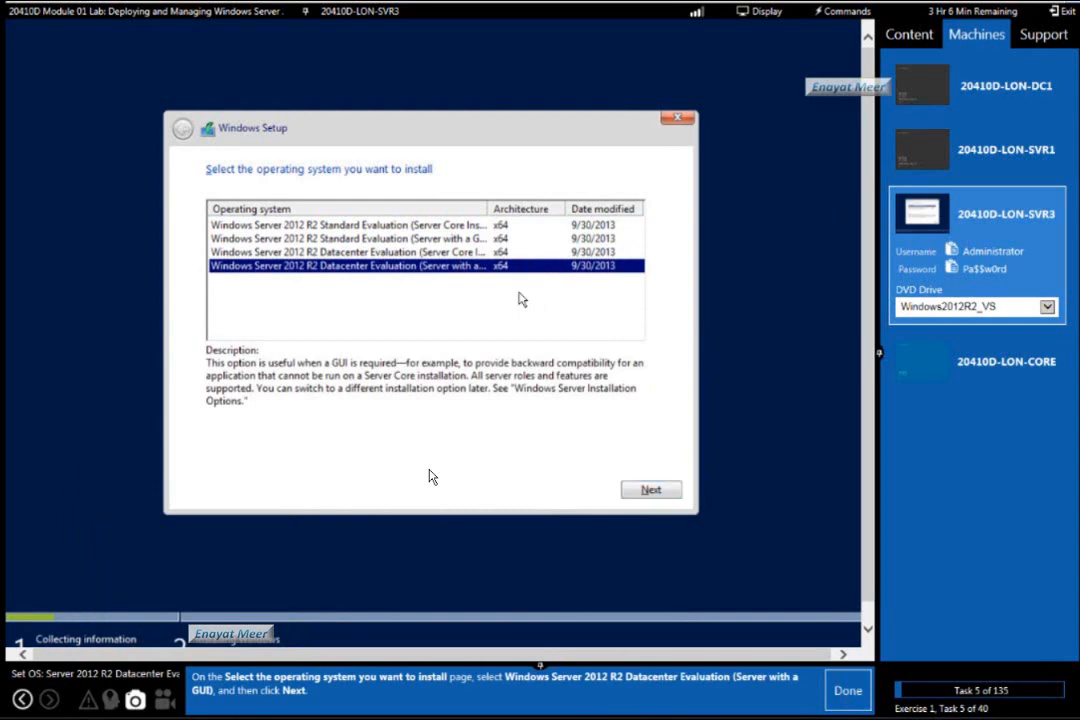
key(Return)
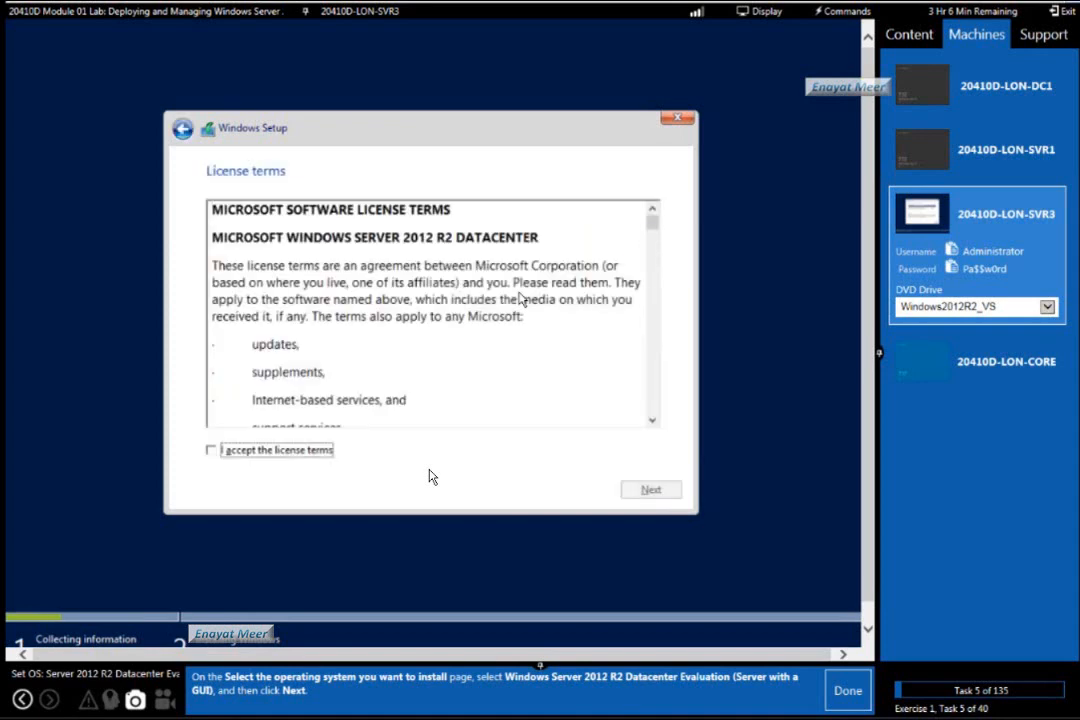
Accept the Windows Server 2012 R2 Datacenter license terms and continue to the installation type.
key(space)
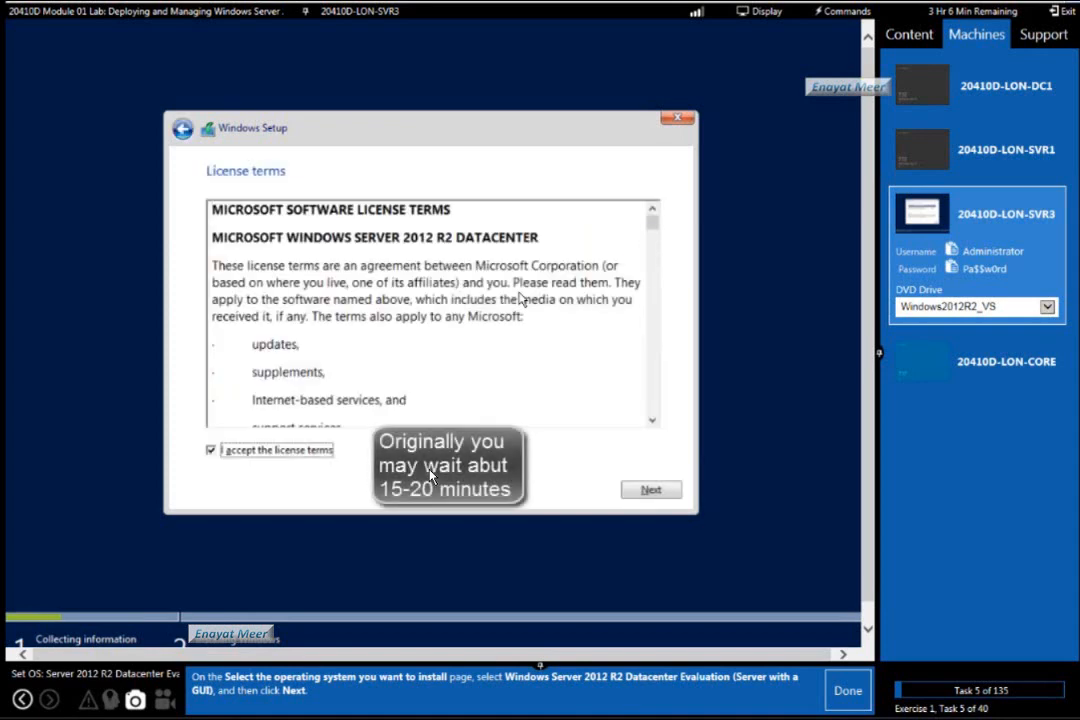
key(Tab)
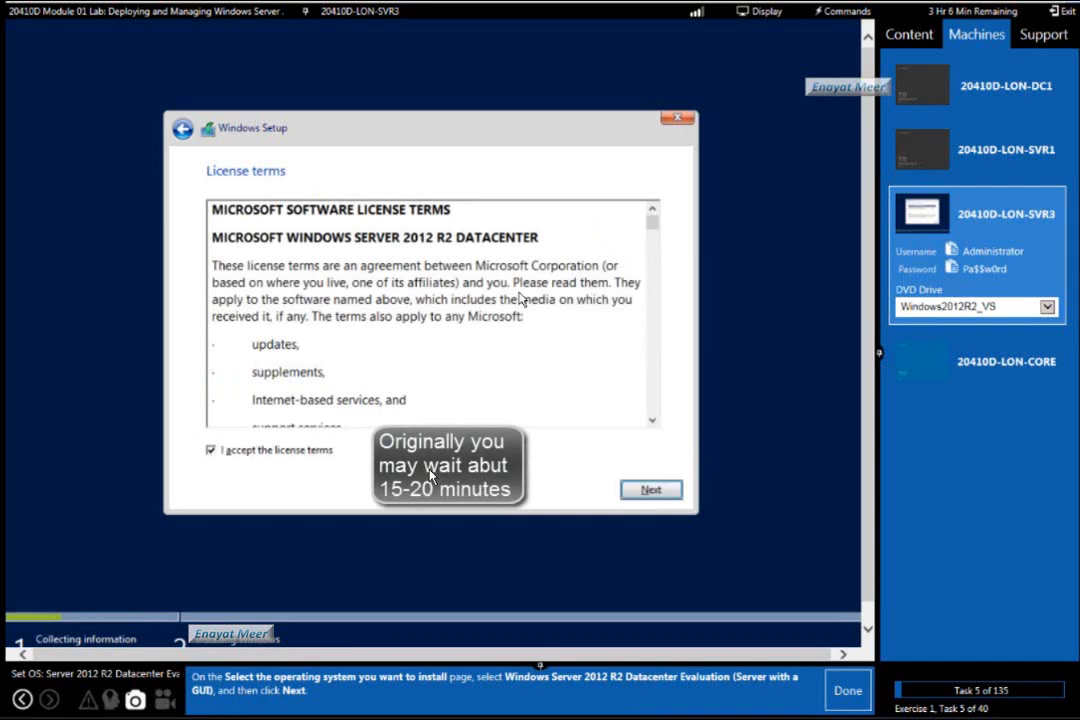
key(Return)
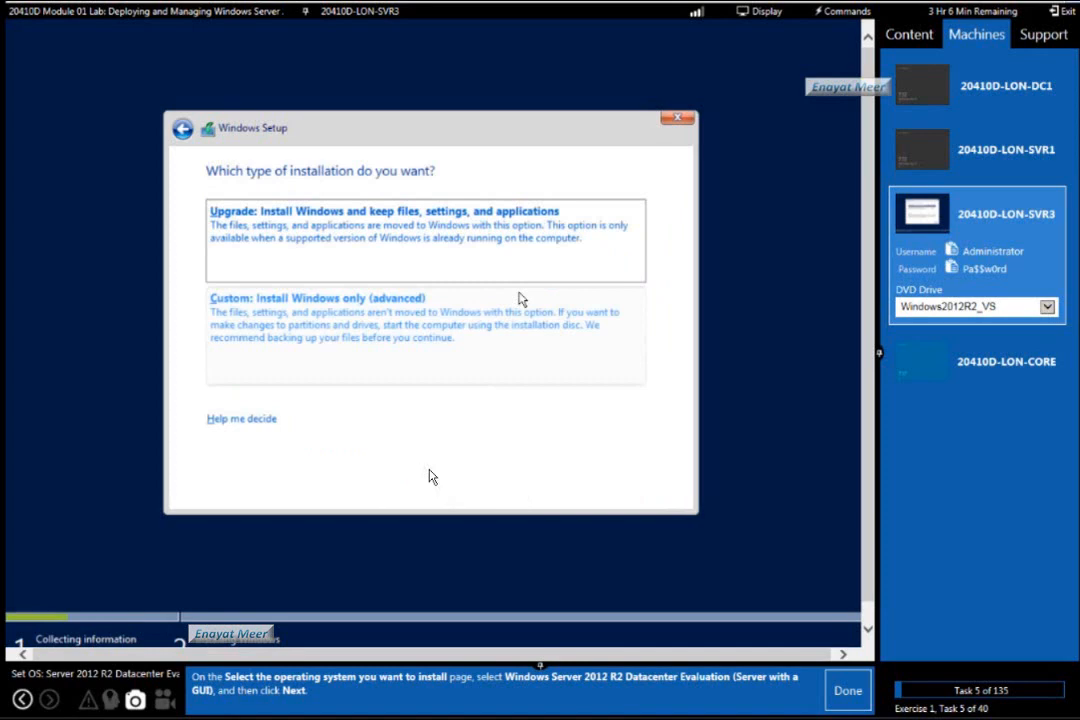
Choose Custom: Install Windows only (advanced) as the installation type and mark lab tasks 5 to 7 as done.
key(Tab)
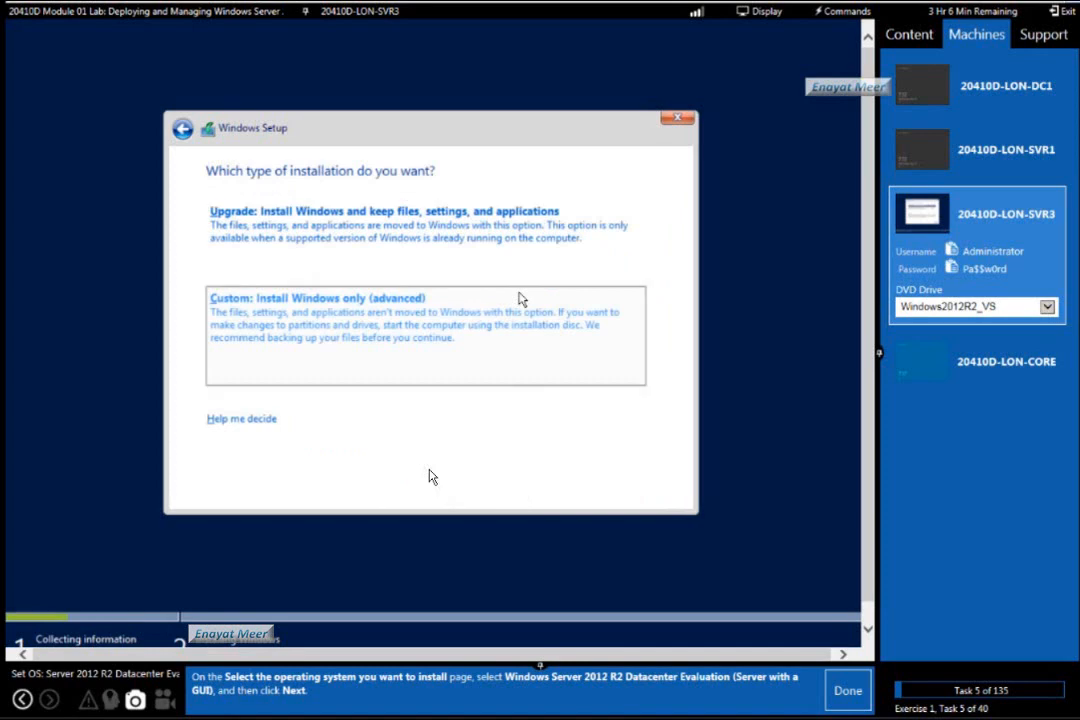
click(850, 698)
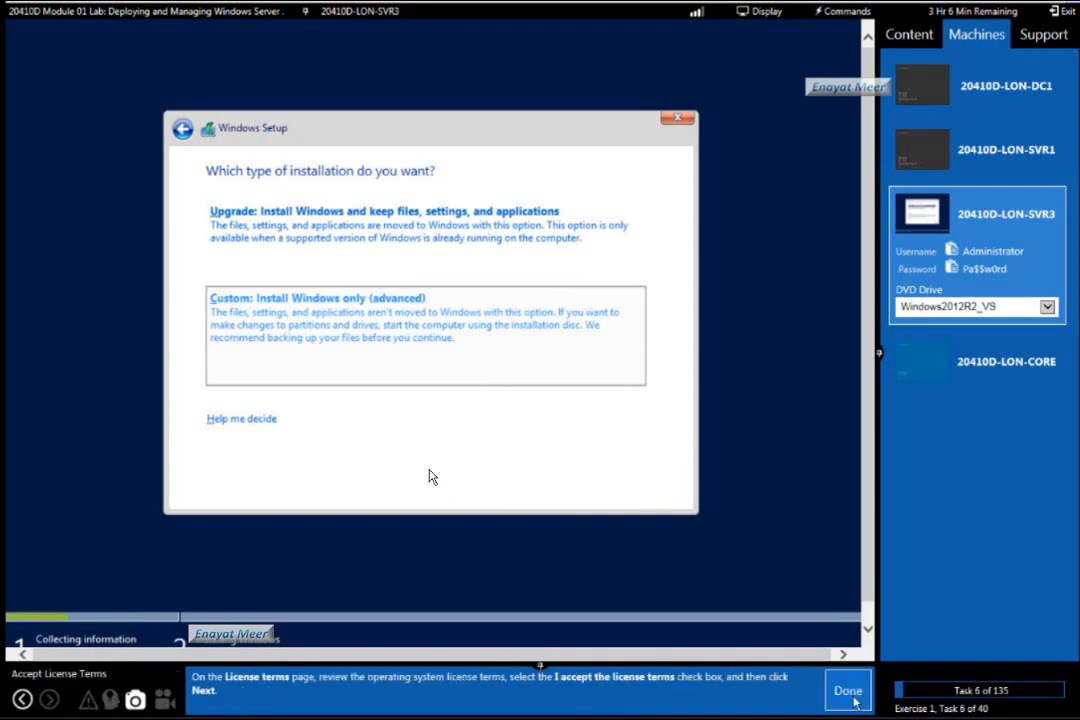
click(853, 697)
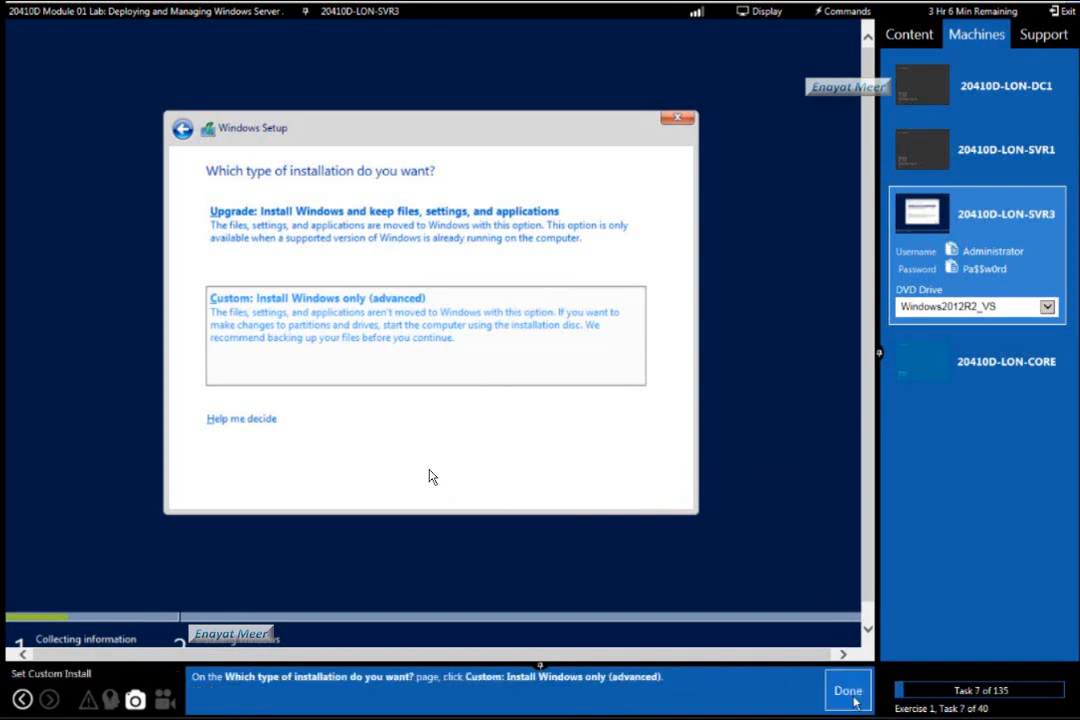
click(853, 697)
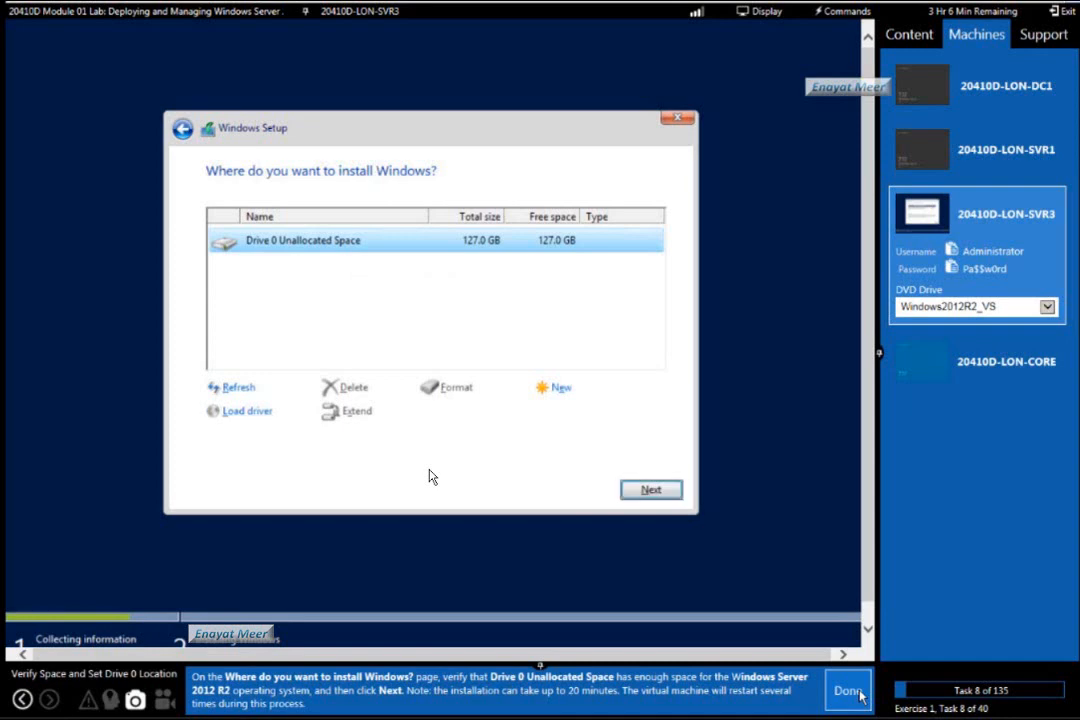
Install Windows on Drive 0 Unallocated Space and mark the drive location lab task as done.
key(Return)
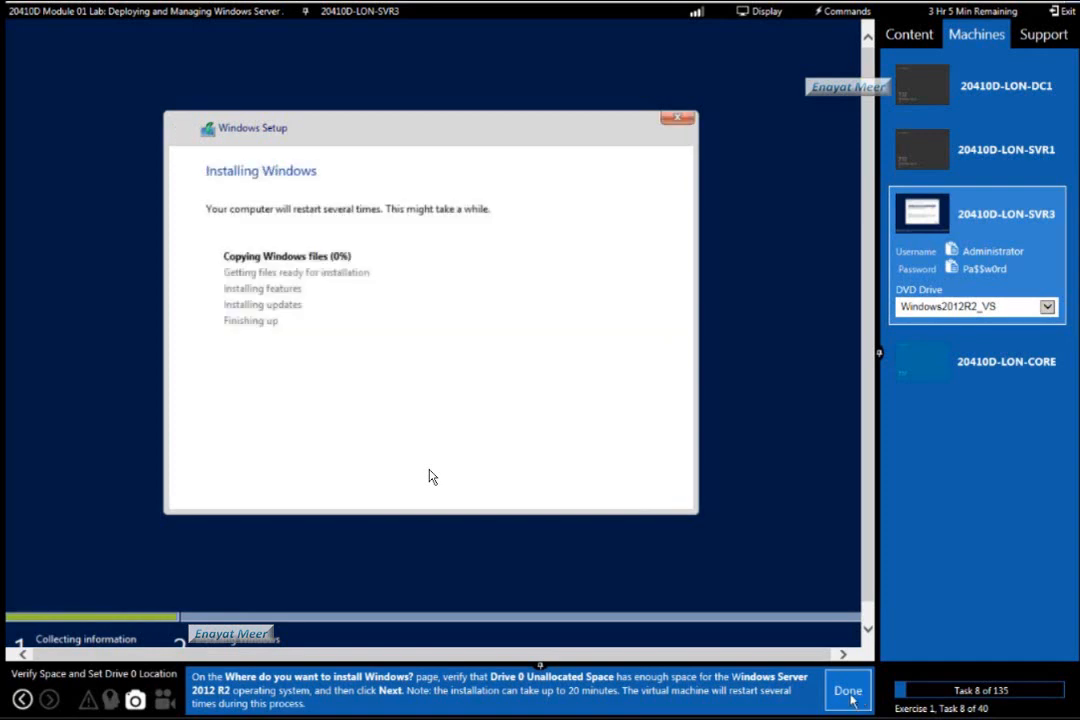
click(854, 694)
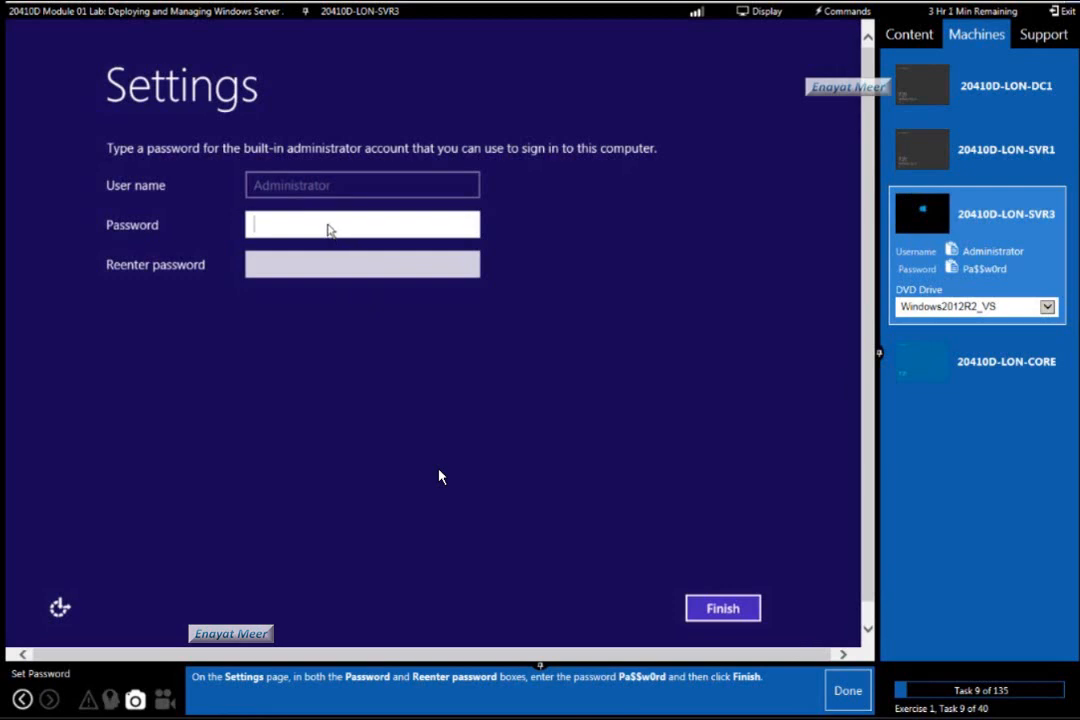
Paste the stored administrator password into both the Password and Reenter password fields and finish the settings.
click(835, 11)
mouse_move(840, 56)
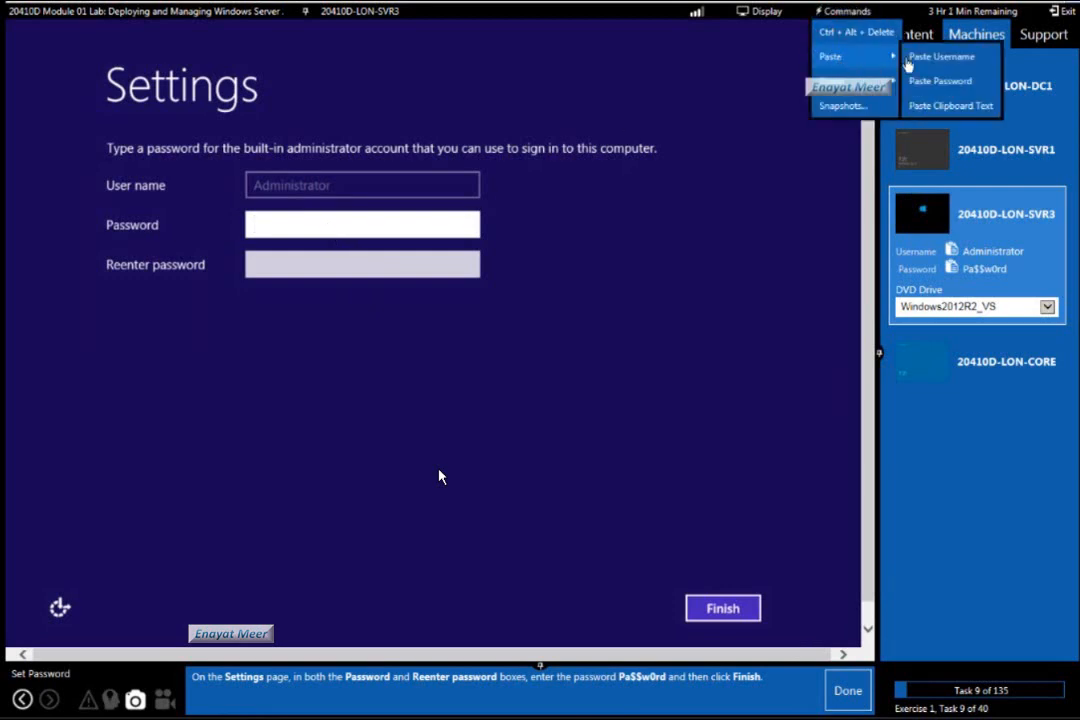
click(935, 82)
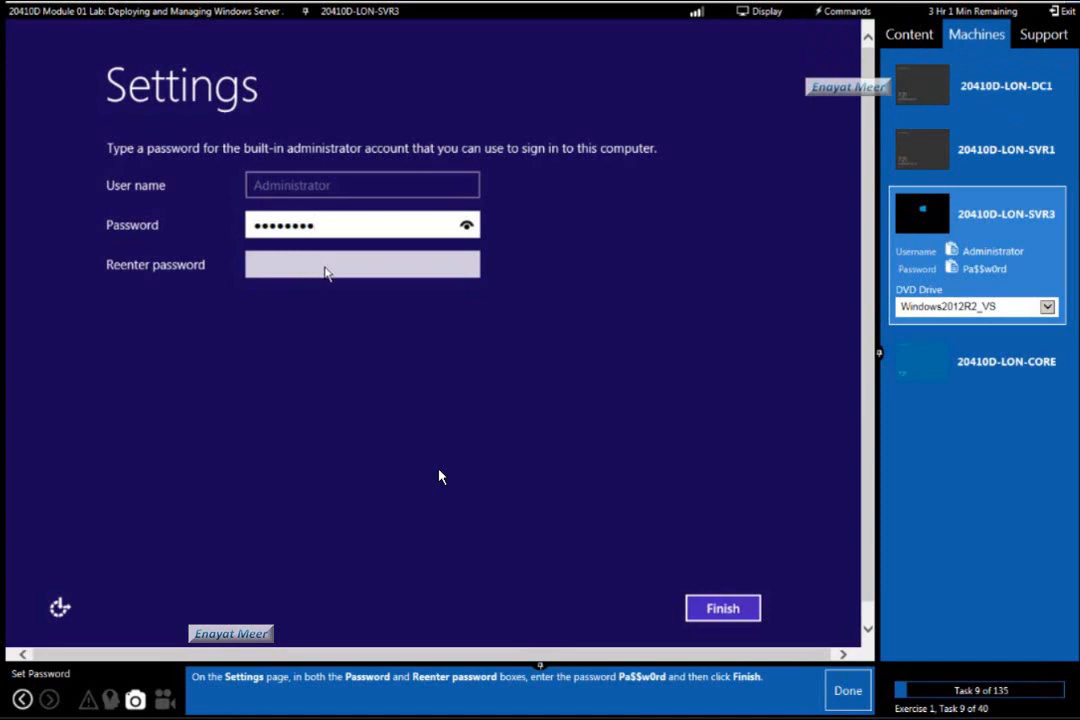
key(Tab)
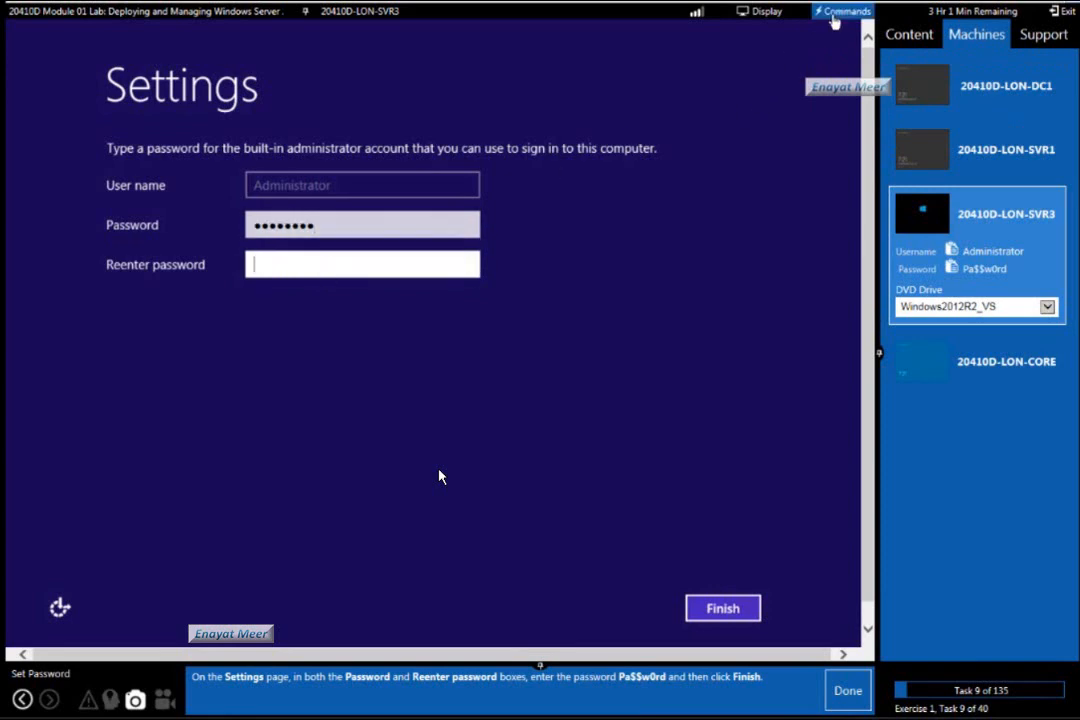
click(845, 11)
mouse_move(898, 58)
click(930, 81)
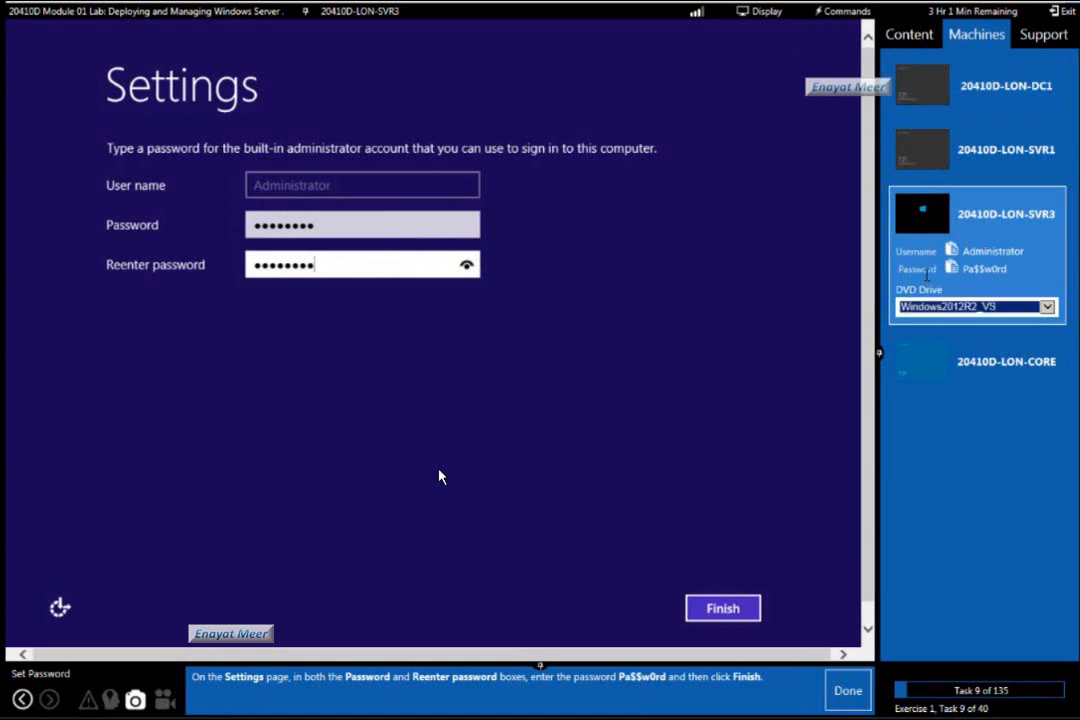
click(969, 302)
click(1007, 283)
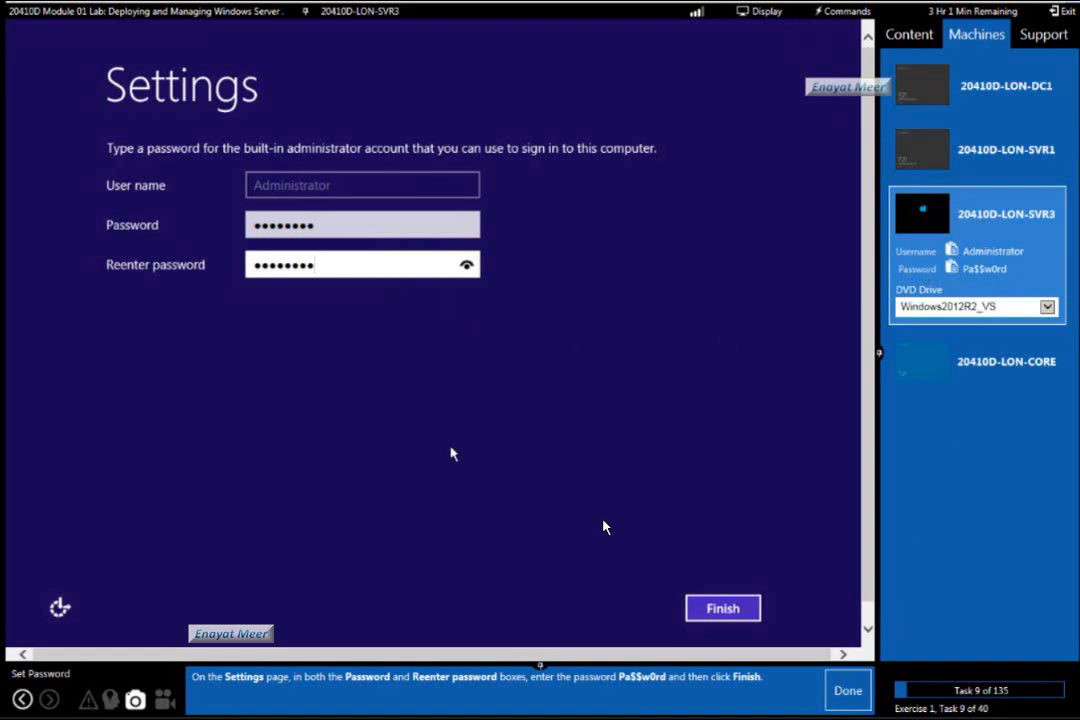
key(Tab)
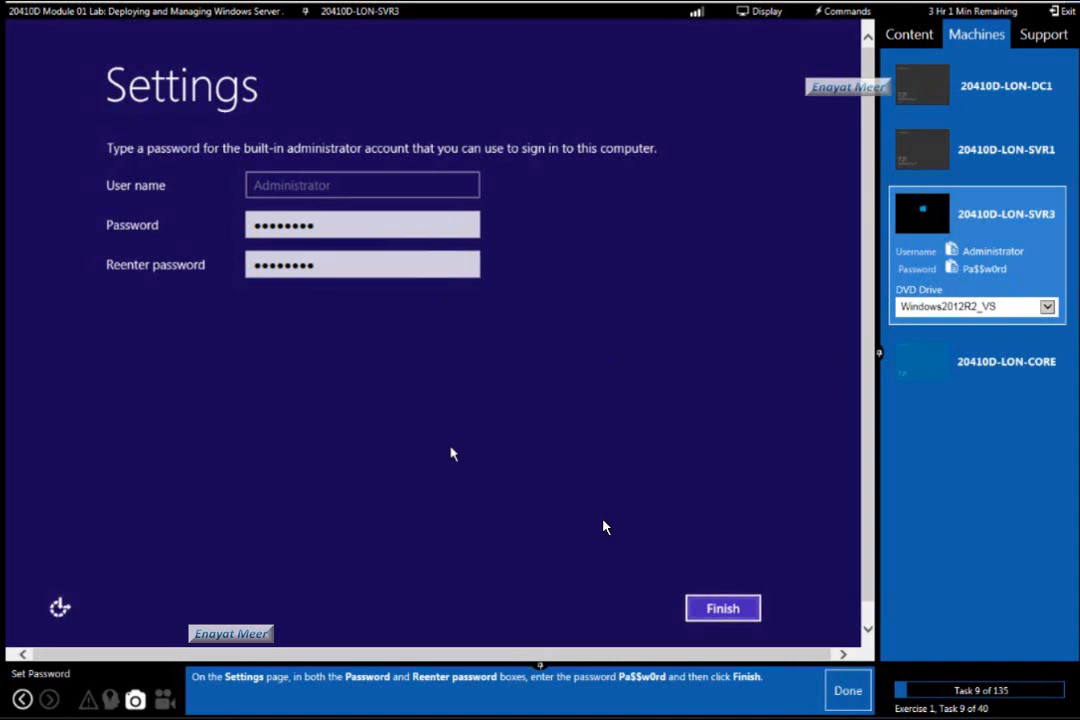
key(Return)
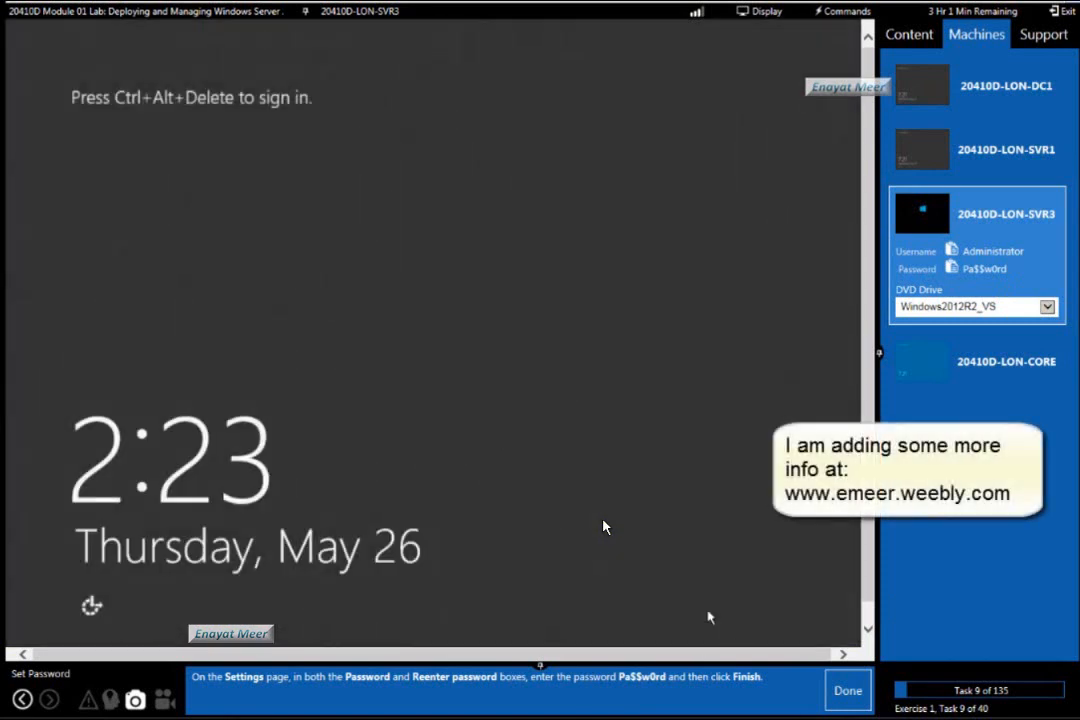
Load the ESX_VMTools_ForWindows media into the DVD drive of 20410D-LON-SVR3.
click(1047, 307)
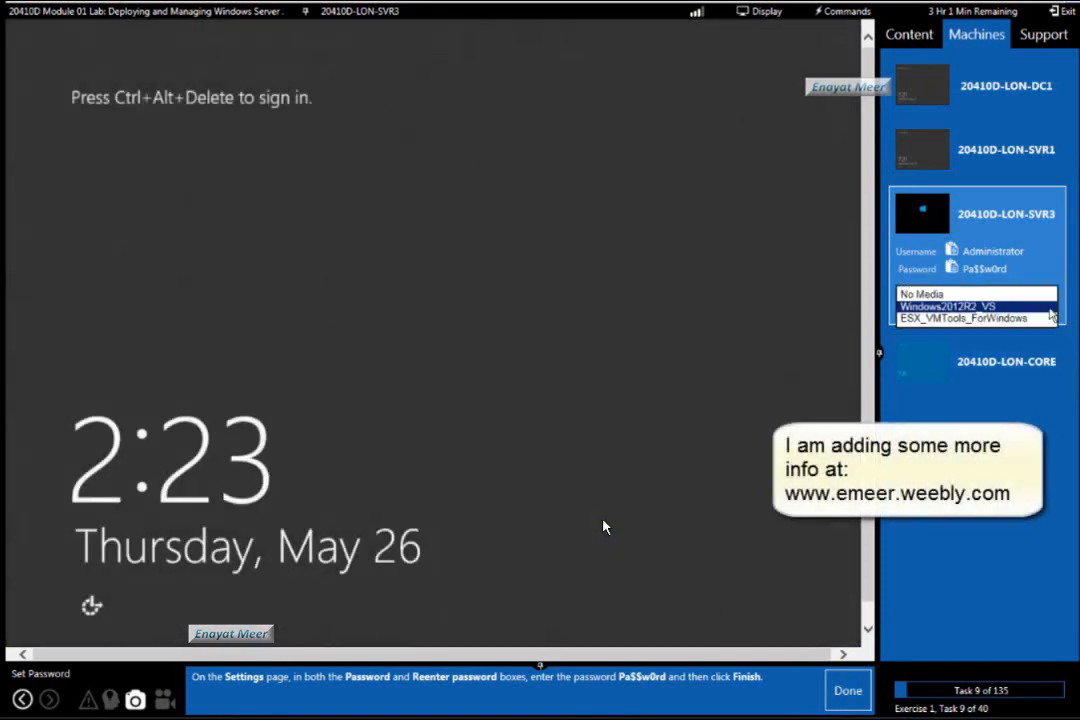
click(1048, 318)
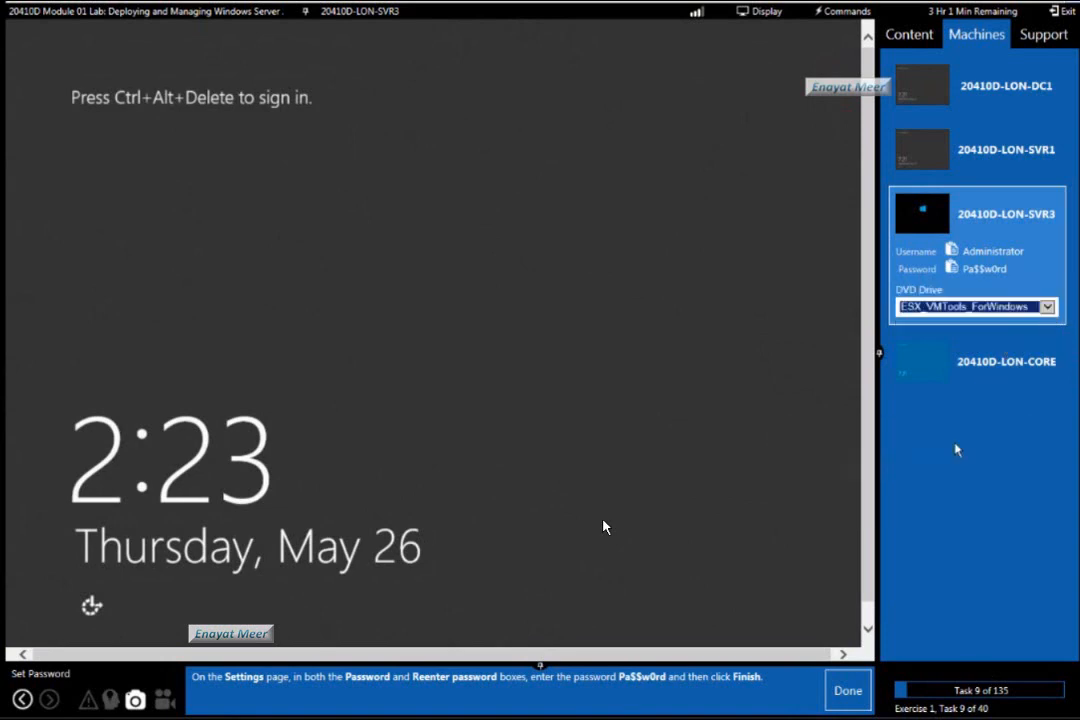
Bring up the Administrator sign-in screen on 20410D-LON-SVR3.
click(838, 11)
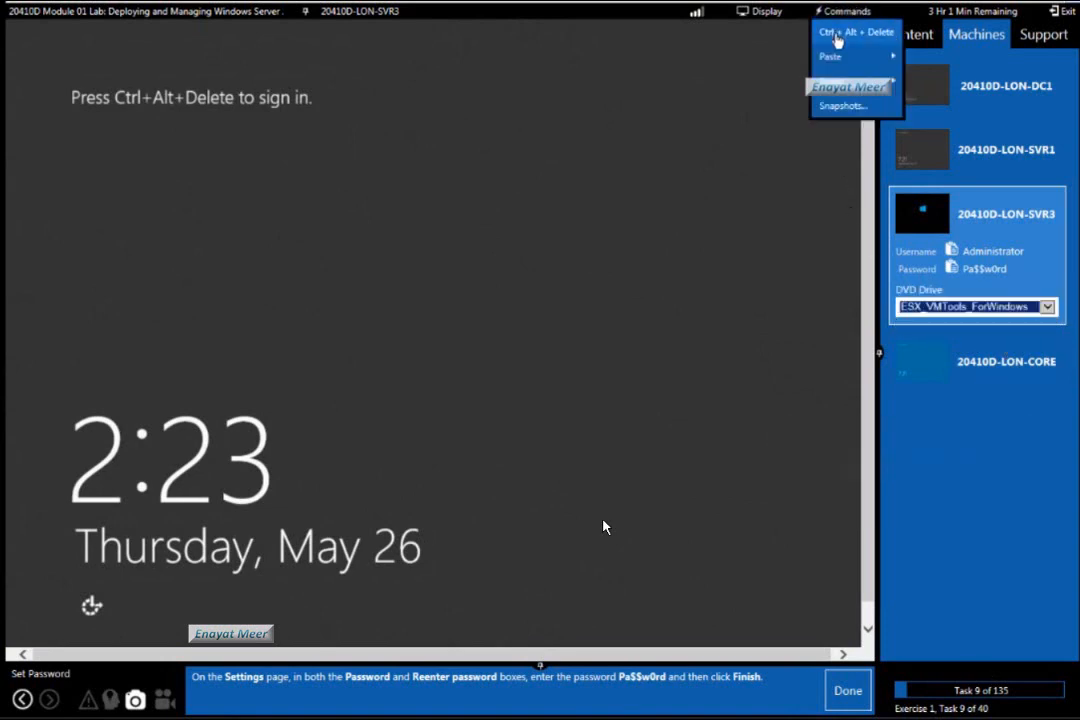
click(836, 33)
click(838, 11)
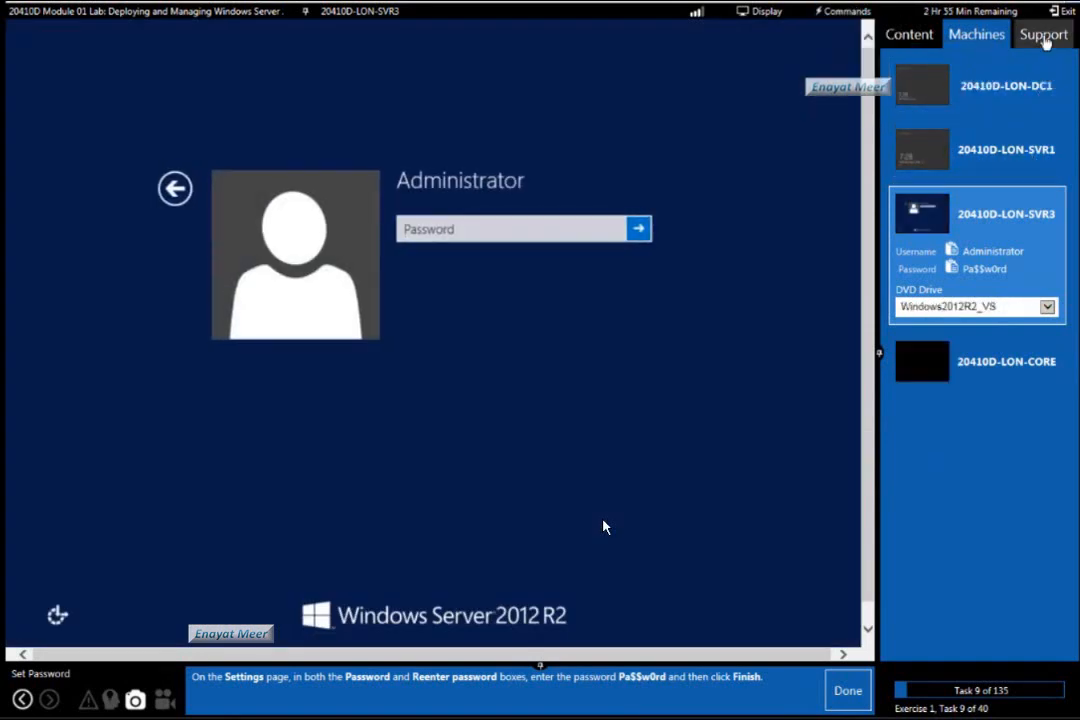
Switch the lab's Machine Remote Controller to VMRC Plug-in.
click(1043, 35)
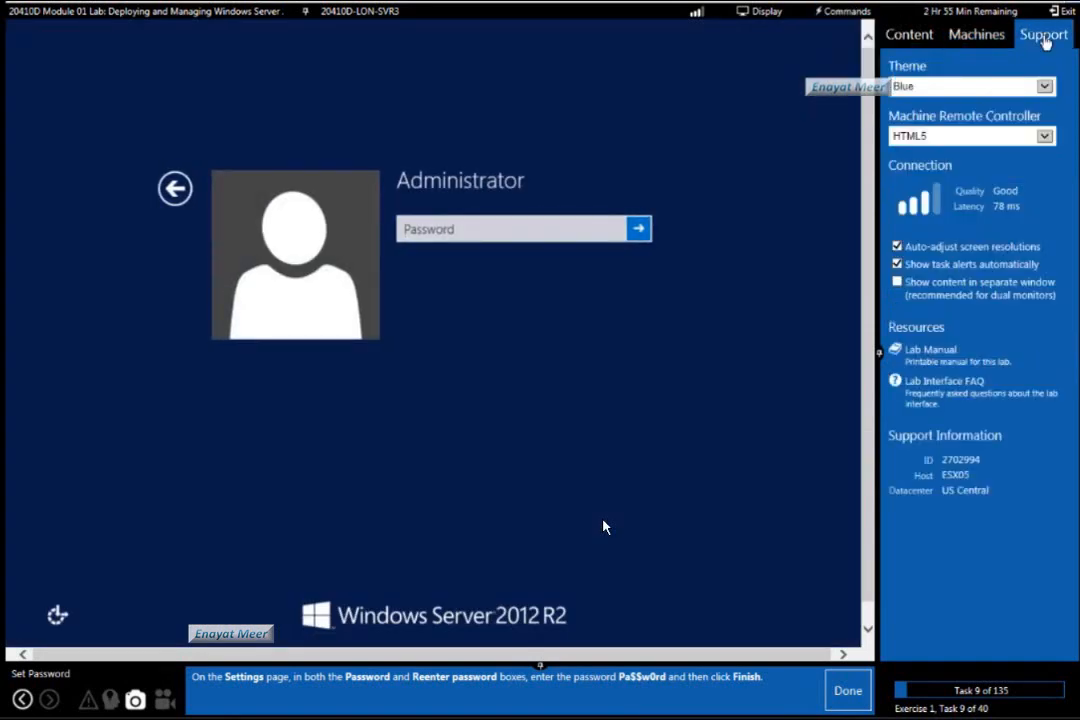
click(1044, 136)
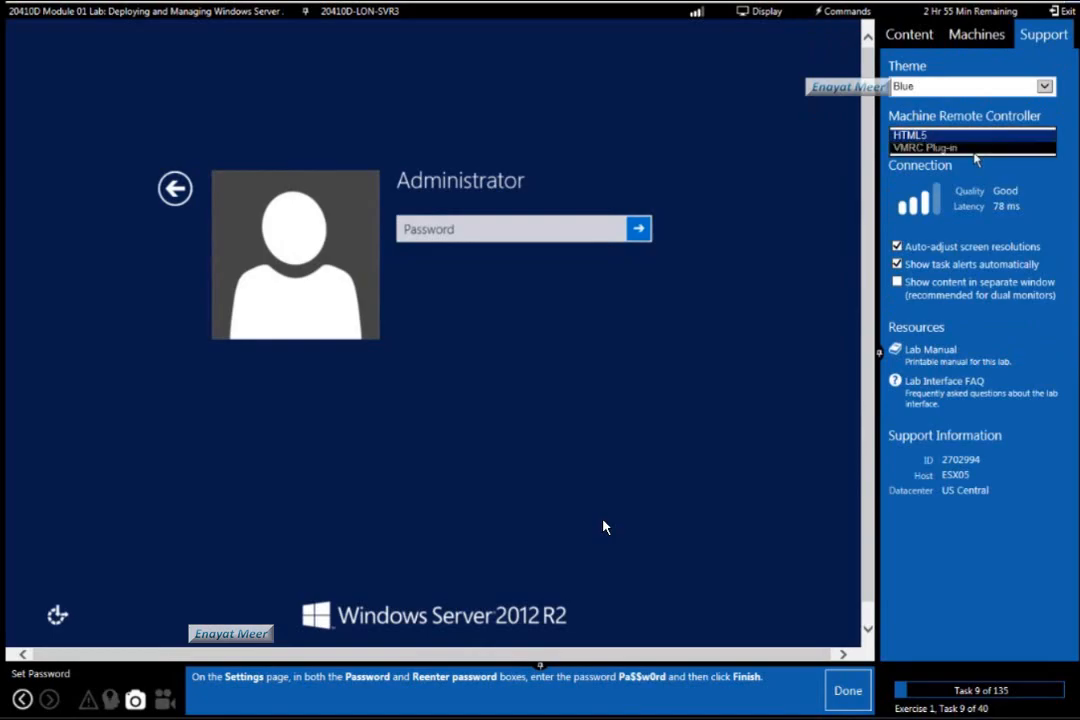
click(974, 149)
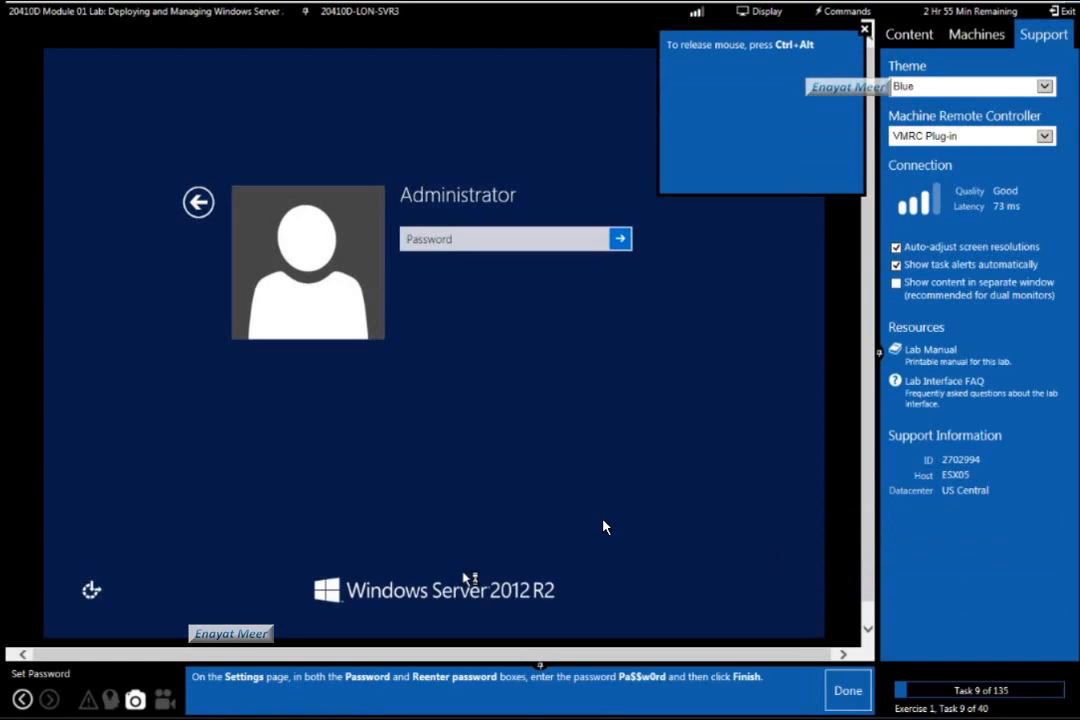
Enter the Administrator account password and sign in to LON-SVR3.
text(Pa$$)
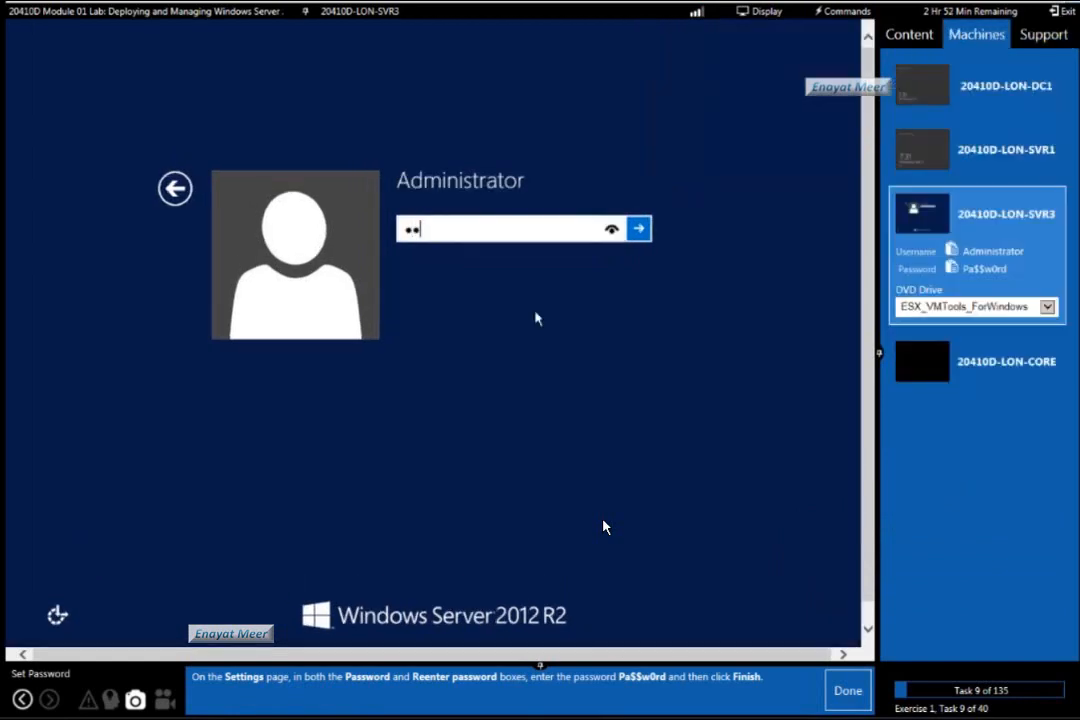
text(w0rd)
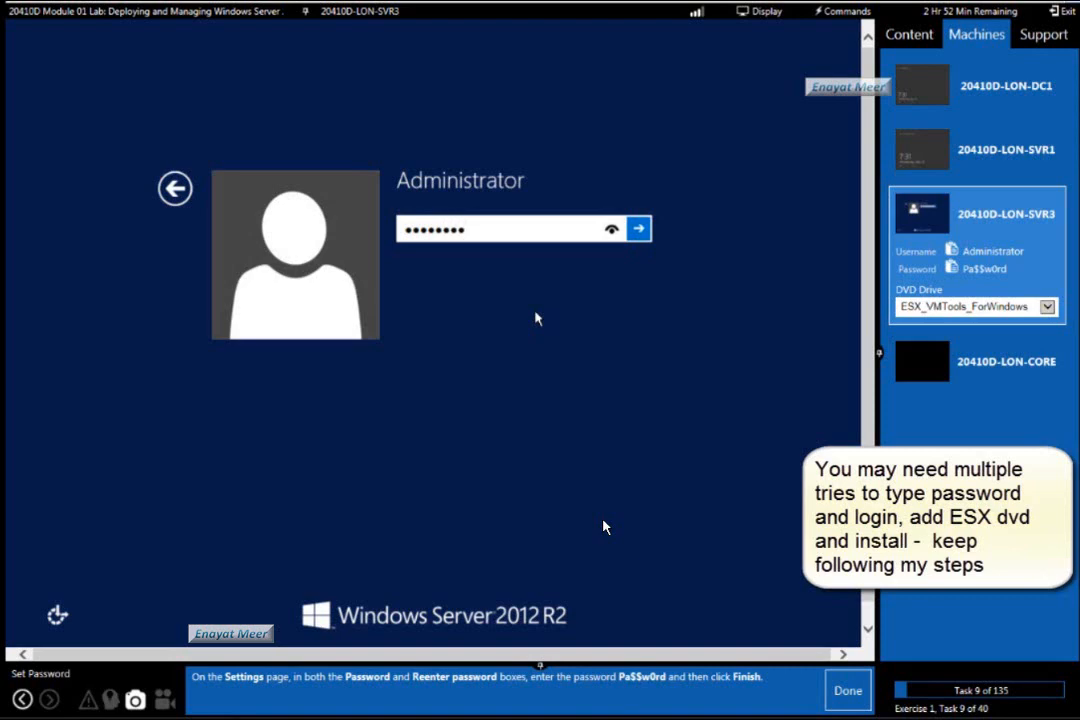
key(Return)
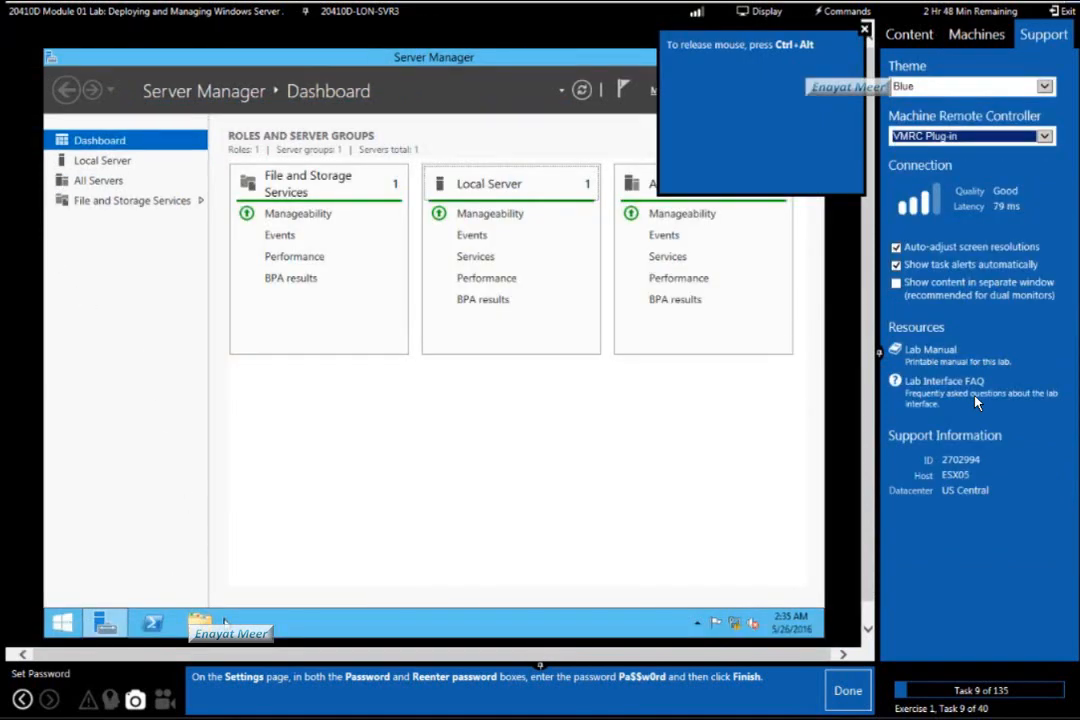
Install VMware Tools from DVD Drive (D:) with the Typical setup type and restart the server.
click(205, 623)
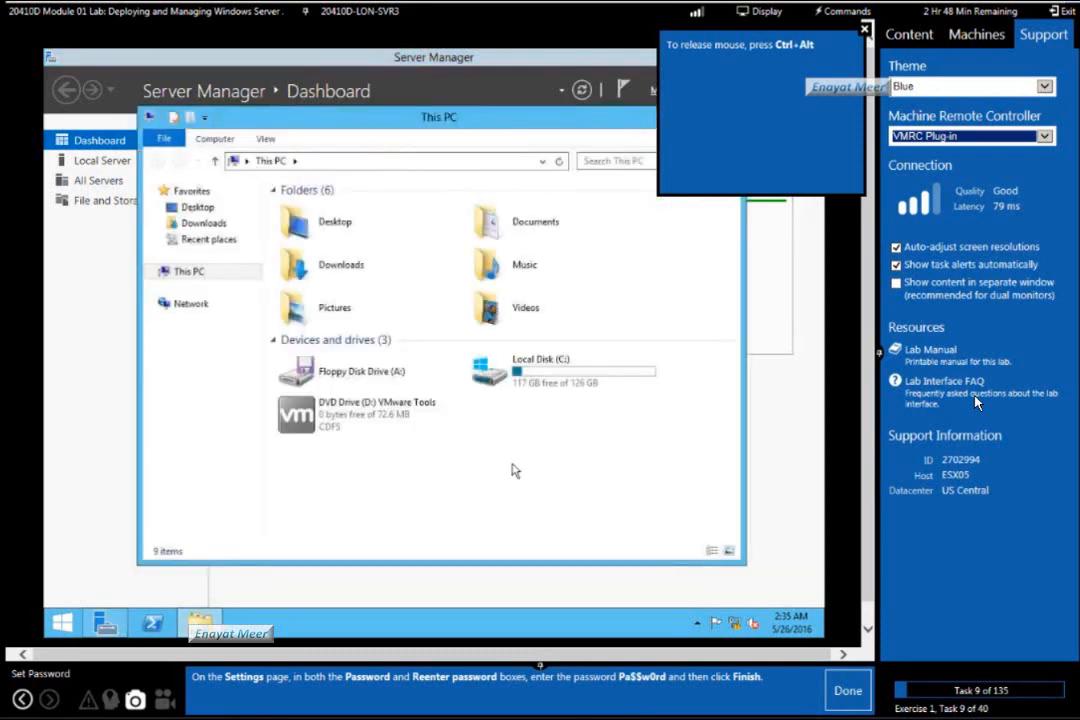
double_click(368, 406)
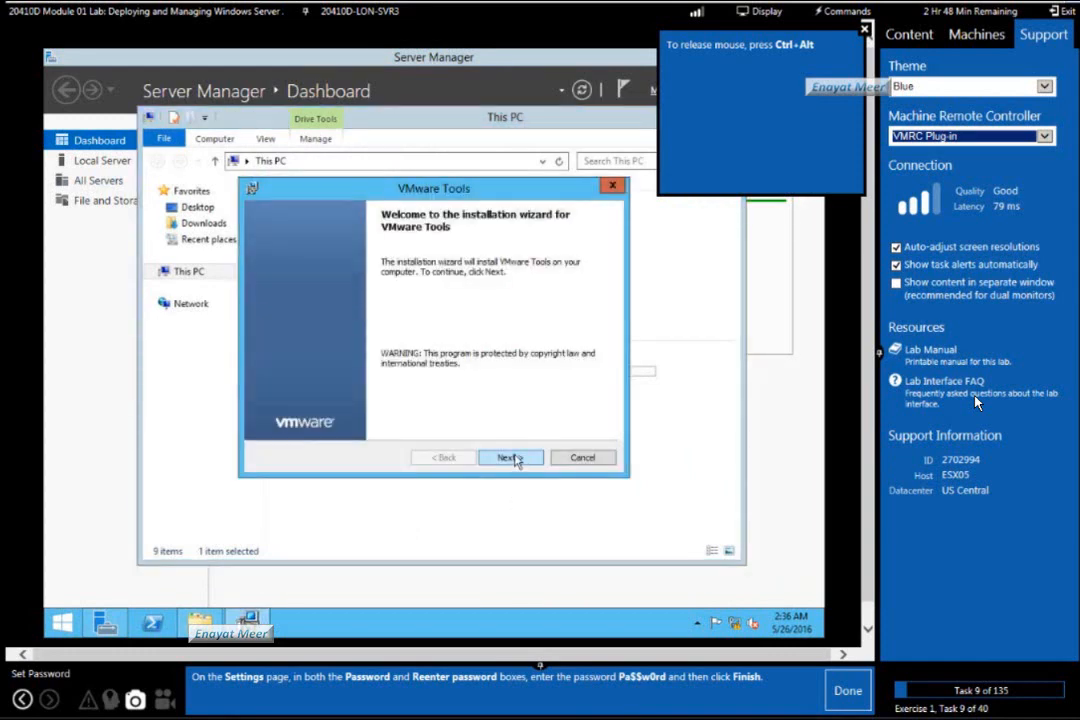
click(512, 458)
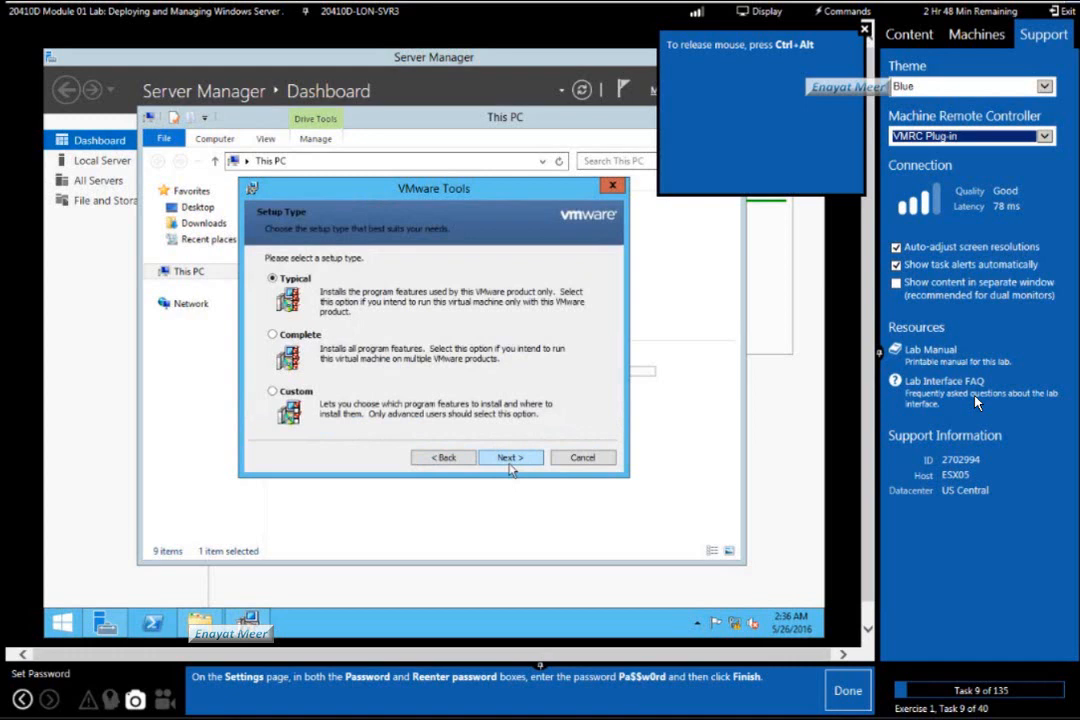
click(510, 462)
click(510, 460)
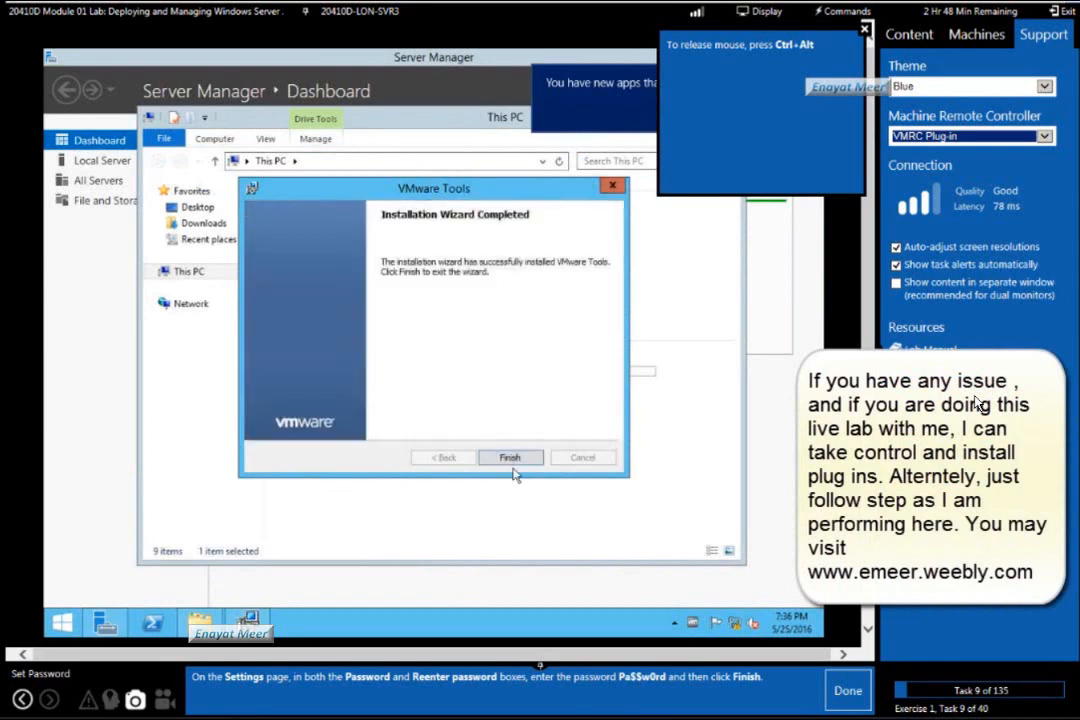
click(511, 462)
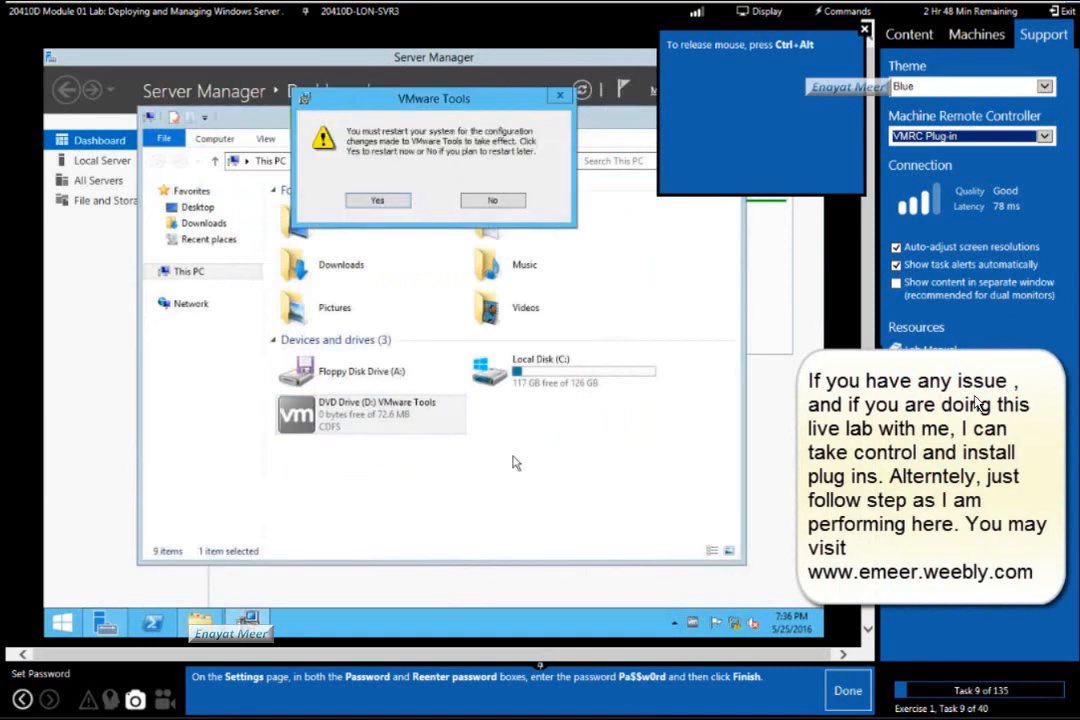
click(372, 201)
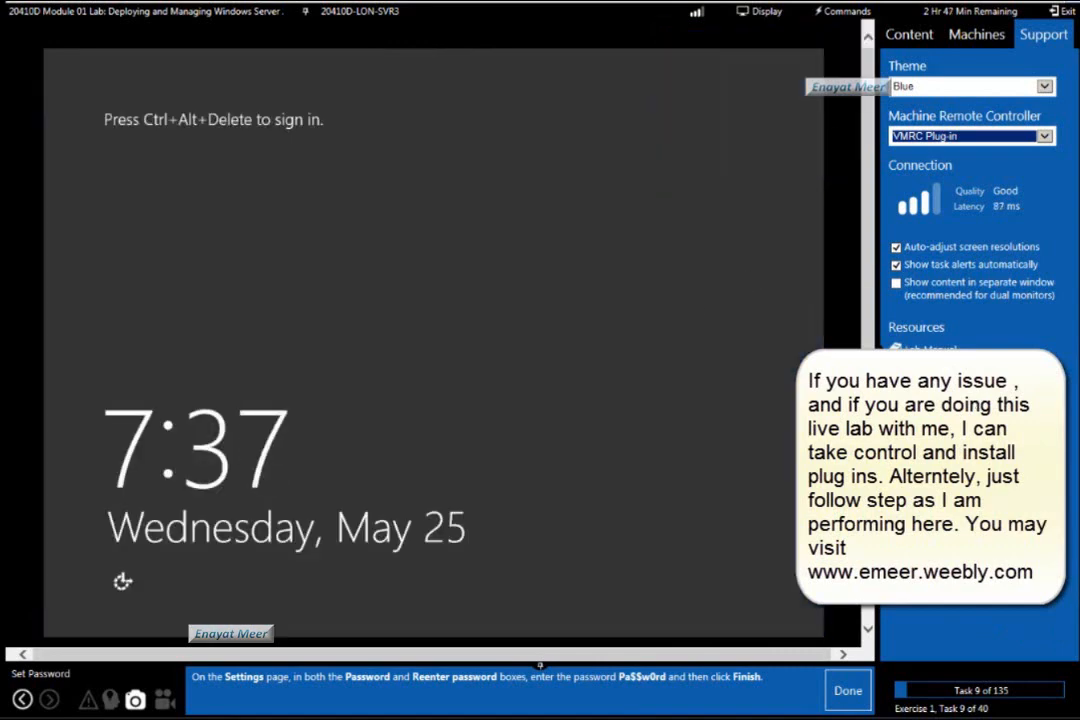
Unlock the restarted server and sign in by entering the Administrator account password.
click(826, 13)
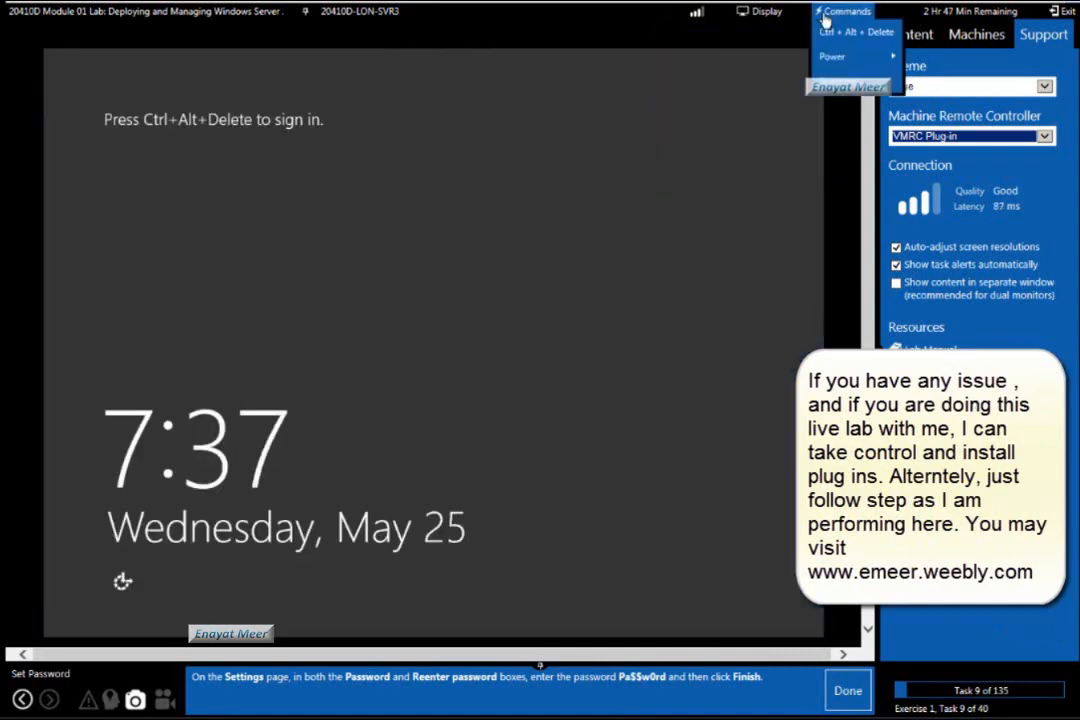
click(852, 32)
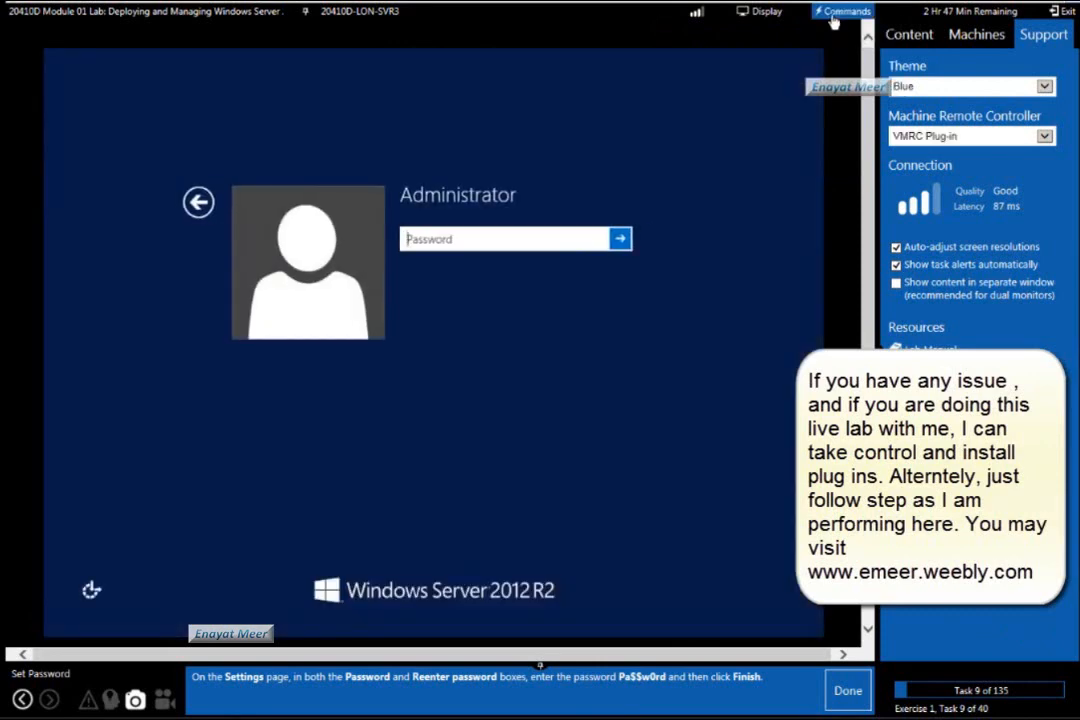
click(833, 17)
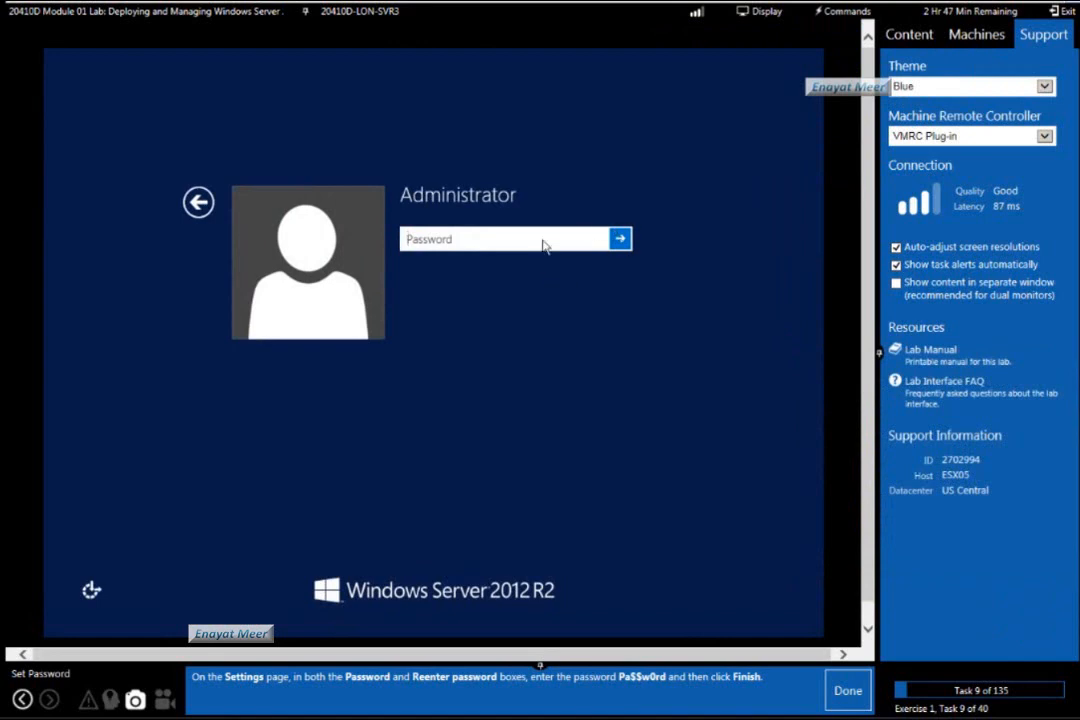
text(Pa$$w0)
key(Return)
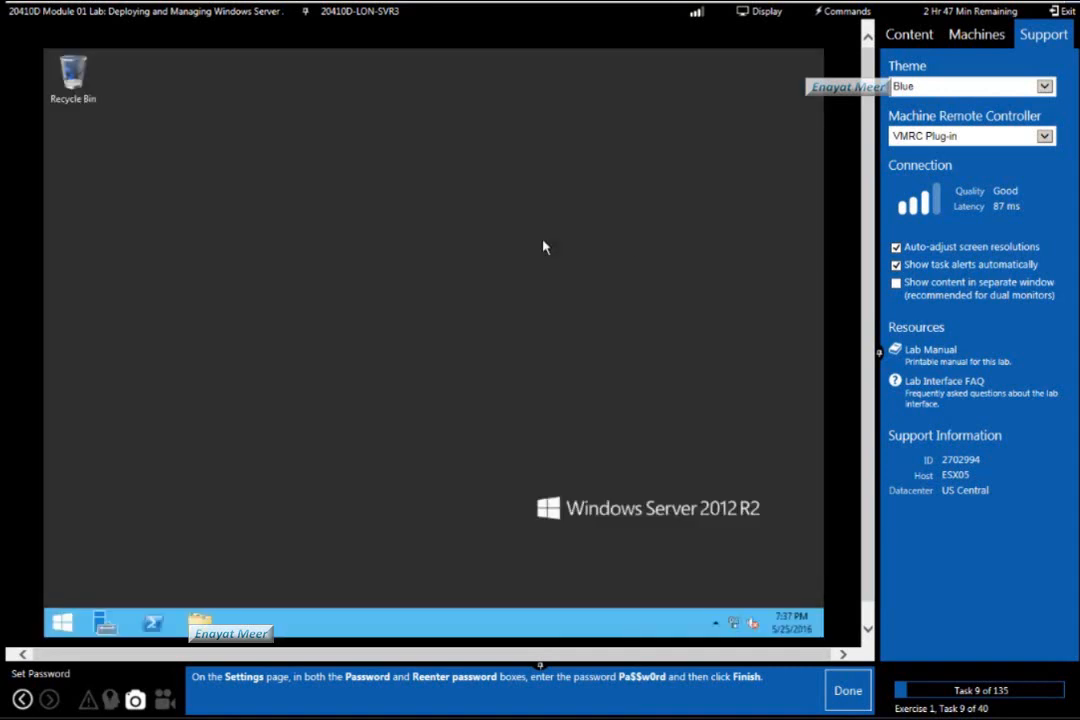
Show the lab machine list, open Local Server in Server Manager, and mark lab tasks 9 to 11 as done.
click(977, 35)
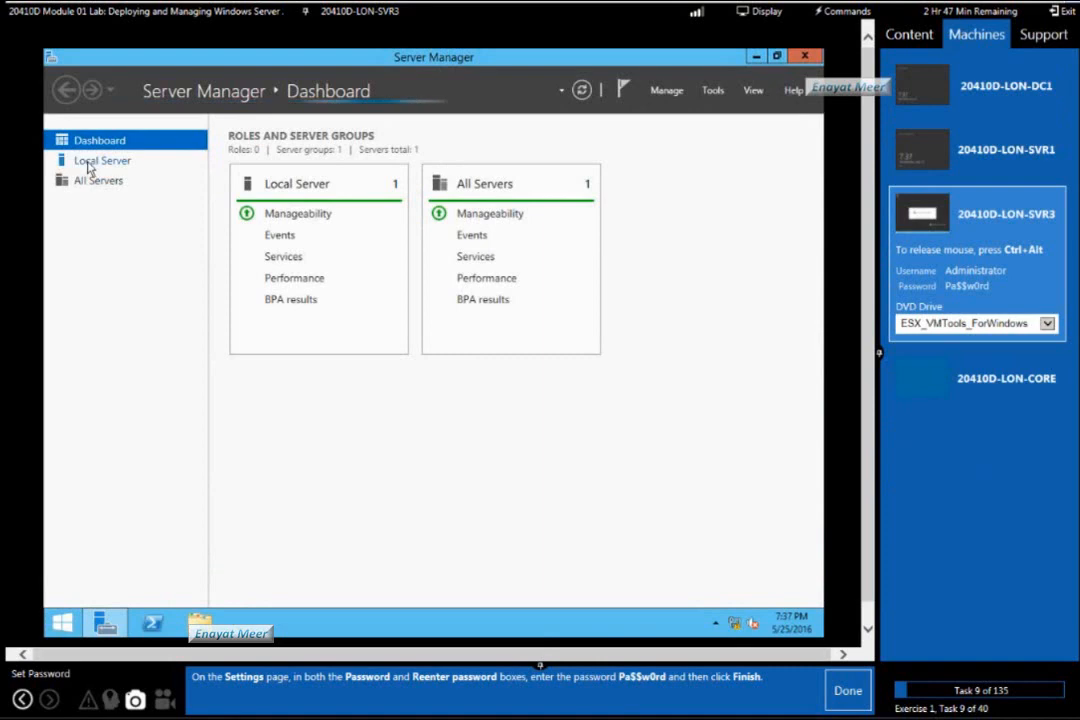
click(82, 160)
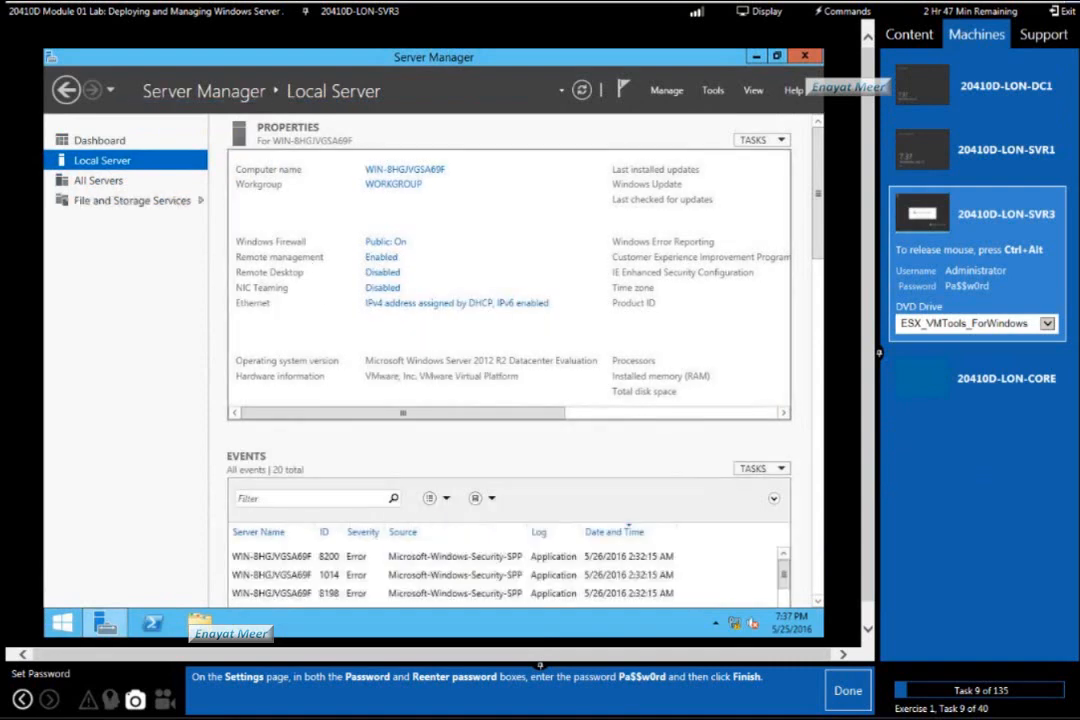
click(855, 697)
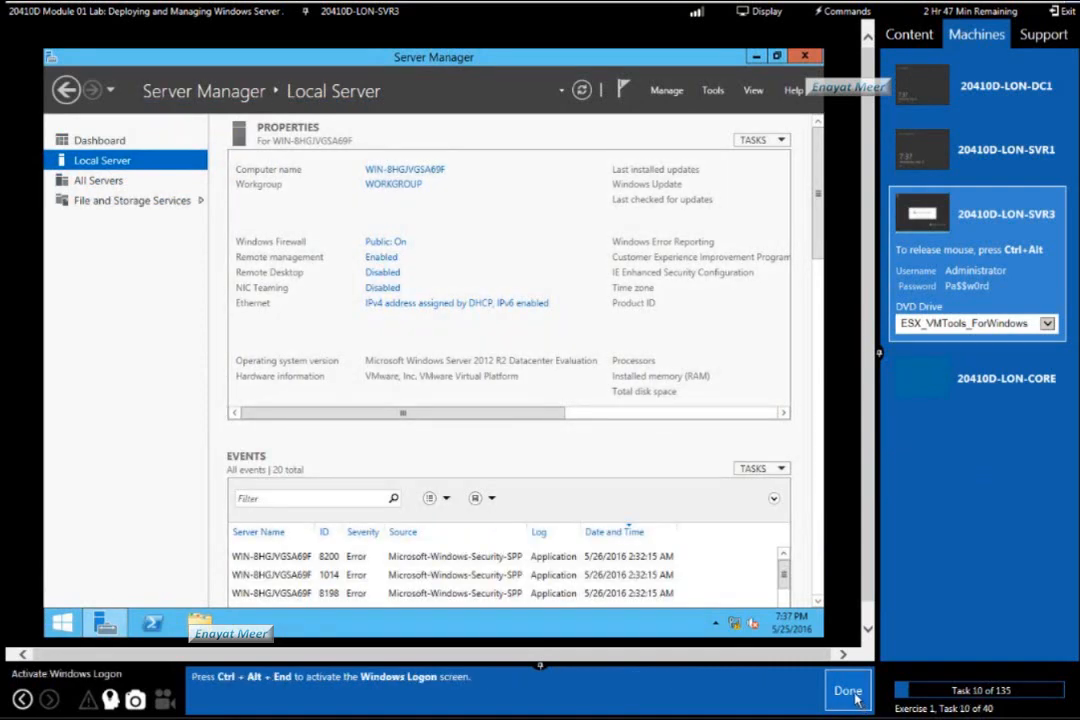
click(855, 697)
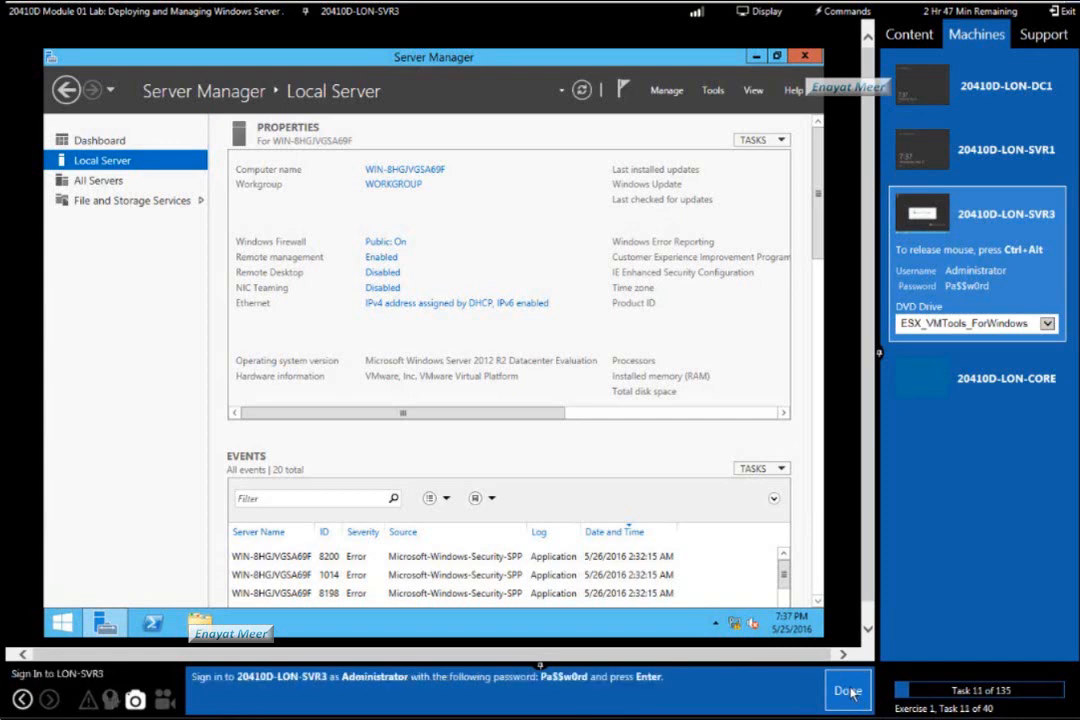
click(849, 694)
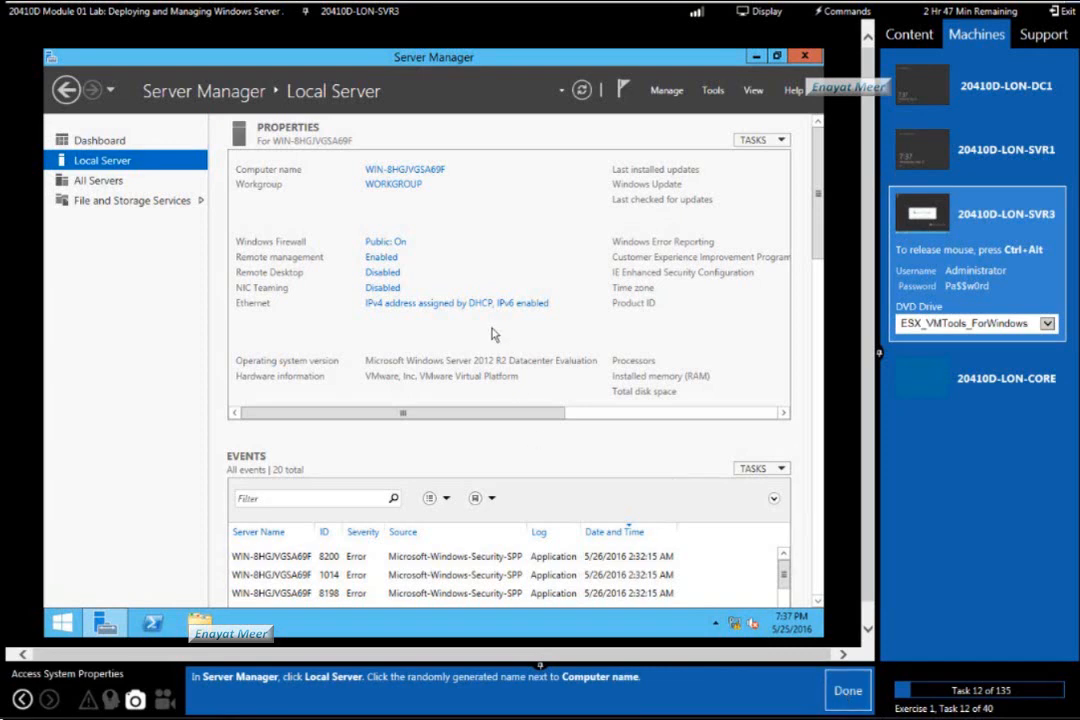
Open the Computer Name/Domain Changes dialog from the server's System Properties and mark lab tasks 12 and 13 as done.
click(405, 170)
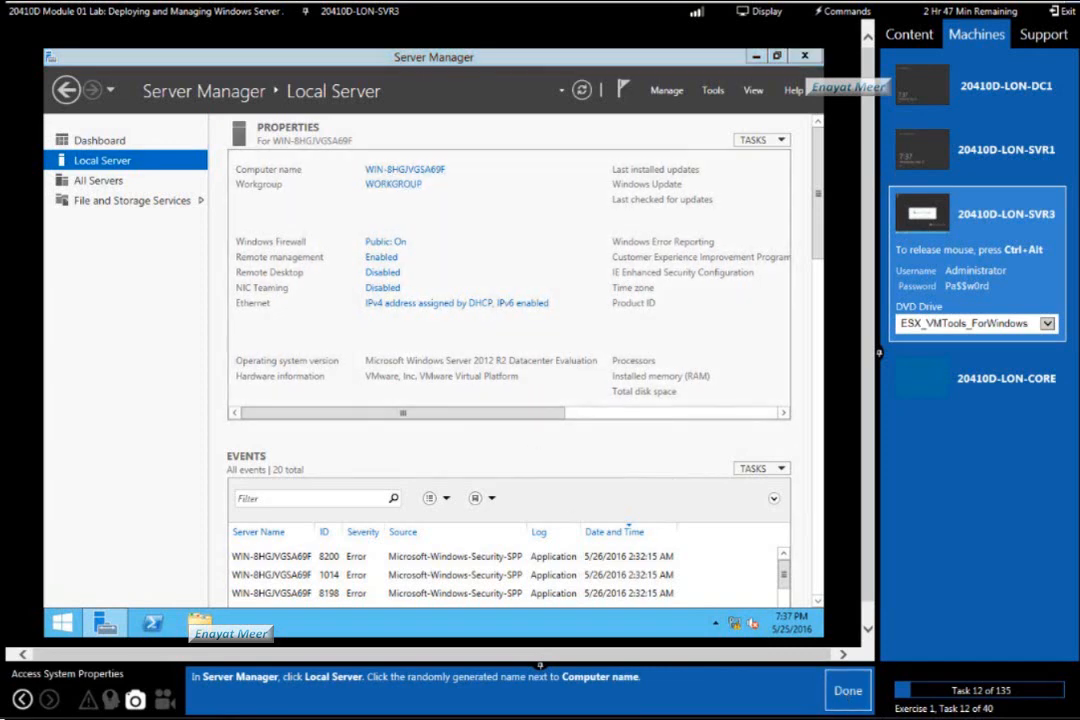
click(845, 690)
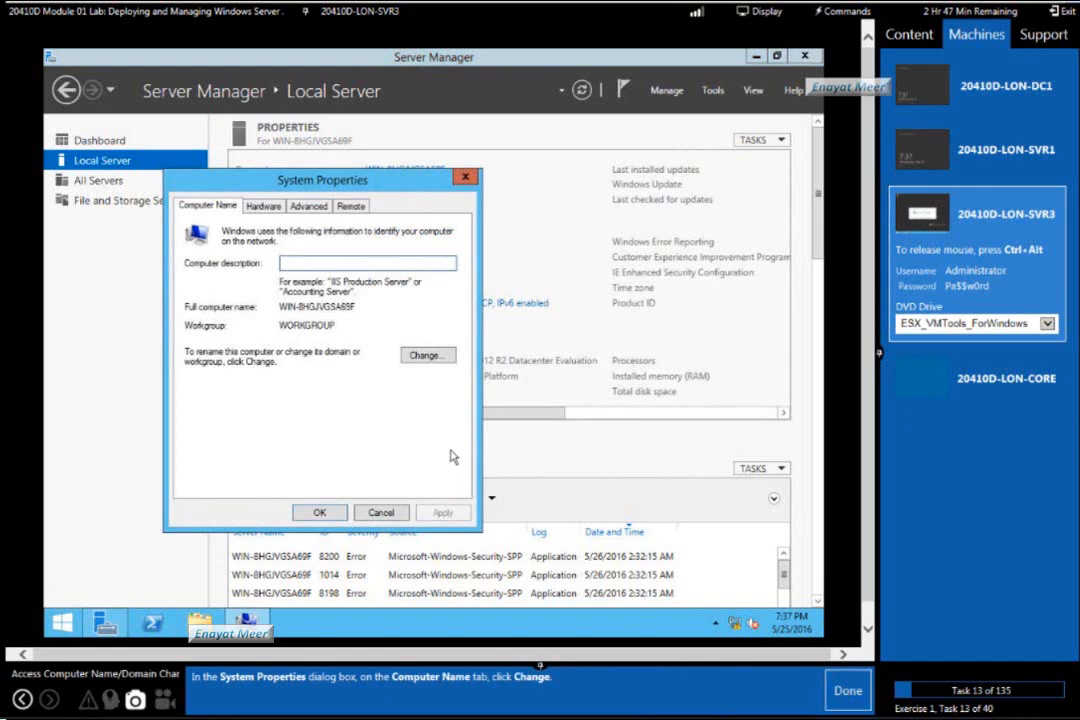
click(426, 355)
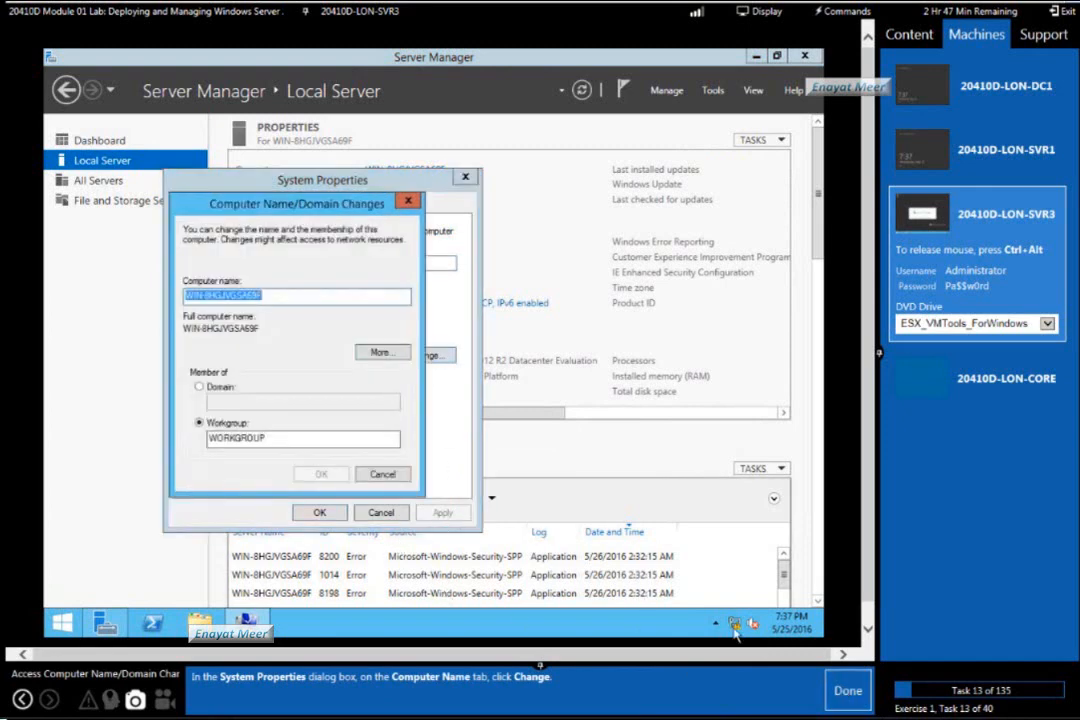
click(846, 692)
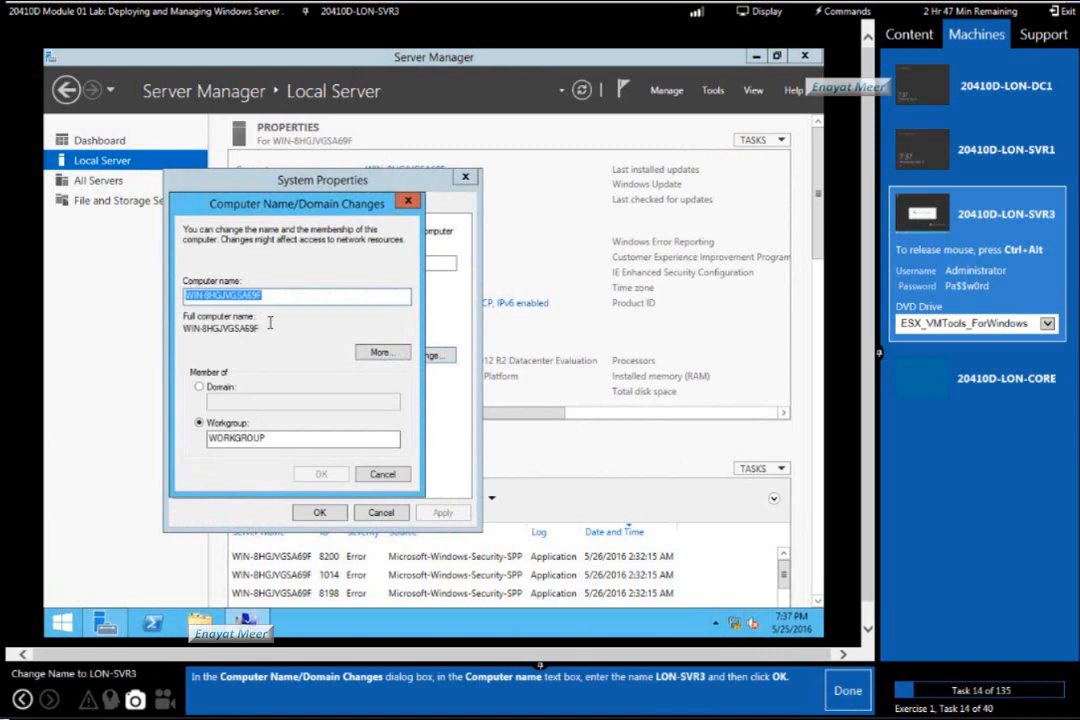
Change the computer name to LON-SVR3 and mark the name change lab task as done.
click(284, 301)
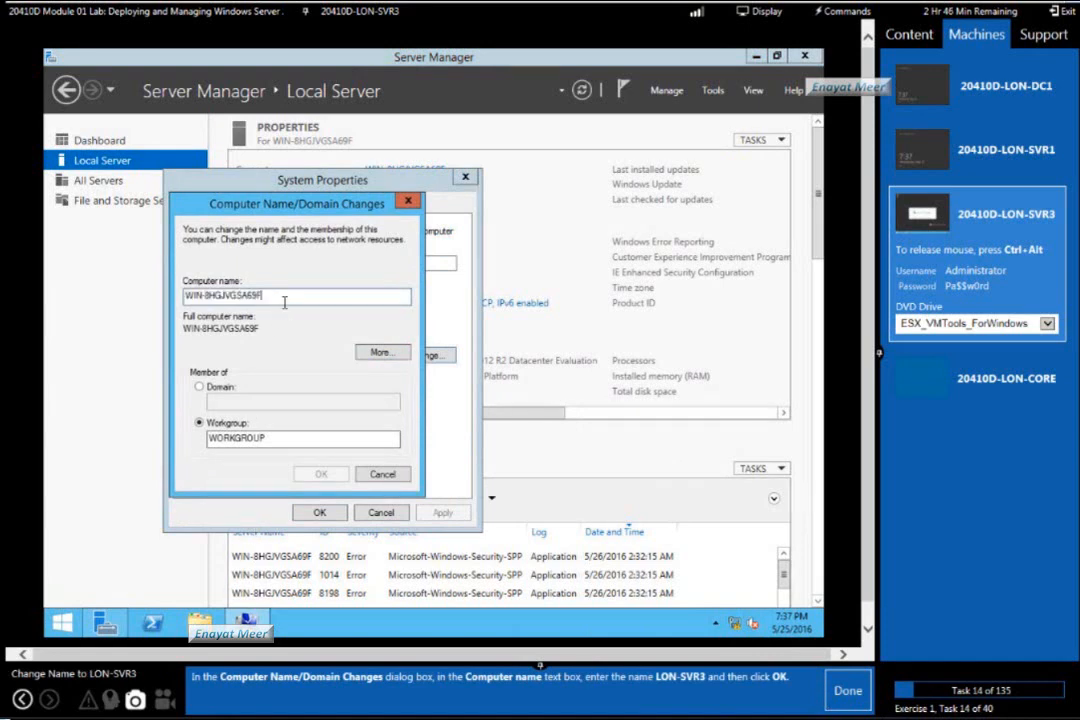
drag(279, 299, 100, 258)
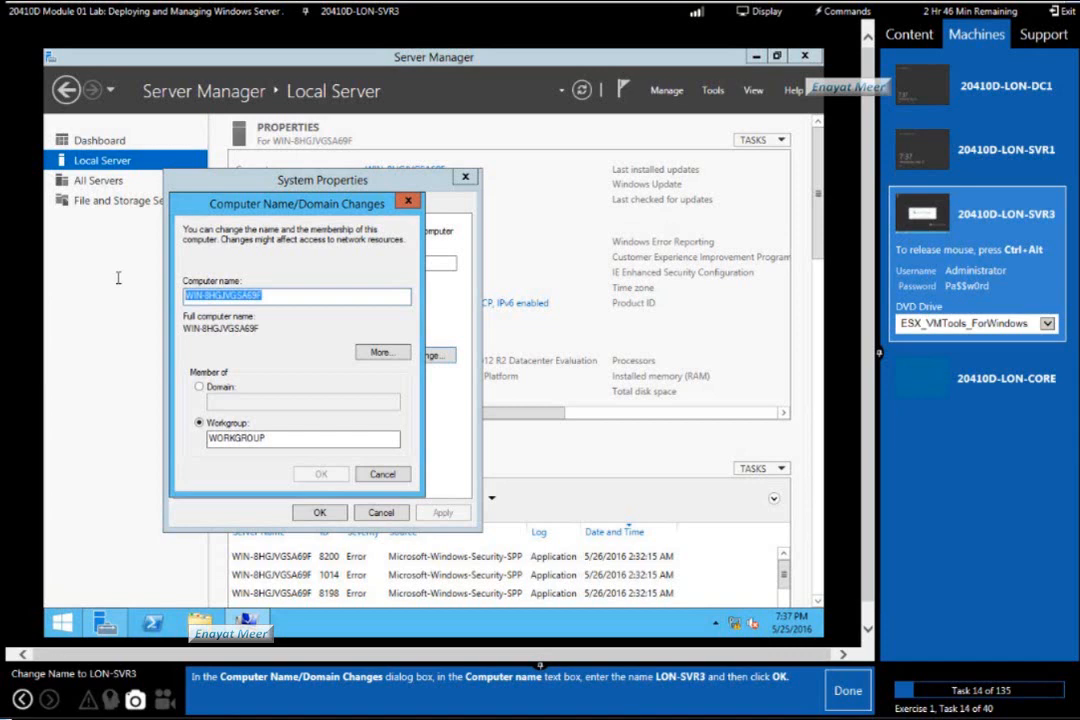
text(LON)
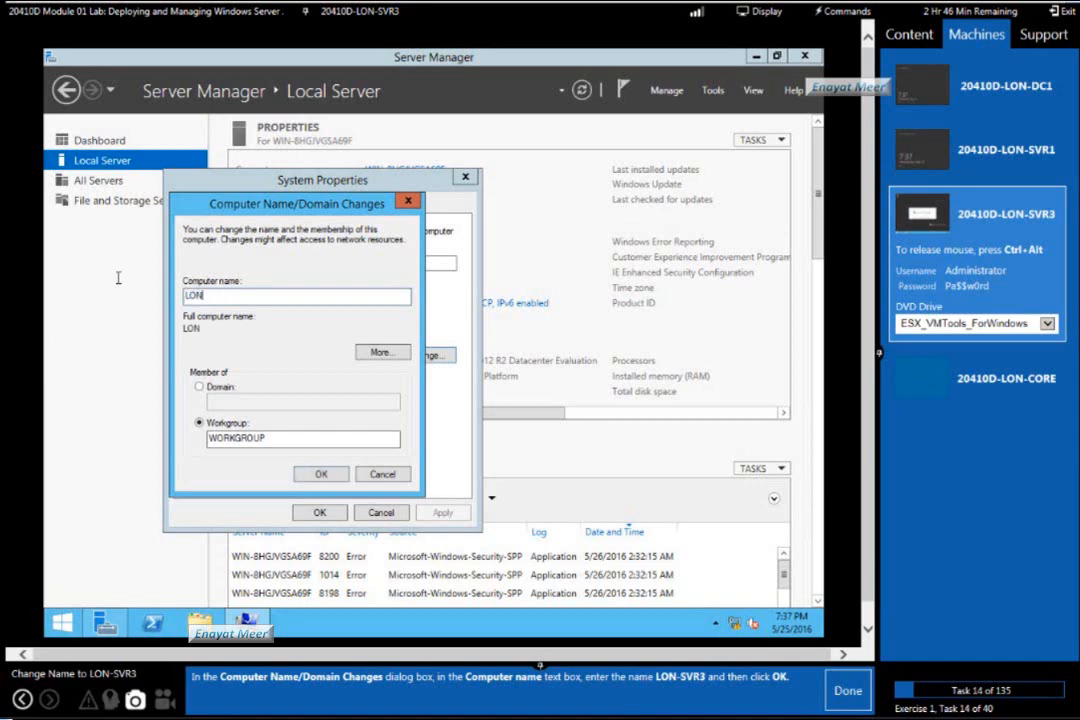
text(-SVR3)
click(848, 691)
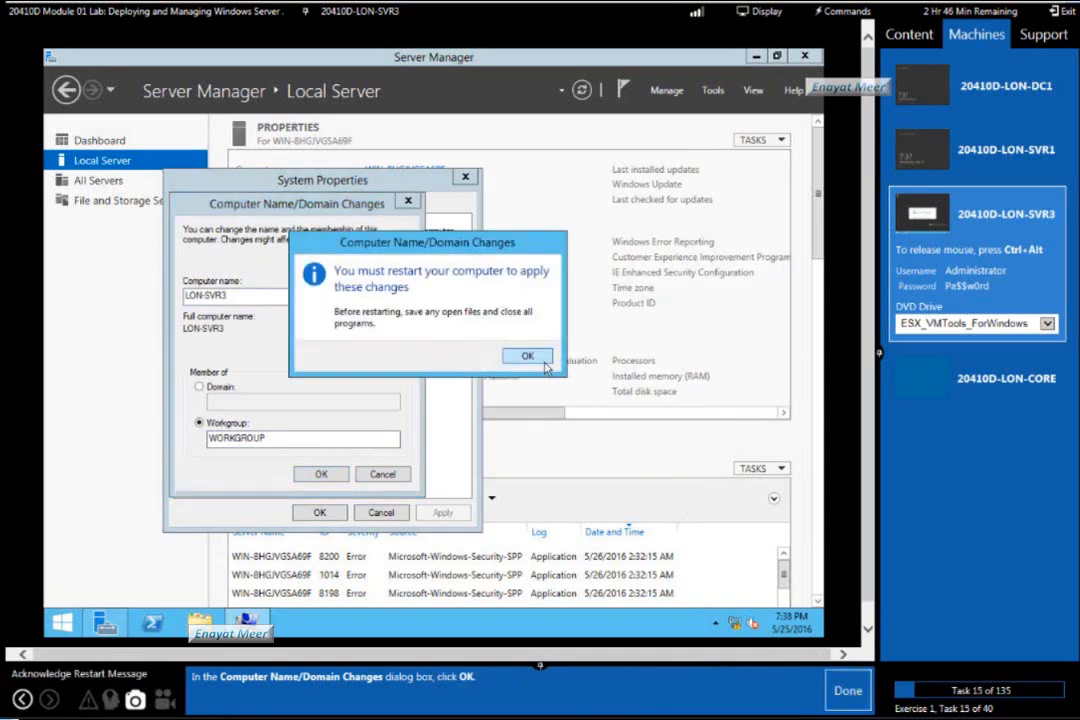
Close System Properties and restart the server to apply the new name, marking lab tasks 15 and 16 as done.
click(532, 358)
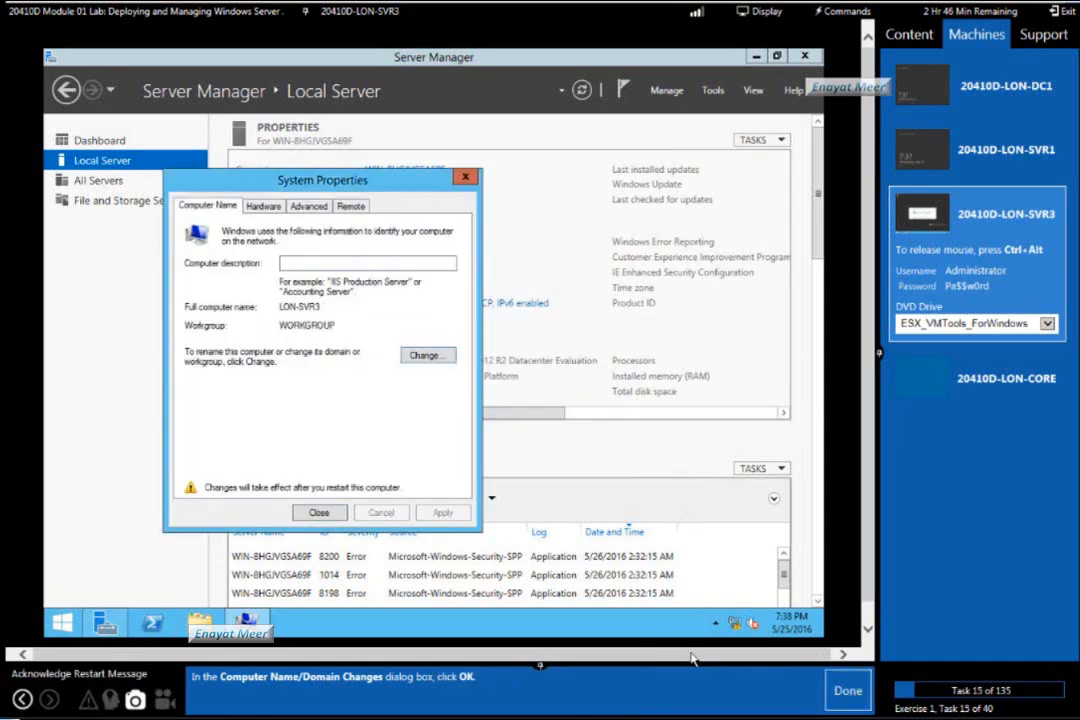
click(841, 700)
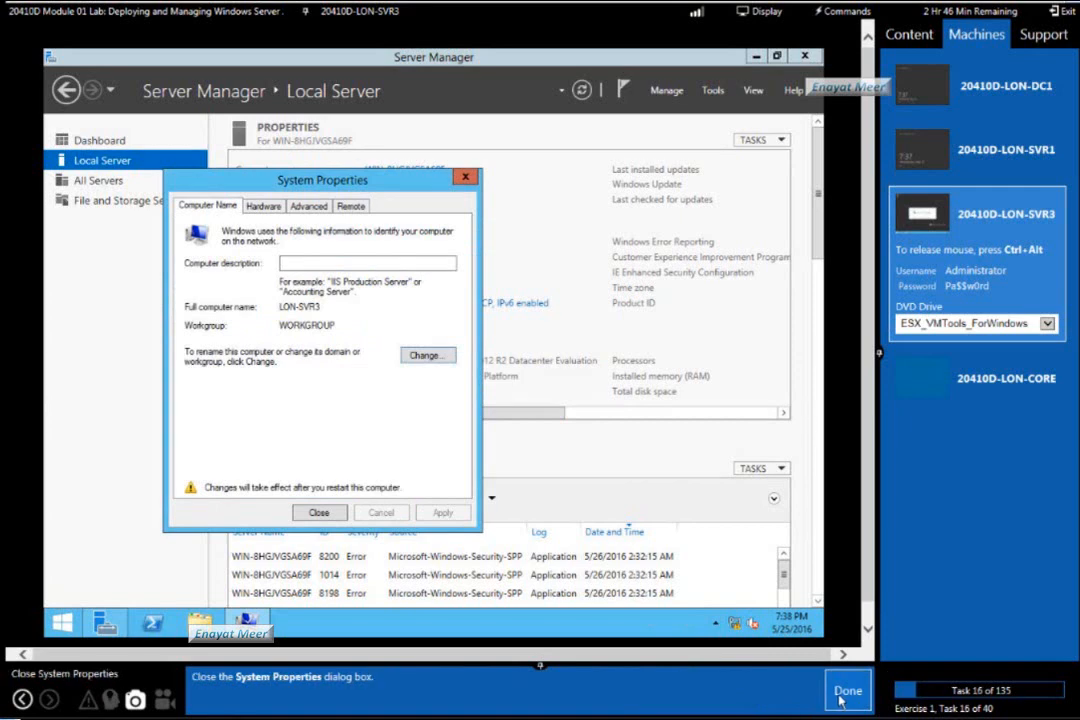
click(320, 513)
click(845, 691)
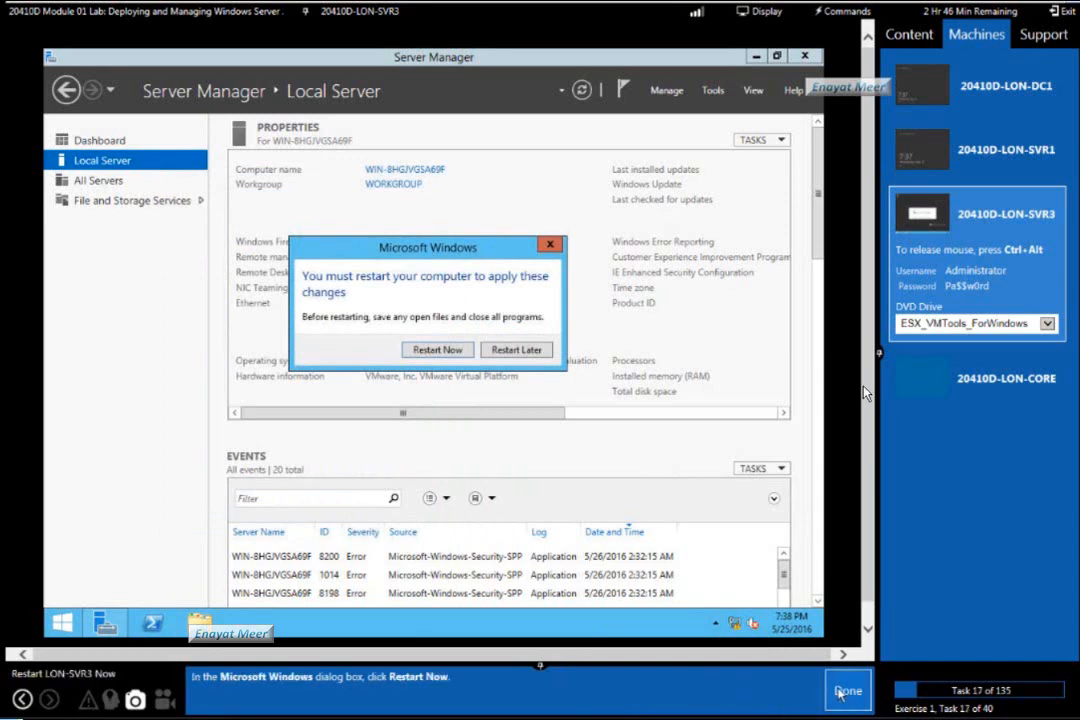
click(438, 350)
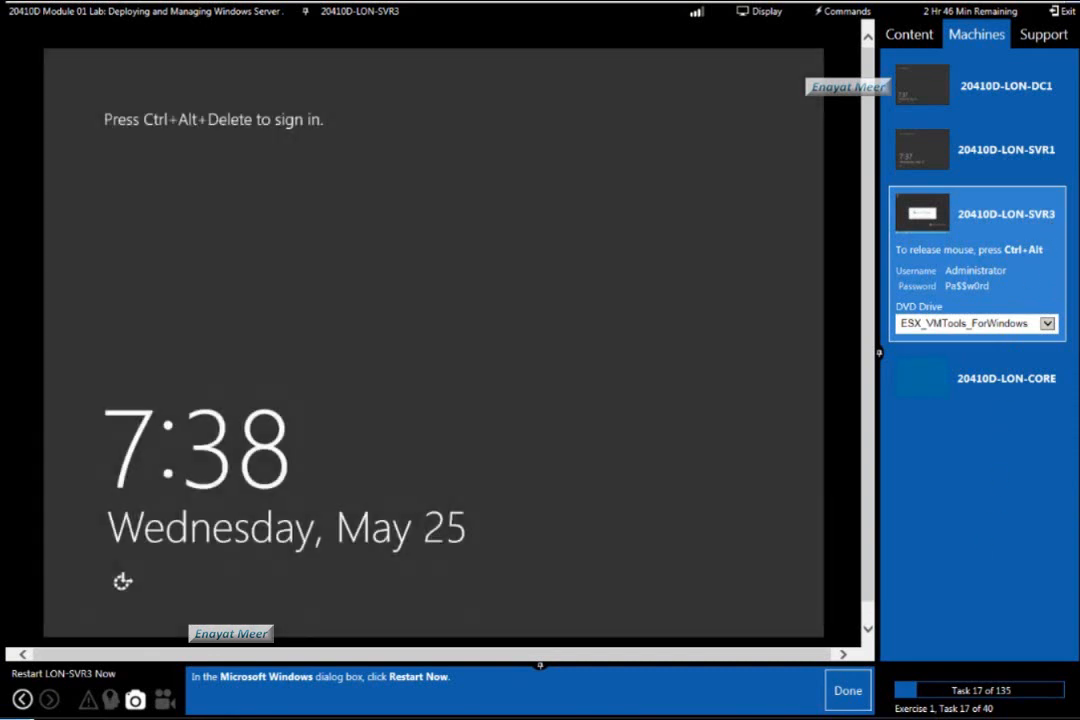
Mark lab task 17 as done, sign in to LON-SVR3 as Administrator with the account password, and mark task 18 as done.
click(845, 697)
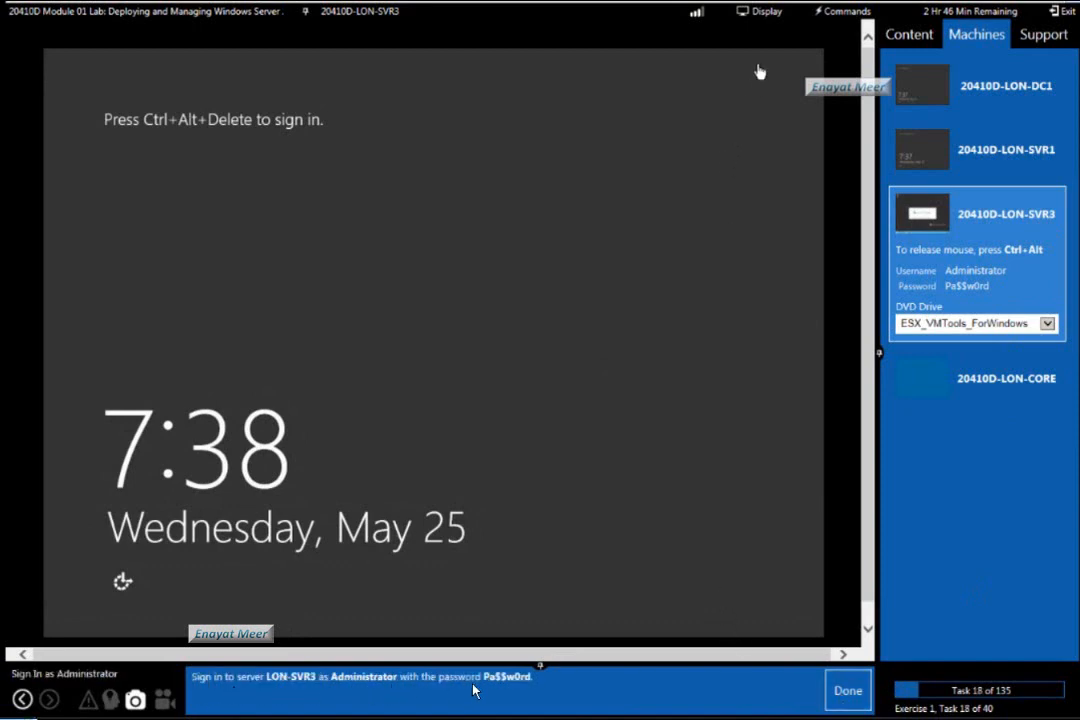
click(757, 12)
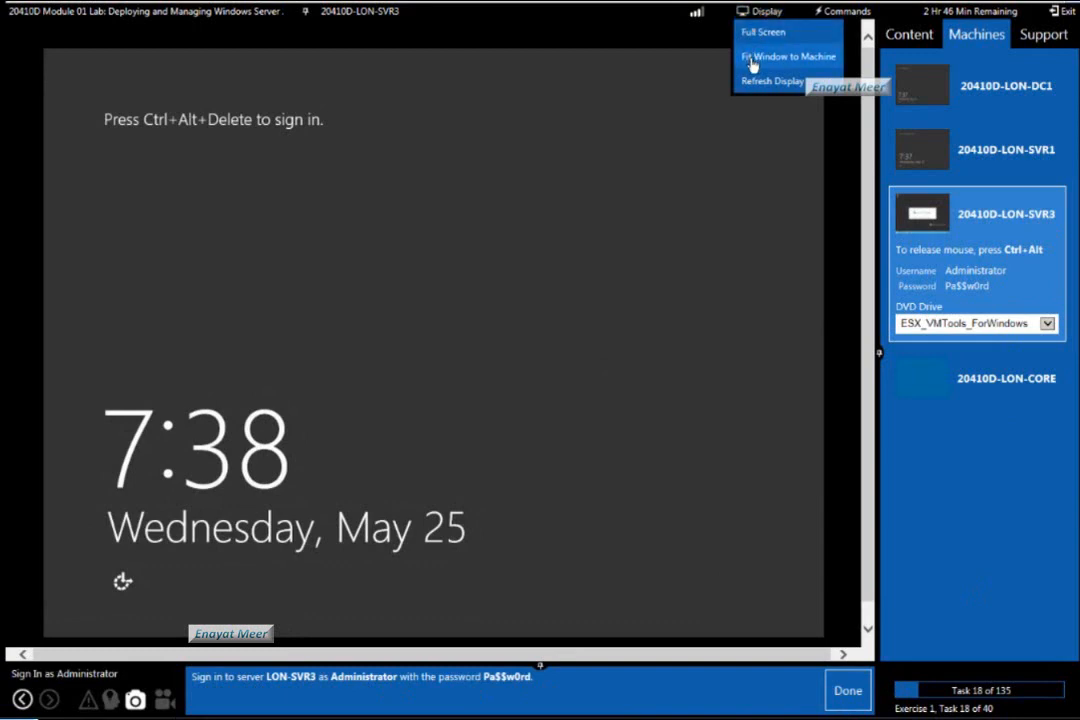
click(843, 12)
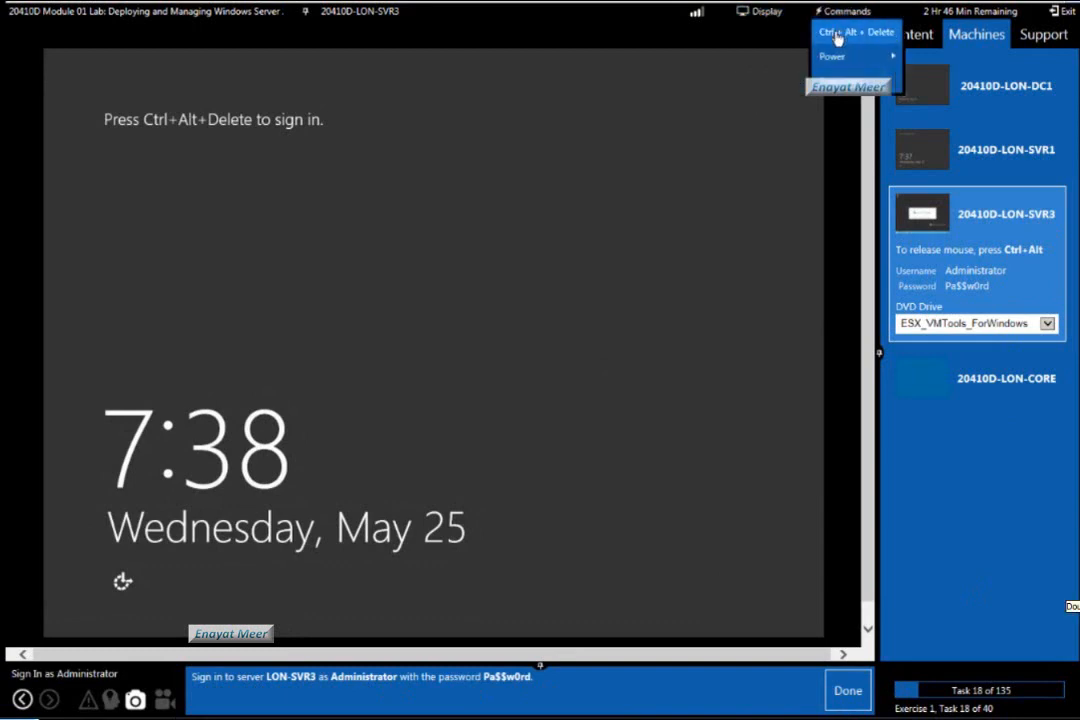
click(838, 35)
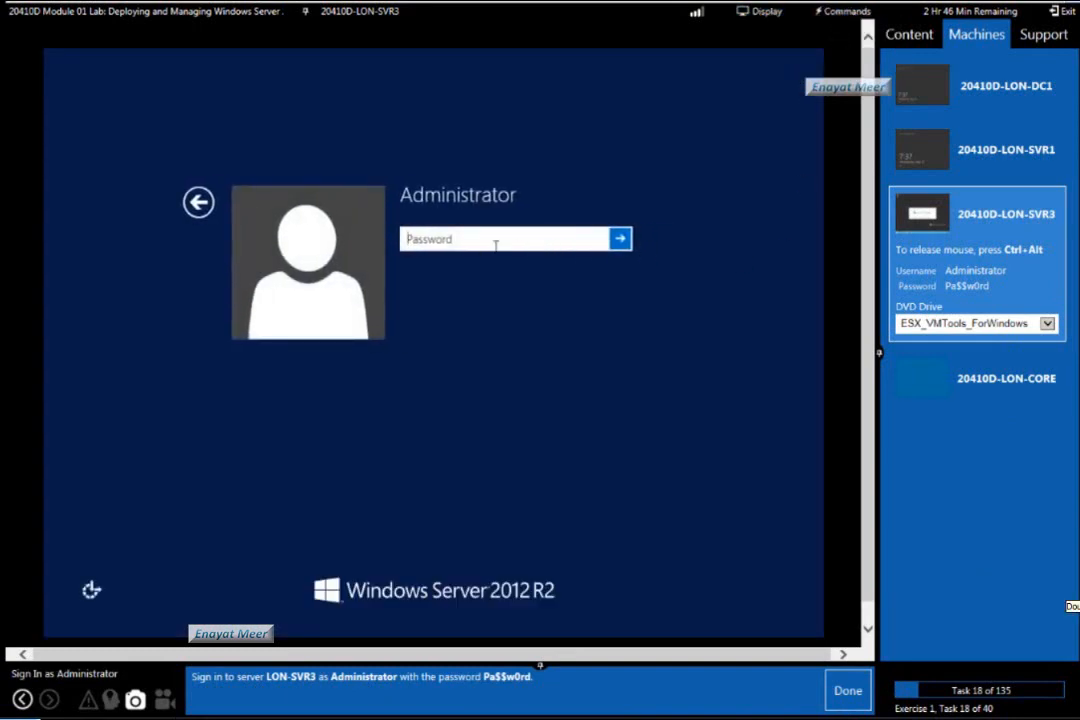
text(Pa$$w0rd)
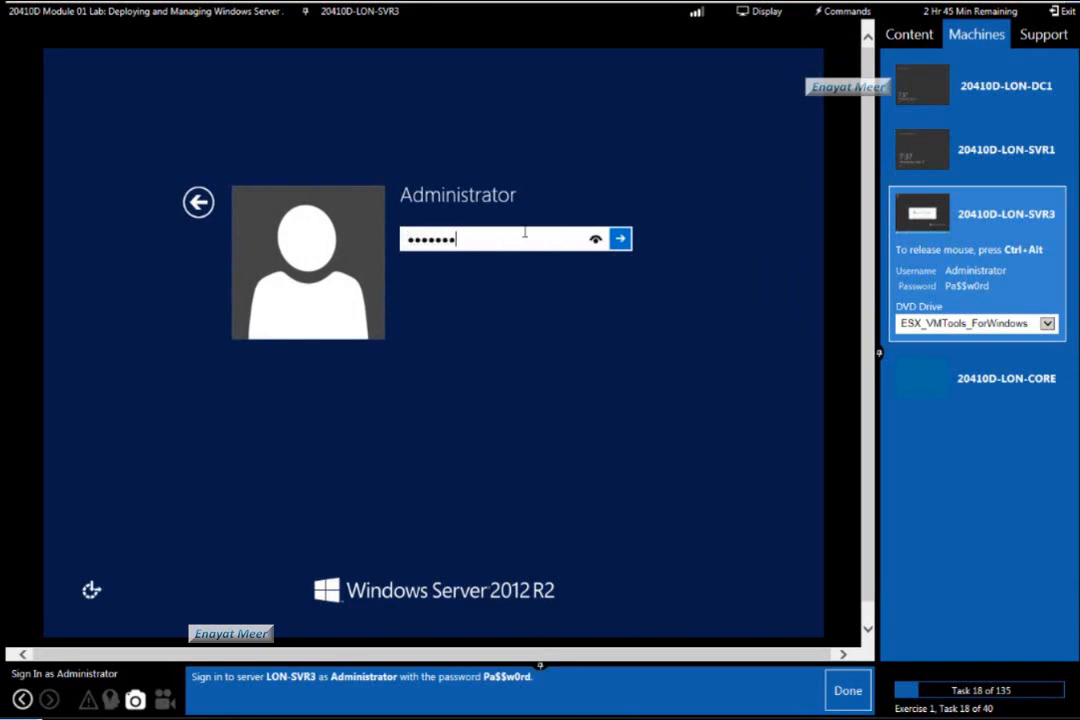
key(Return)
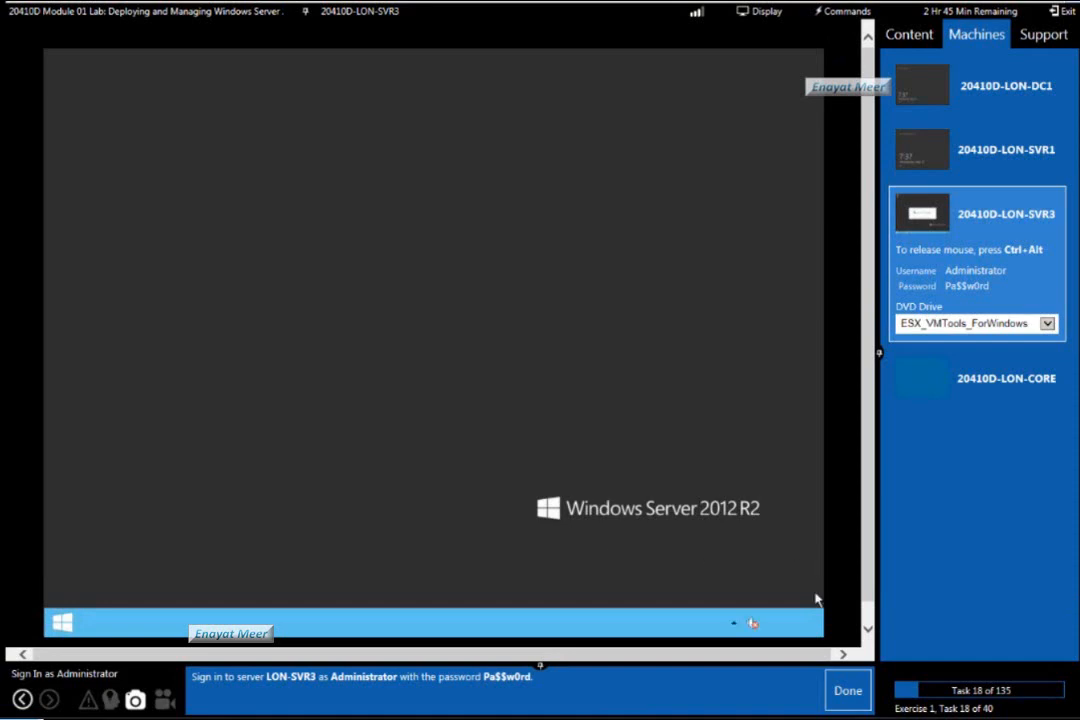
click(846, 700)
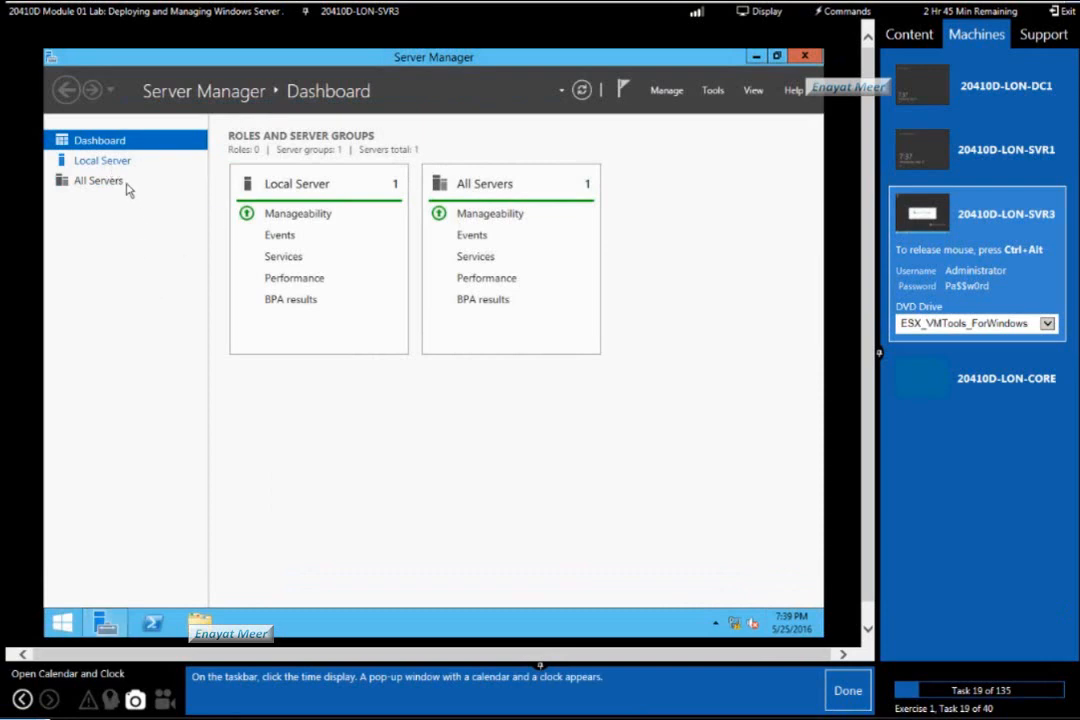
Check the computer name in the Local Server properties and by running hostname in Windows PowerShell.
click(101, 165)
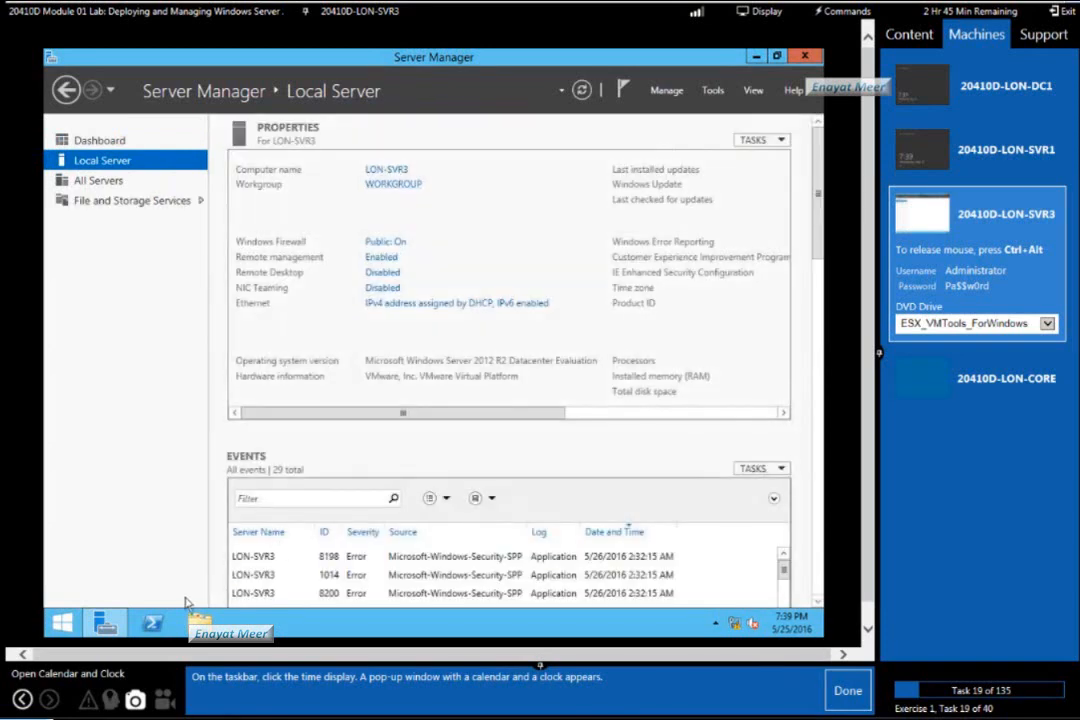
click(156, 624)
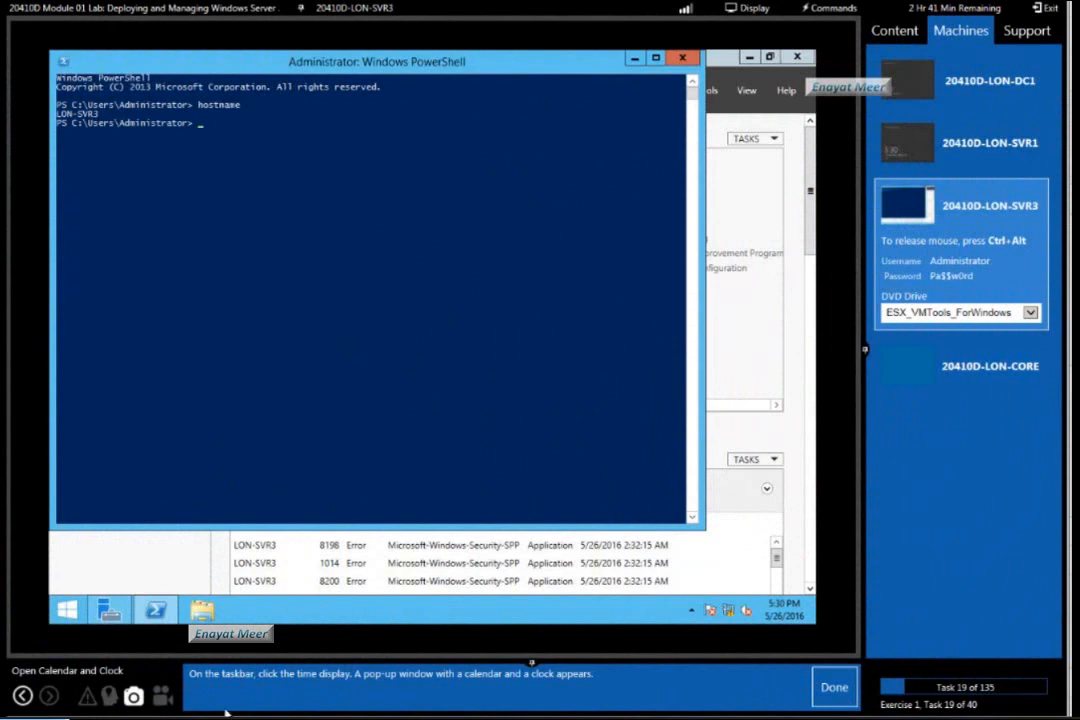
Open the Date and Time dialog from the server's calendar and clock, marking lab tasks 19 and 20 as done.
click(786, 614)
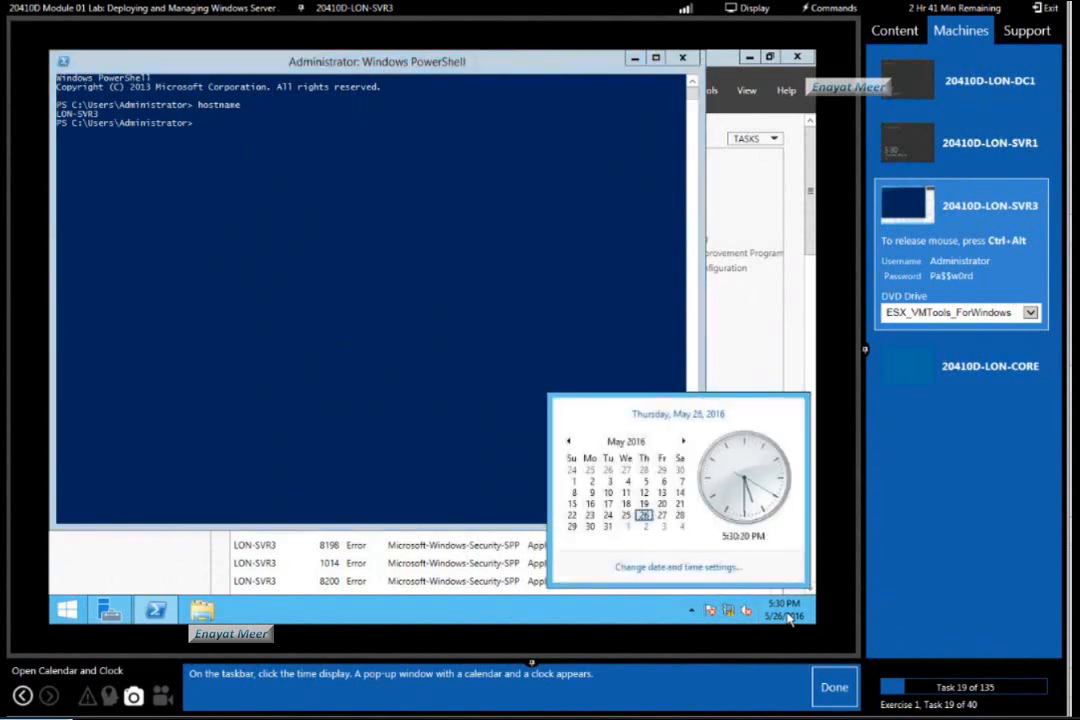
click(834, 688)
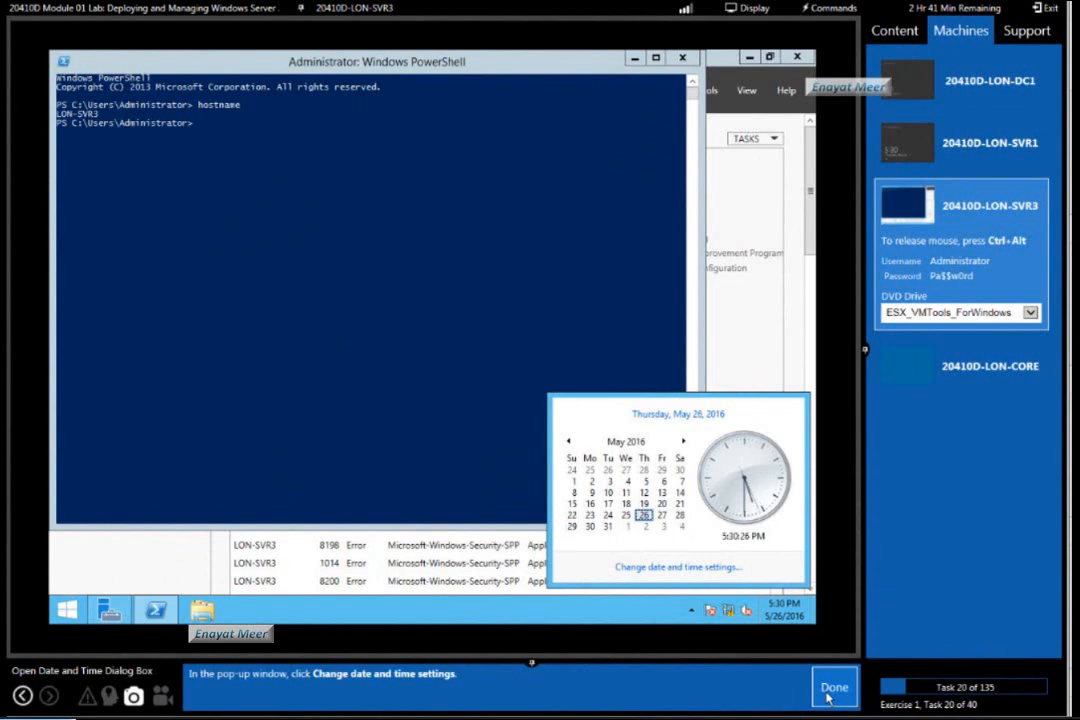
click(663, 568)
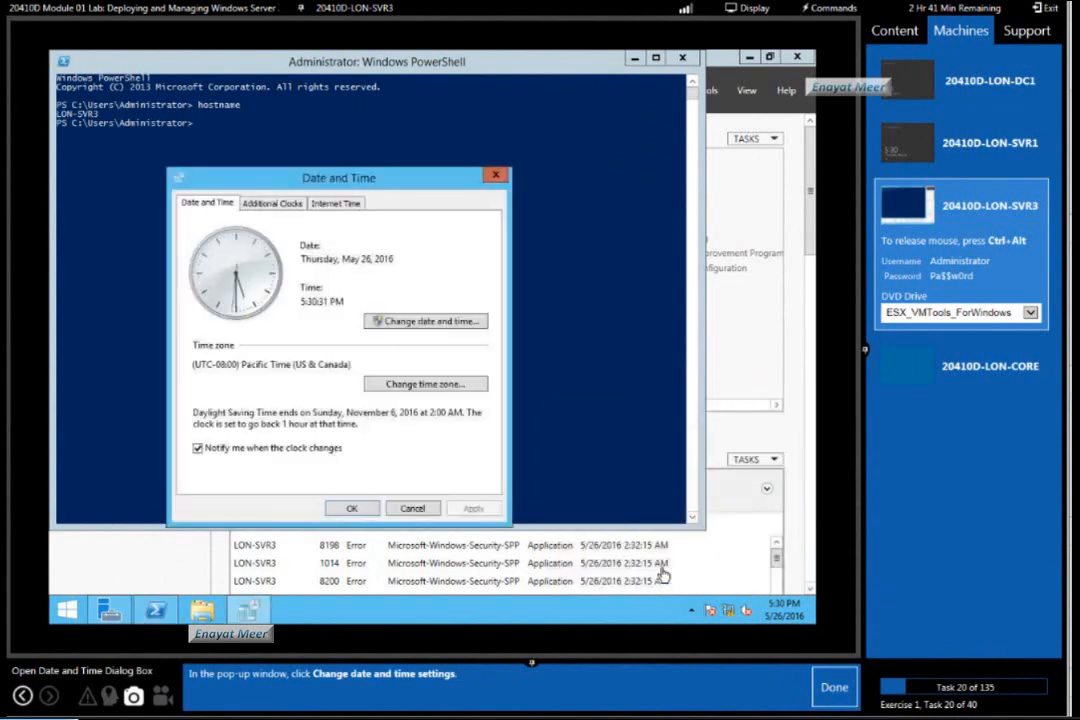
click(835, 689)
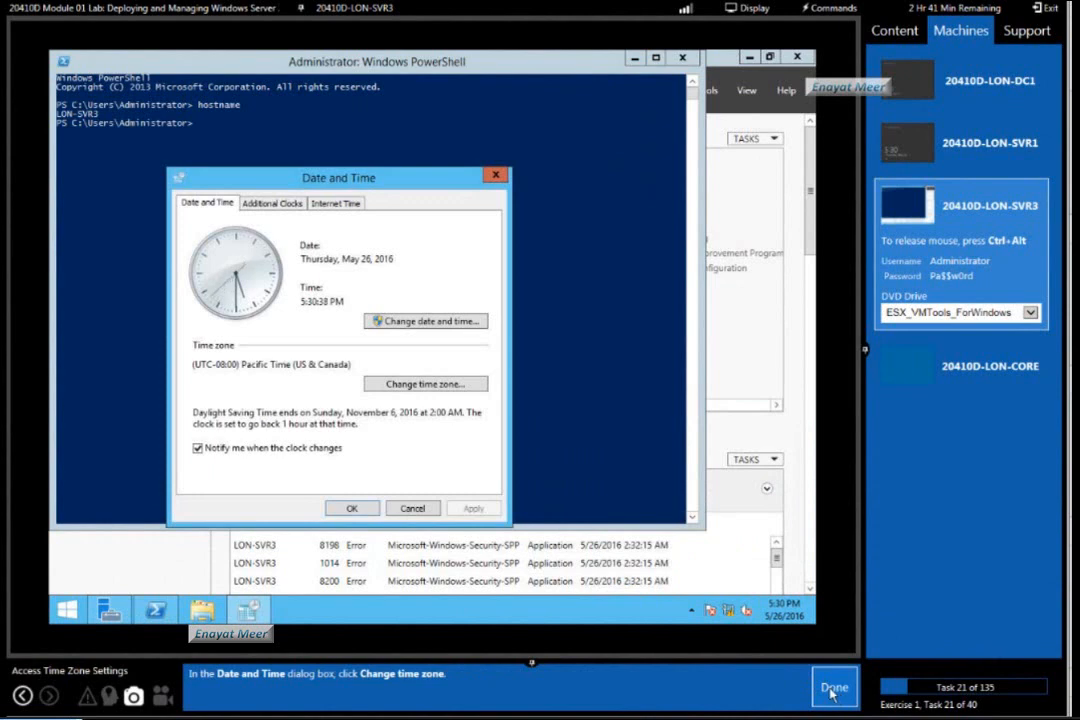
Set the time zone to (UTC-05:00) Eastern Time (US & Canada), marking lab tasks 21 and 22 as done.
click(430, 389)
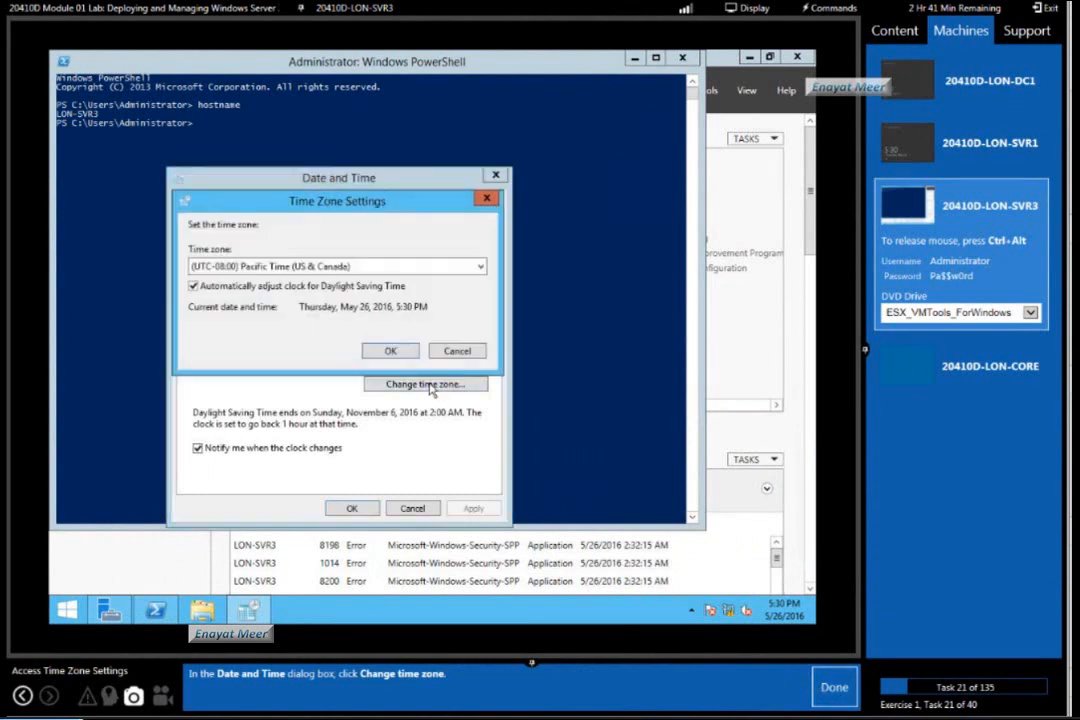
click(835, 687)
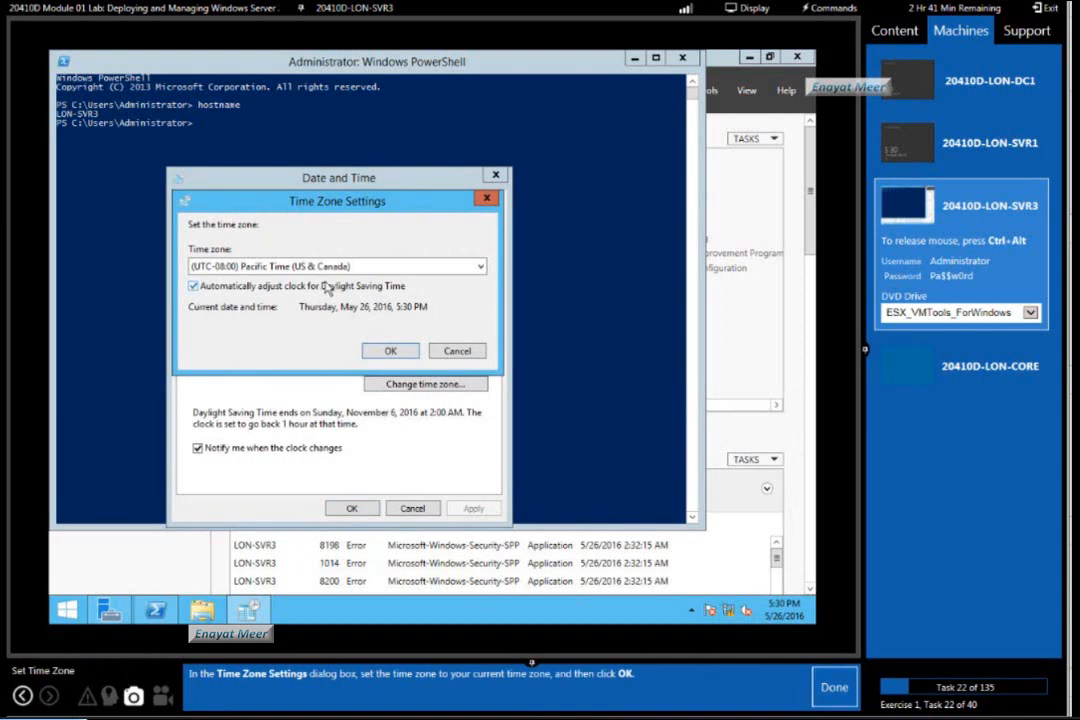
click(481, 267)
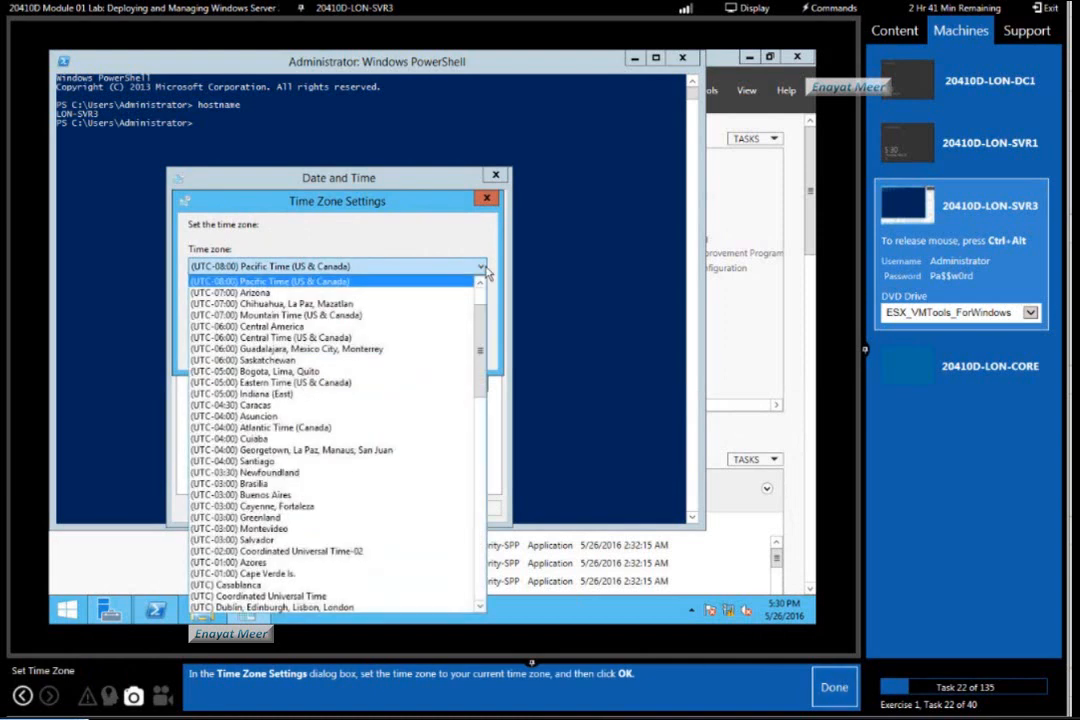
click(312, 382)
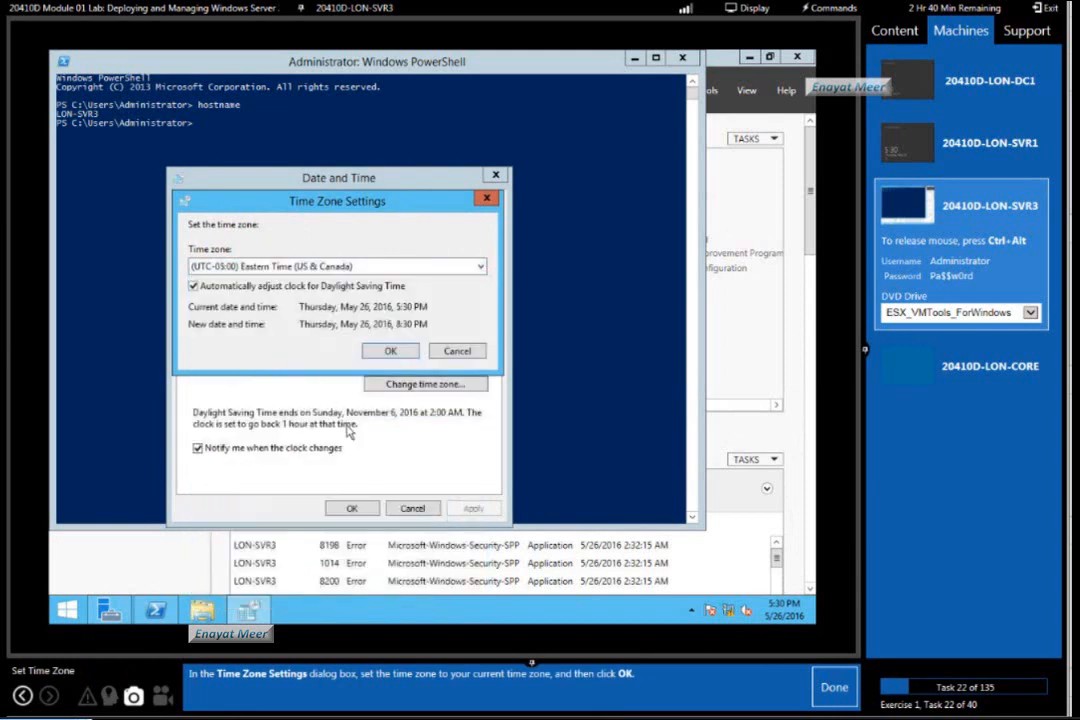
click(393, 352)
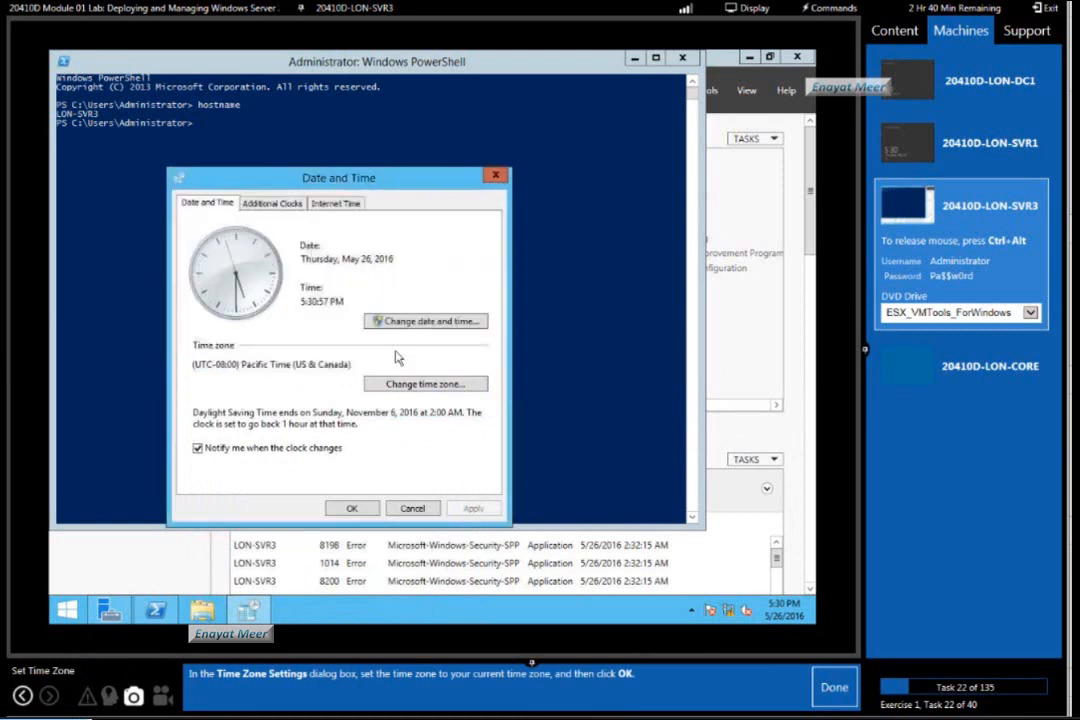
click(834, 688)
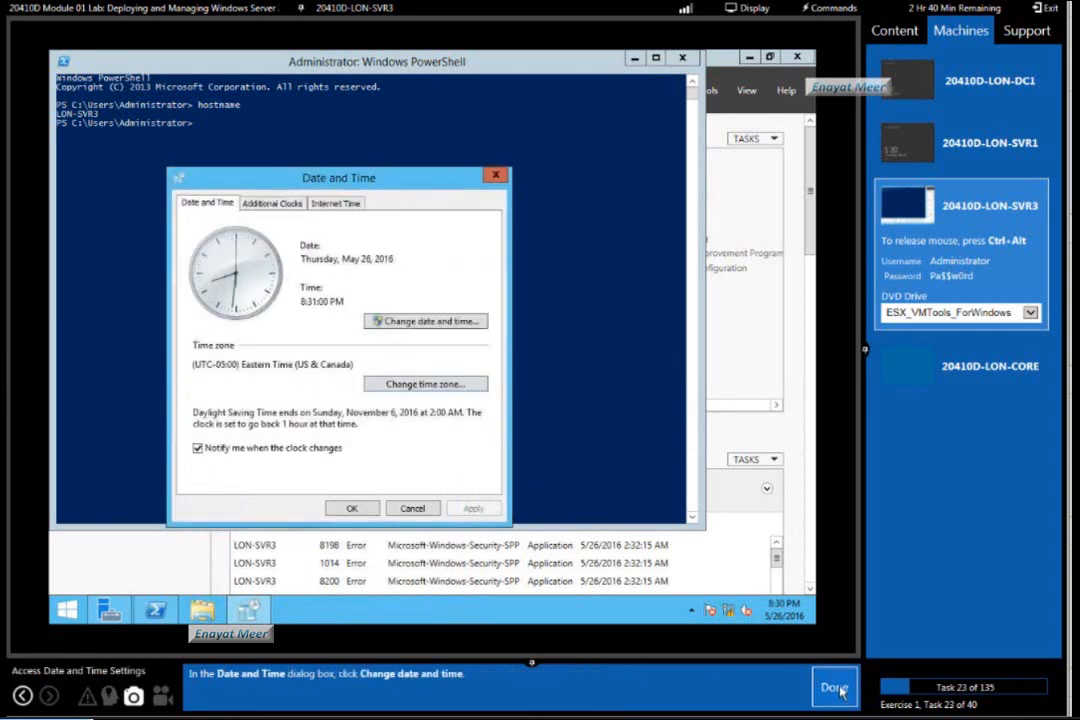
Review and accept the date and time settings, then close the Date and Time dialog, marking lab tasks 23 to 25 as done.
click(428, 324)
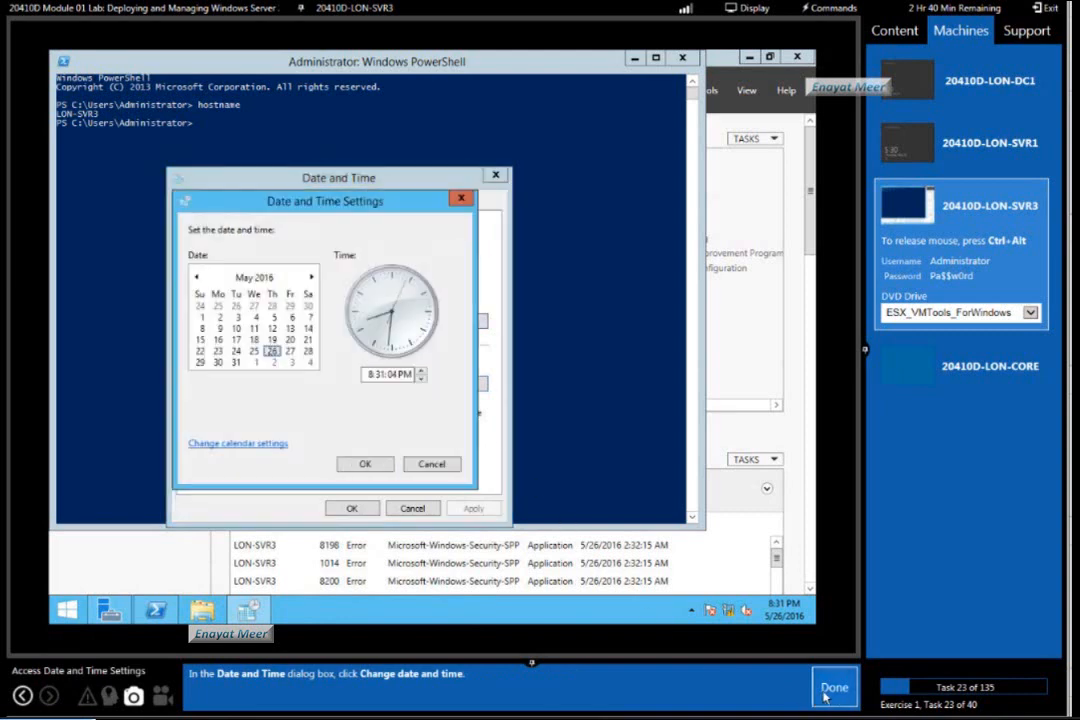
click(834, 689)
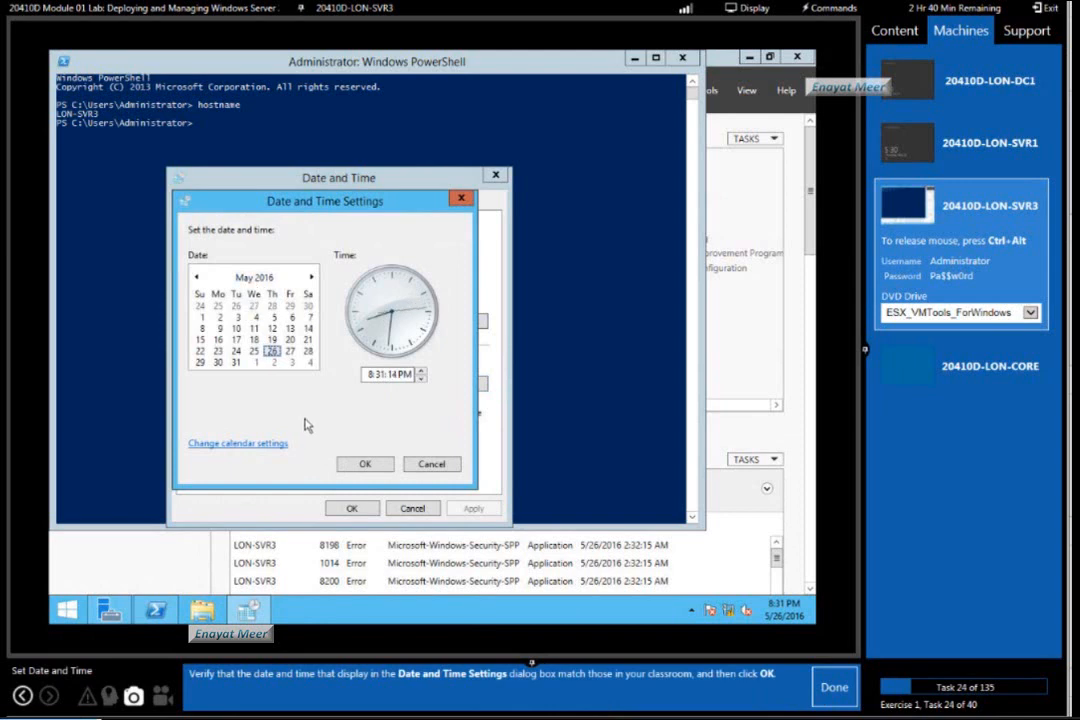
click(365, 464)
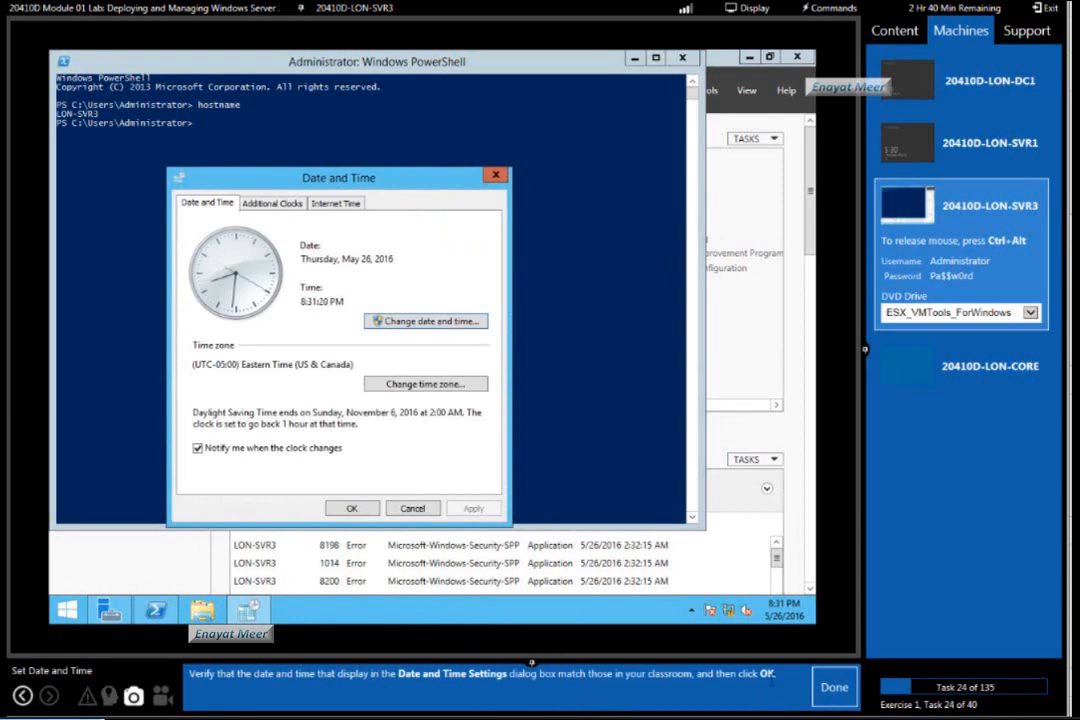
click(838, 692)
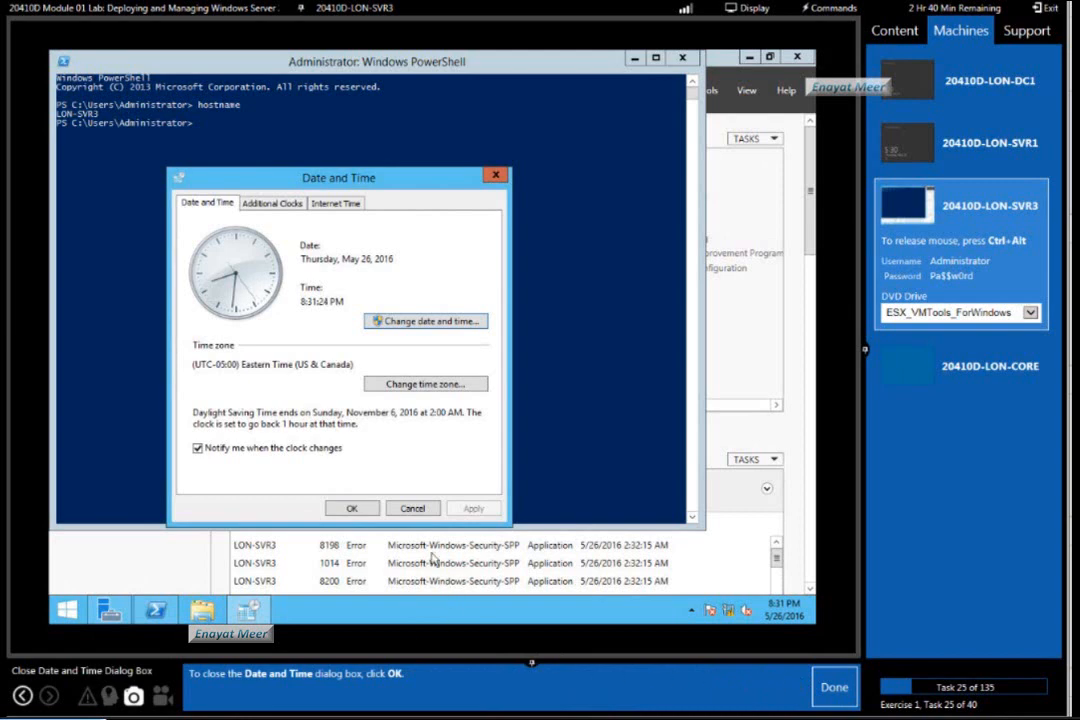
click(352, 509)
click(843, 687)
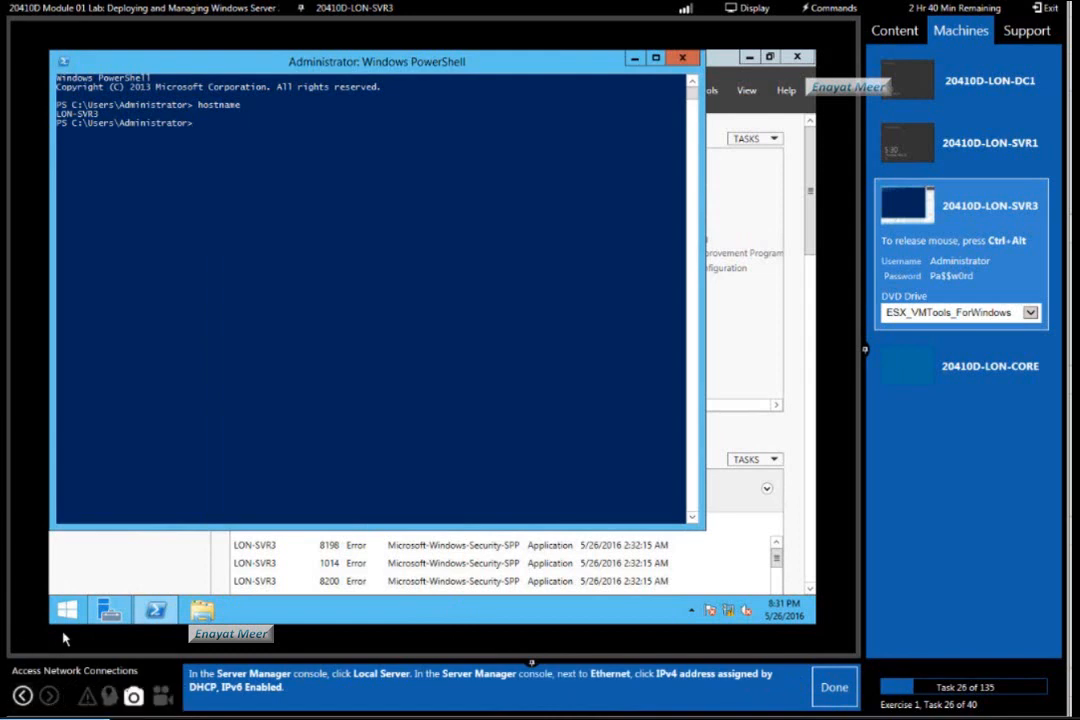
Open the Ethernet adapter's properties from Network Connections via Server Manager, marking lab tasks 26 and 27 as done.
click(106, 612)
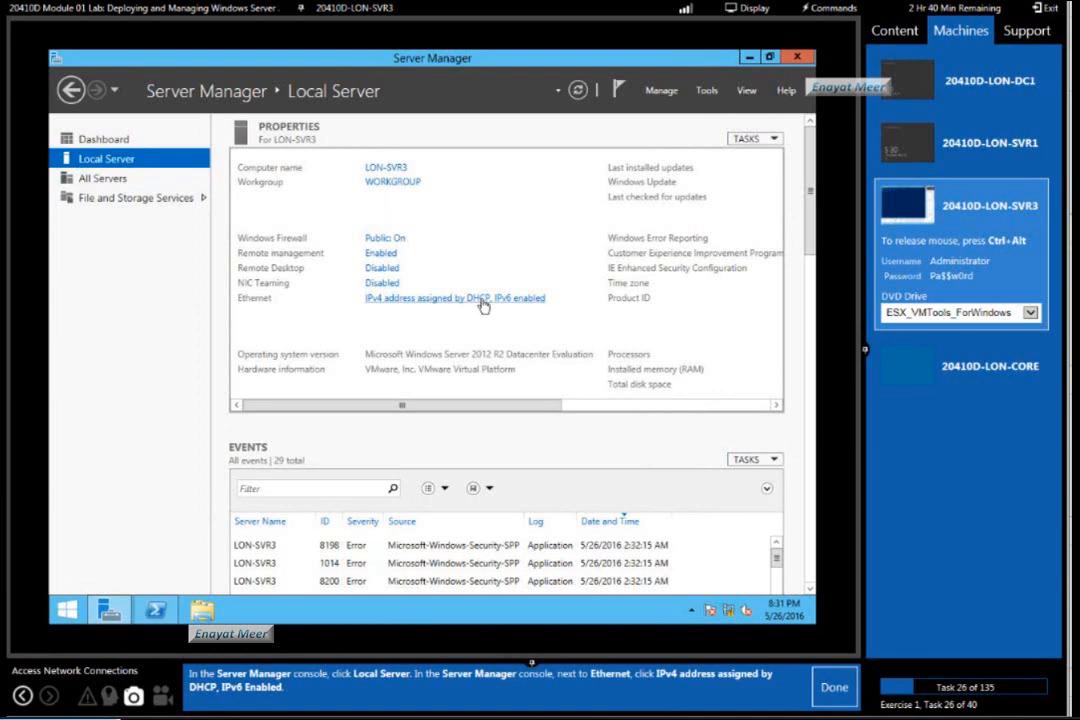
click(832, 694)
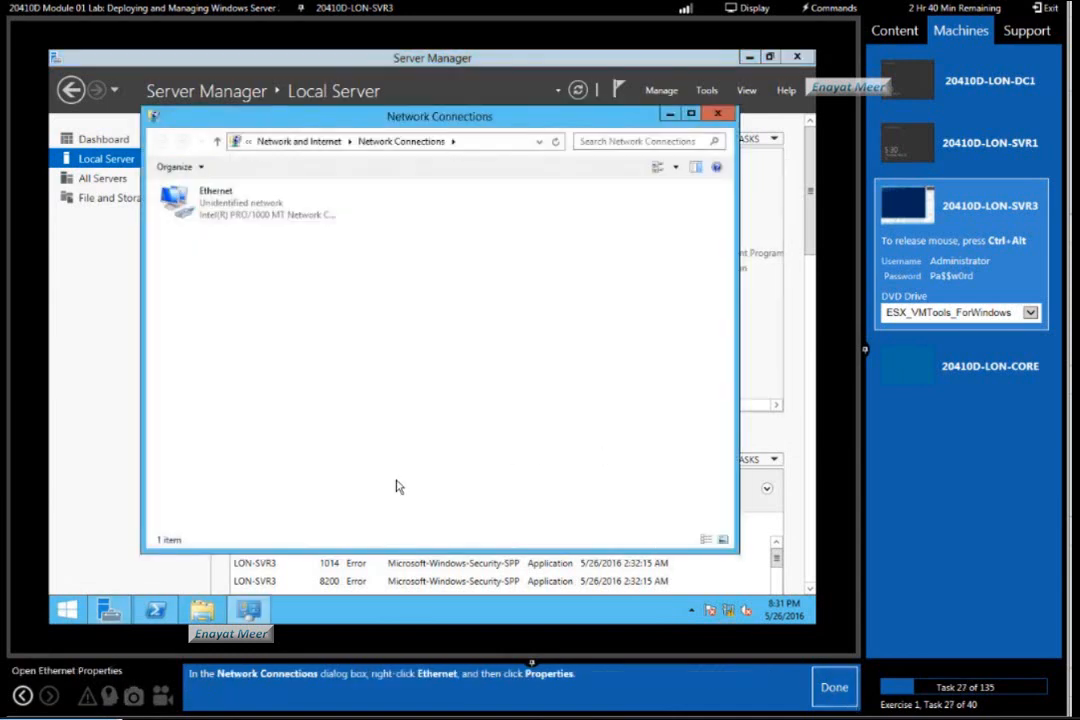
right_click(212, 208)
click(271, 345)
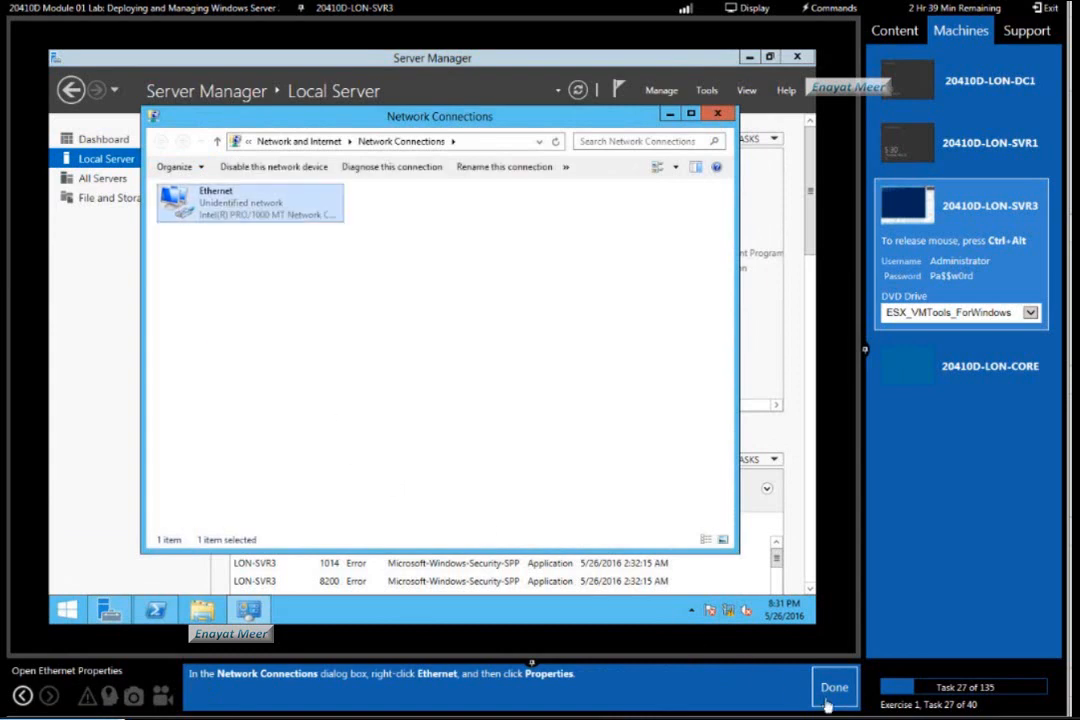
click(834, 687)
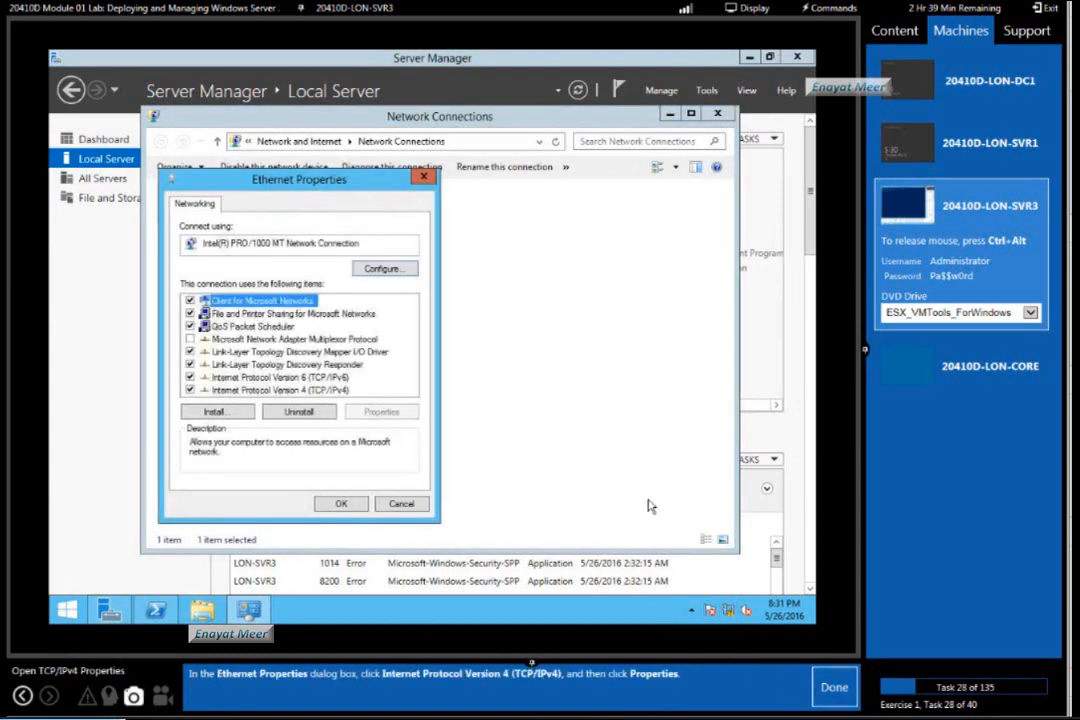
Open the Internet Protocol Version 4 (TCP/IPv4) properties of the Ethernet adapter and mark lab task 28 as done.
click(300, 390)
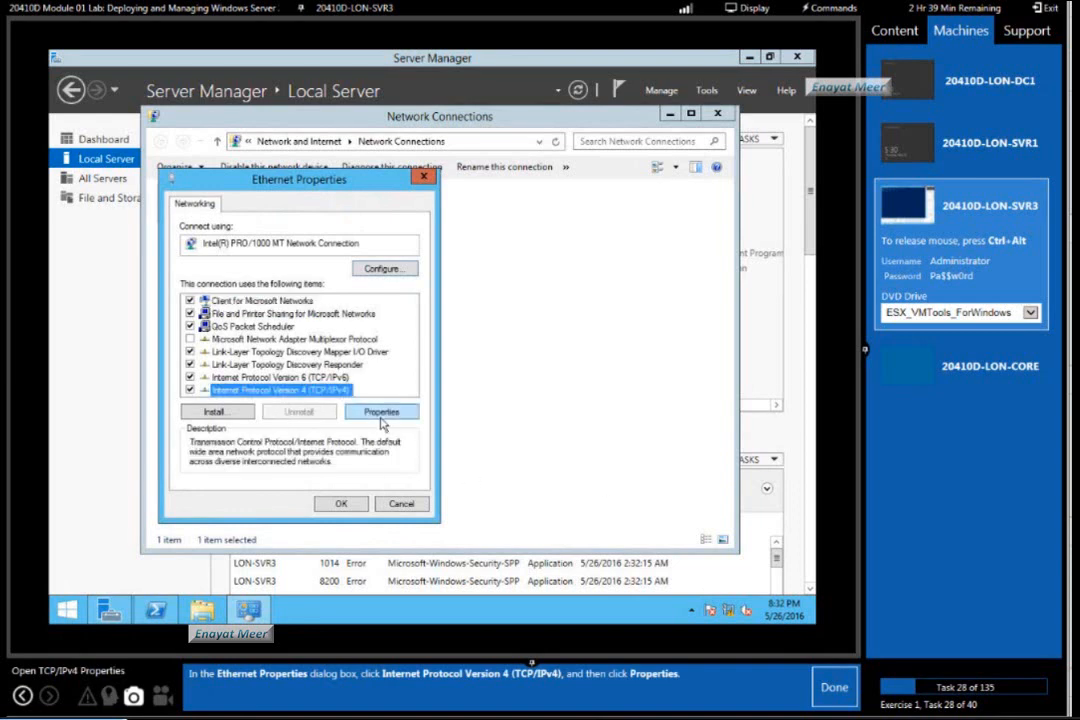
click(381, 411)
click(834, 687)
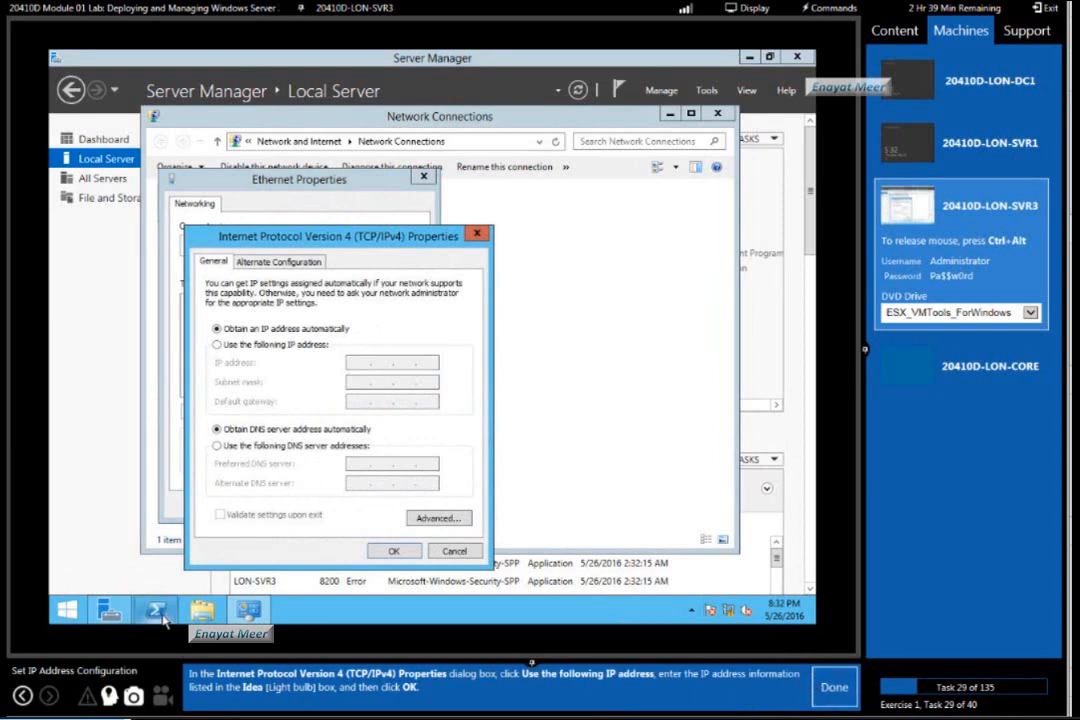
Show the lab's IP address hints and assign the static IP address 172.16.0.101 with subnet mask 255.255.0.0.
click(109, 694)
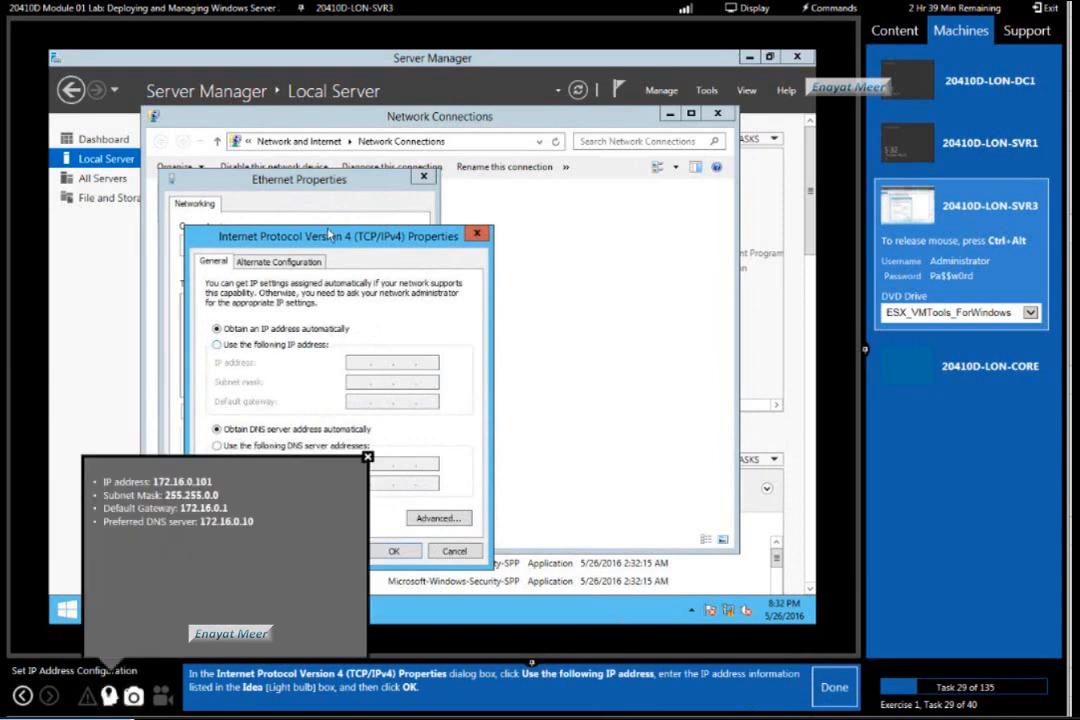
drag(330, 236, 593, 149)
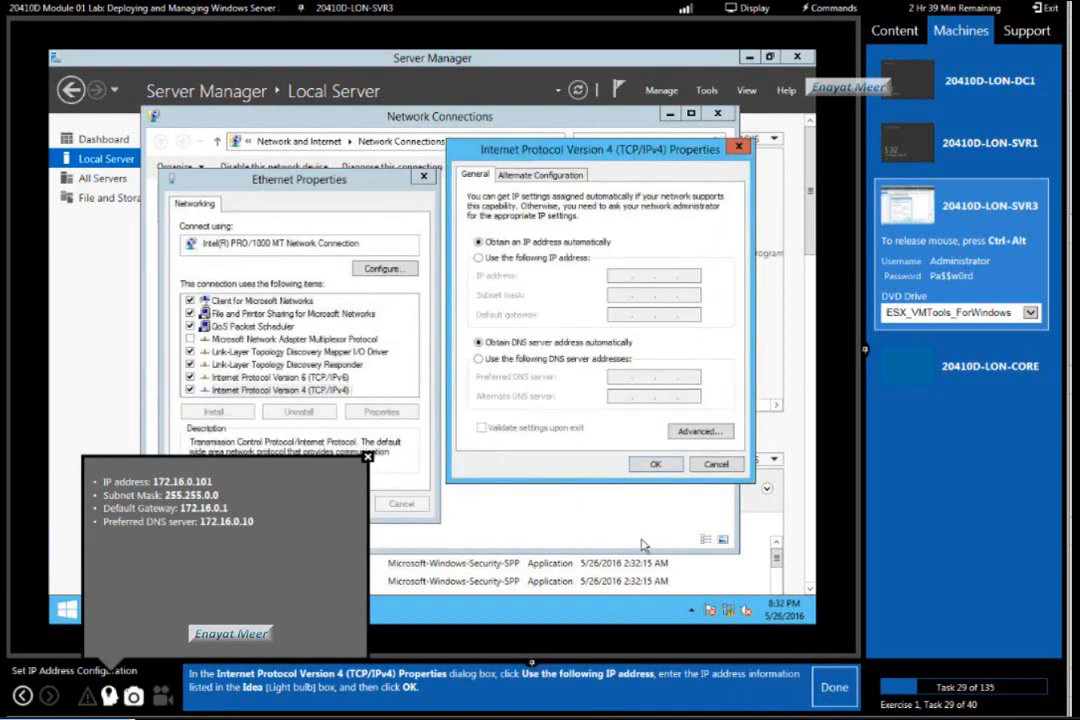
click(477, 259)
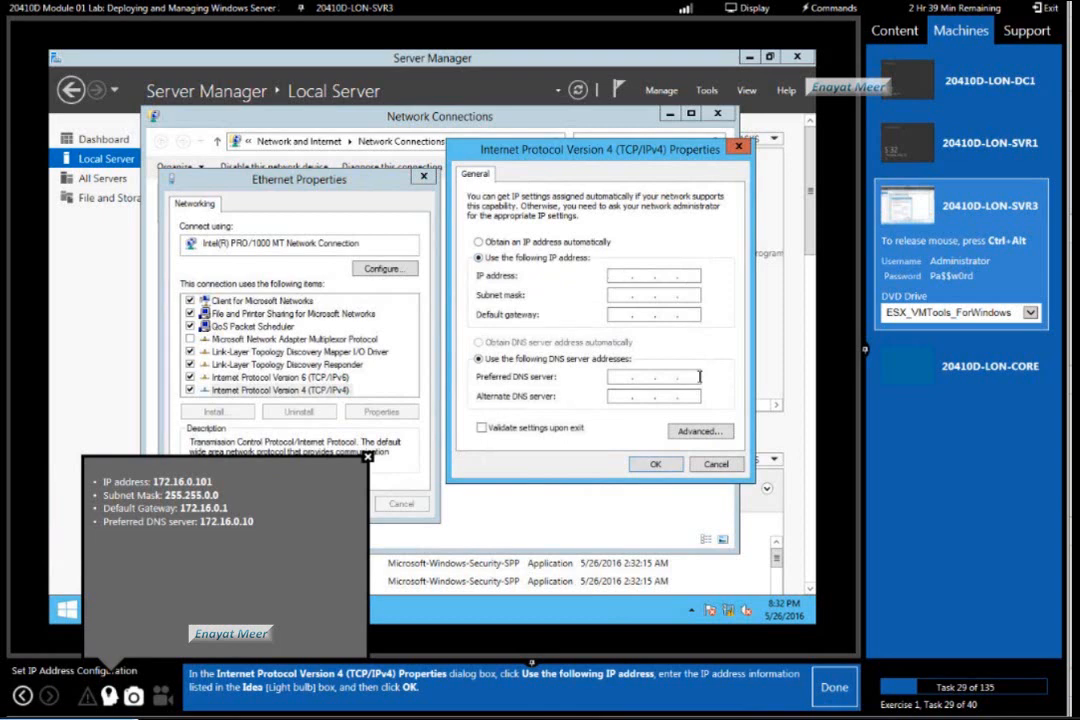
text(172 . 16 . 0 . 101)
key(Tab)
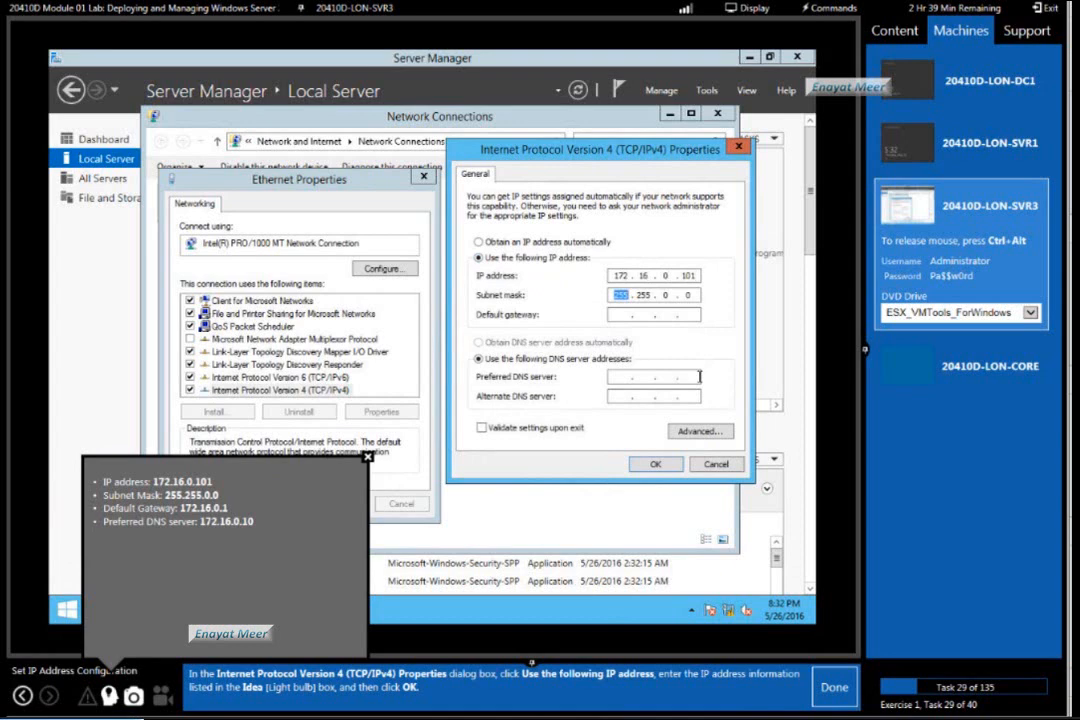
Set the default gateway to 172.16.0.1 and the preferred DNS server to 172.16.0.10.
key(Tab)
text(172.16)
key(Tab)
key(Tab)
text(172 . 16 . 0 . 10)
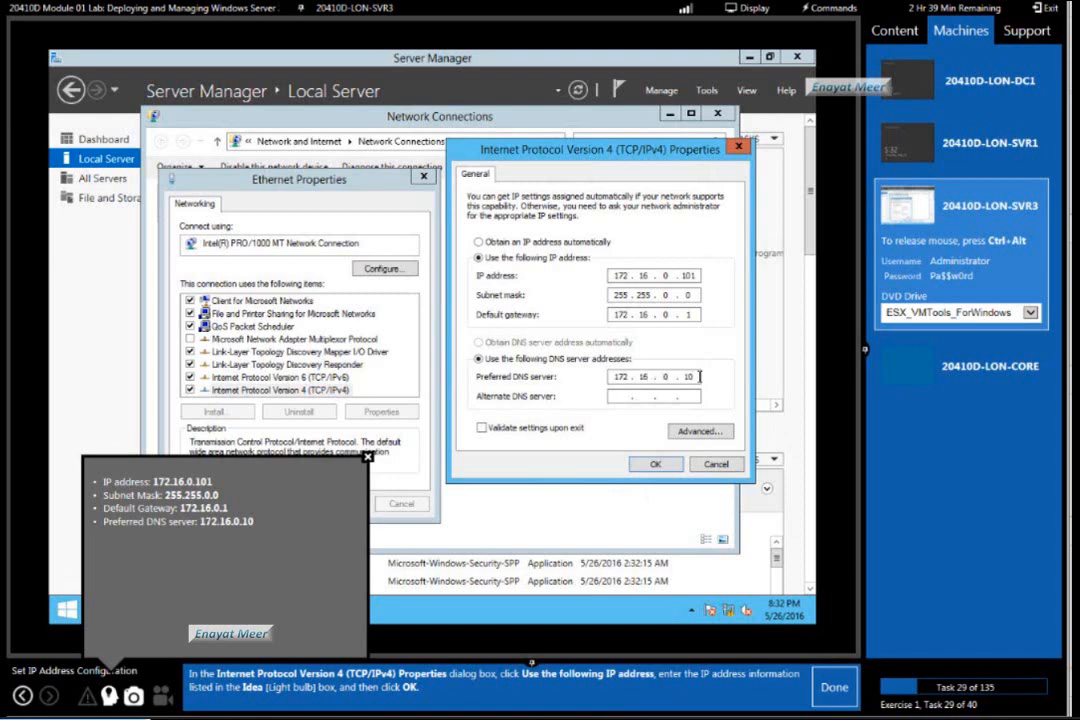
Apply the static IPv4 settings, close Ethernet Properties and Network Connections, and mark lab tasks 29 to 31 as done.
click(653, 467)
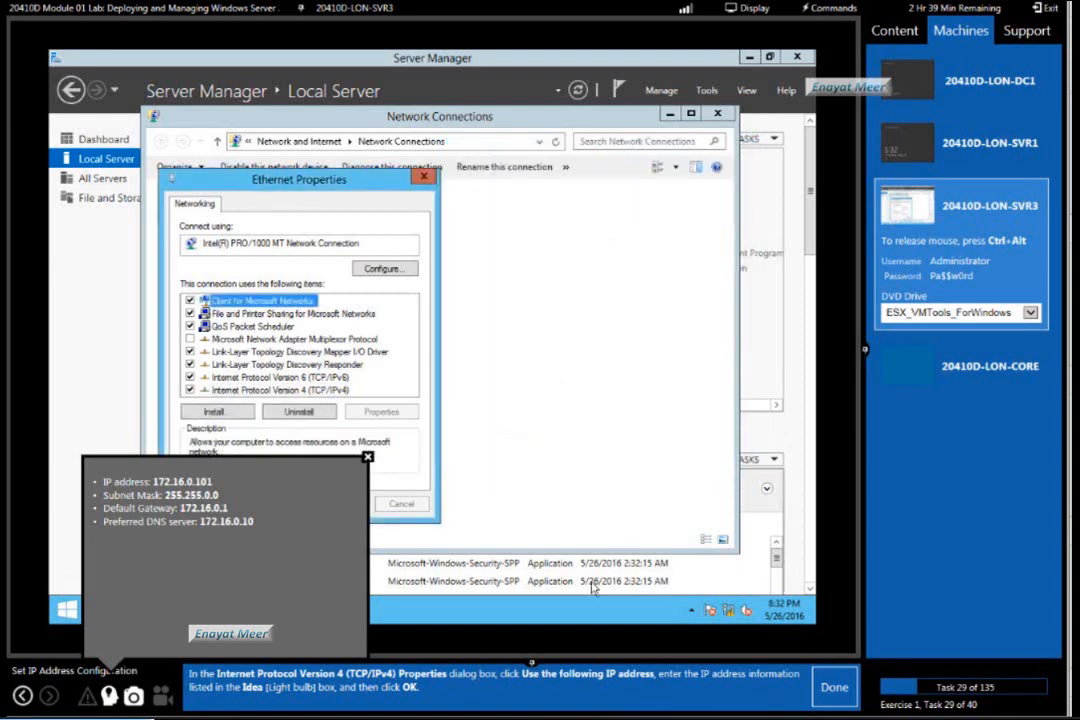
click(836, 686)
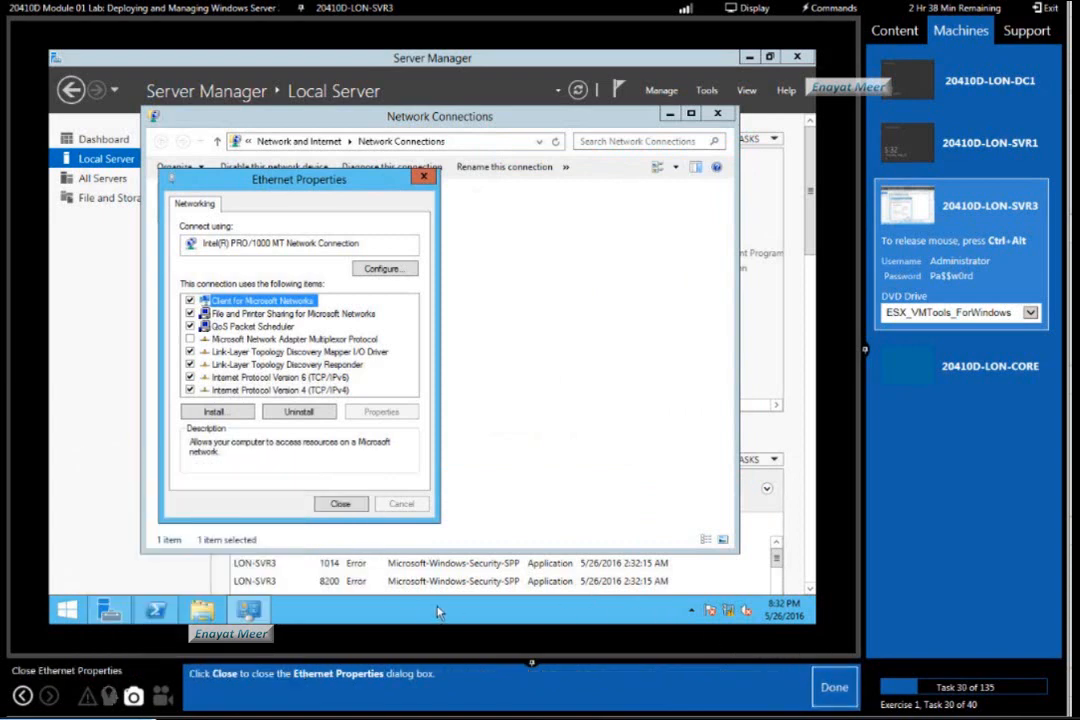
click(340, 503)
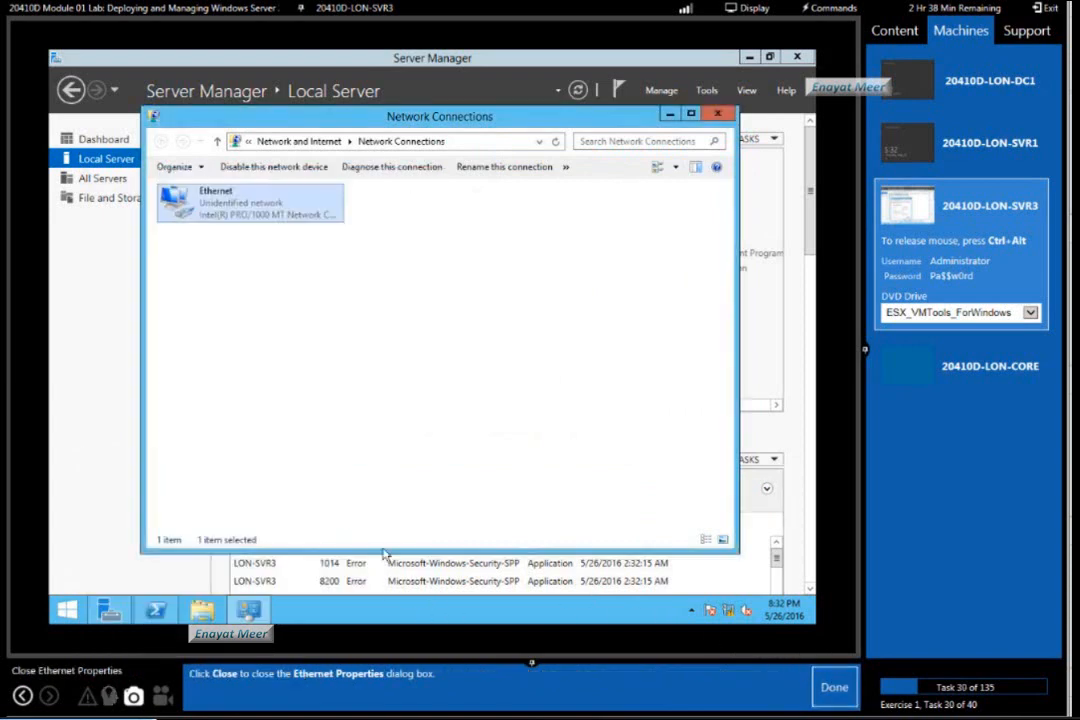
click(828, 690)
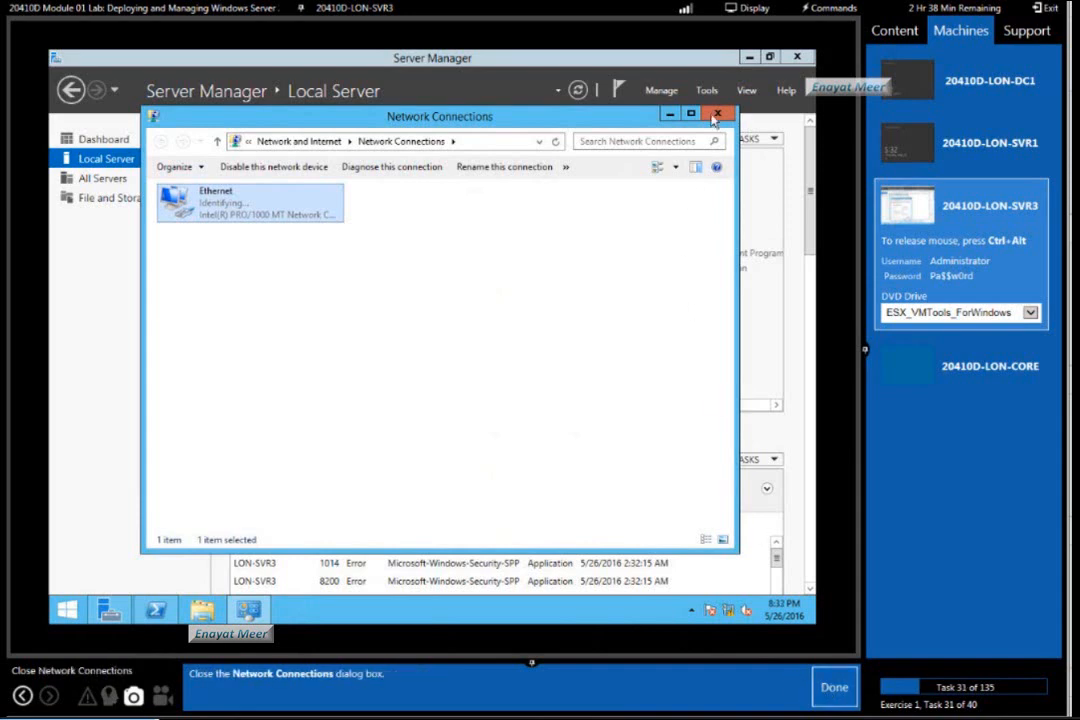
click(716, 116)
click(833, 688)
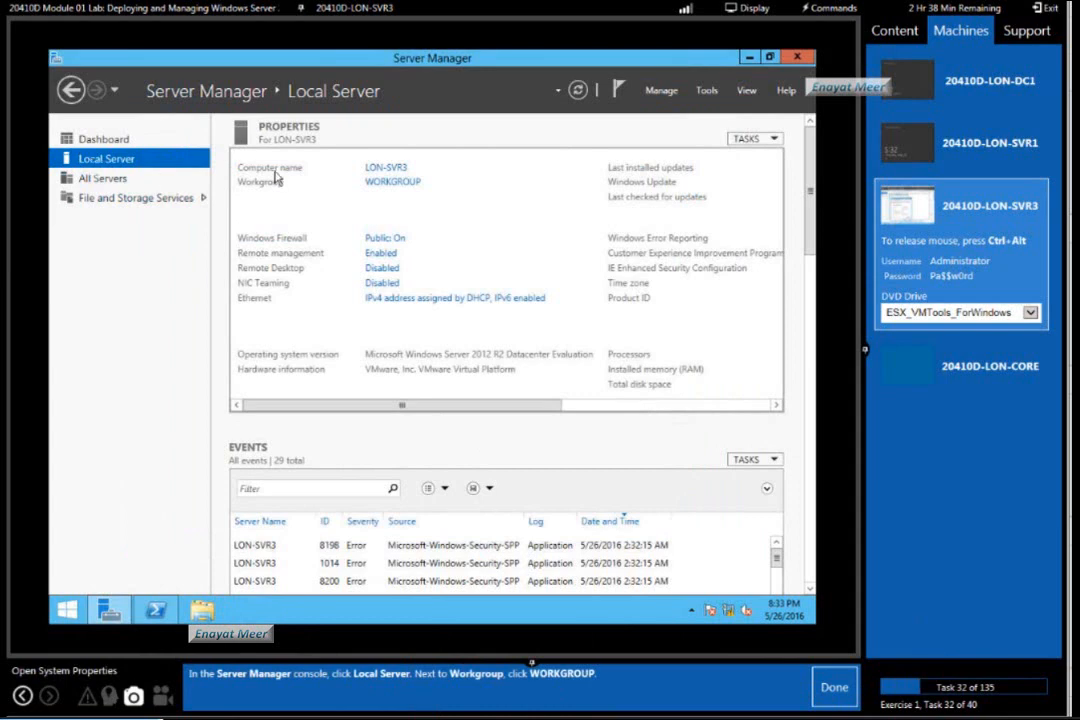
Open System Properties from the server's workgroup setting and mark lab tasks 32 and 33 as done.
click(404, 184)
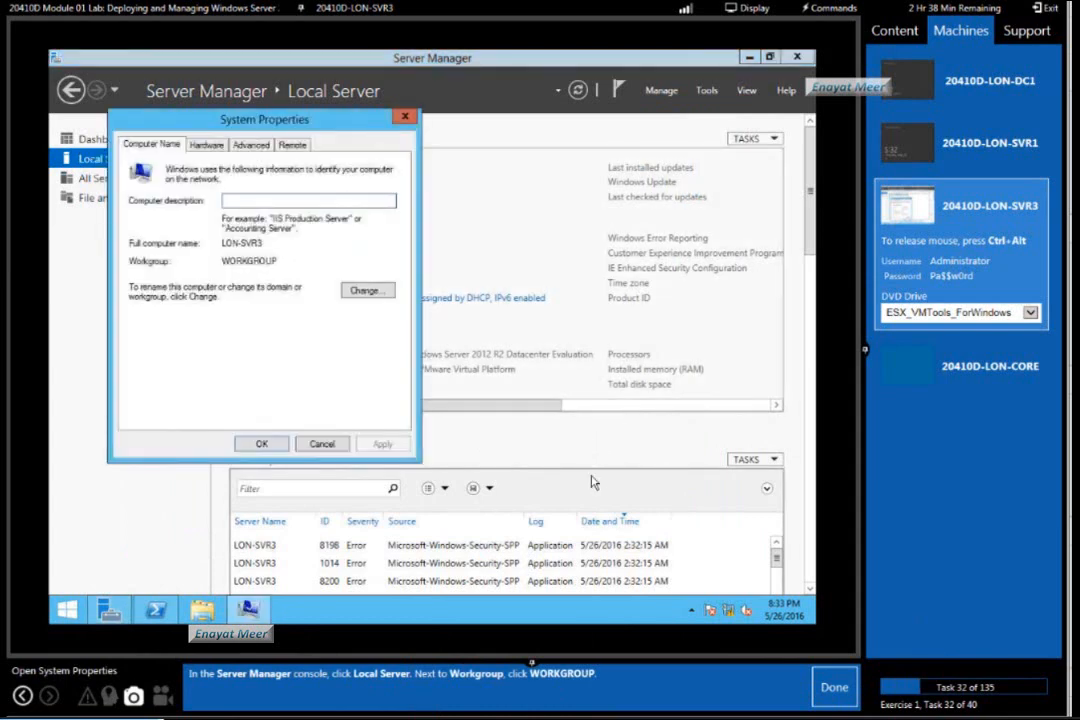
click(834, 688)
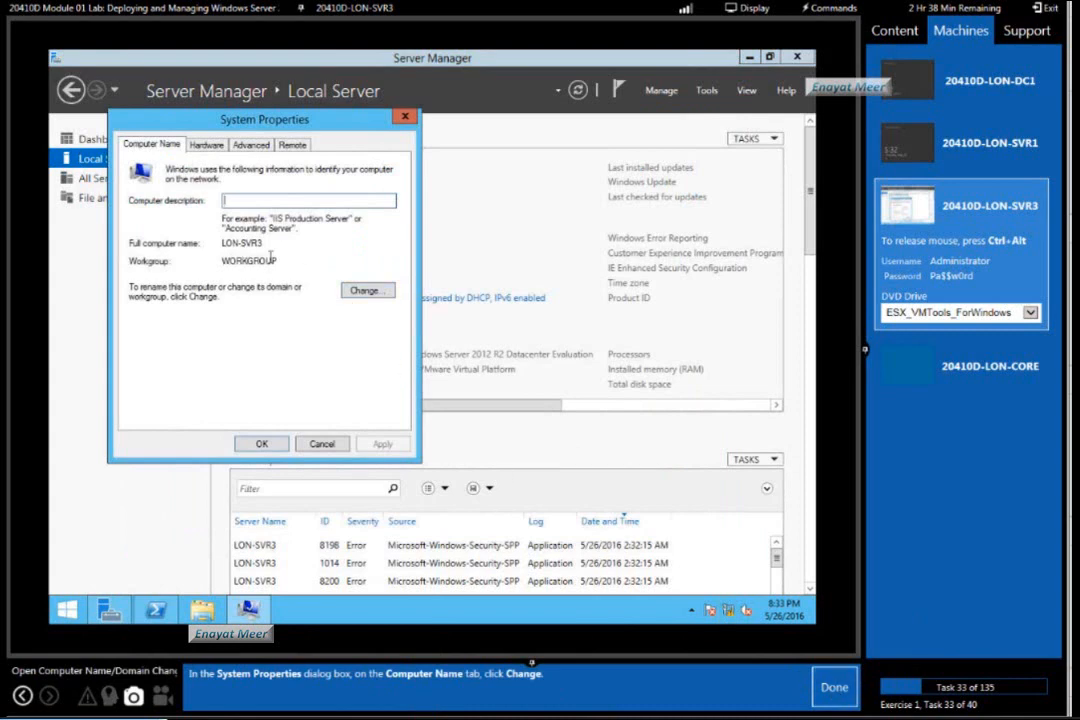
click(834, 688)
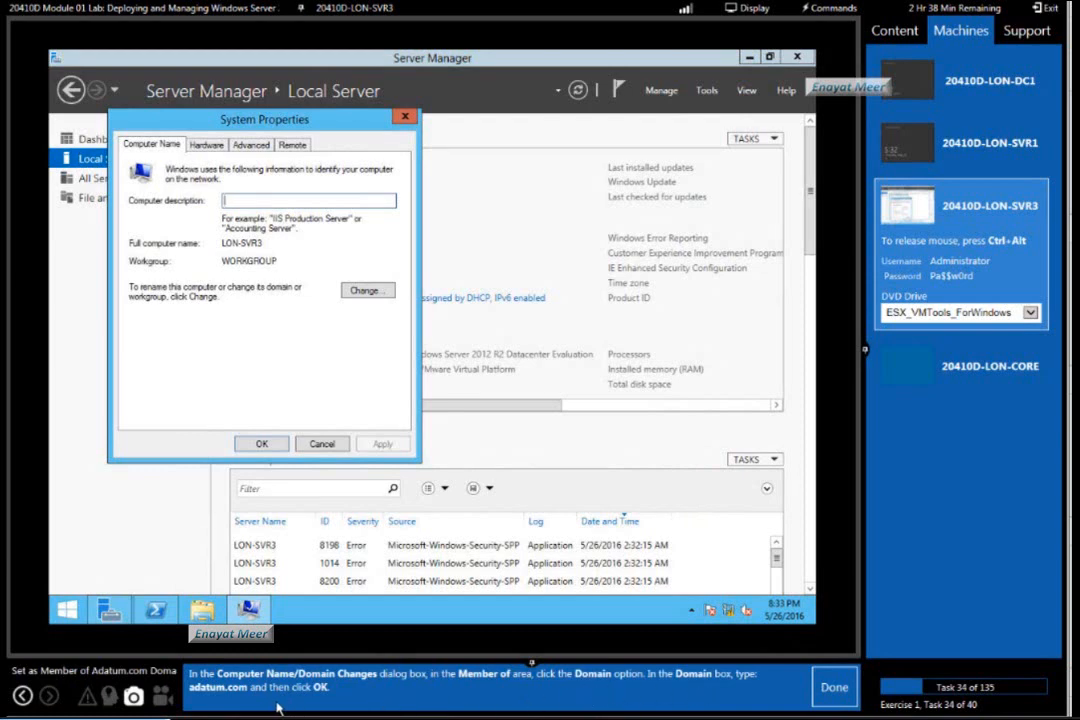
Change LON-SVR3's membership from workgroup to the domain Adatum.com, submit the change, and mark lab task 34 as done.
click(370, 291)
click(143, 321)
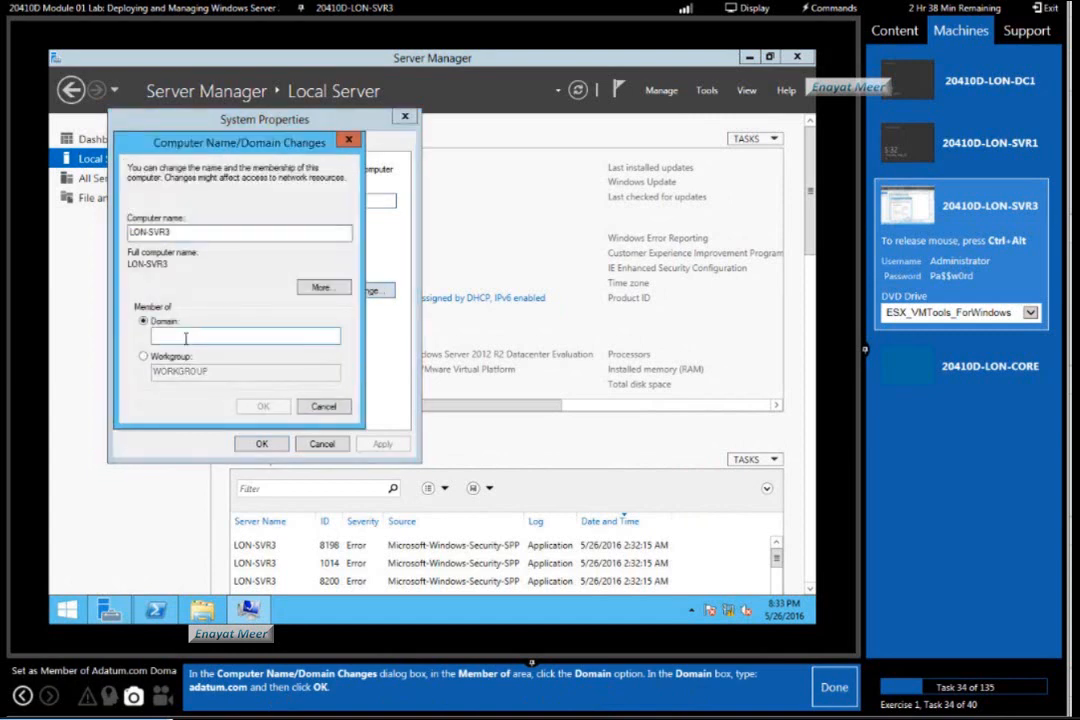
click(185, 337)
text(Adatum)
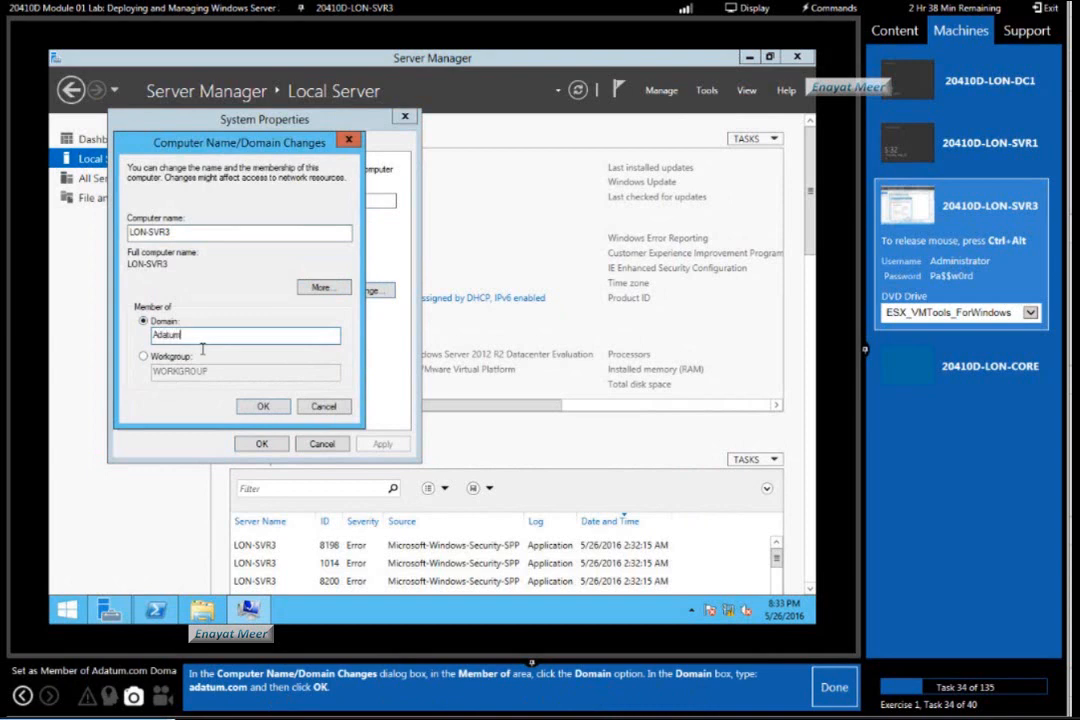
text(.com)
click(262, 407)
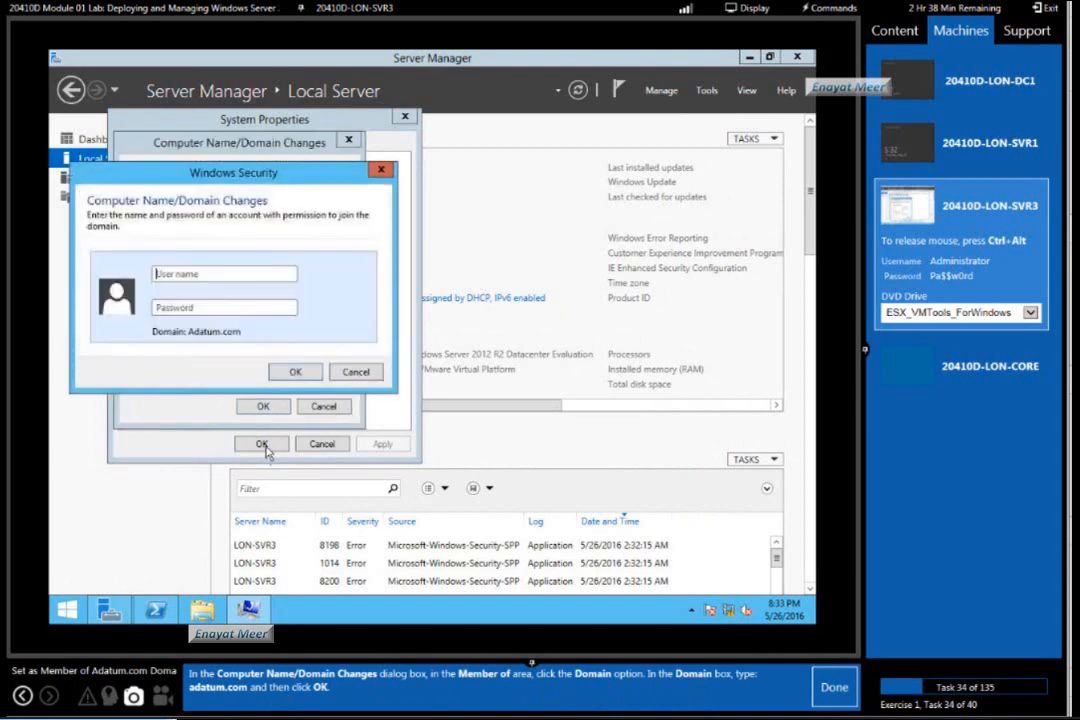
click(824, 688)
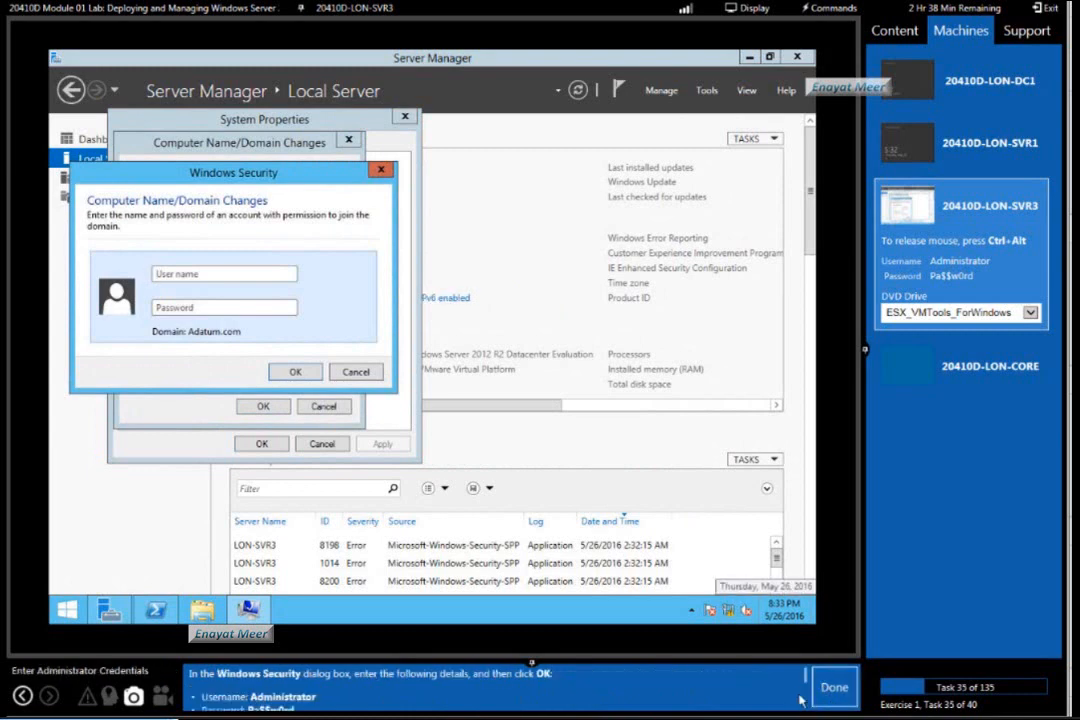
Authorize the domain join with the user name Administrator and the account password given in the lab instructions.
scroll(804, 684, down, 1)
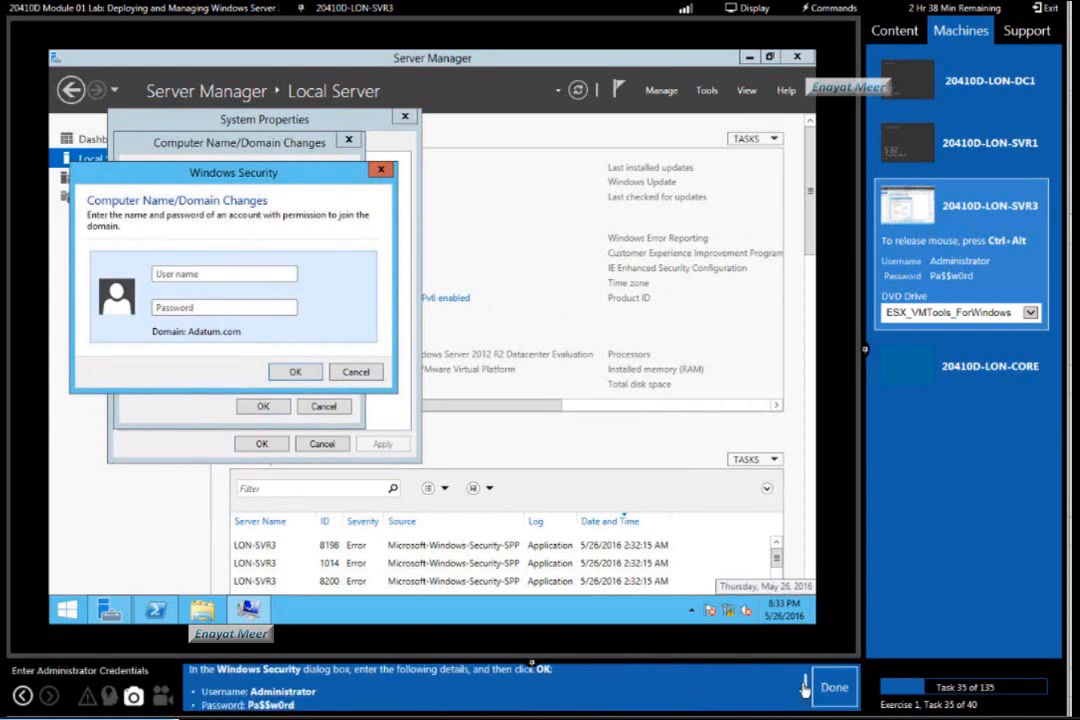
scroll(805, 690, down, 2)
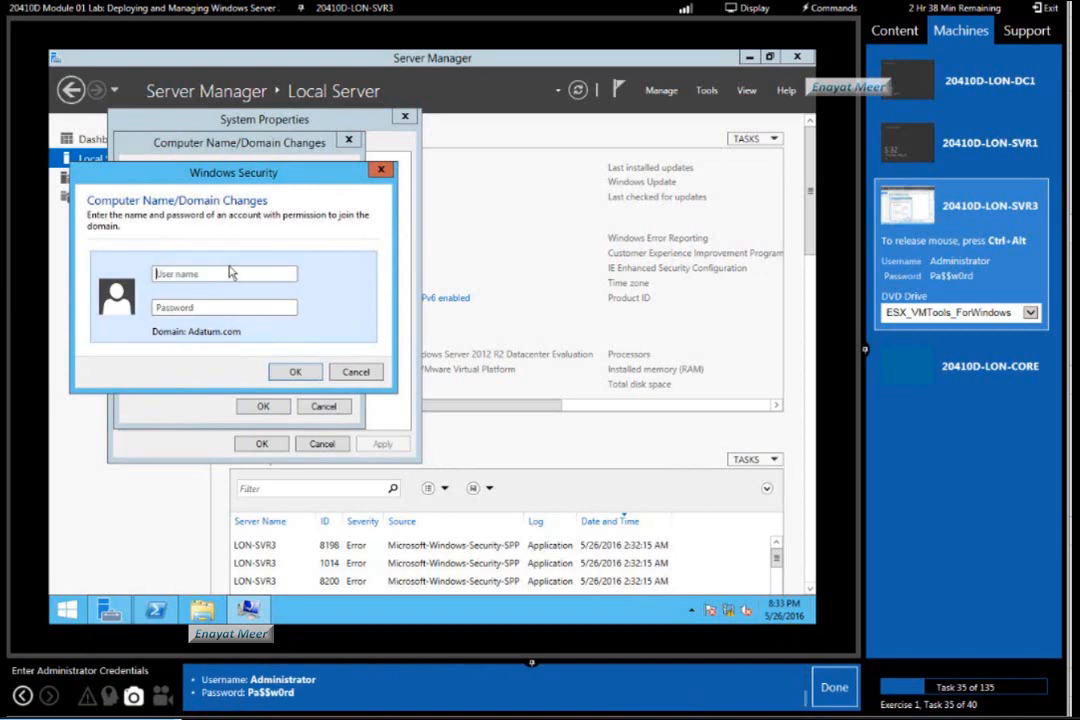
text(A)
text(dministratoPa$$w0rd)
key(Return)
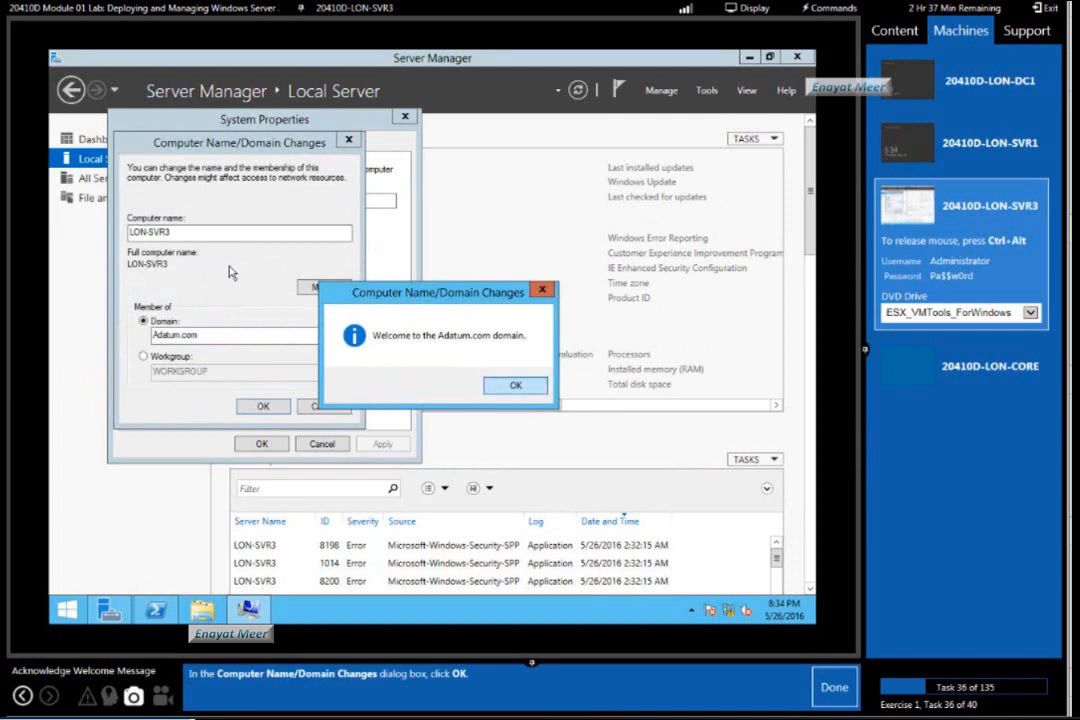
Acknowledge the domain change messages, close System Properties, restart the server immediately, and mark lab task 39 as done.
key(Return)
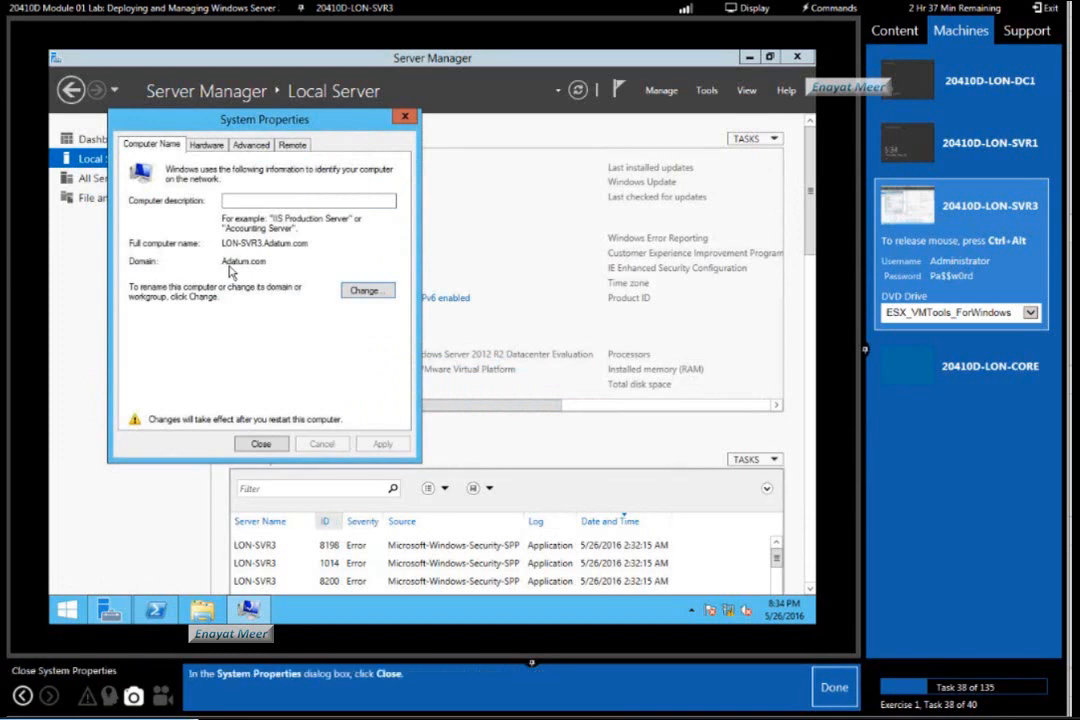
key(Tab)
key(Return)
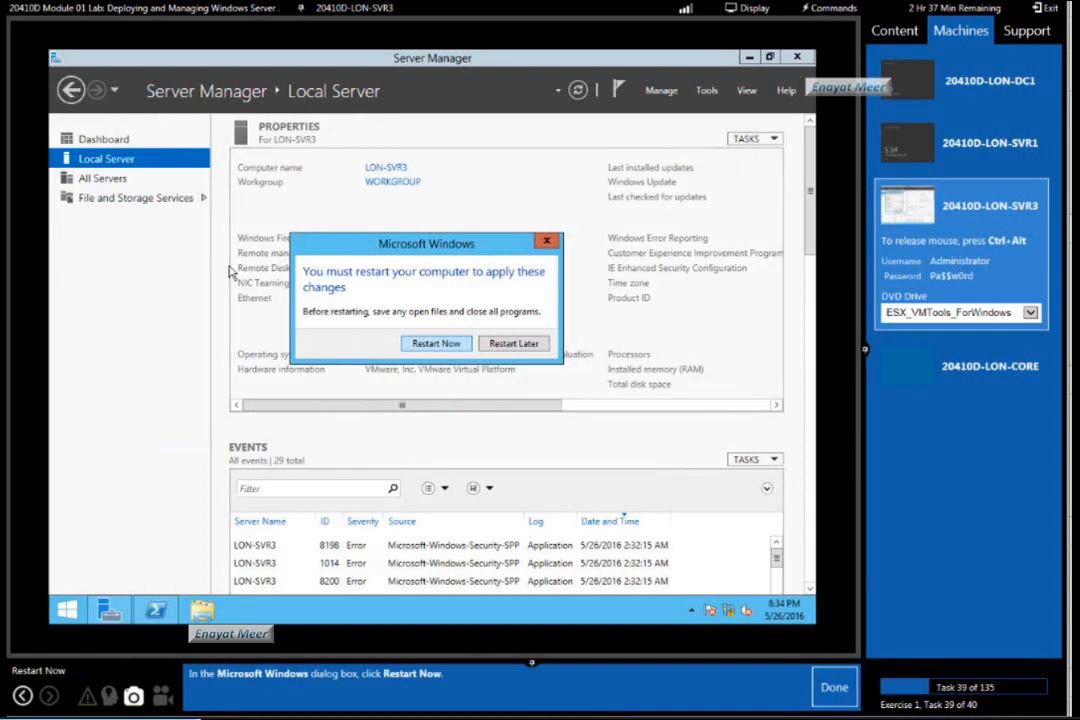
key(Return)
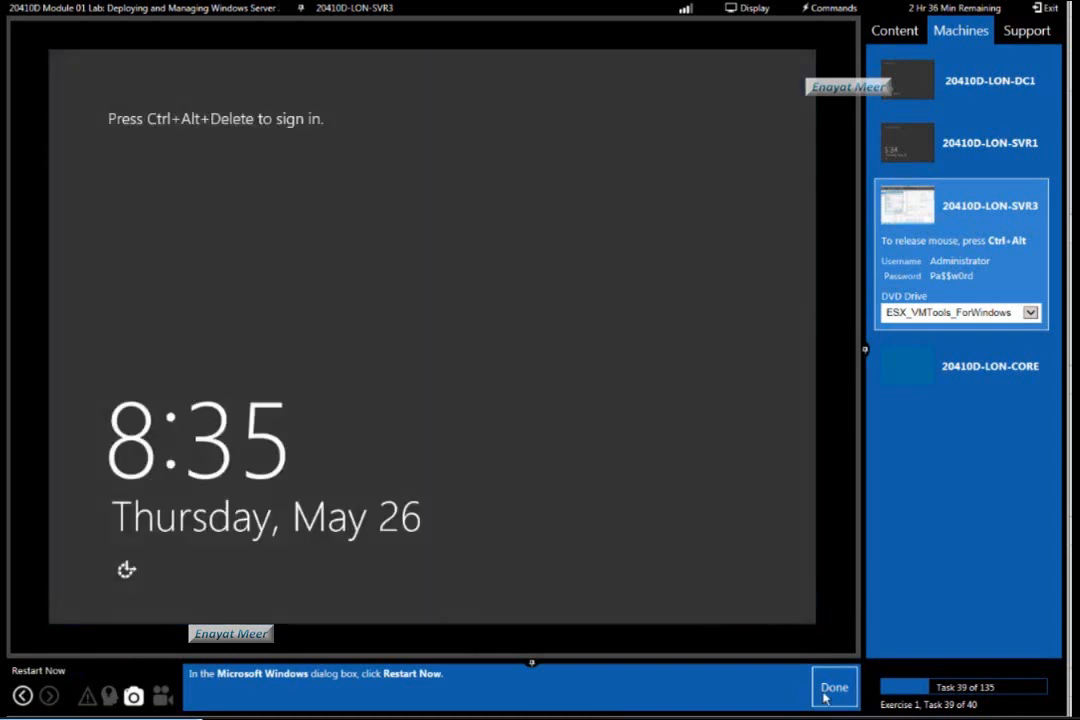
click(830, 690)
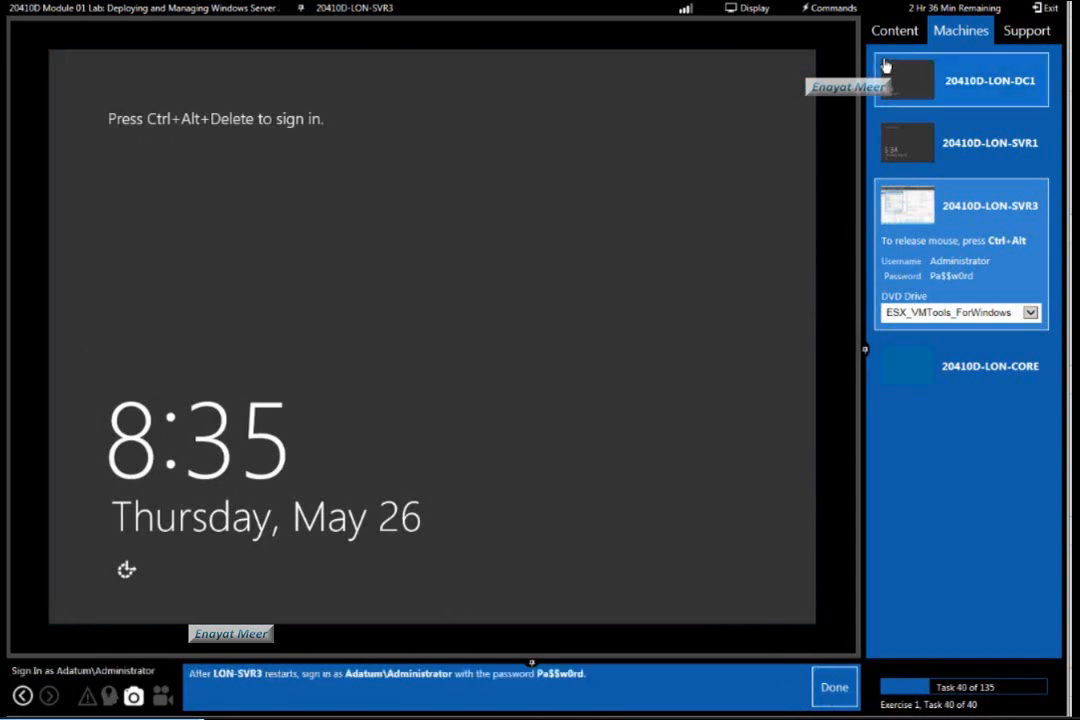
Bring up the sign-in screen on the restarted LON-SVR3, choose Other user, and enter the user name administrator.
click(832, 12)
click(842, 26)
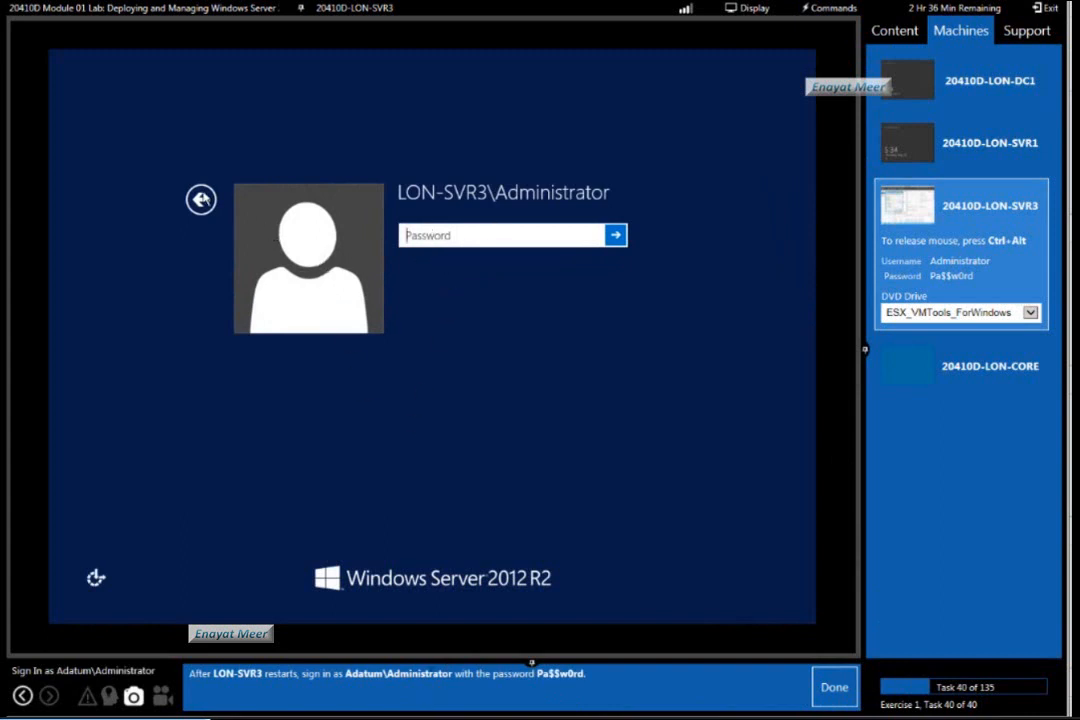
click(201, 199)
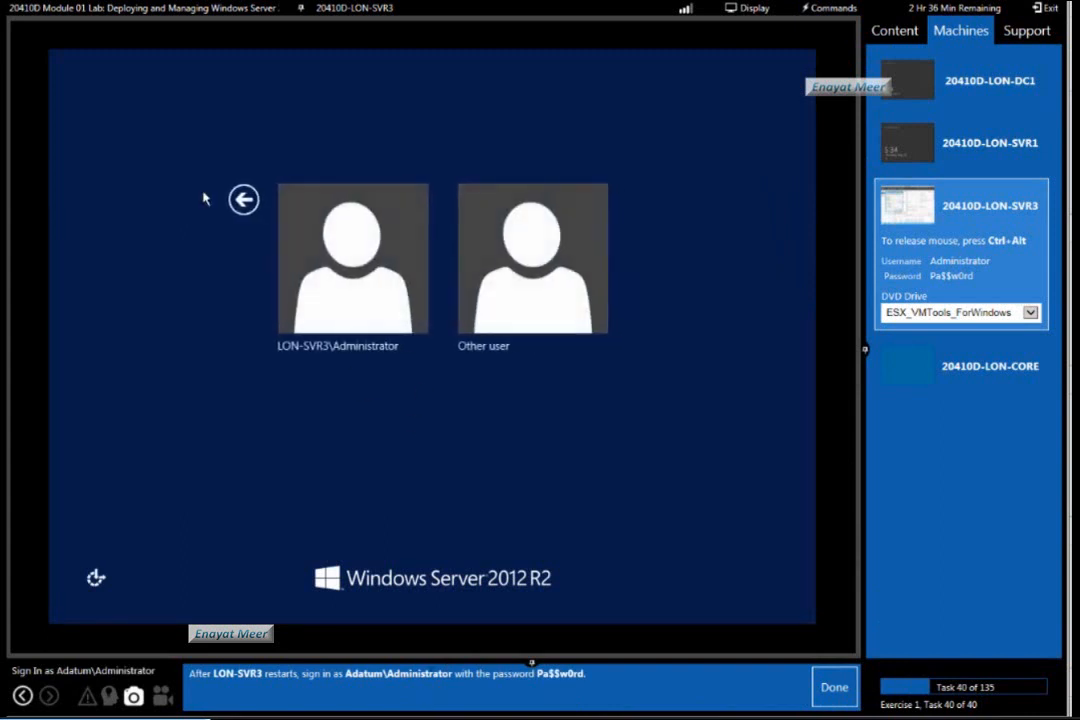
click(542, 305)
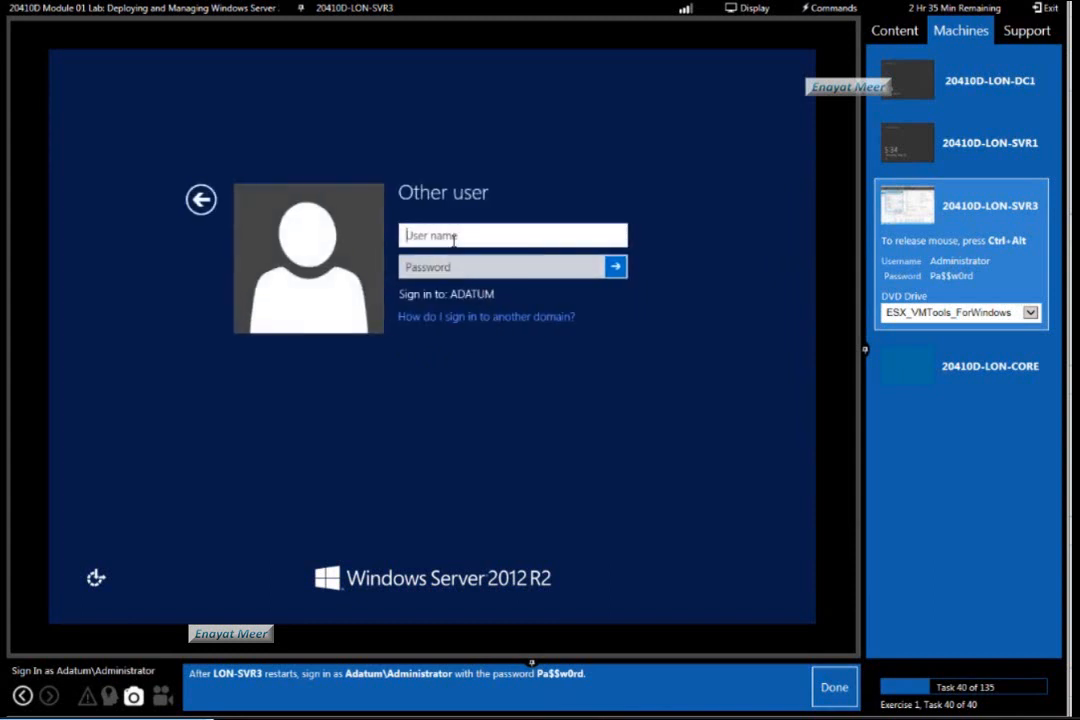
text(administrator)
key(Tab)
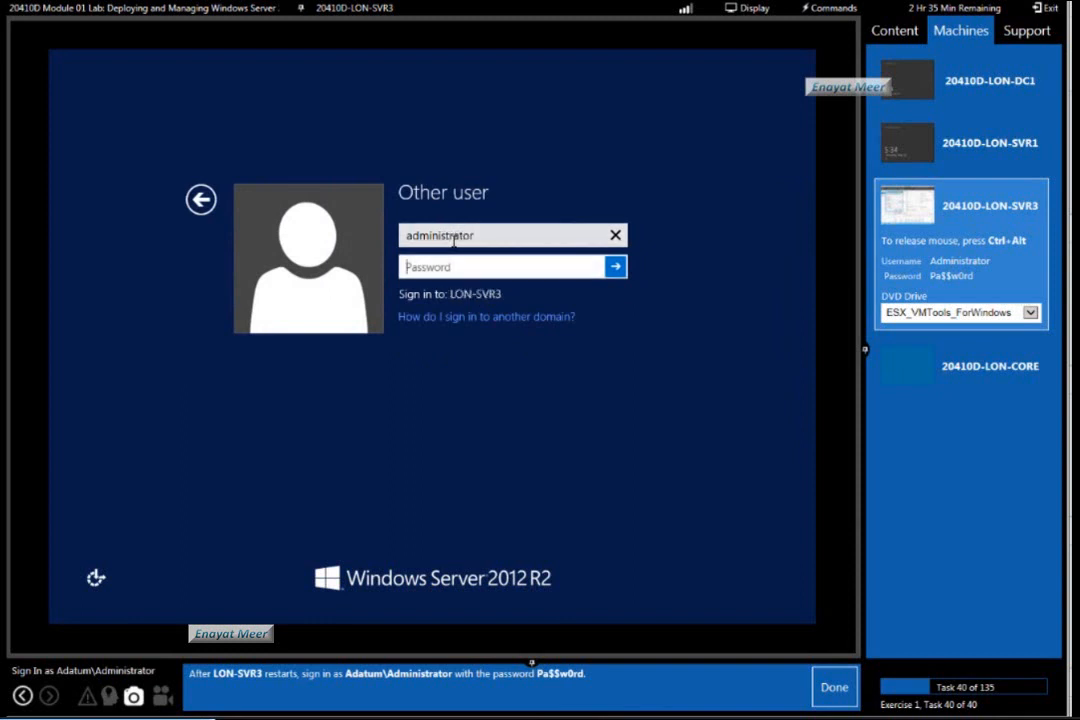
Enter the account password, sign in to LON-SVR3, and mark lab task 40 as done.
click(826, 9)
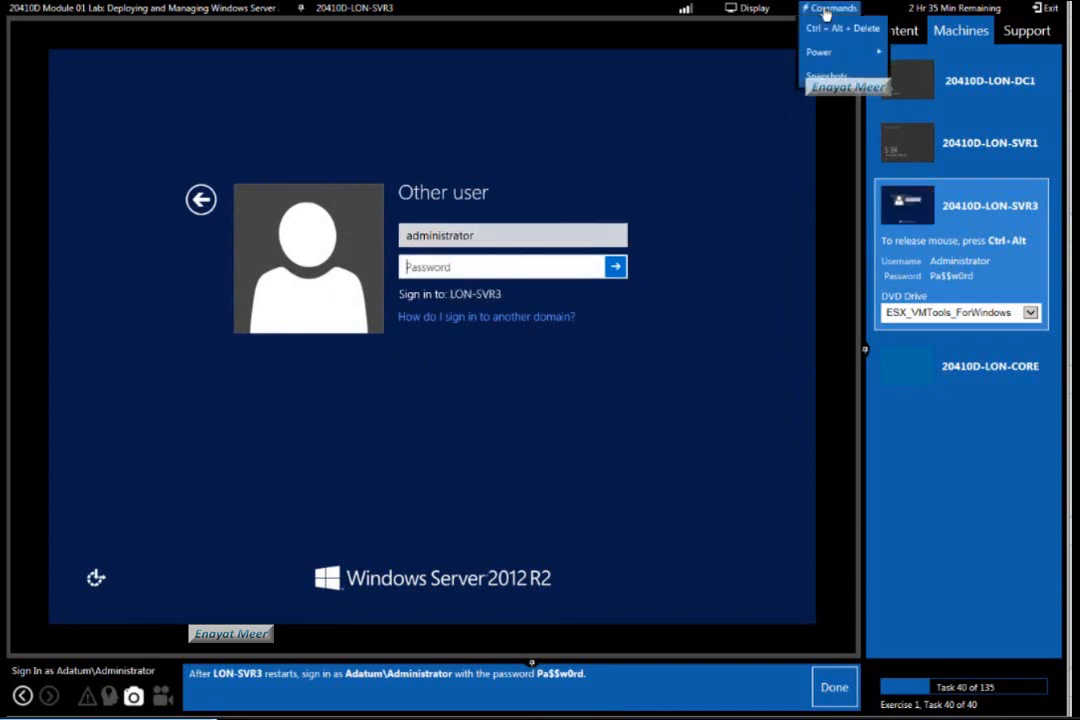
click(466, 271)
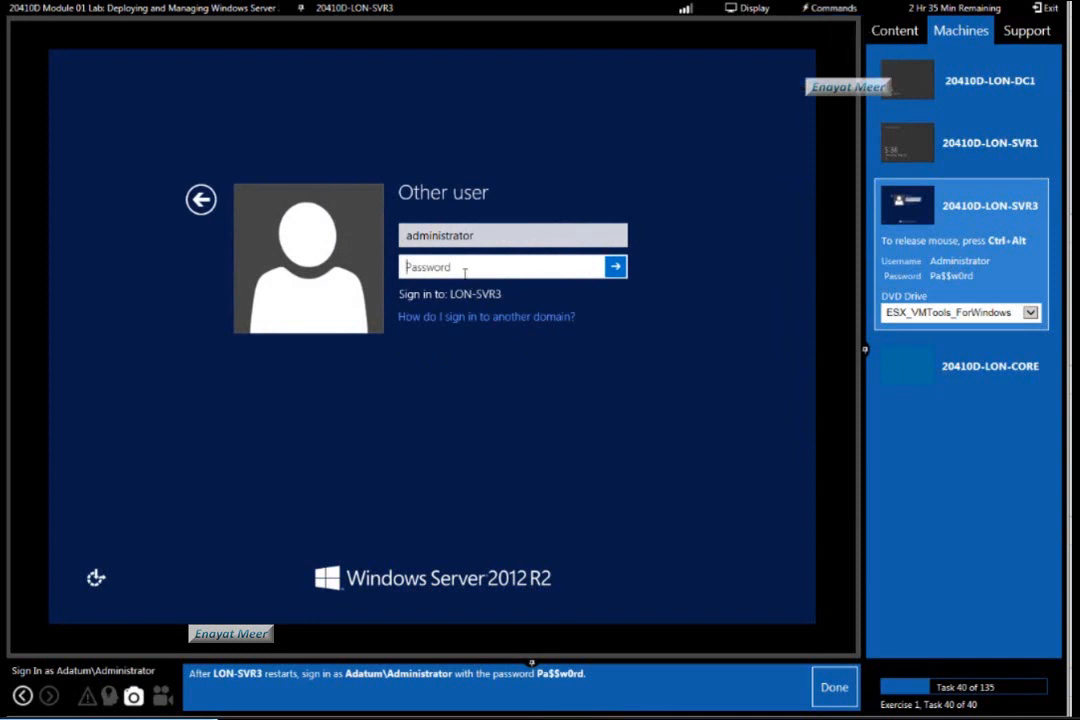
text(Pa$$w0rd)
click(615, 268)
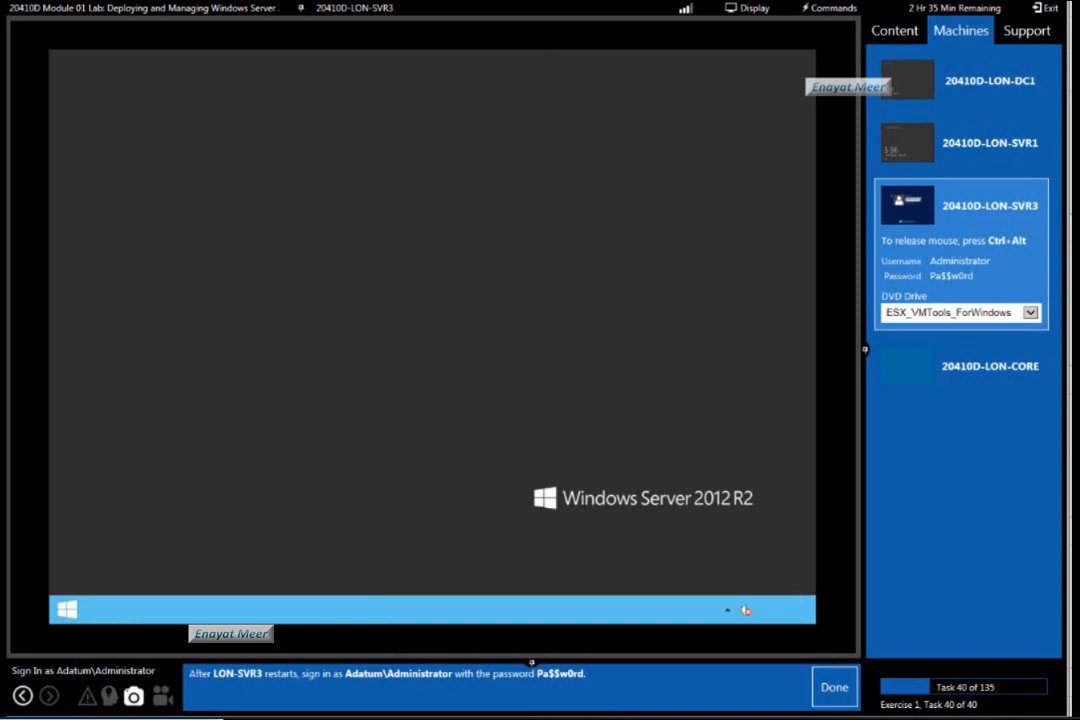
click(833, 689)
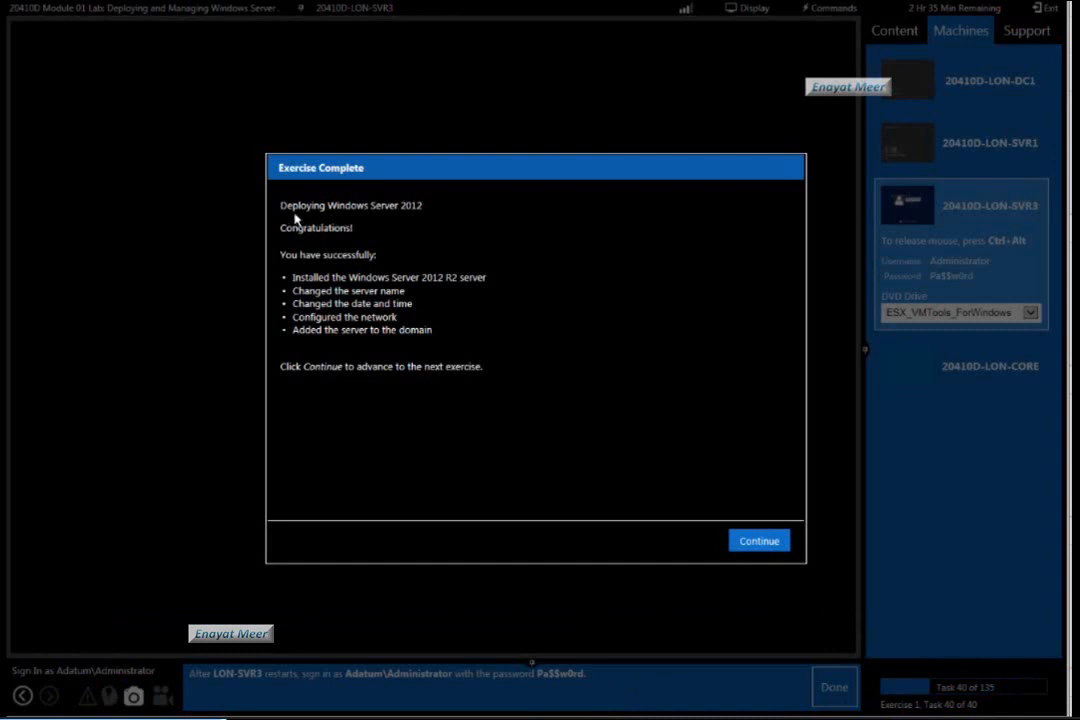
Review the completion summary for Deploying Windows Server 2012 and continue to exercise 2.
drag(283, 205, 488, 494)
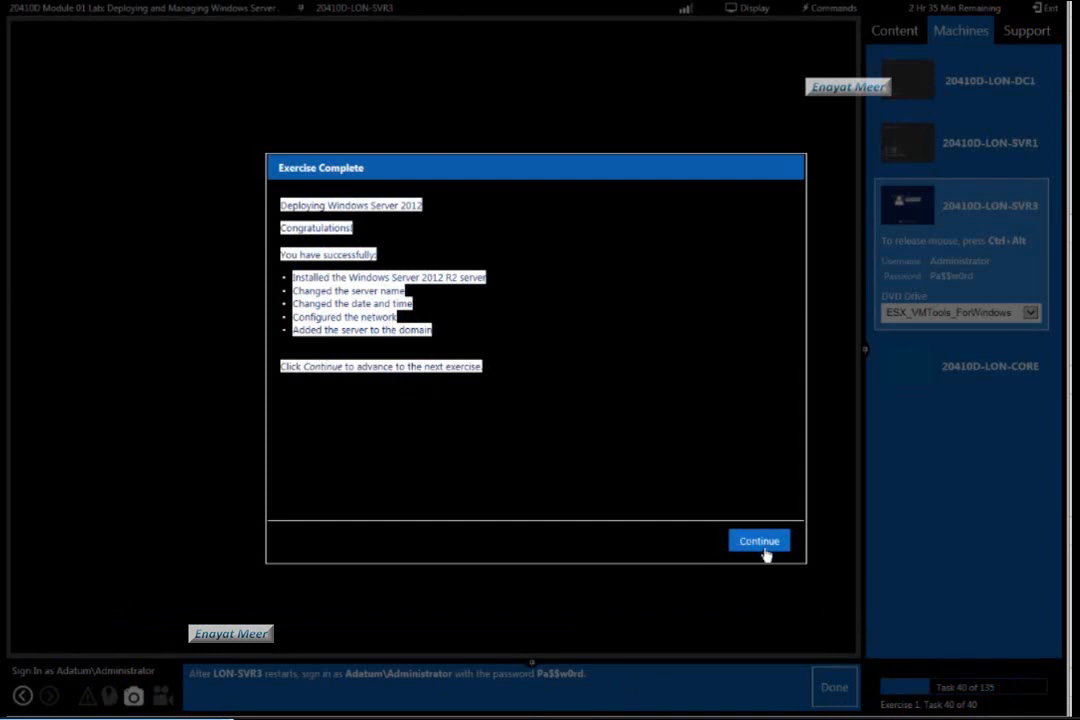
click(634, 470)
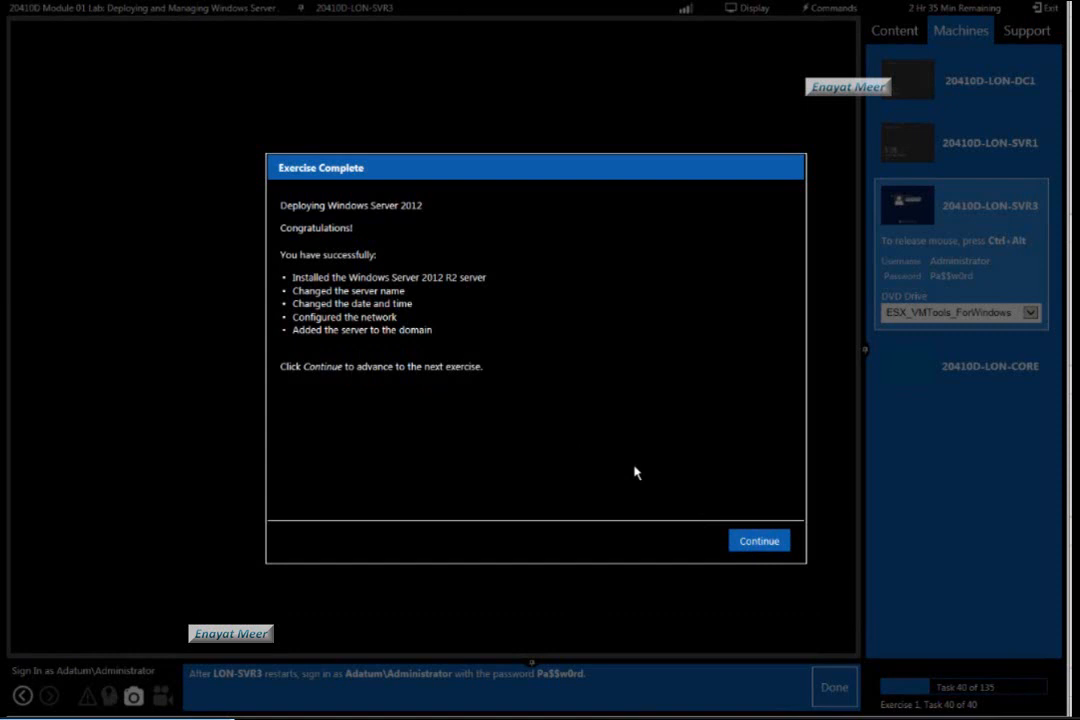
click(750, 542)
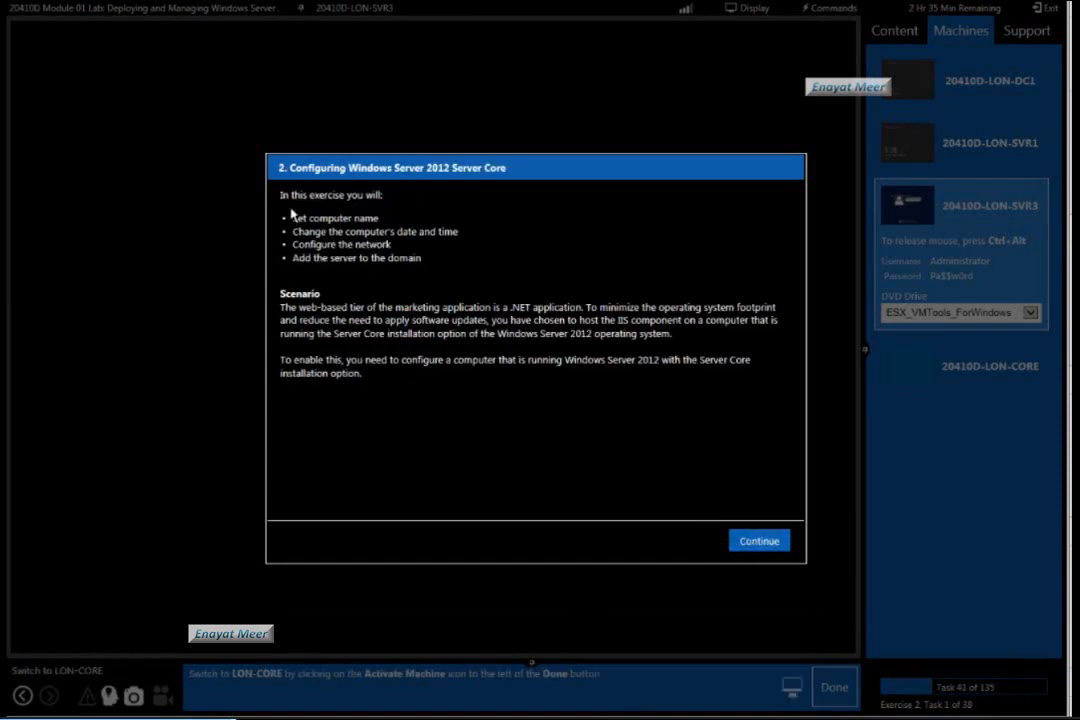
Read the Server Core exercise's objectives and scenario, start it on the LON-CORE machine, and mark lab task 41 as done.
drag(293, 218, 379, 218)
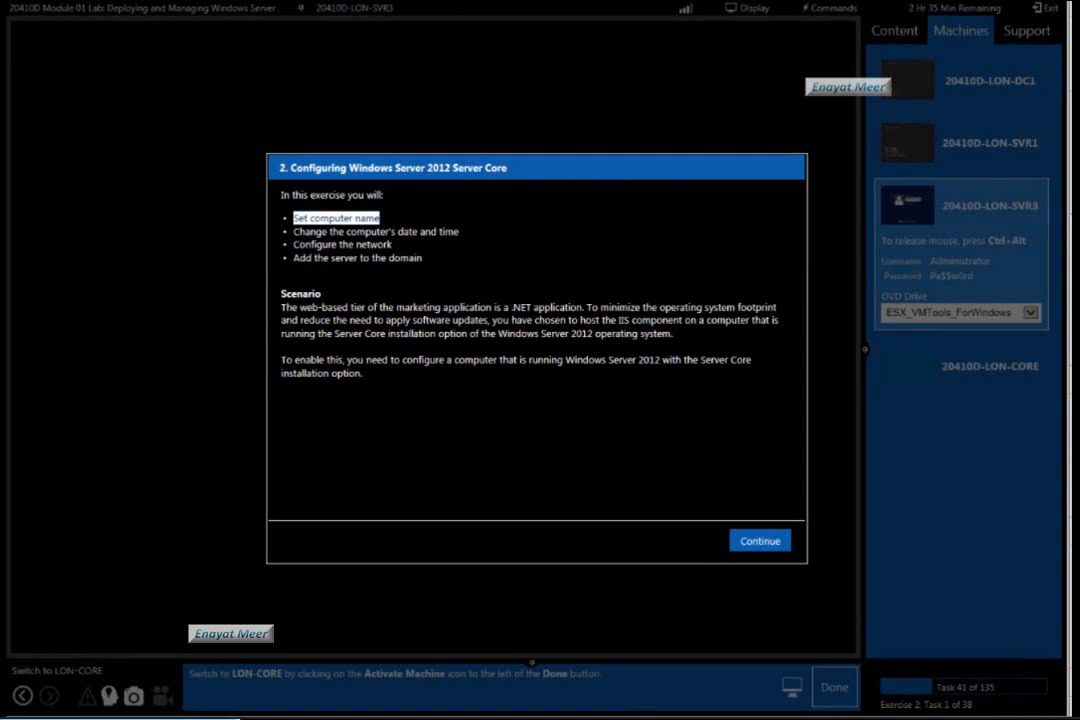
drag(281, 302, 398, 405)
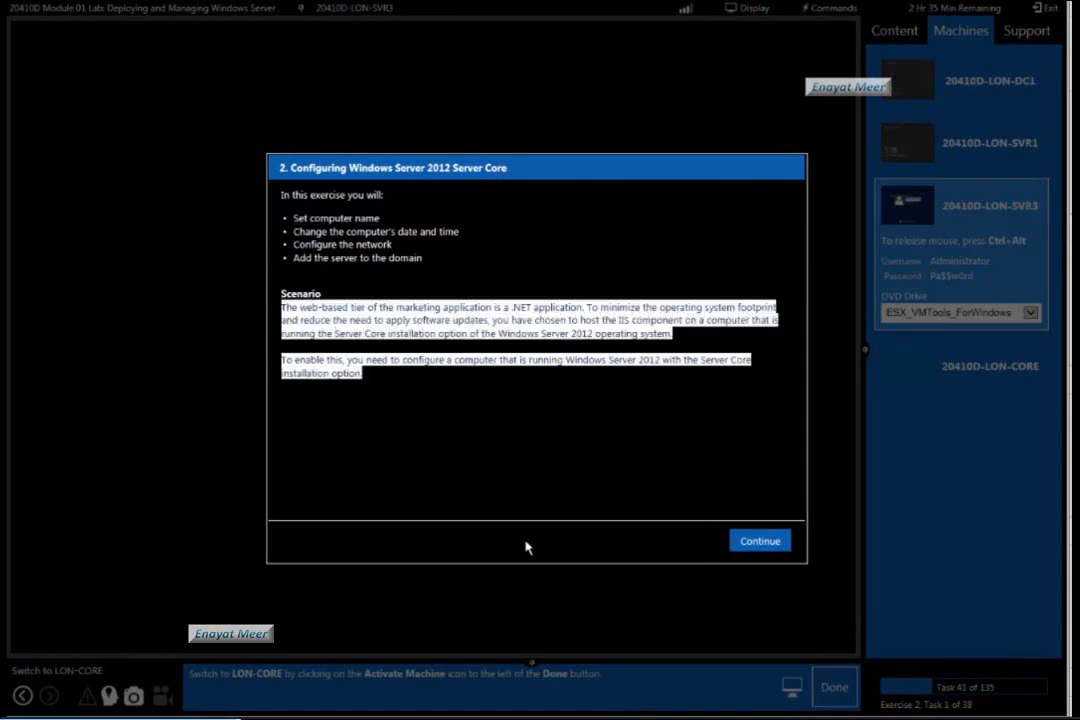
click(760, 542)
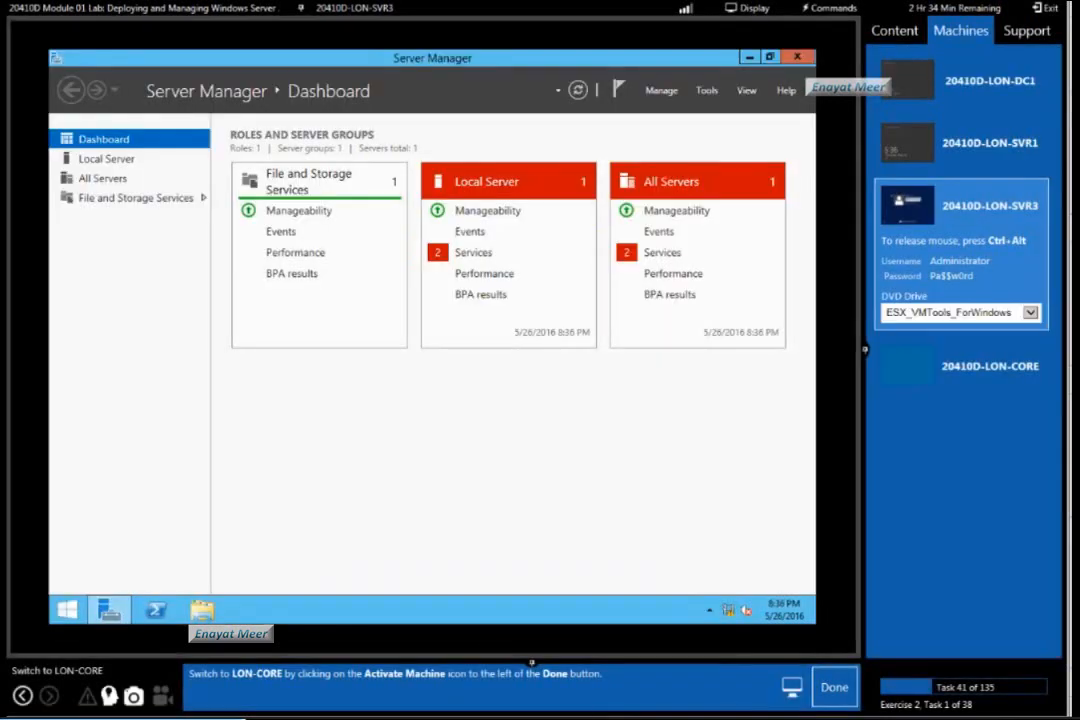
click(958, 368)
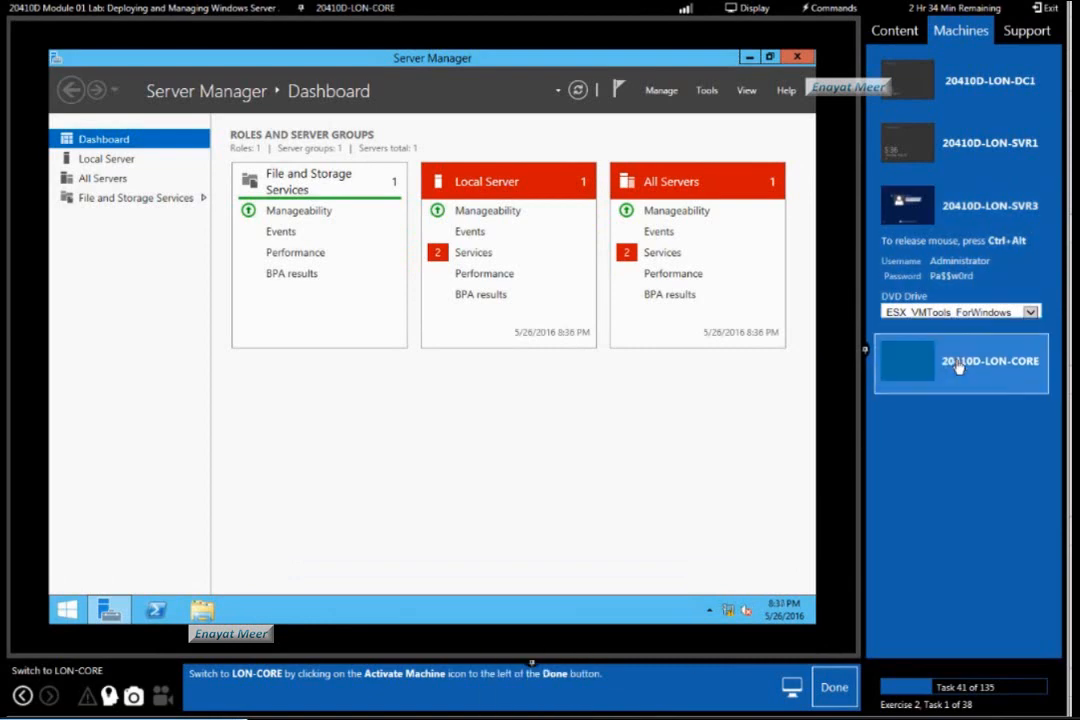
click(830, 690)
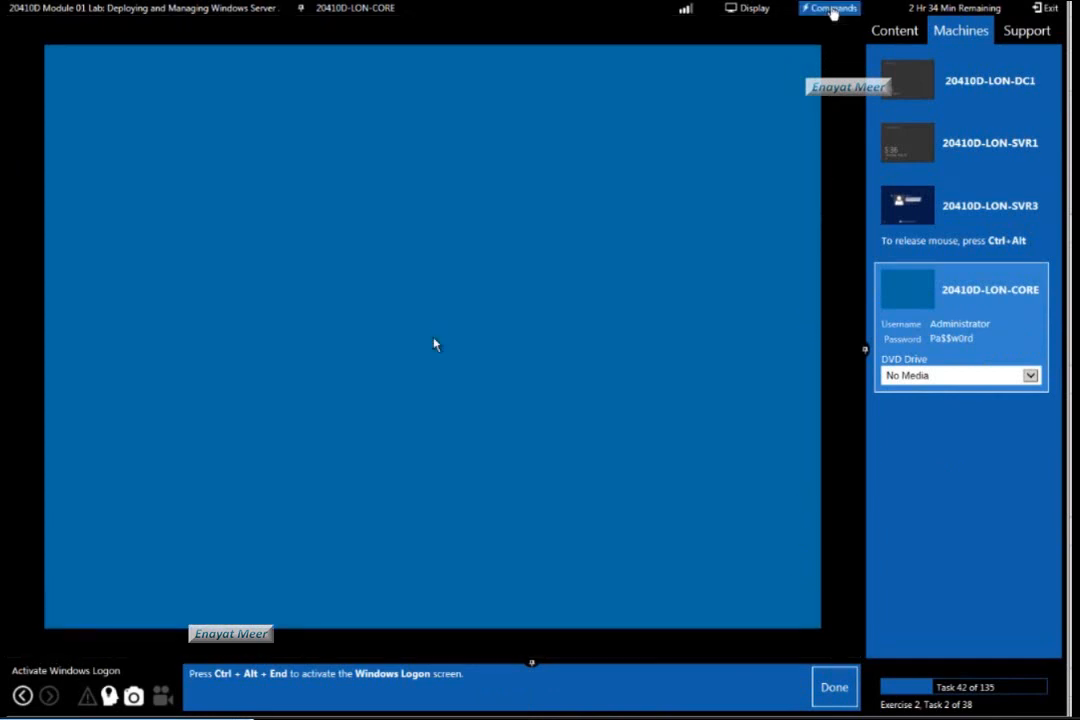
Bring up the LON-CORE sign-in screen, enter the Administrator account password to sign in, and mark lab task 43 as done.
click(831, 13)
click(845, 27)
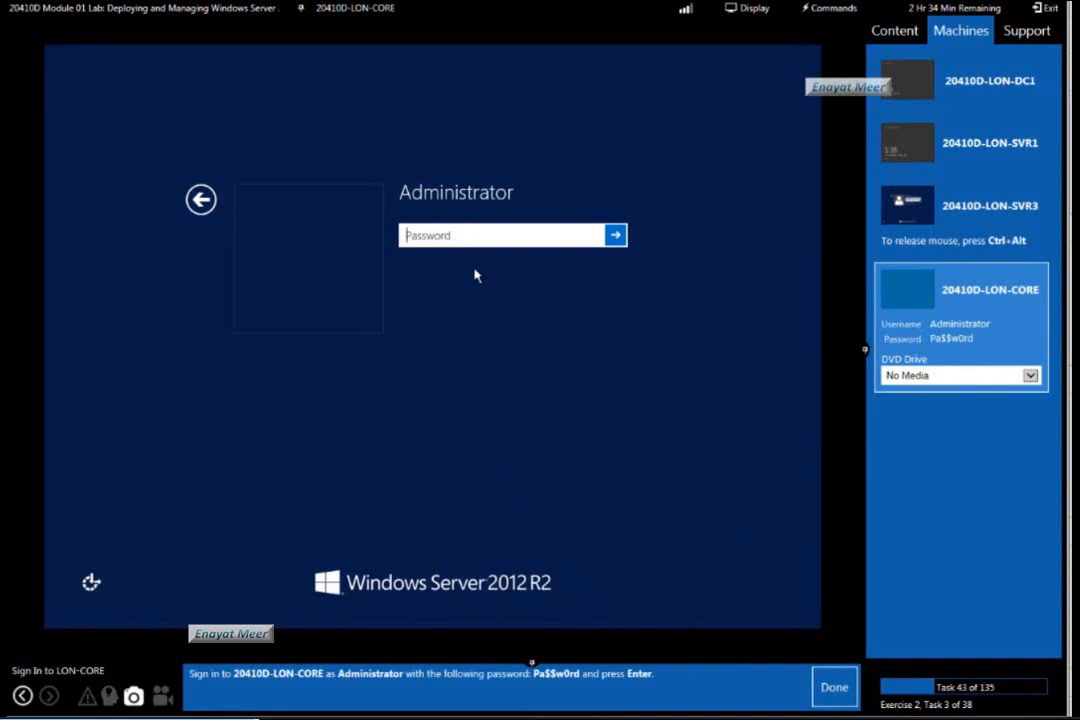
text(Pa$$w0rd)
key(Return)
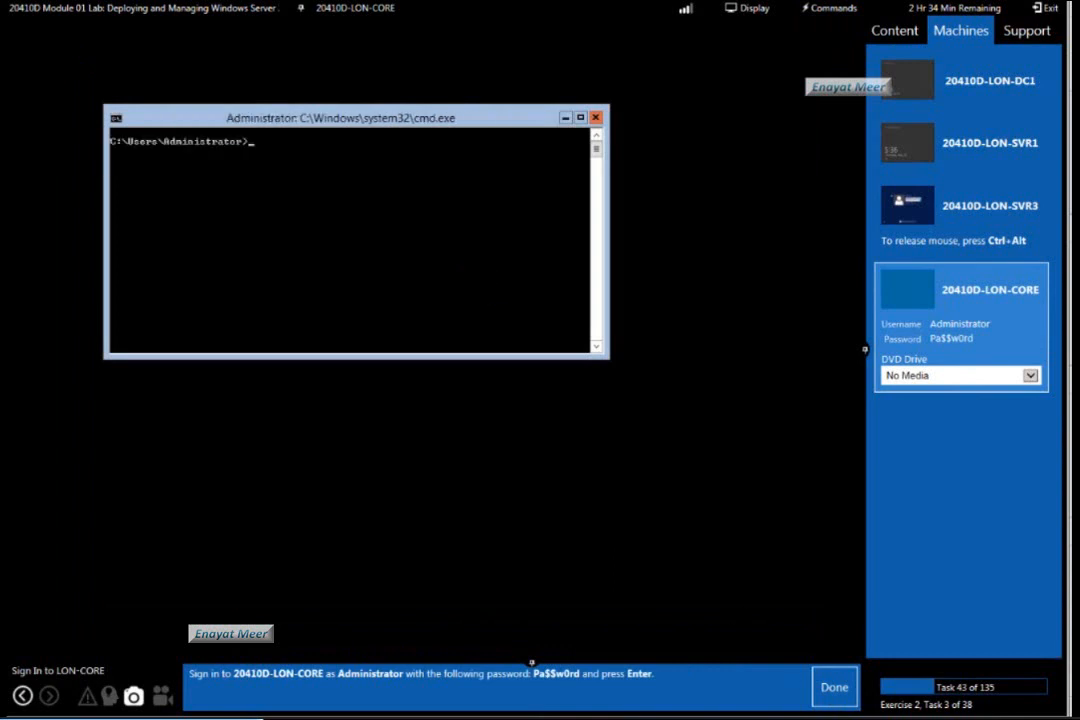
click(833, 690)
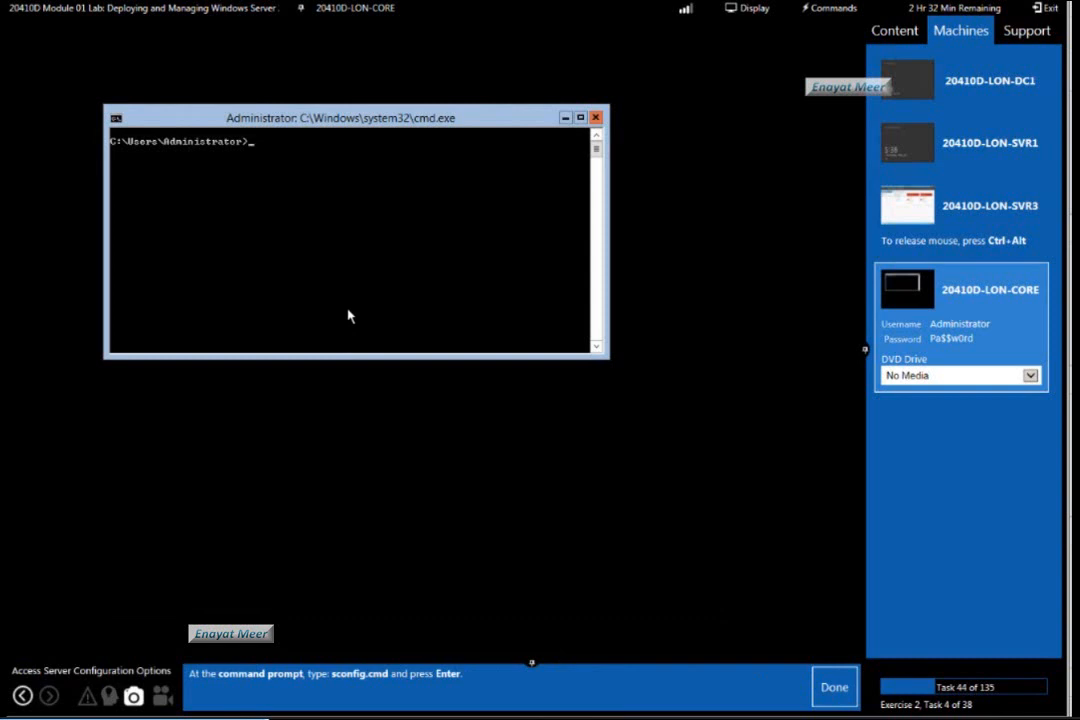
Launch sconfig at the command prompt, enlarge its window to show the whole menu, and mark lab task 44 as done.
text(sconfig)
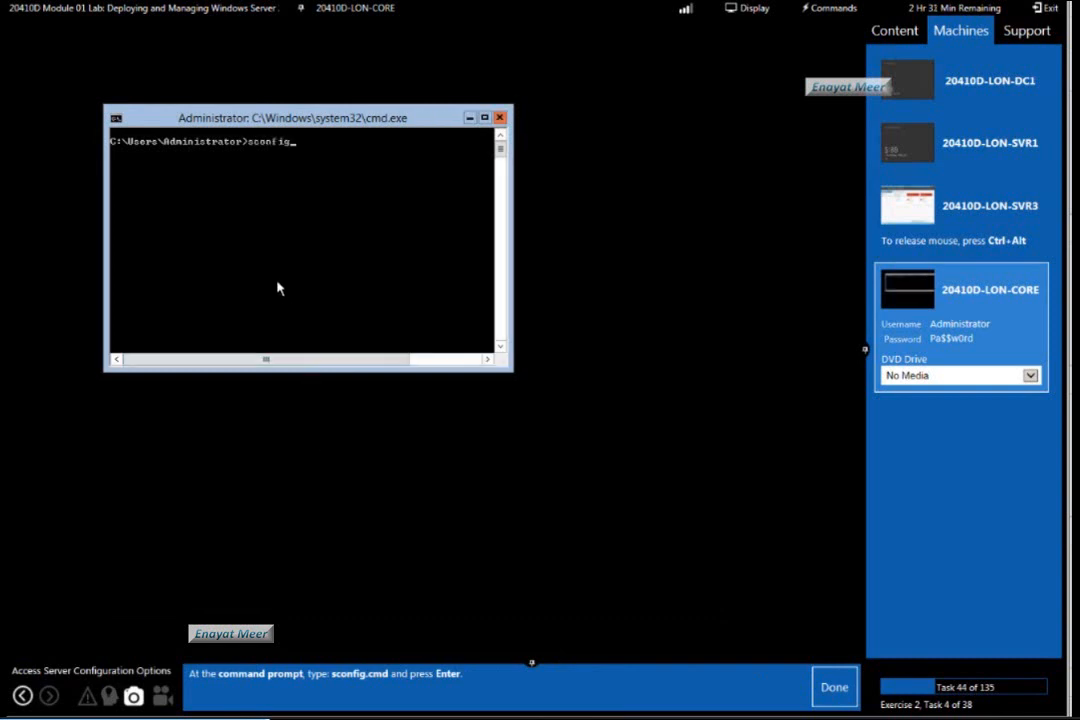
key(Return)
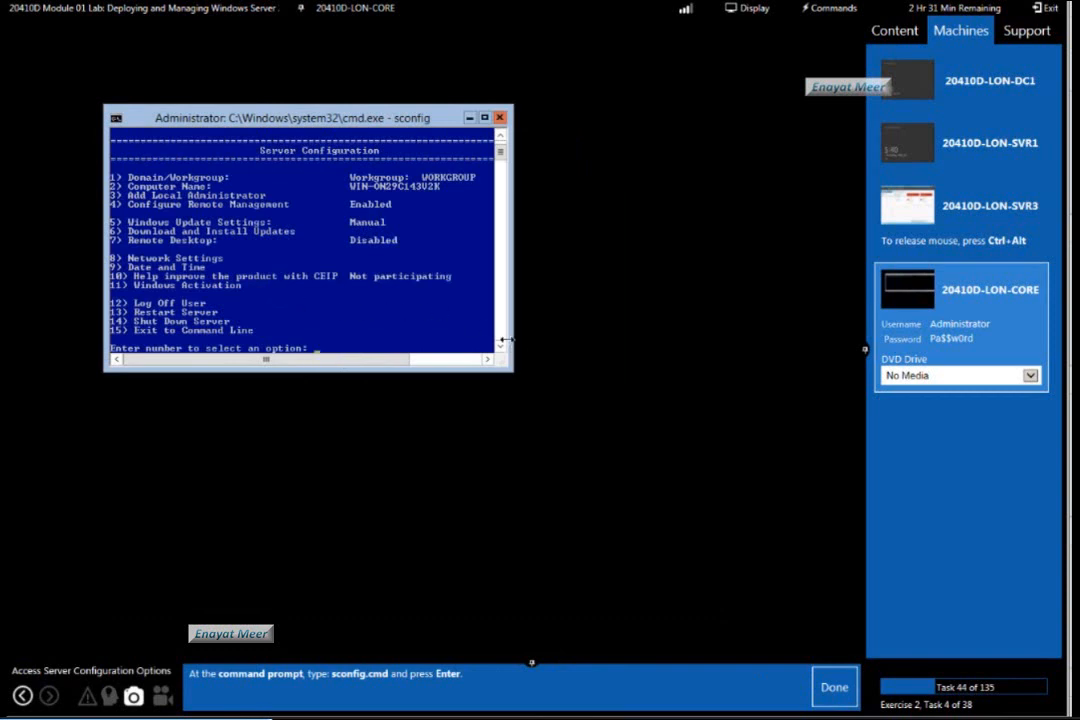
drag(506, 340, 700, 478)
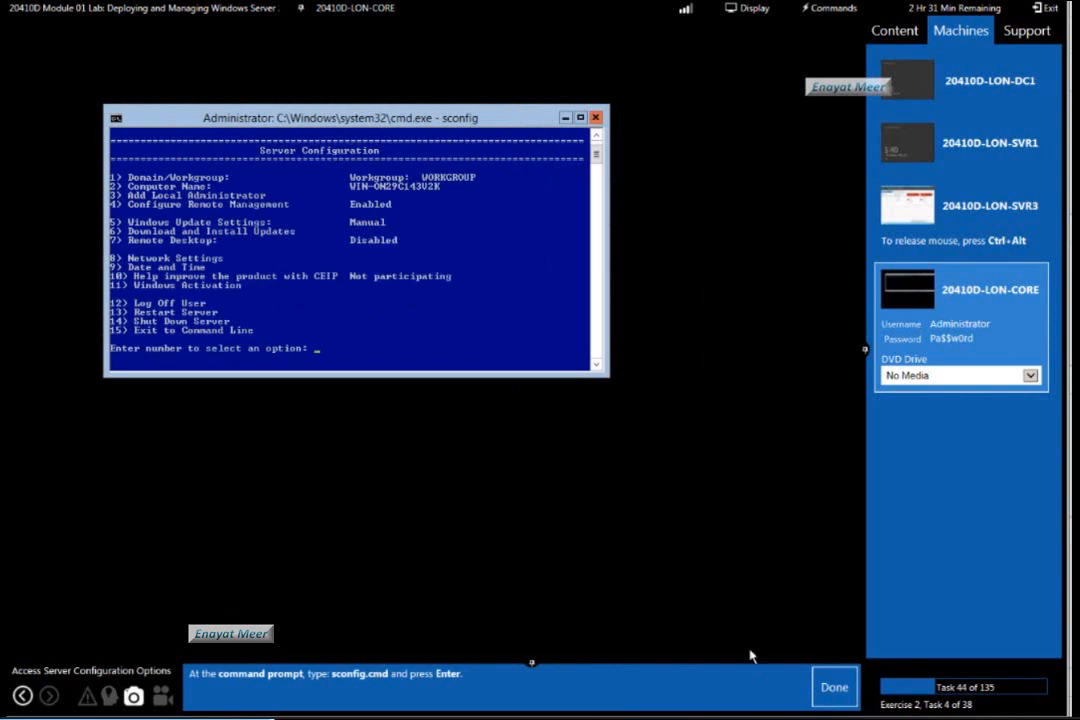
click(826, 689)
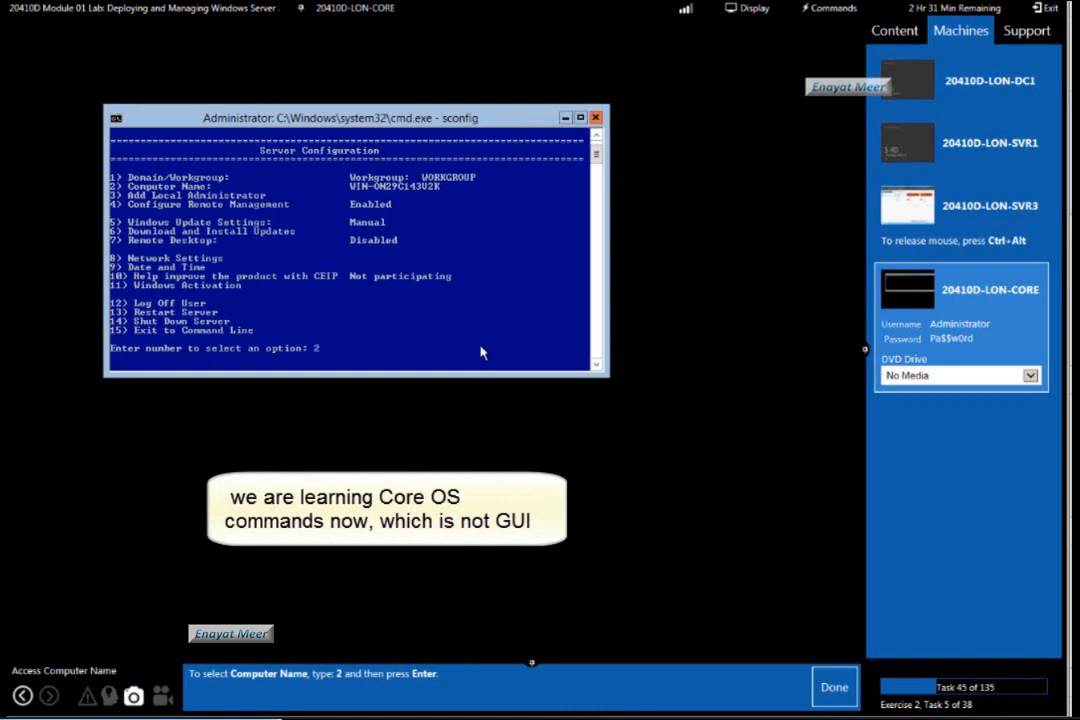
Rename the computer to LON-Core through Server Configuration option 2, restart it to apply the change, and mark lab tasks 45 to 47 as done.
key(Return)
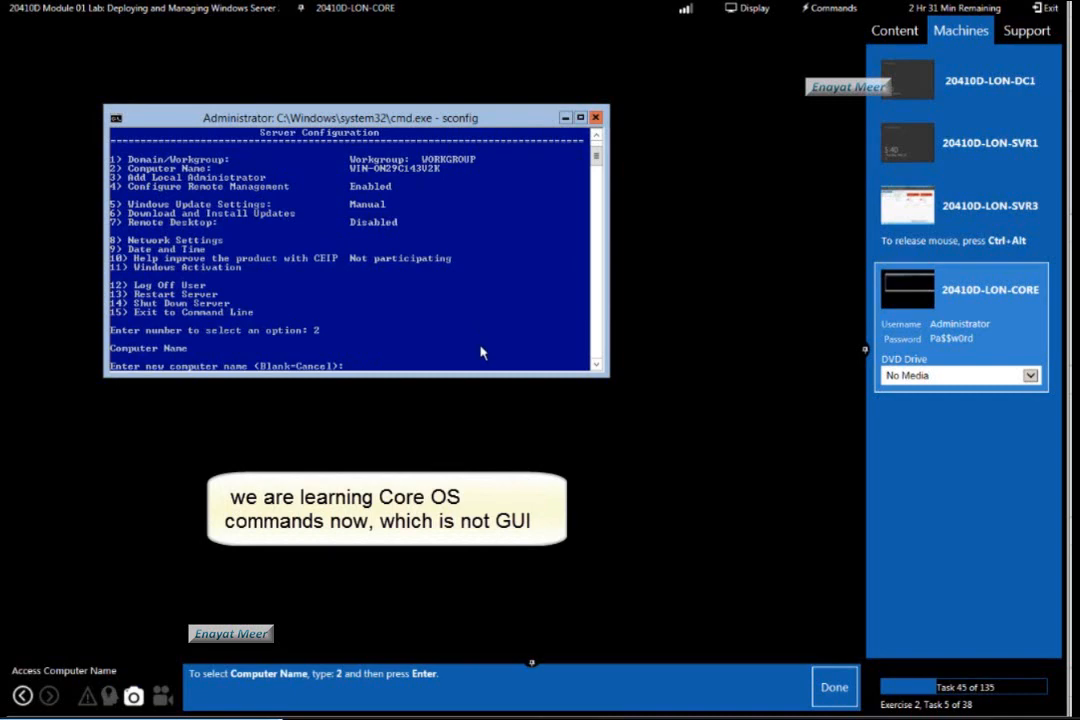
click(833, 688)
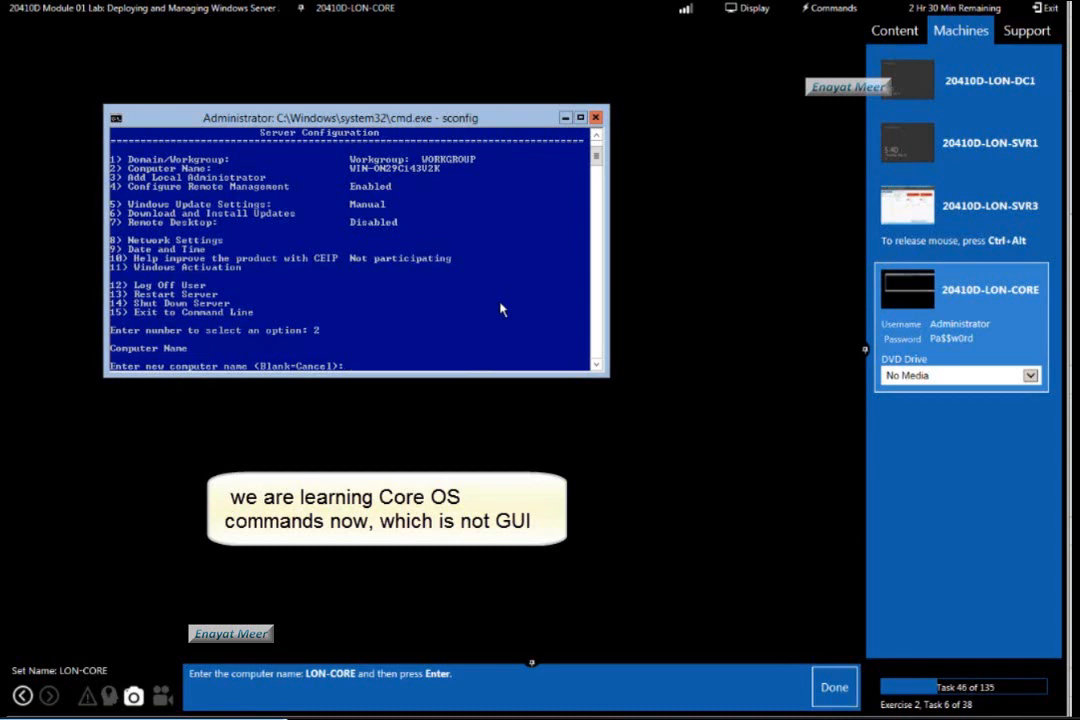
text(LON)
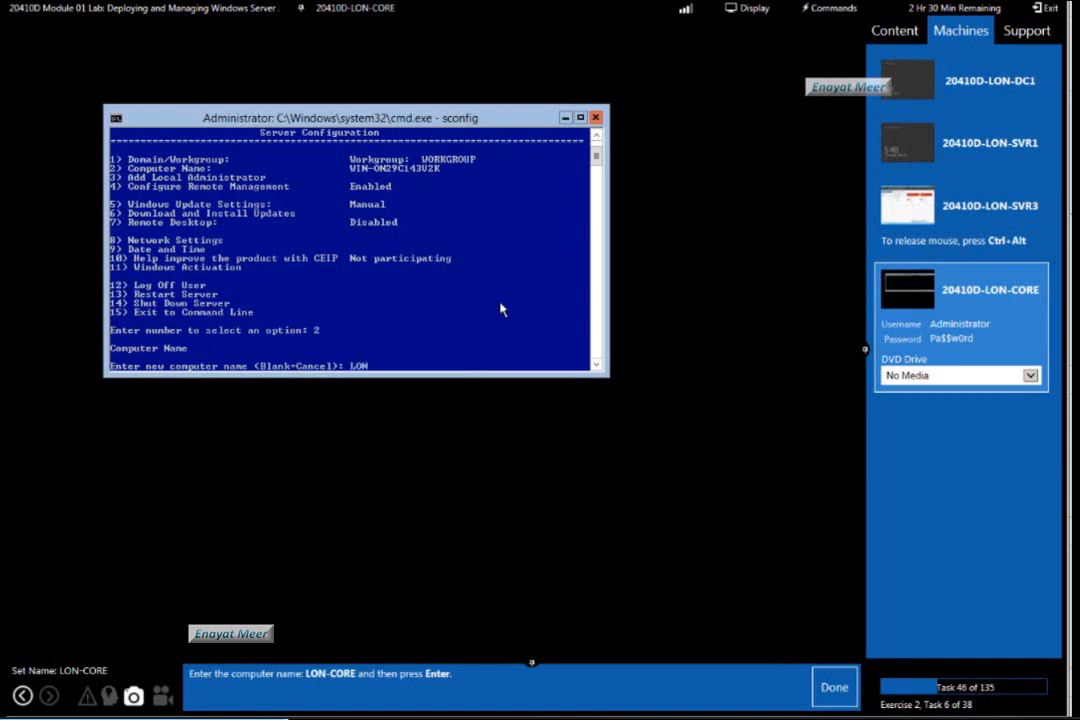
text(-Core)
key(Return)
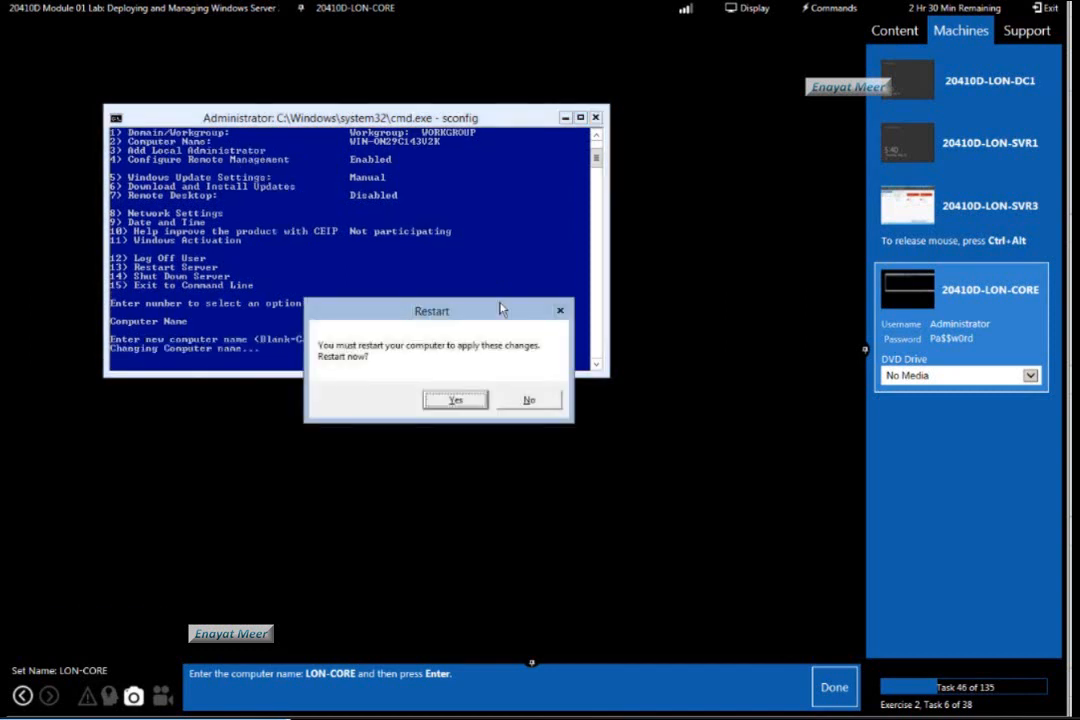
click(834, 689)
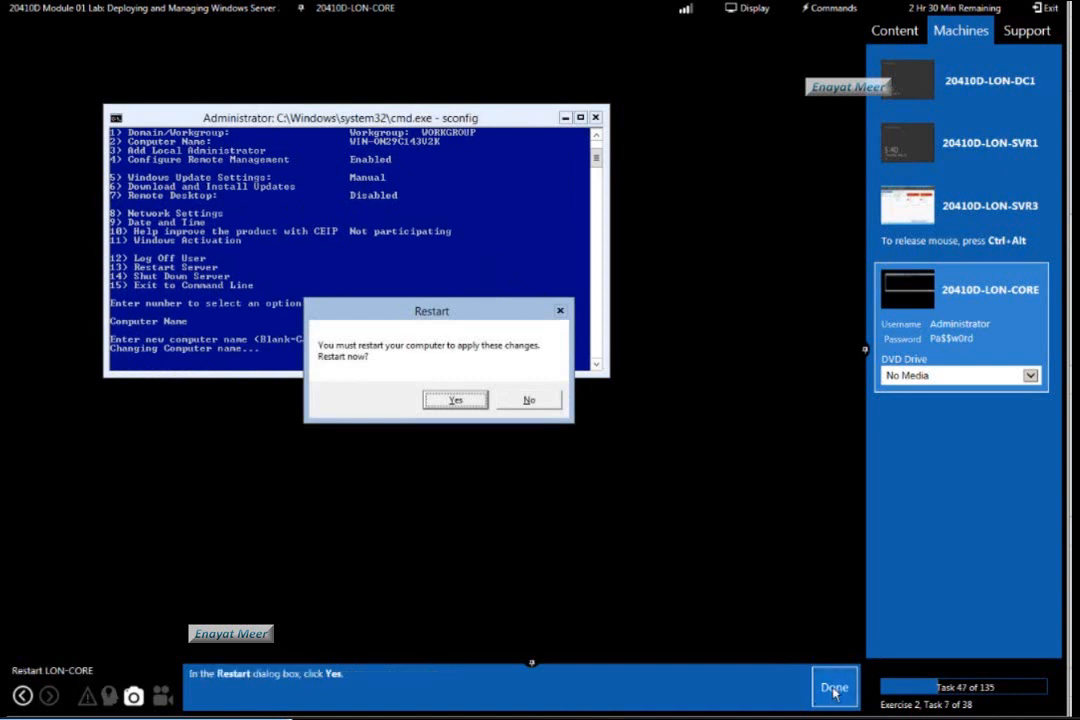
click(459, 402)
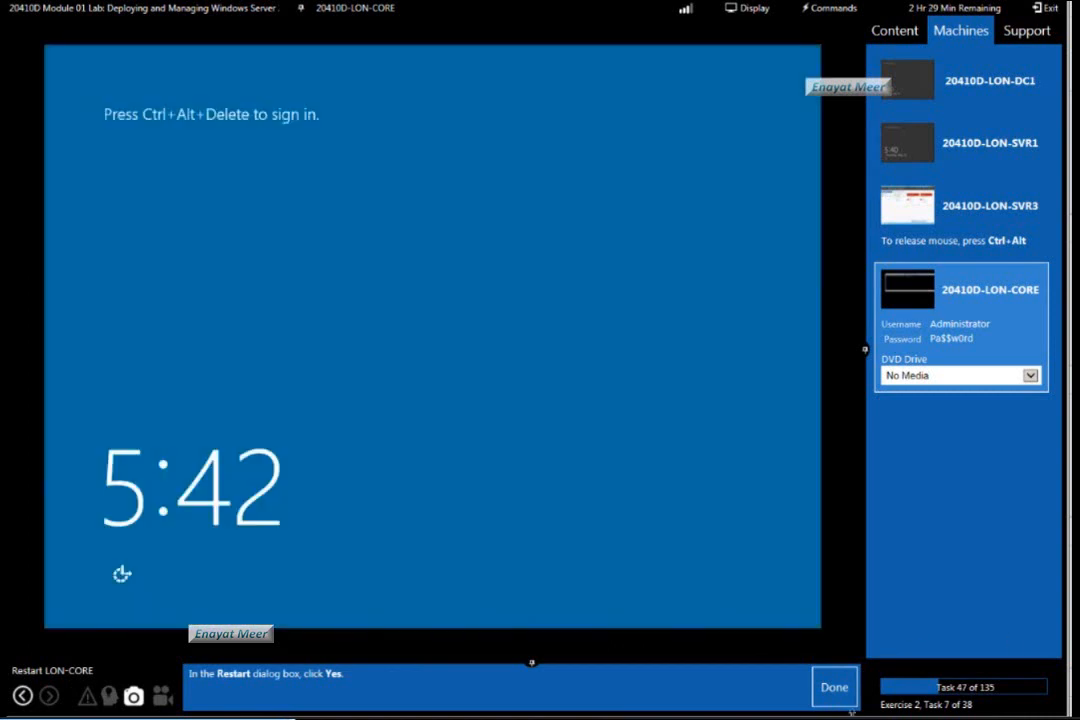
click(838, 690)
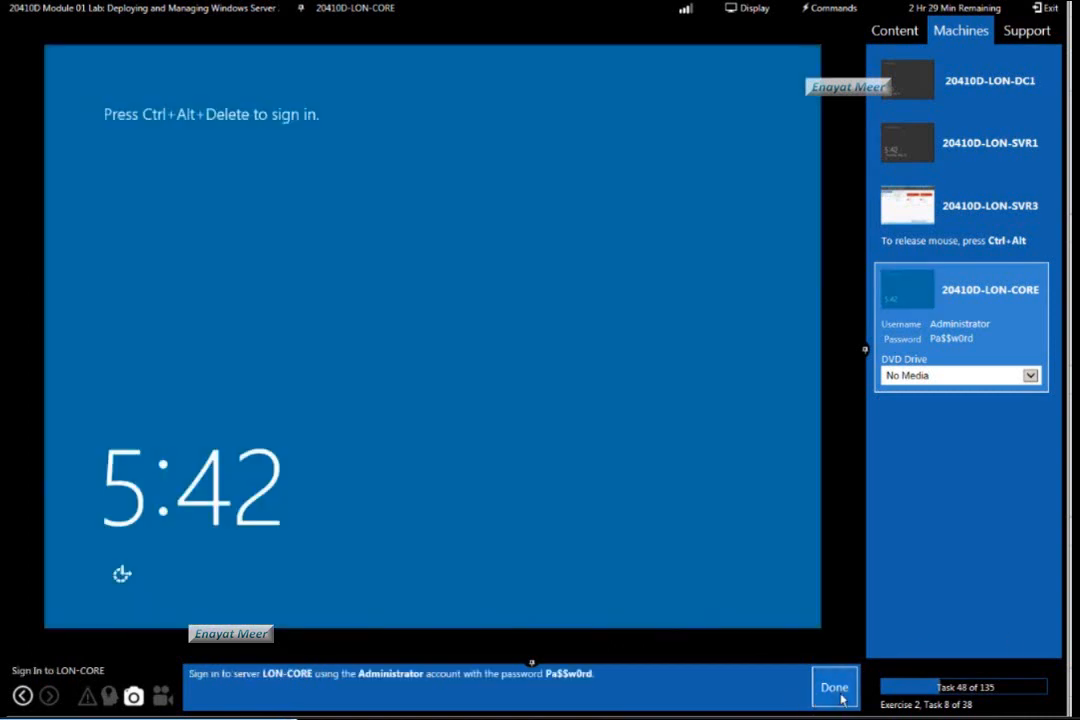
Sign in to the restarted LON-CORE with the Administrator account password and mark lab task 48 as done.
click(826, 8)
click(838, 29)
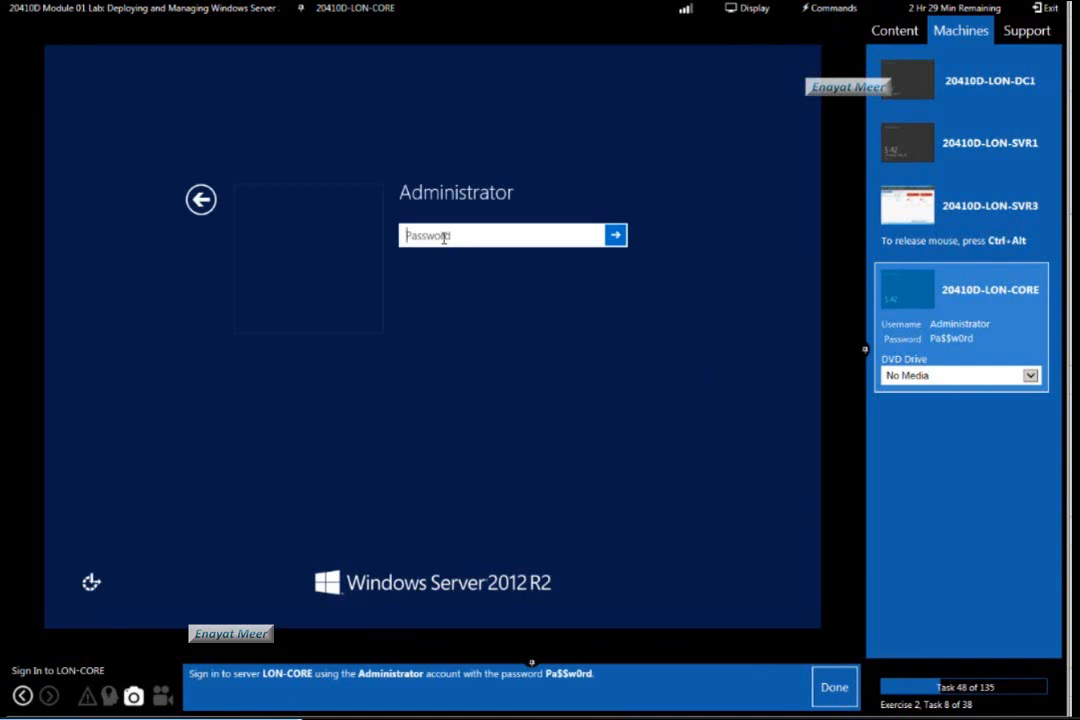
text(Pa)
text($w0rd)
key(Return)
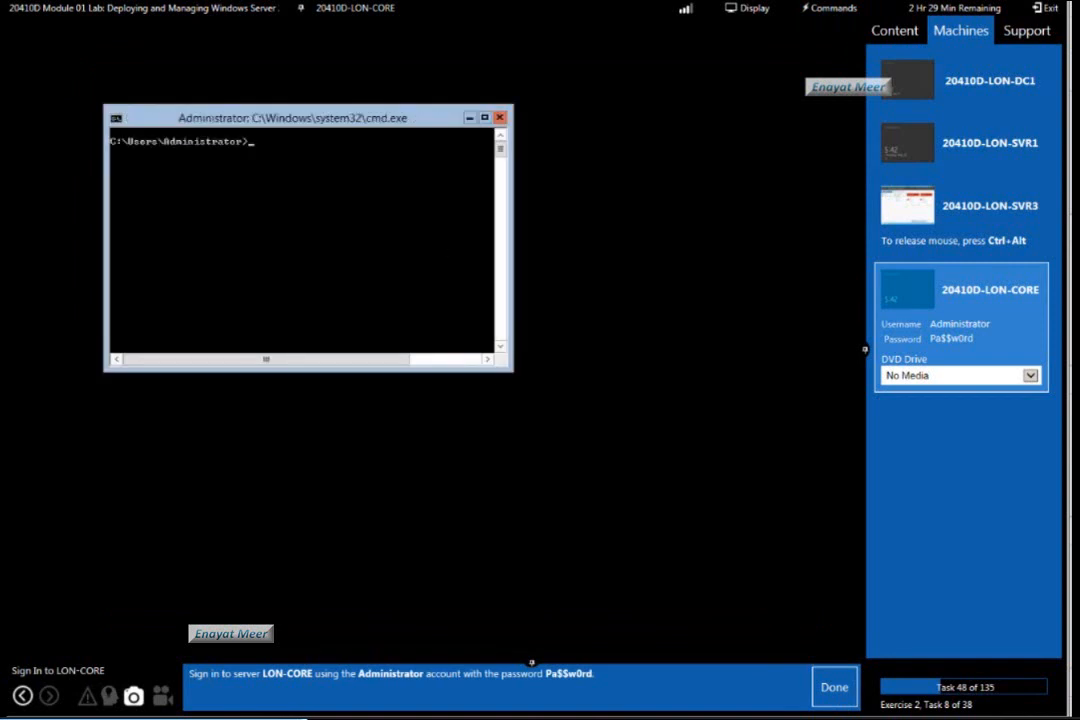
click(834, 688)
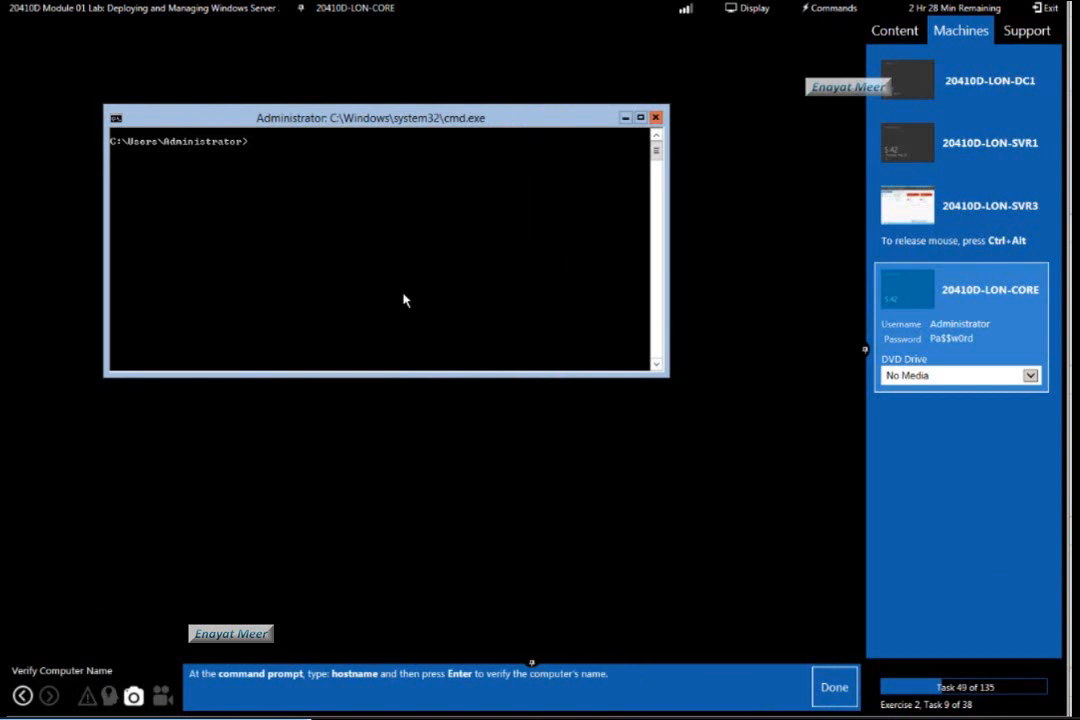
Verify the computer's name with the hostname command and mark lab task 49 as done.
text(hostname)
key(Return)
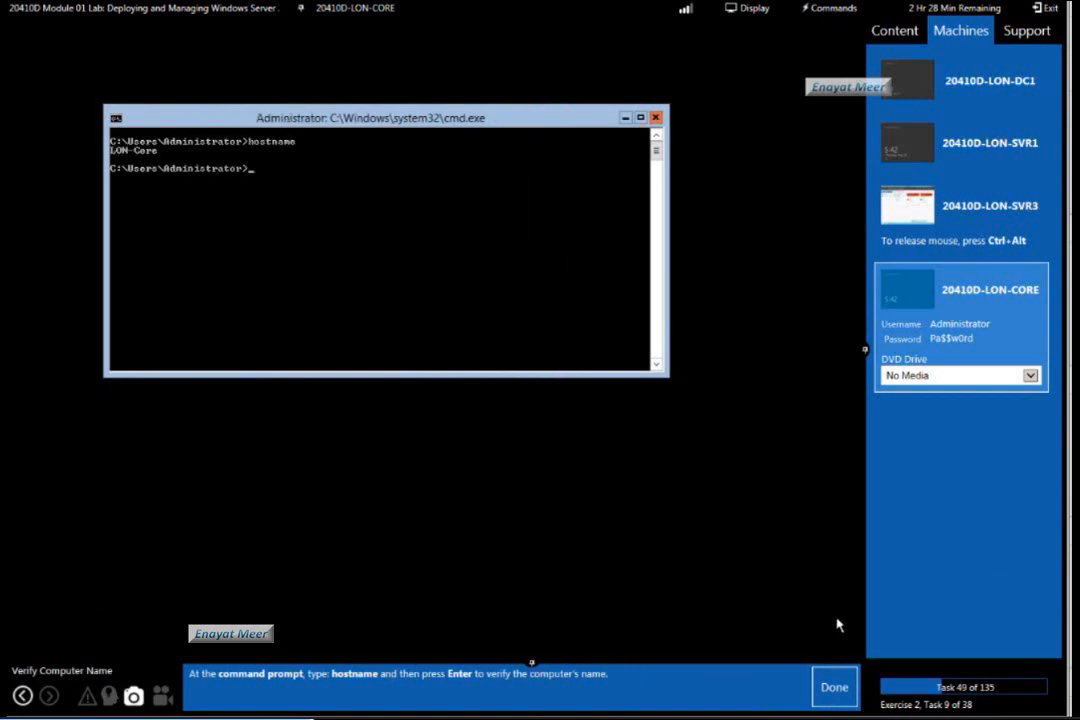
click(834, 687)
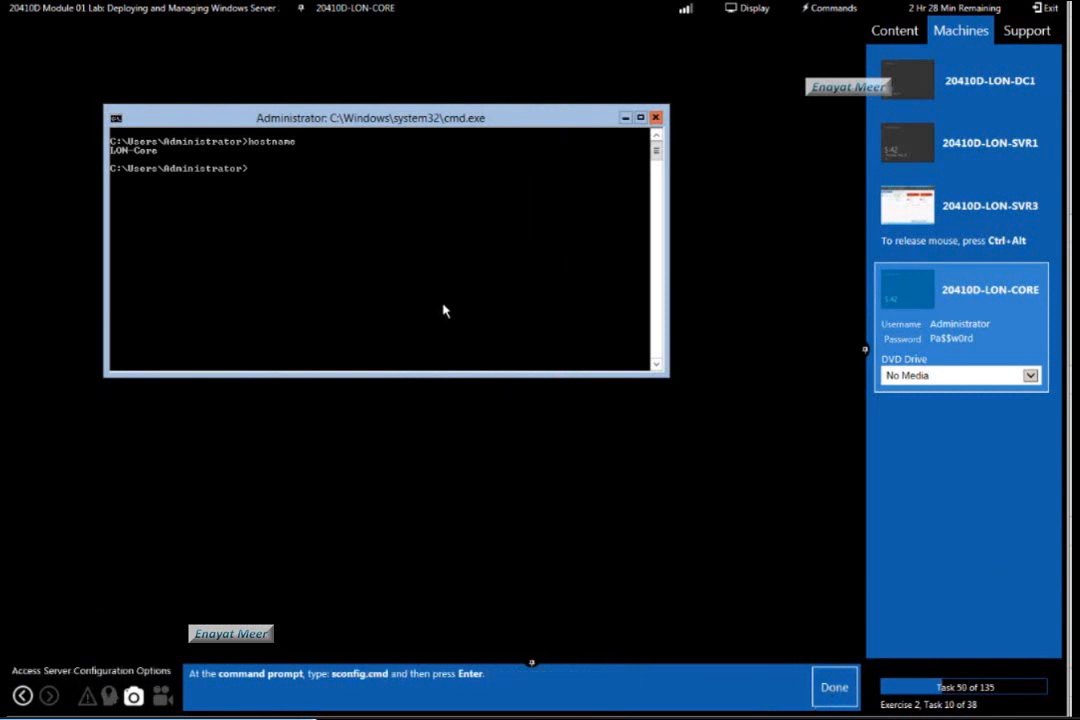
Run sconfig again, open Date and Time through option 9, and mark lab tasks 50 and 51 as done.
text(sconfig)
key(Return)
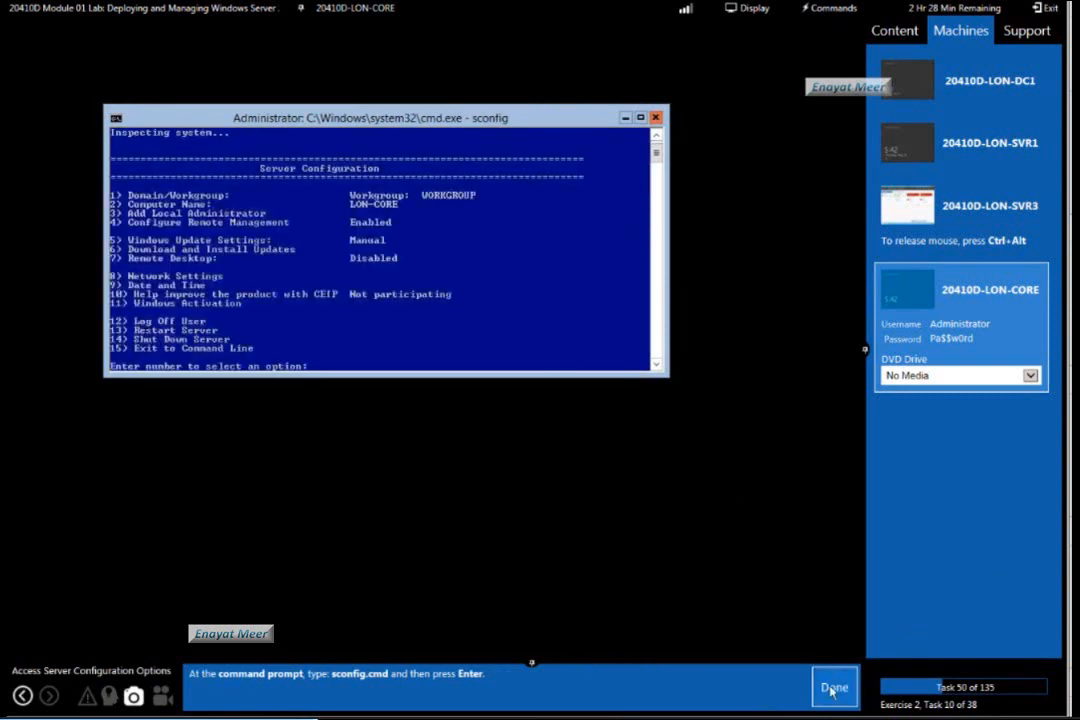
click(833, 687)
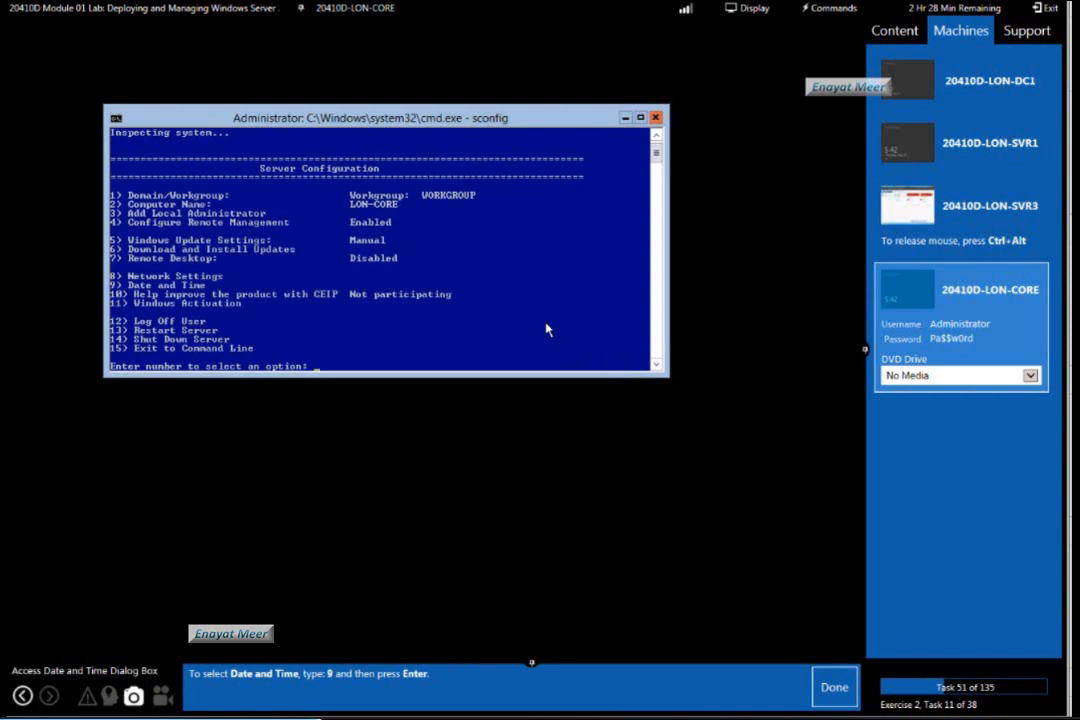
text(9)
key(Return)
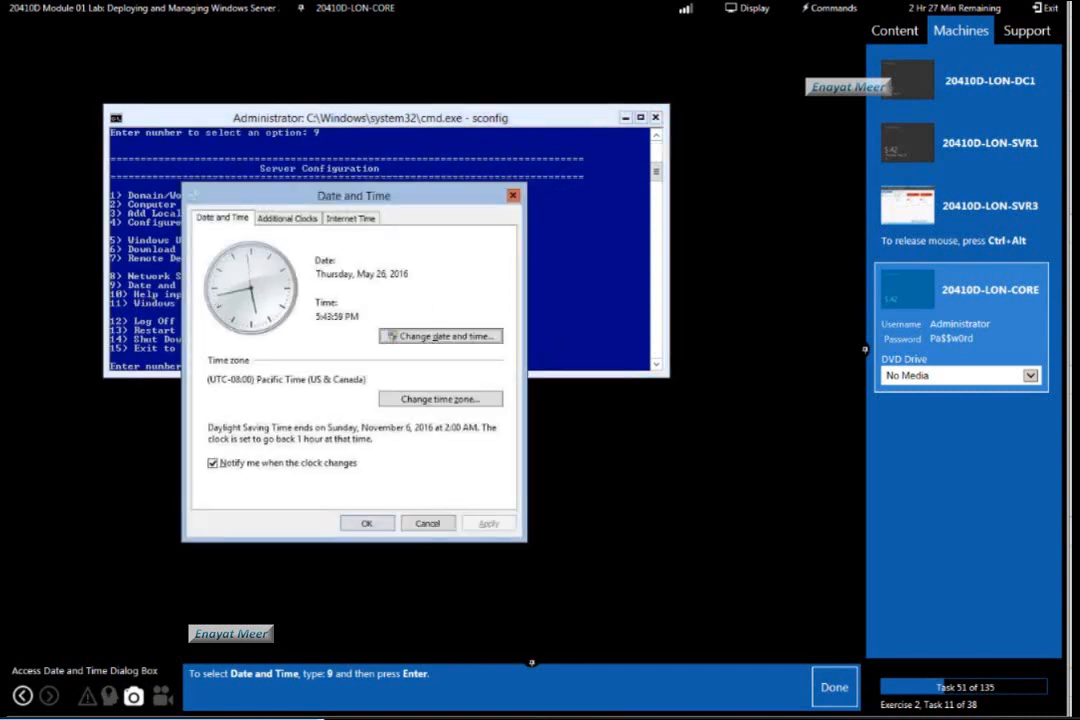
click(855, 688)
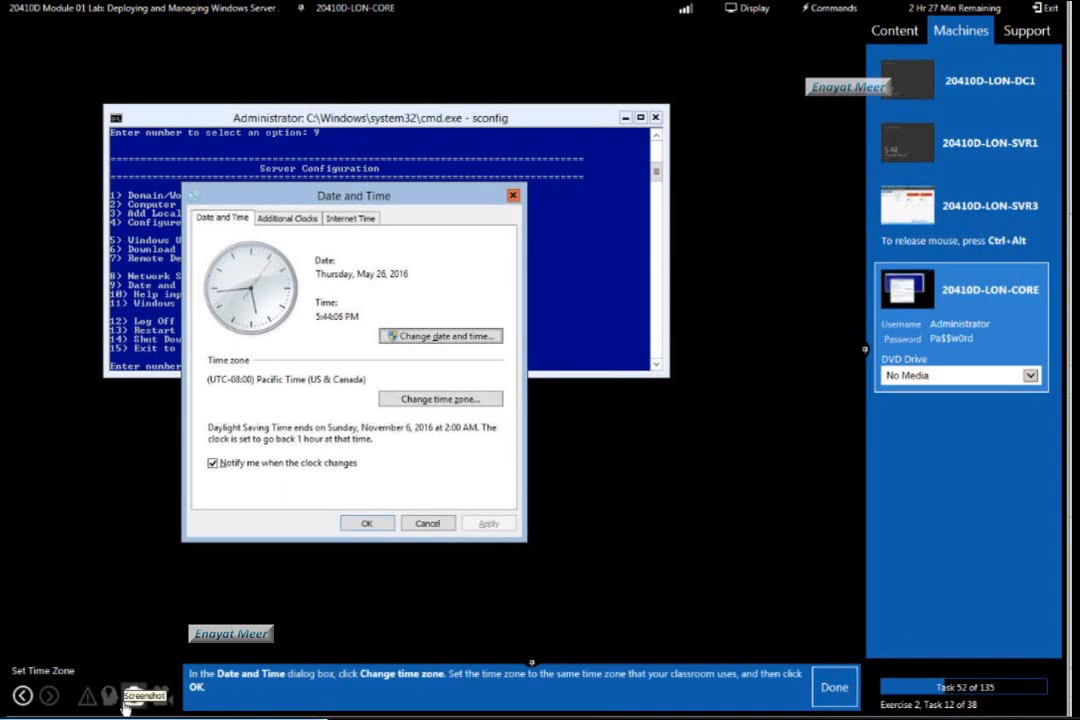
Set the server's clock to 8:44 PM in the date and time settings.
click(426, 338)
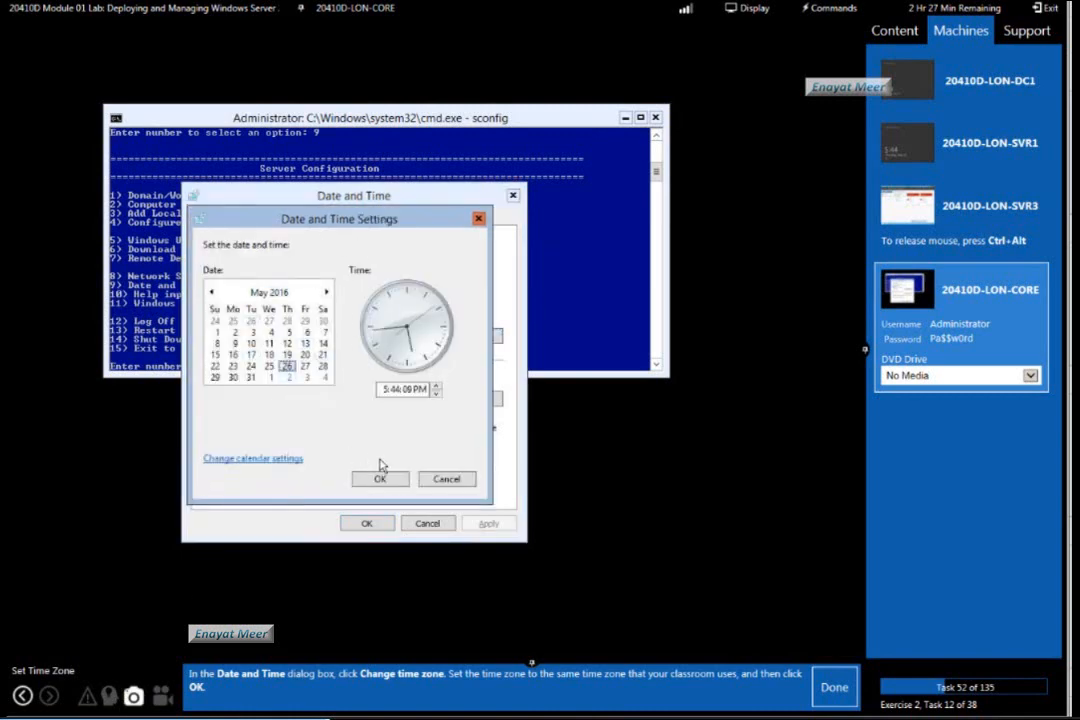
click(447, 479)
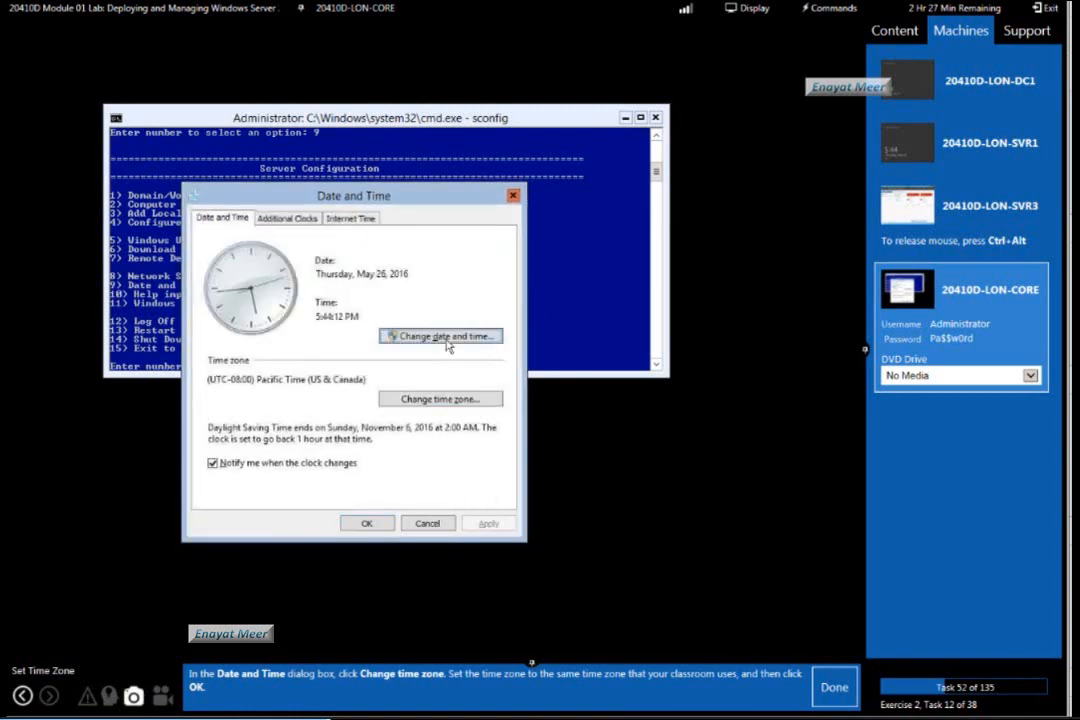
click(470, 402)
click(437, 386)
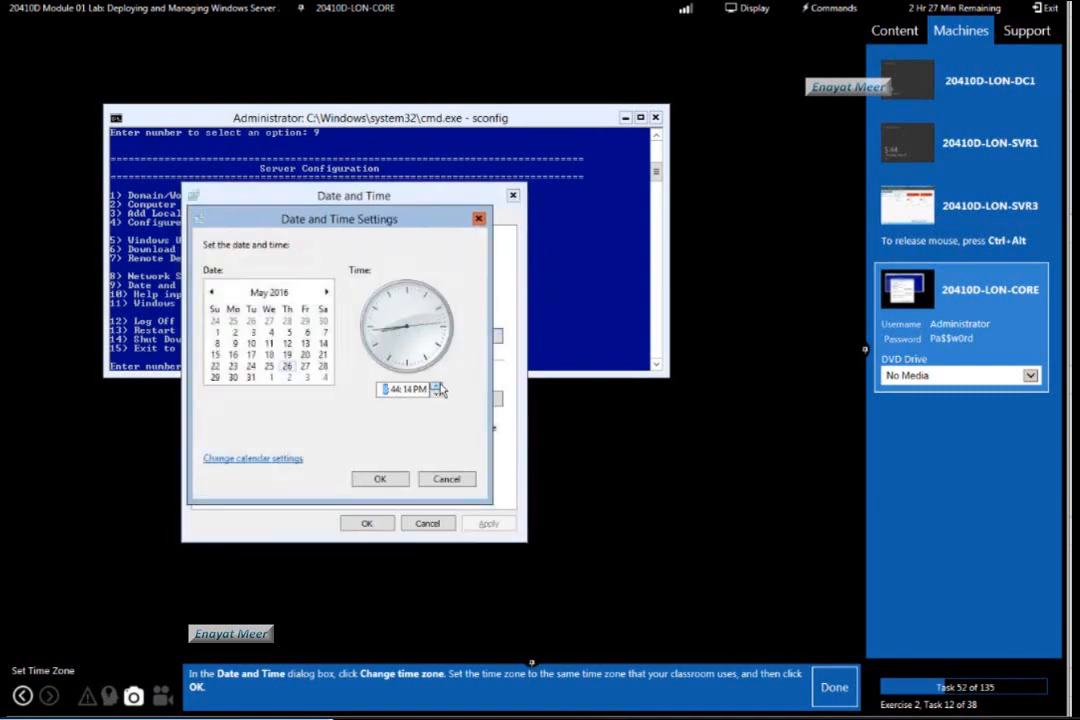
click(394, 482)
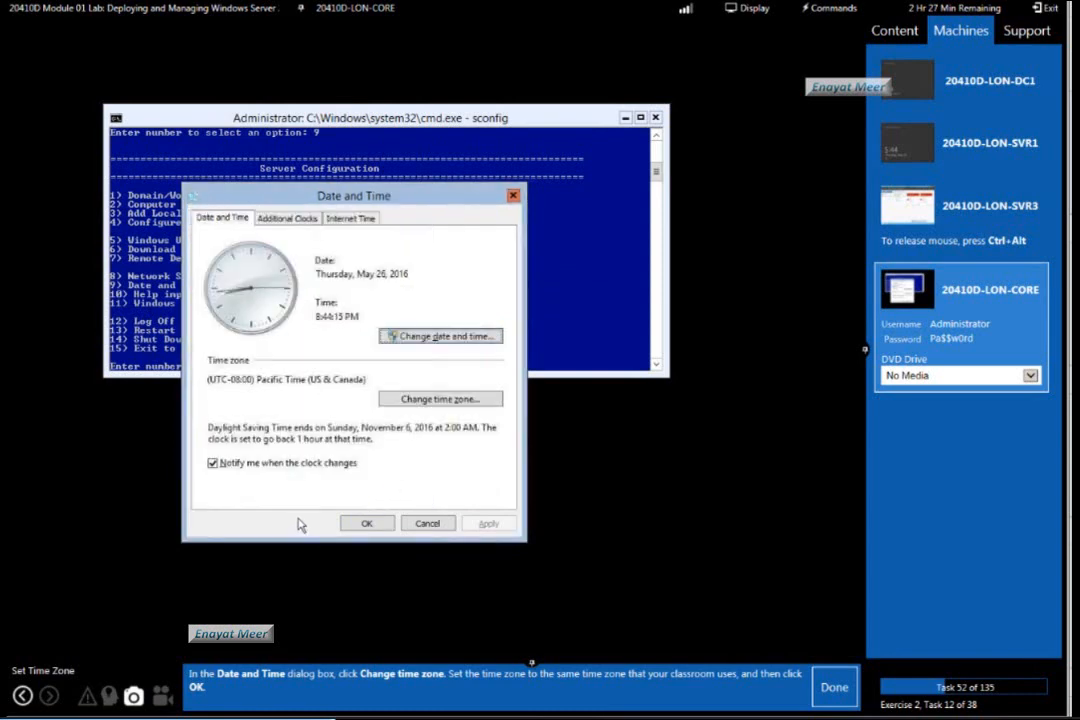
Set the time zone to (UTC-05:00) Eastern Time (US & Canada), close Date and Time, and mark lab tasks 52 and 53 as done.
click(433, 400)
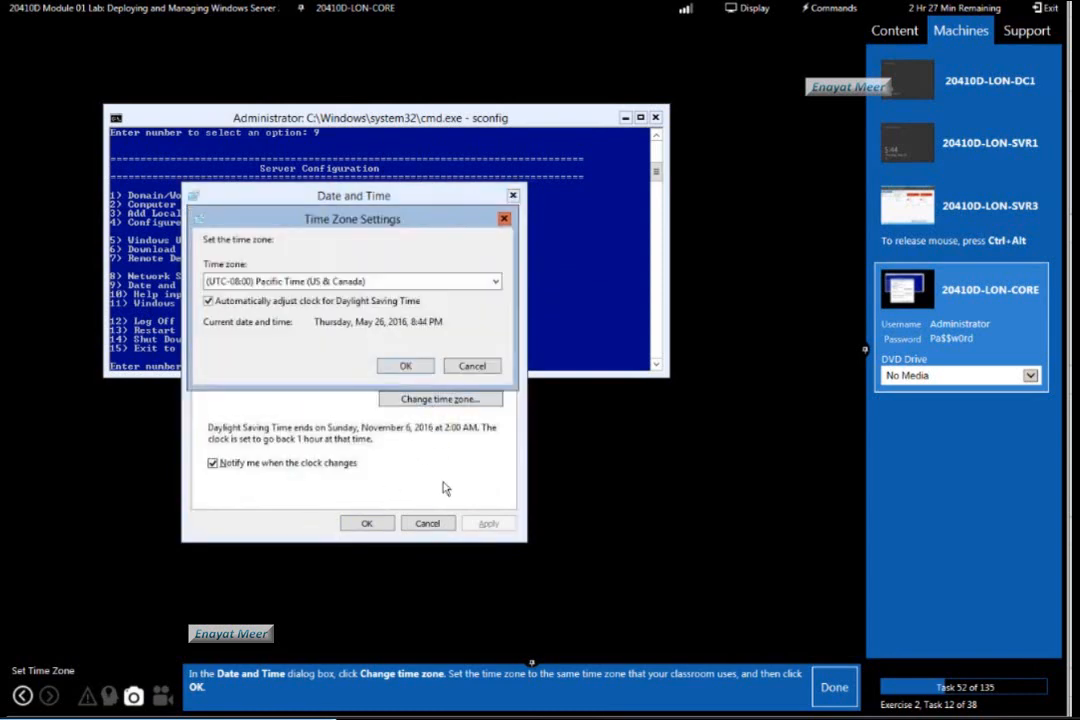
click(495, 283)
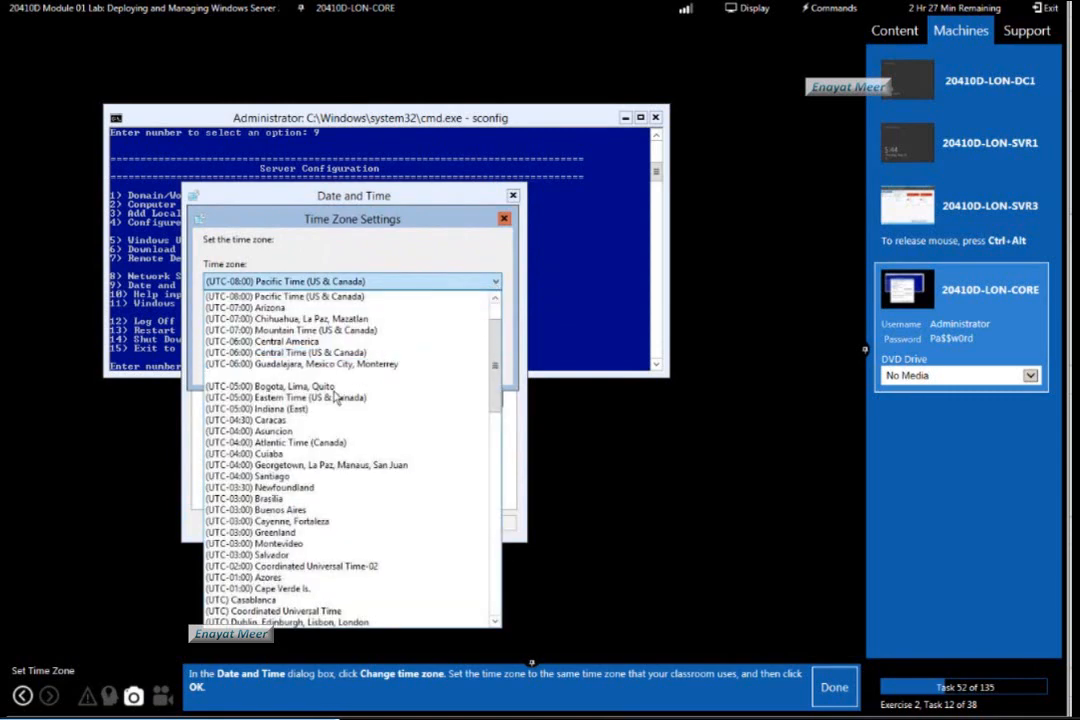
click(300, 397)
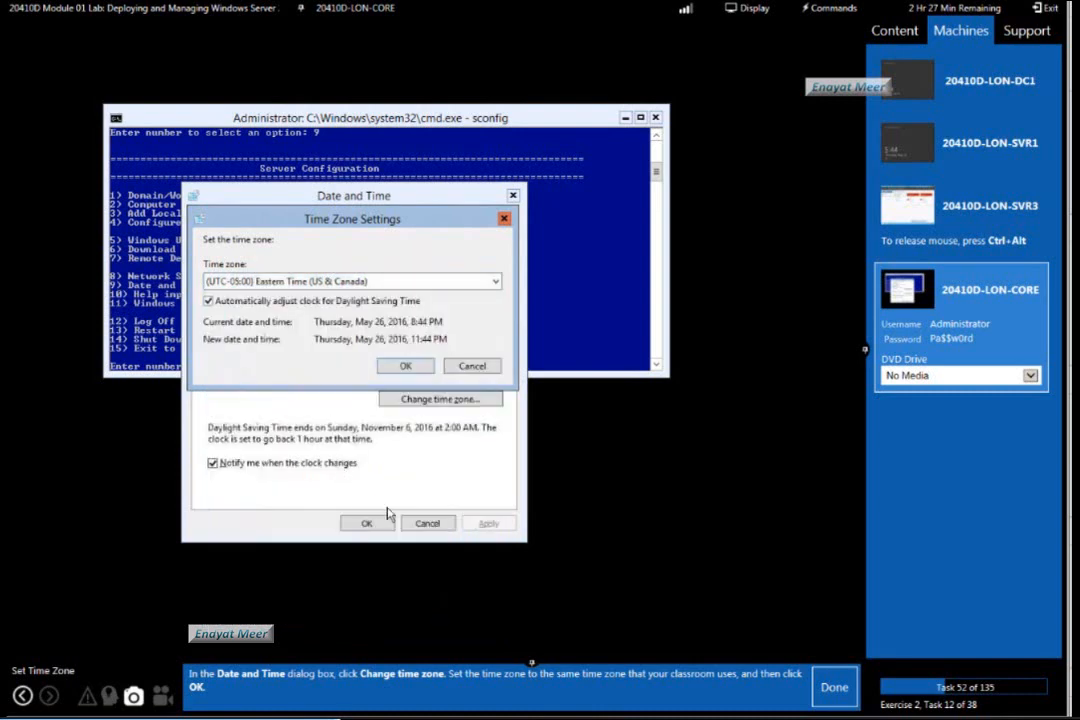
click(406, 366)
click(366, 523)
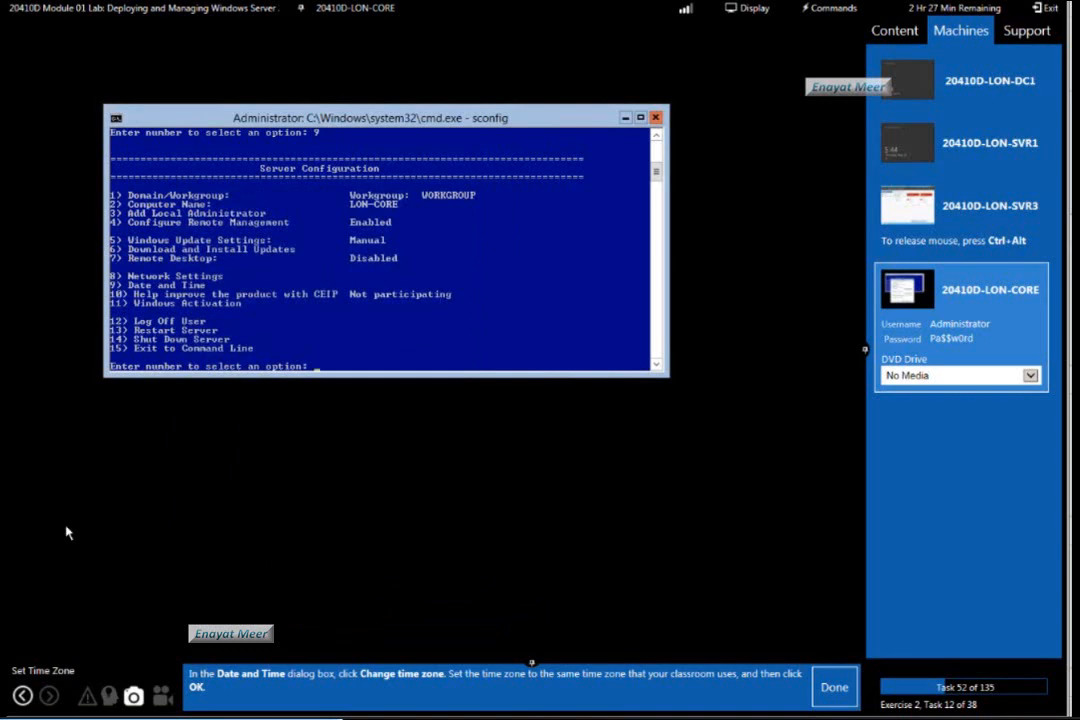
click(844, 692)
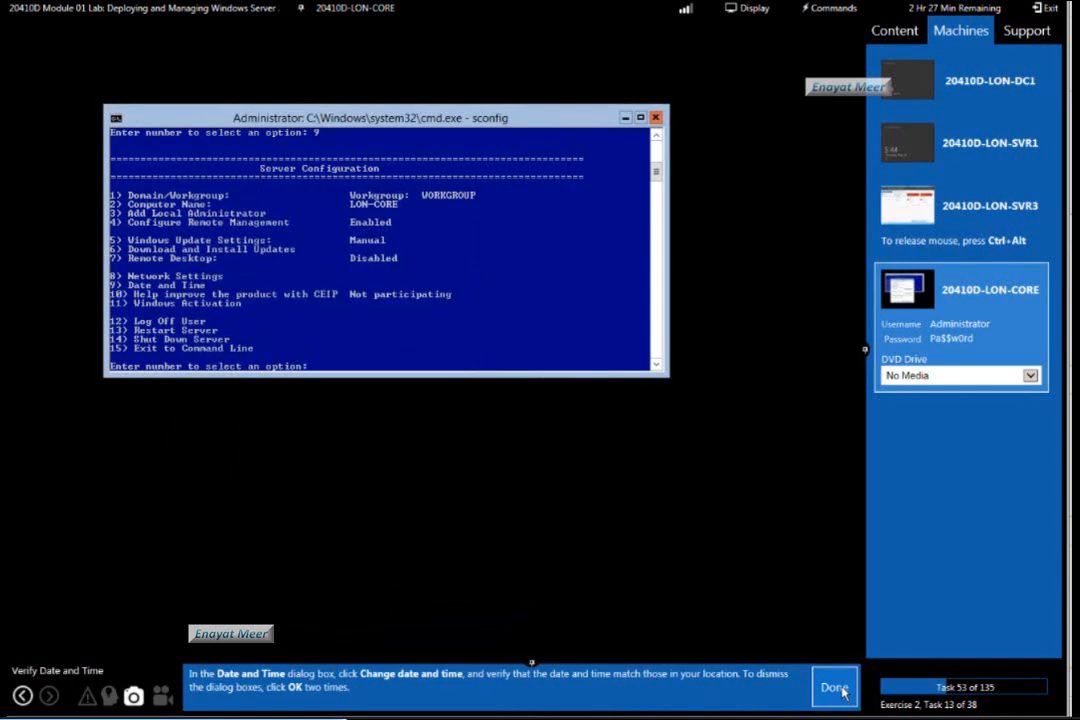
click(840, 691)
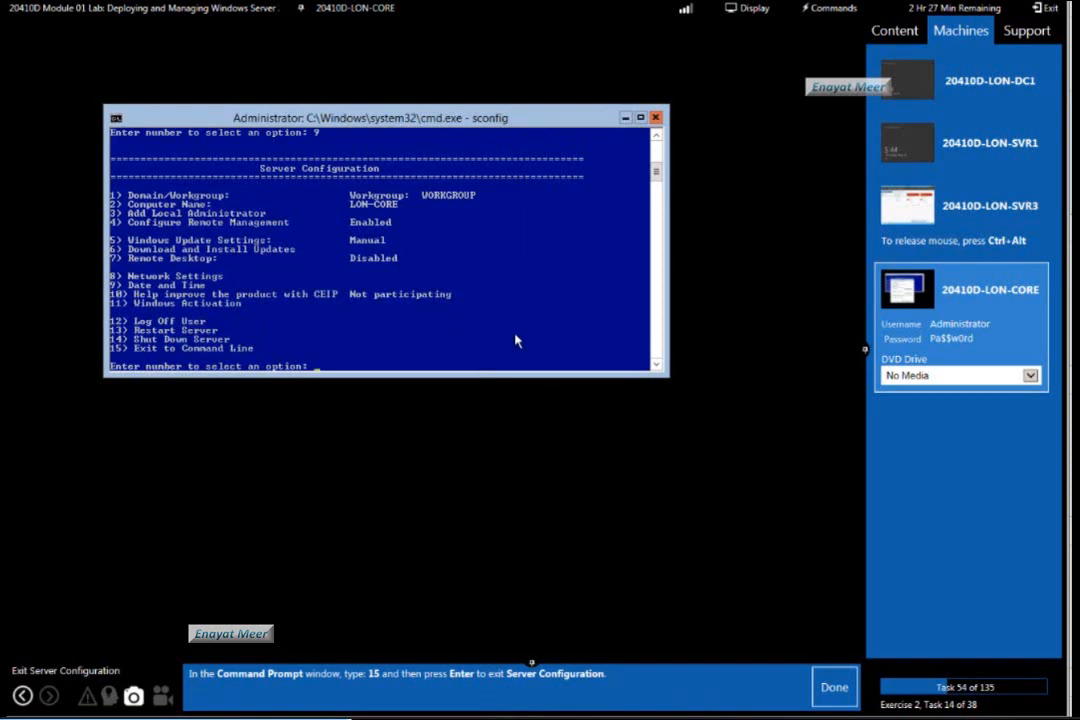
Exit Server Configuration to the command line with option 15 and mark lab task 54 as done.
text(15)
key(Return)
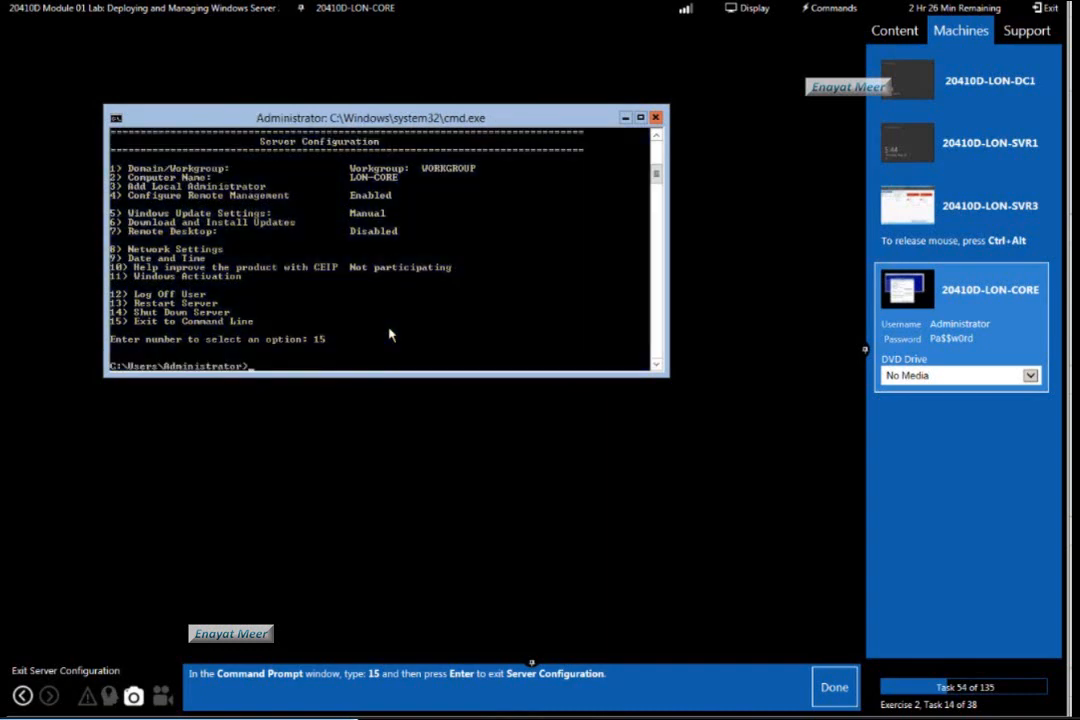
click(834, 690)
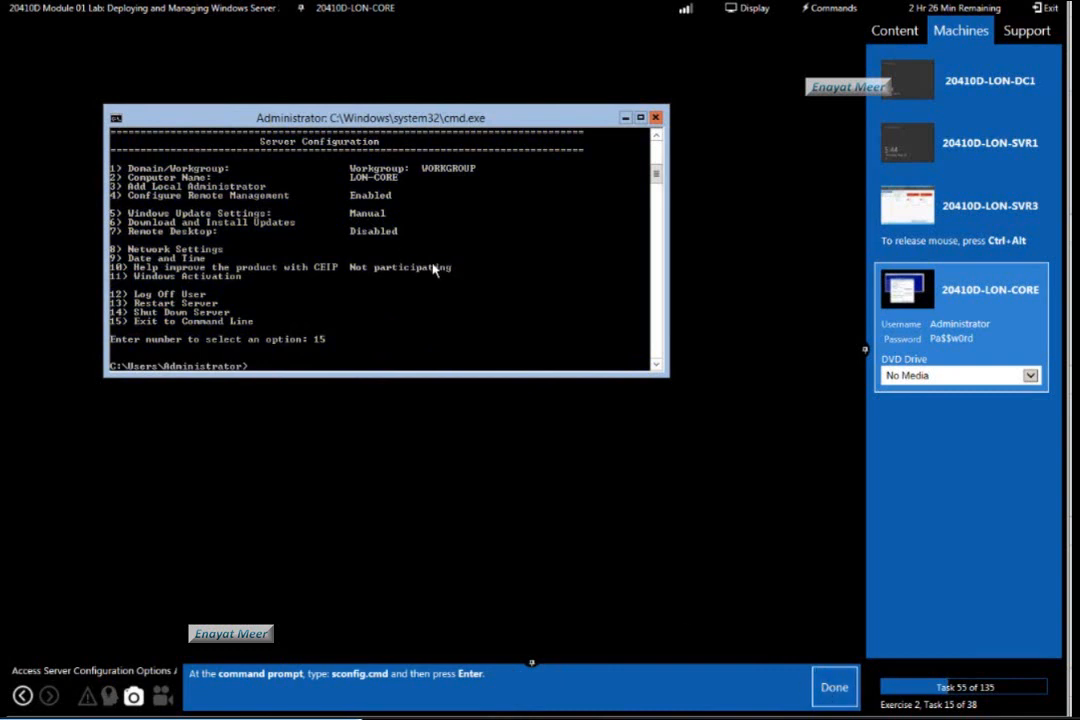
Run sconfig again, open Network Settings through option 8, and mark lab tasks 55 and 56 as done.
text(sconfig)
key(Return)
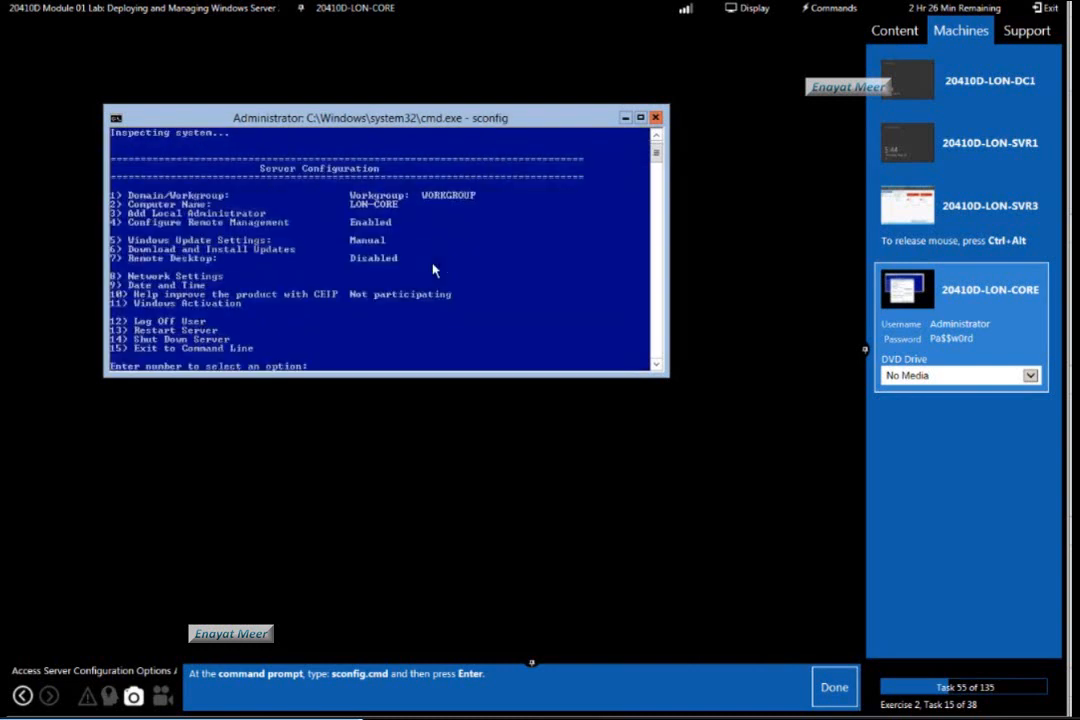
click(834, 688)
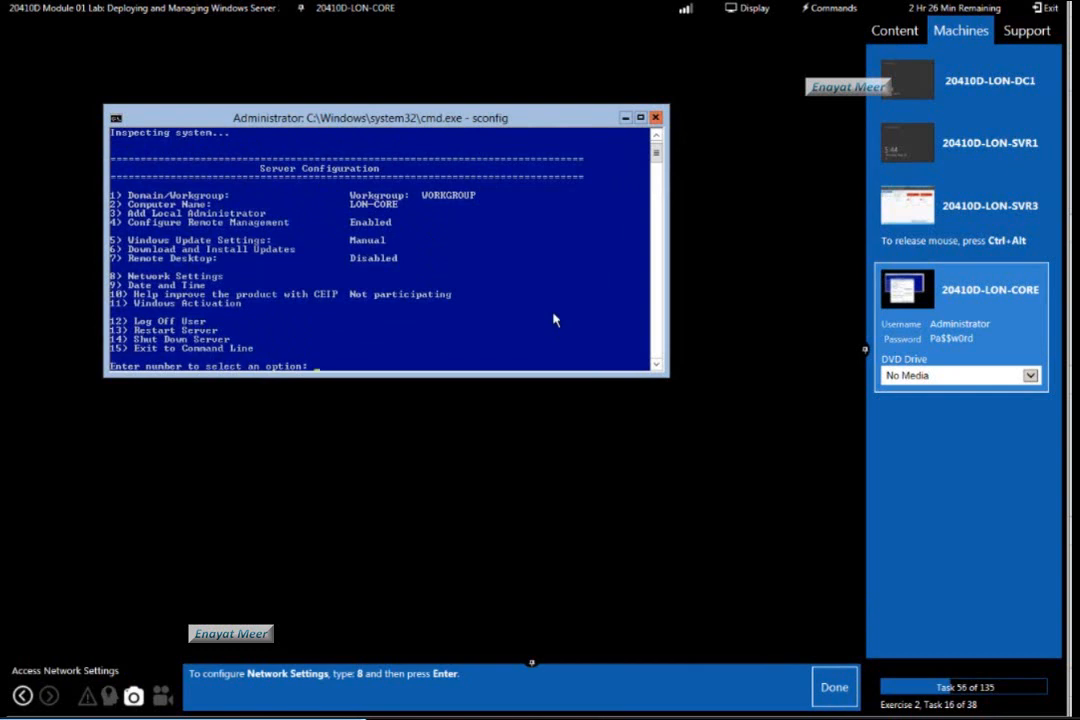
text(8)
key(Return)
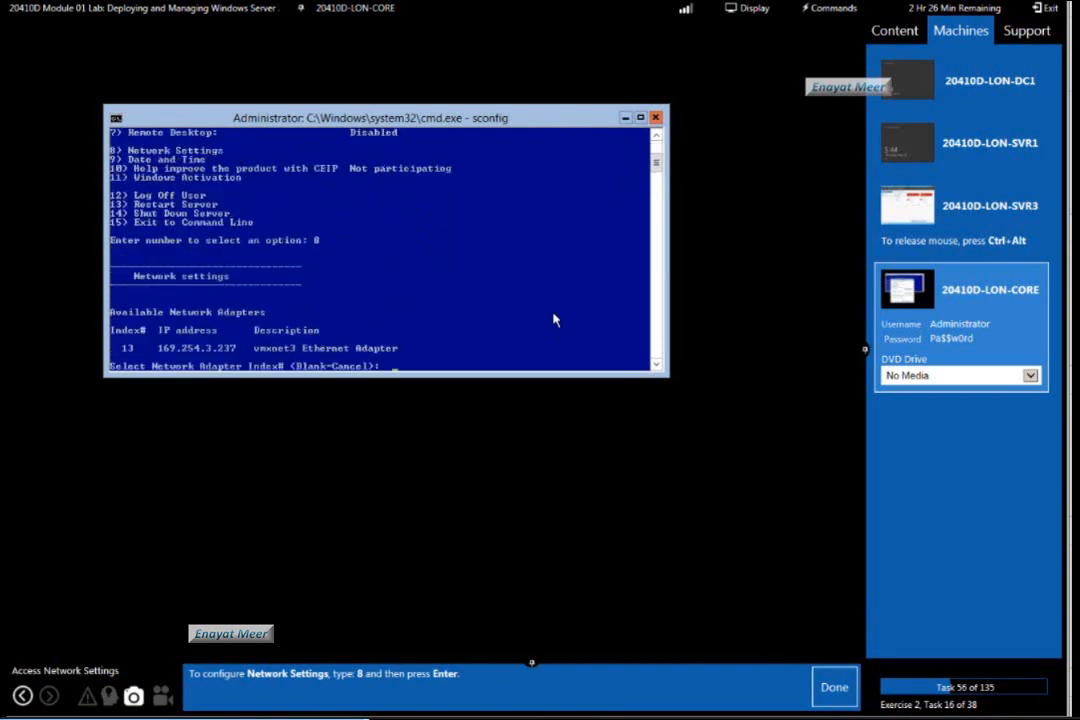
click(832, 687)
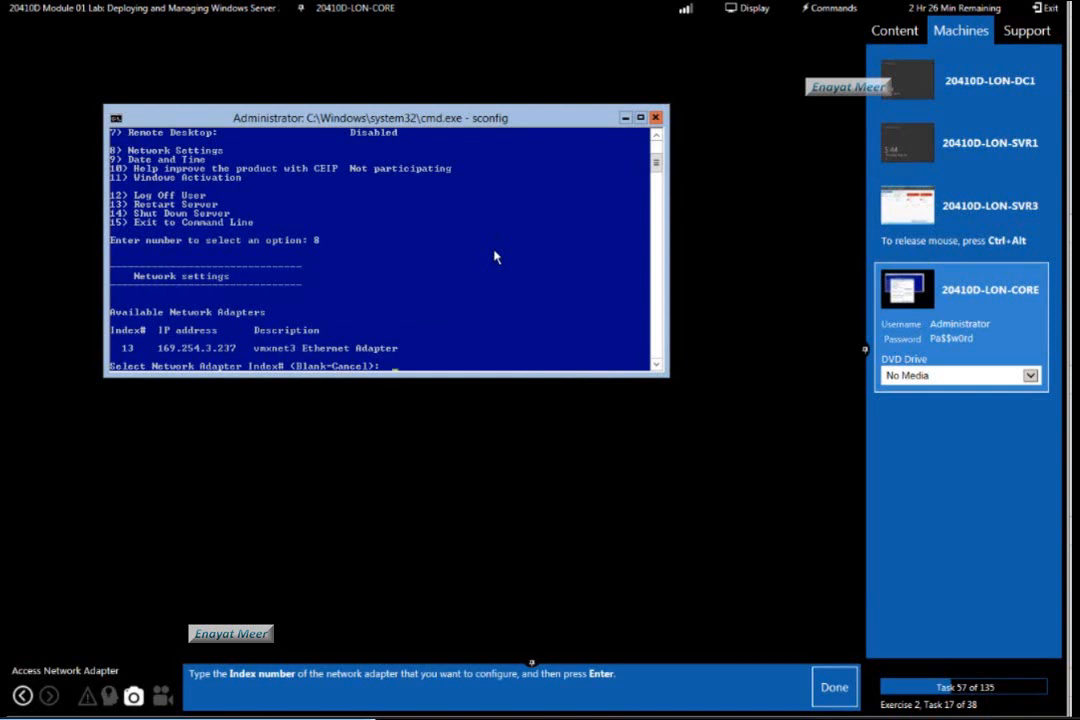
Select the network adapter with index 13, choose option 1 to set its address, and mark lab tasks 57 and 58 as done.
text(13)
key(Return)
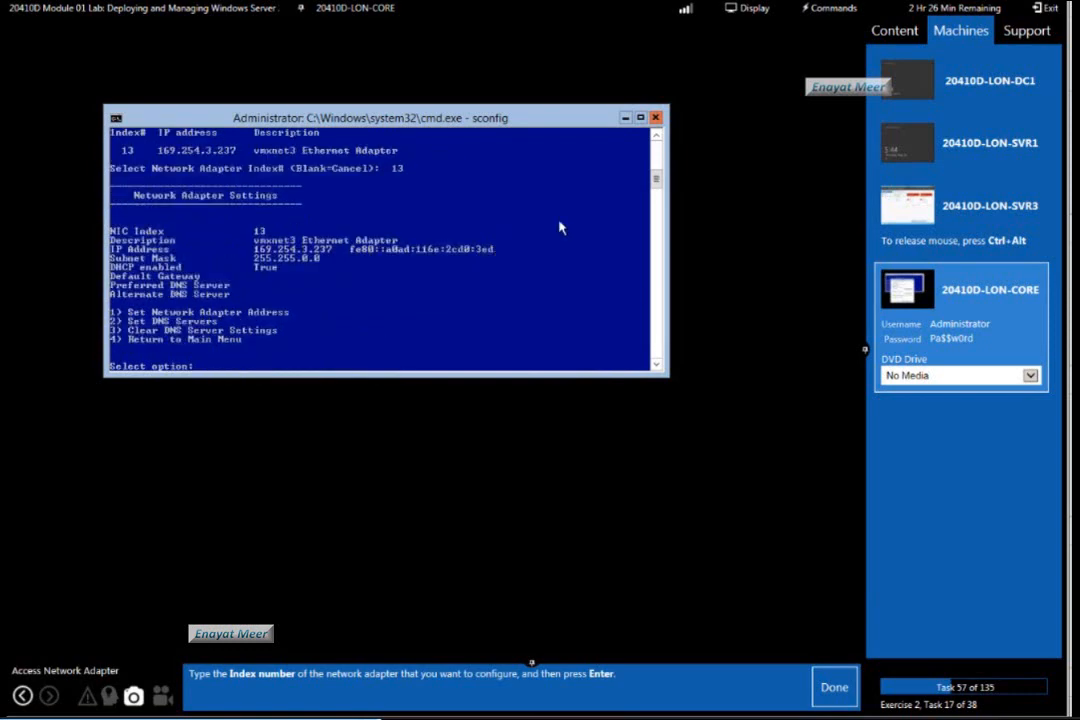
click(836, 688)
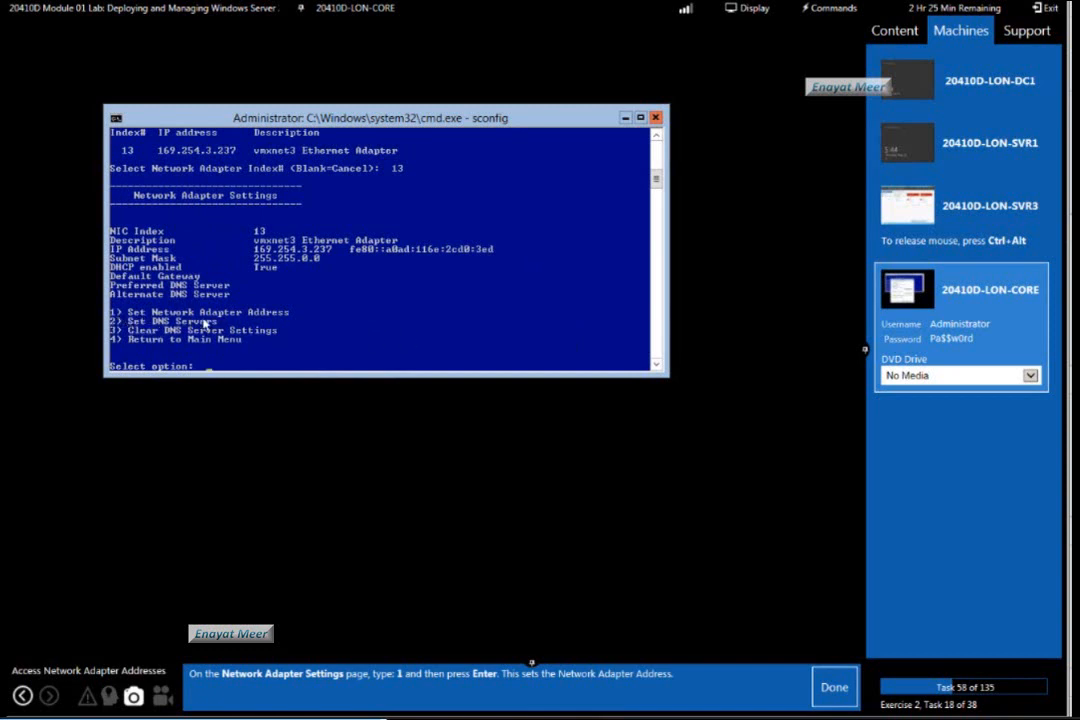
text(1)
key(Return)
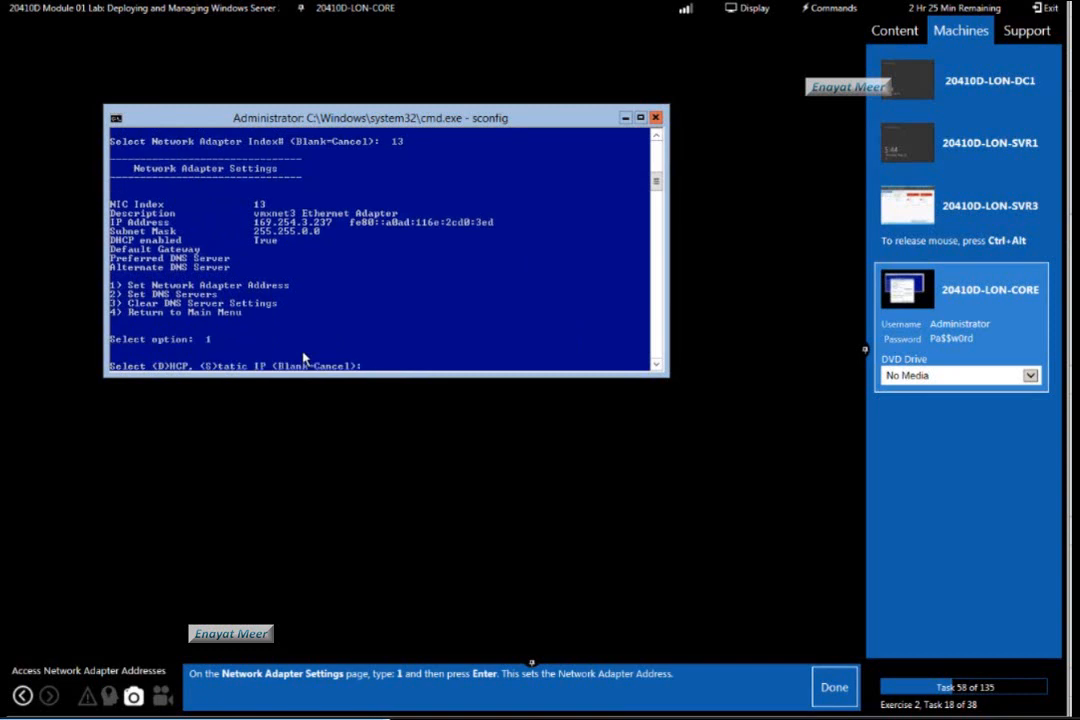
click(838, 690)
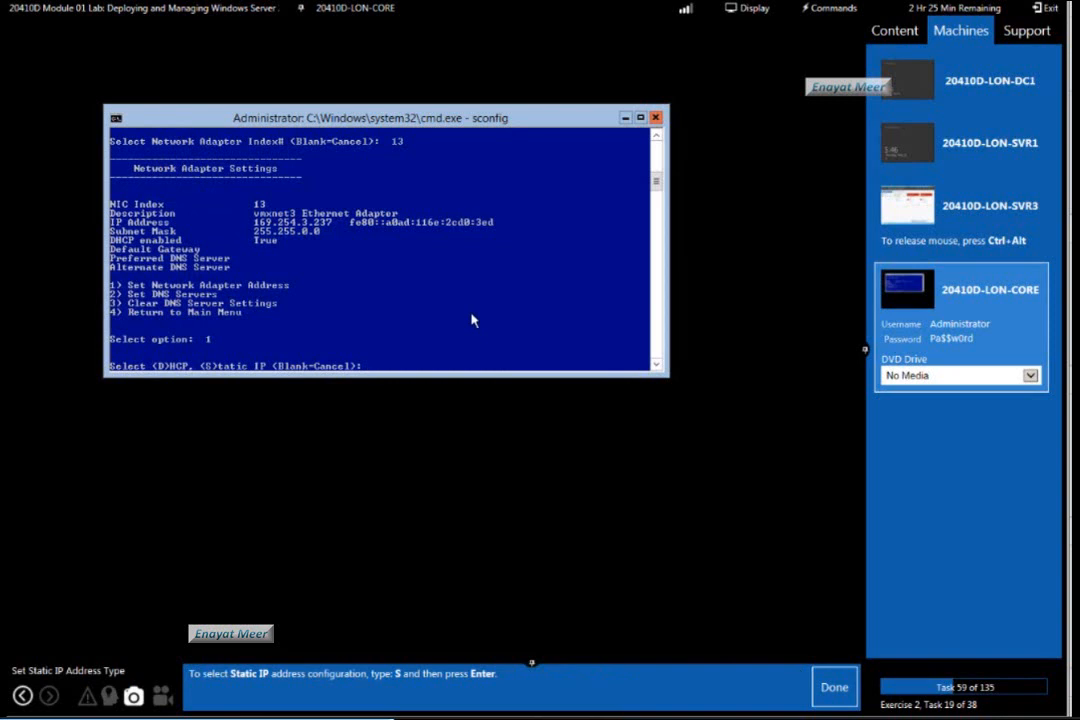
Choose static IP configuration (S), set the address to 172.16.0.111, and mark lab tasks 59 and 60 as done.
text(S)
key(Return)
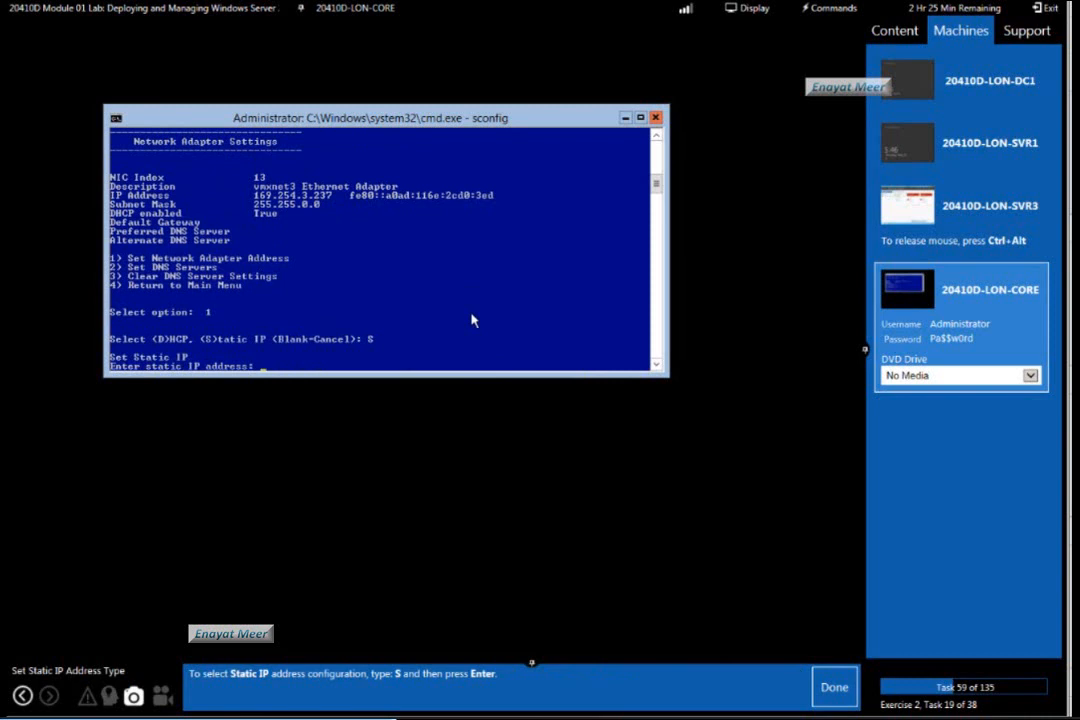
click(834, 687)
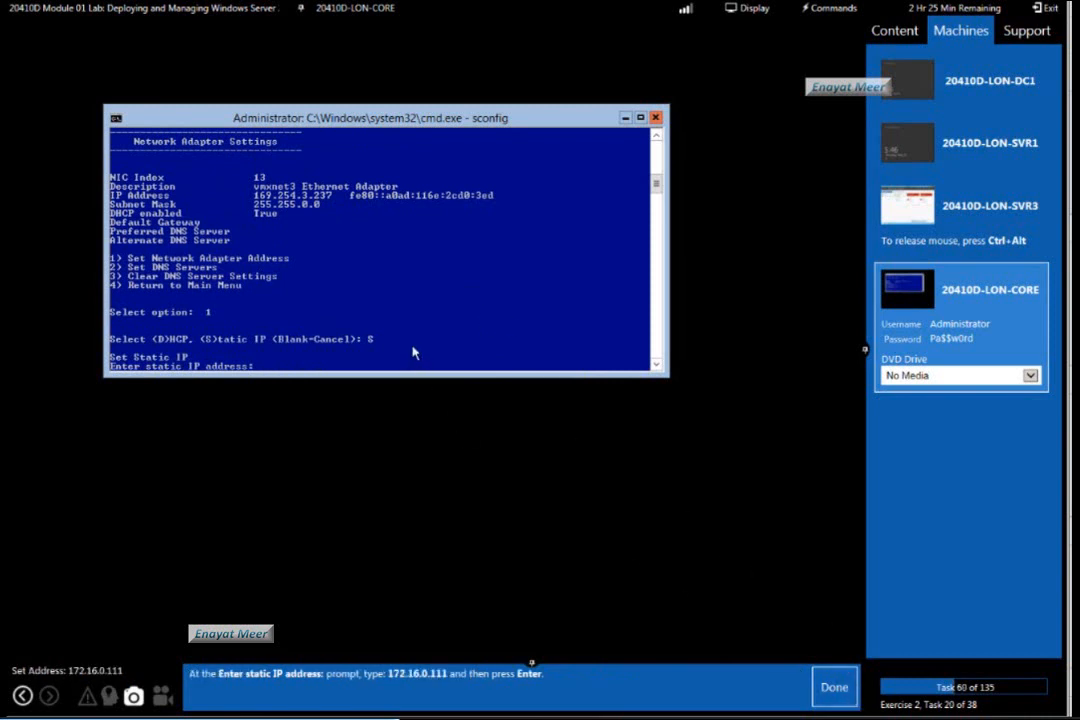
text(172.16.0.111)
key(Return)
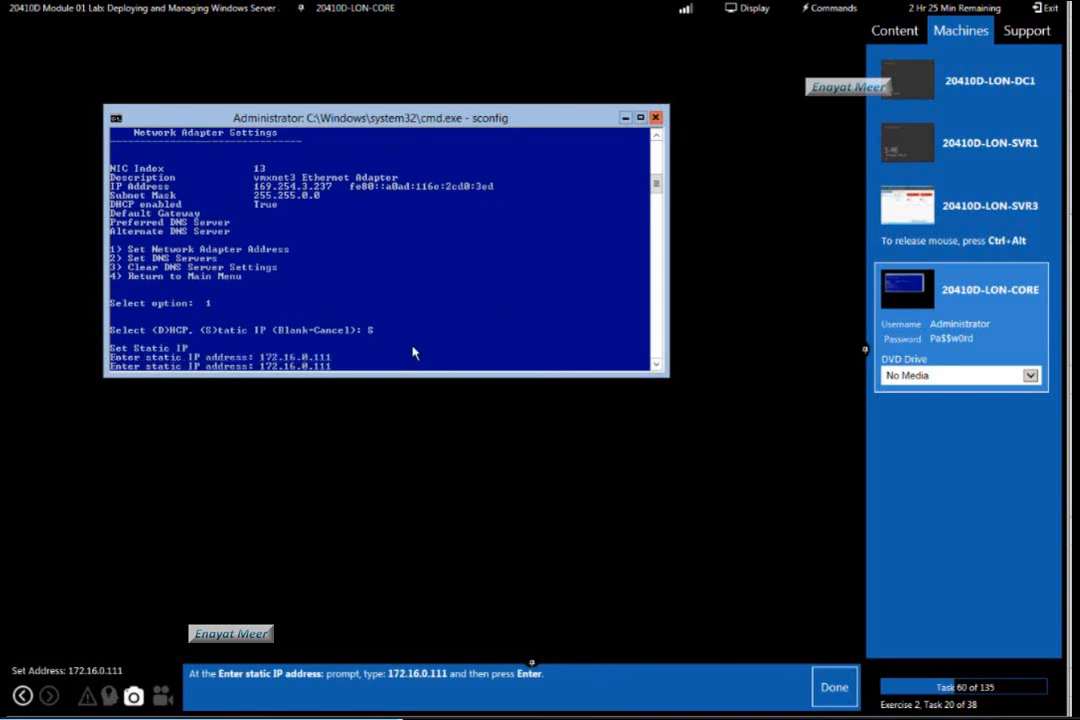
click(834, 690)
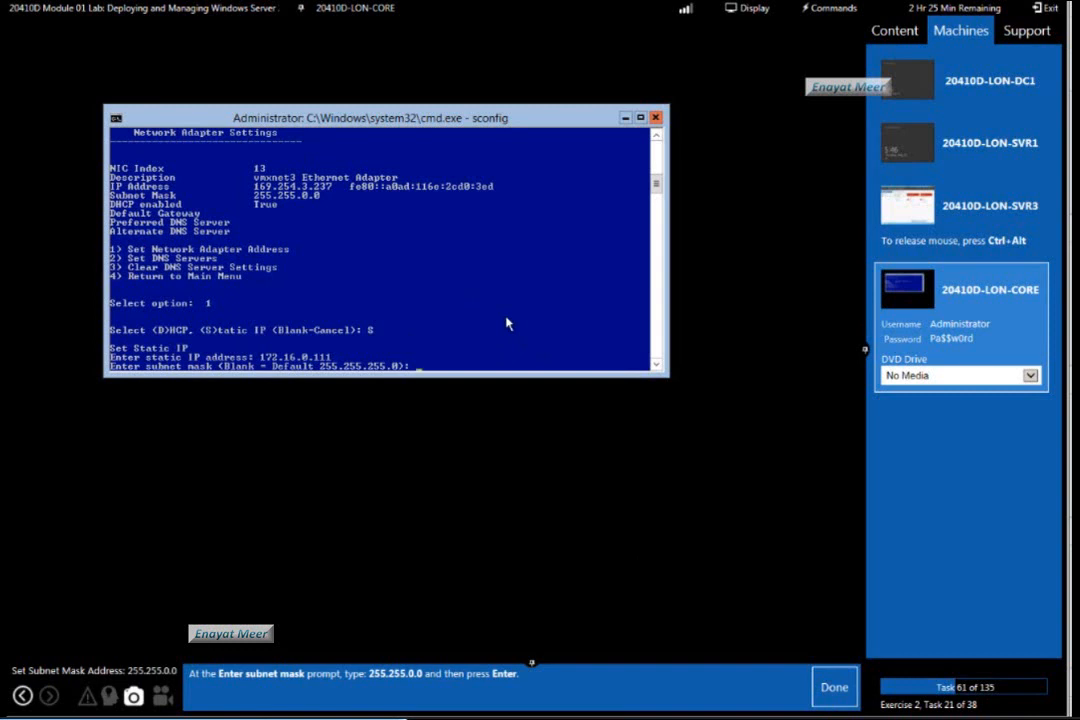
Set the adapter's subnet mask to 255.255.0.0 and mark lab task 61 as done.
text(255.255.255)
text(.0.0)
key(Return)
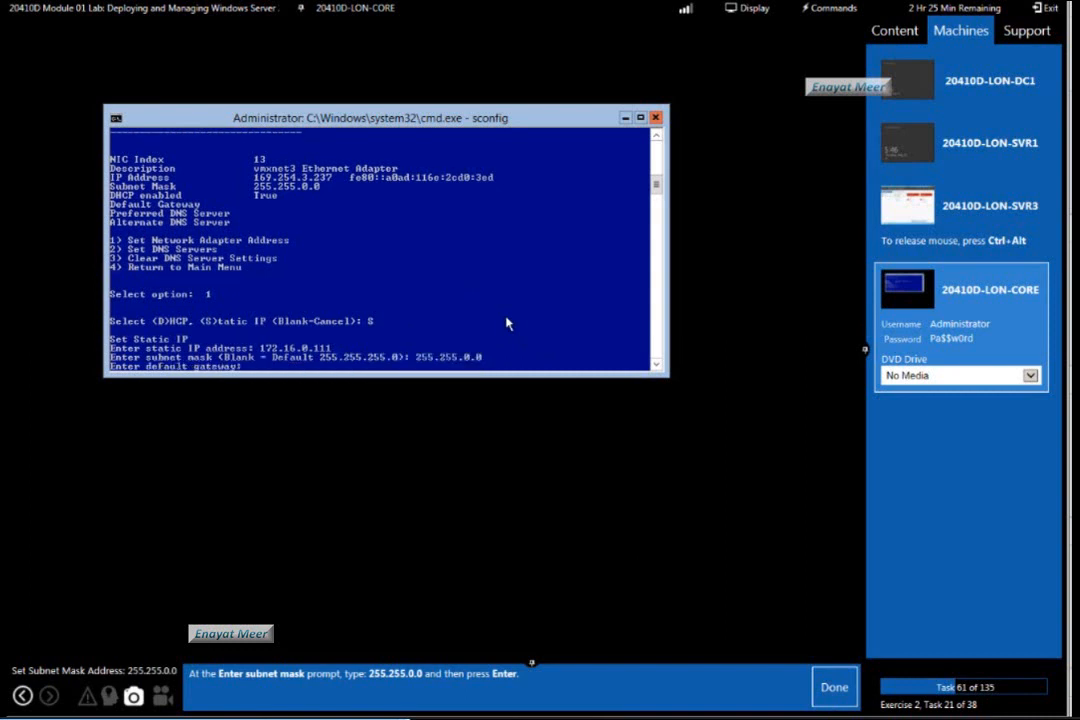
click(843, 688)
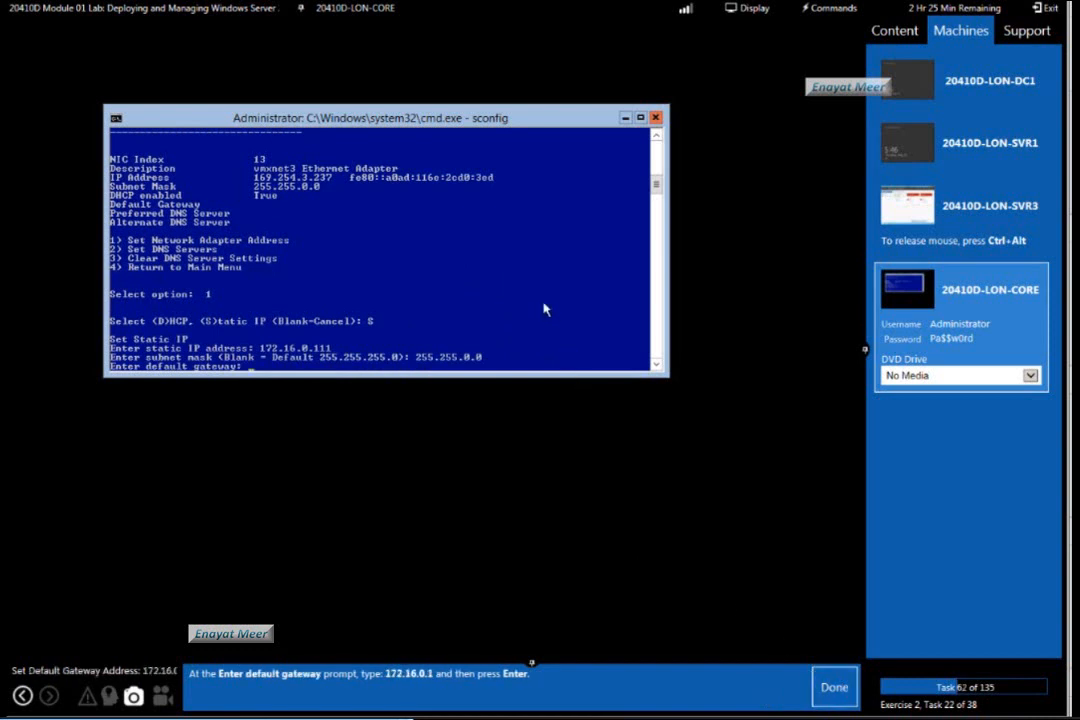
Set the adapter's default gateway to 172.16.0.1 and mark lab task 62 as done.
text(172.16.0.1)
key(Return)
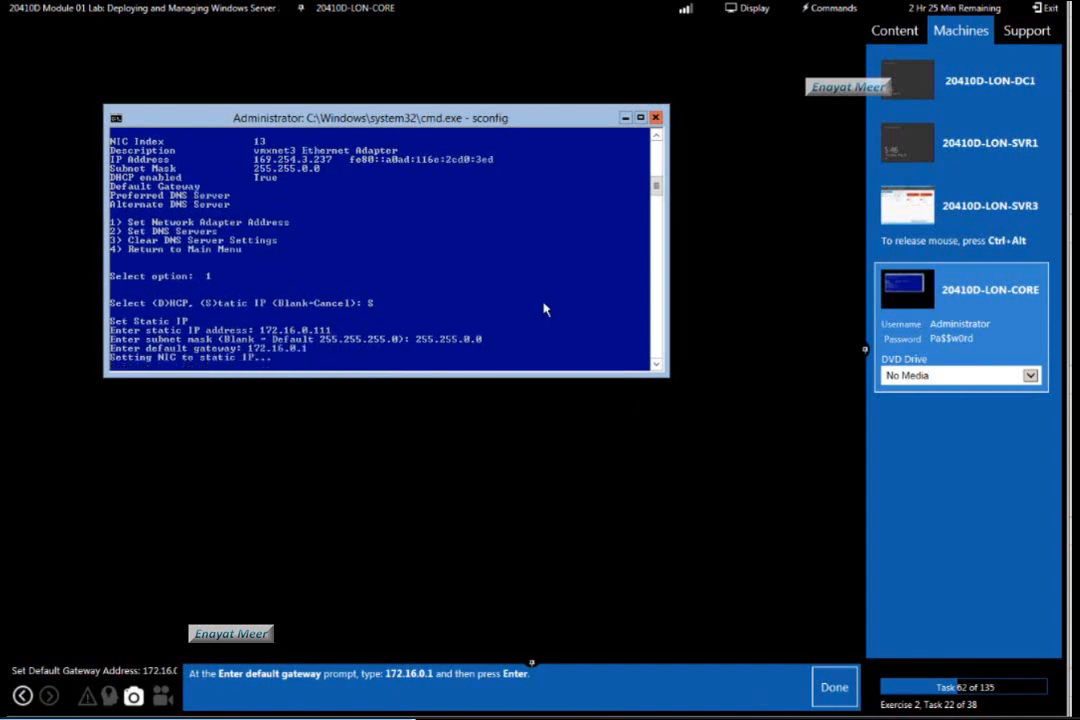
click(836, 689)
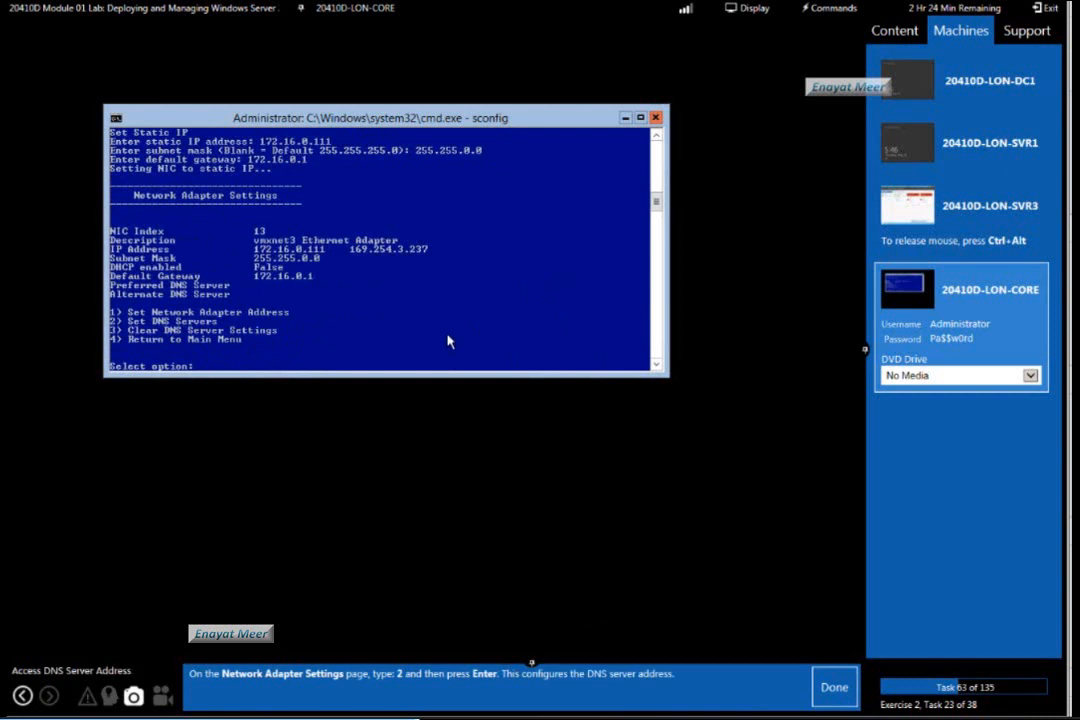
Set the preferred DNS server to 172.16.0.10 through option 2, acknowledge the message, and mark lab tasks 63 to 65 as done.
text(2)
key(Return)
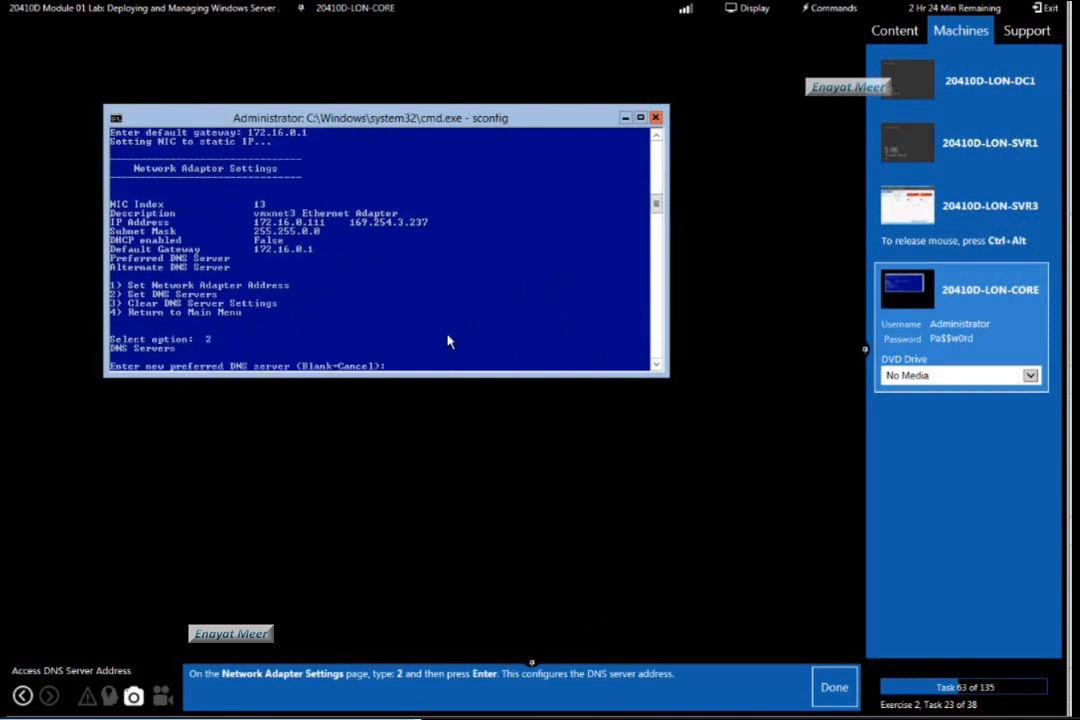
click(832, 688)
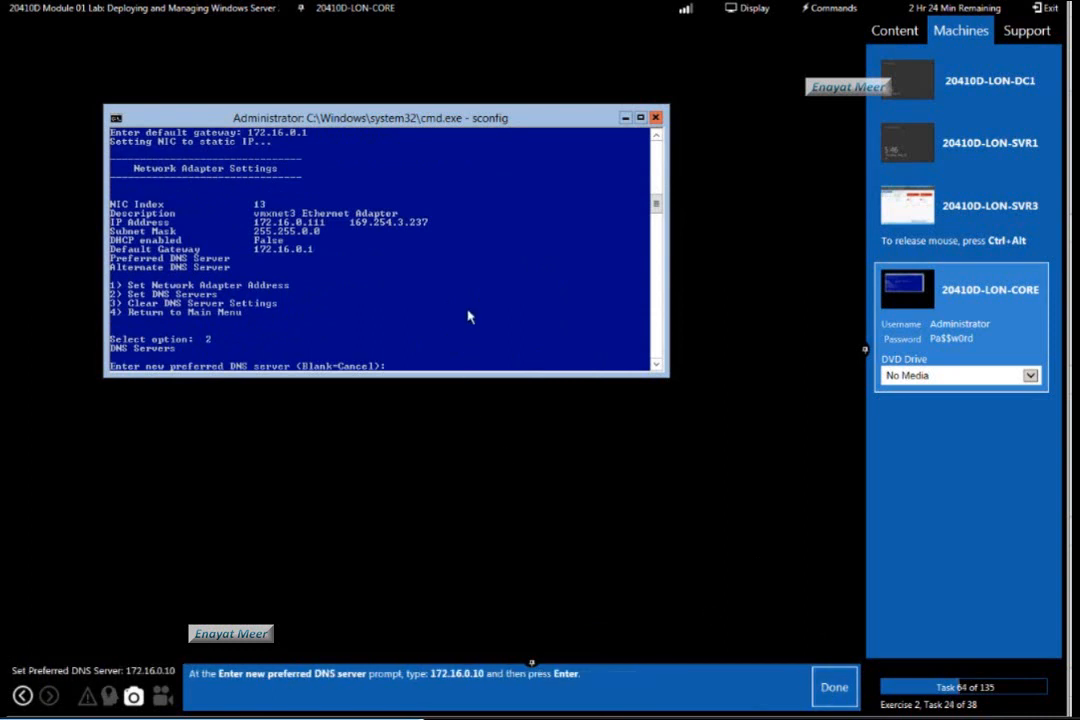
text(172.160)
key(BackSpace)
text(.0.10)
key(Return)
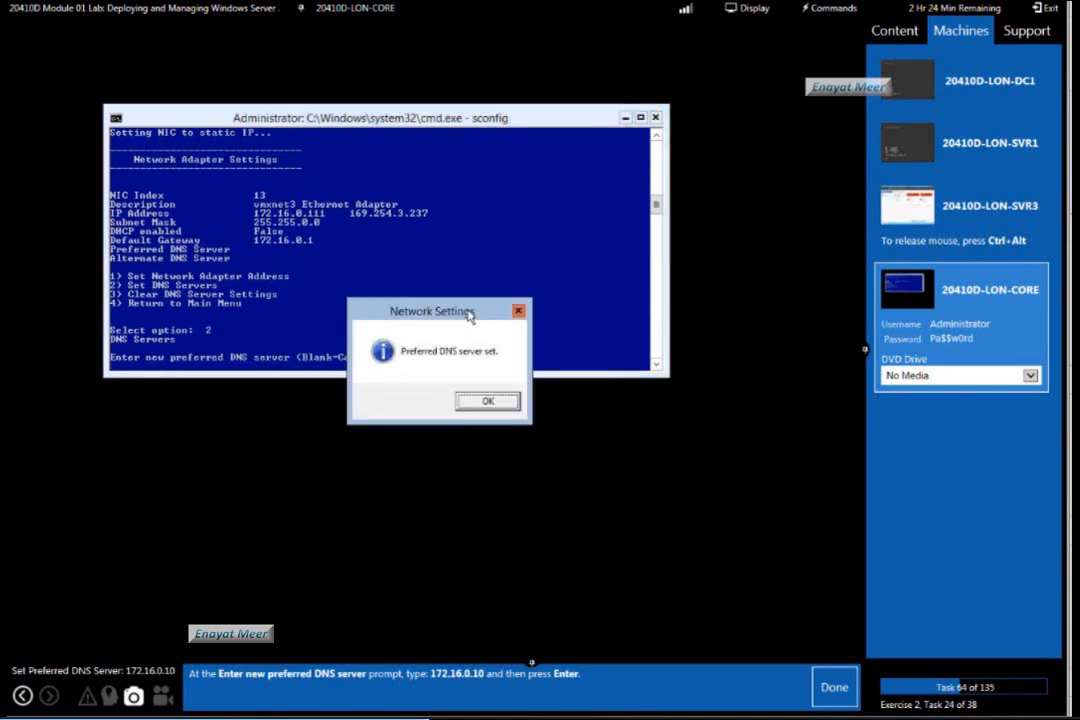
click(835, 689)
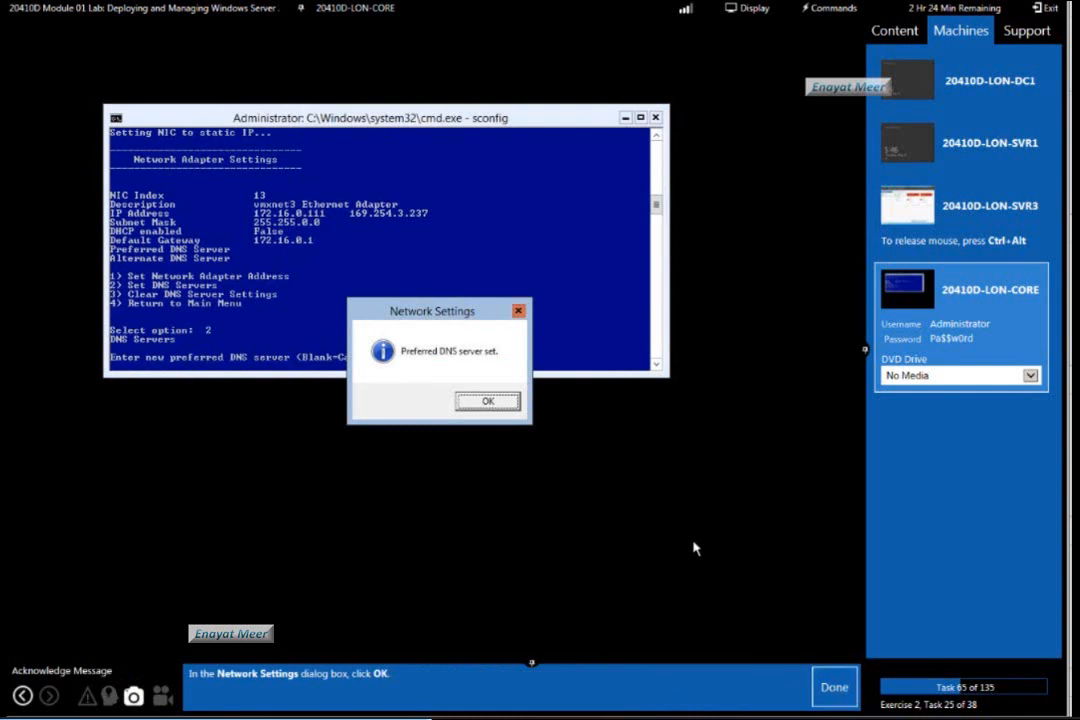
click(494, 401)
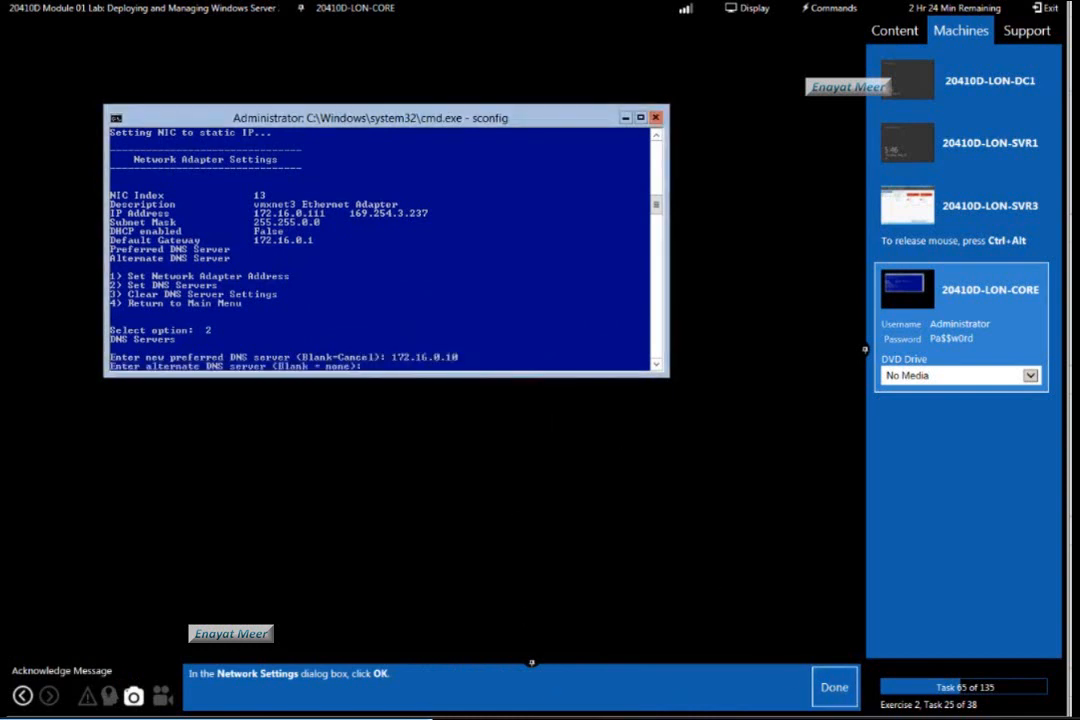
click(835, 687)
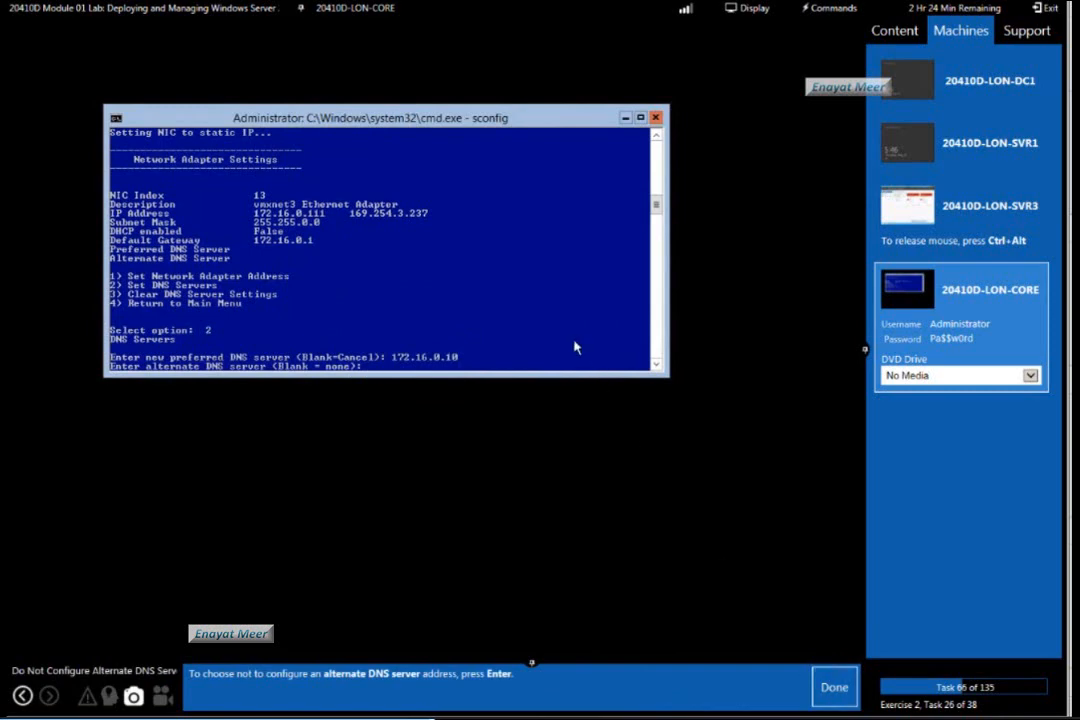
Leave the alternate DNS server blank, return to the main menu with option 4, and mark lab tasks 66 and 67 as done.
key(Return)
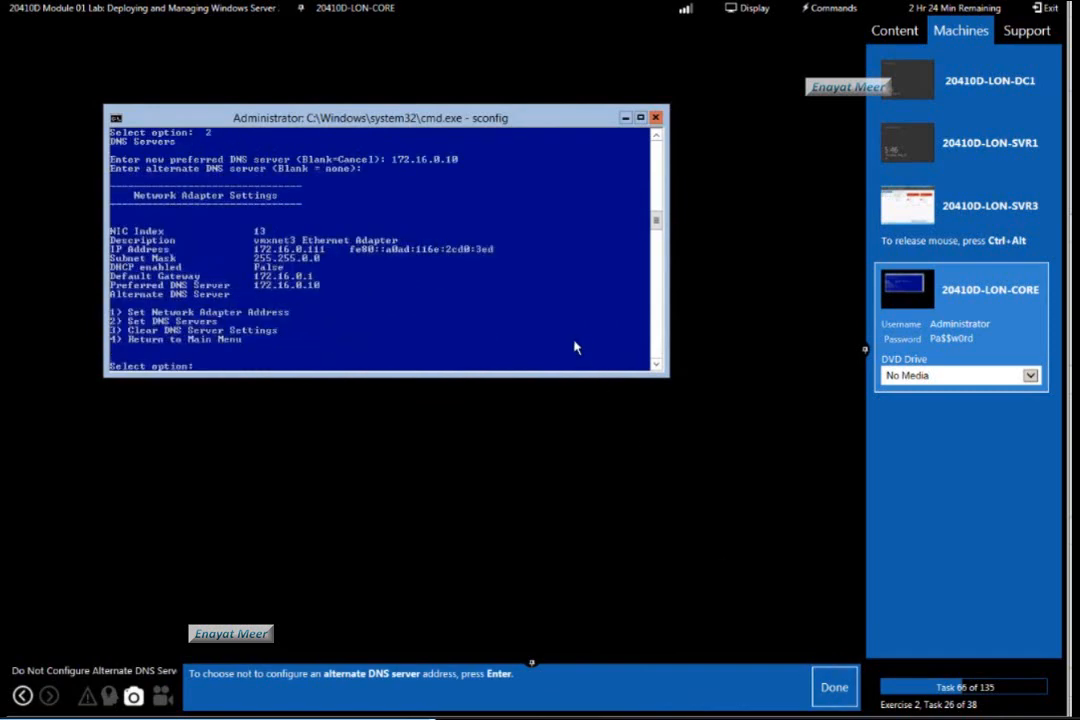
click(838, 698)
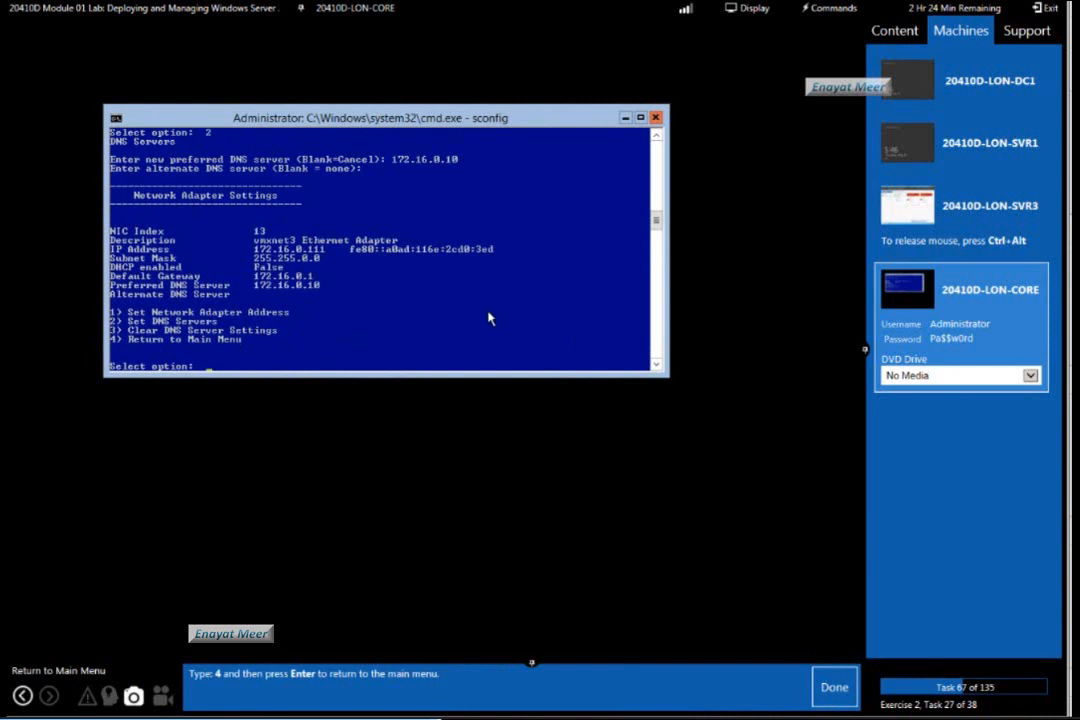
text(4)
key(Return)
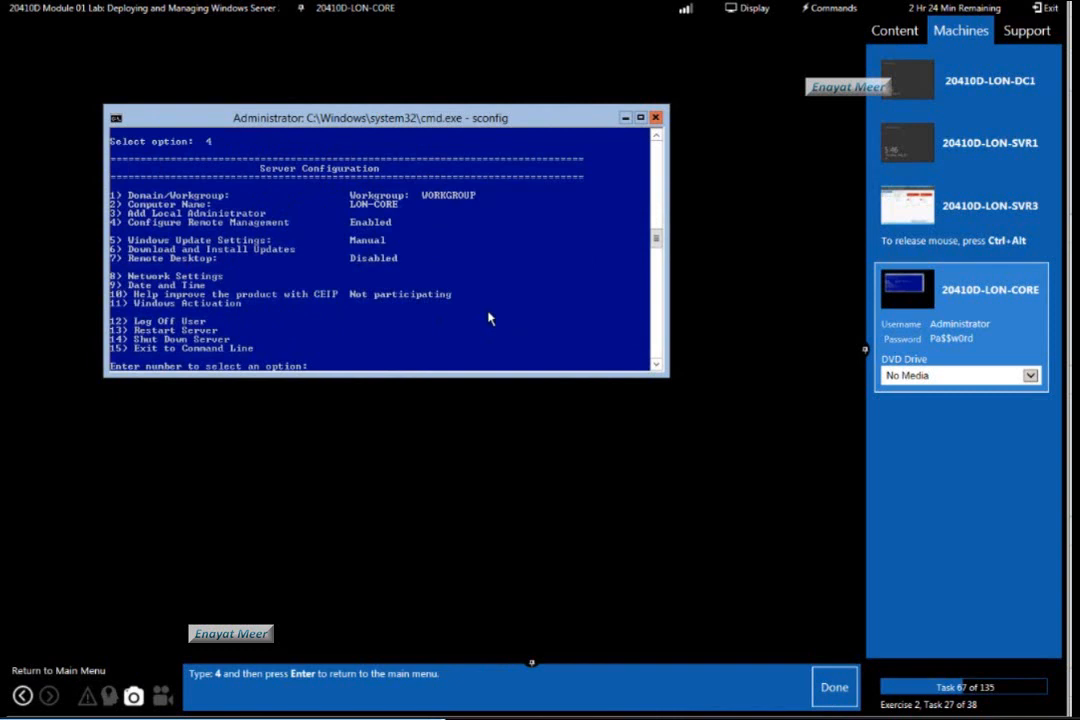
click(829, 688)
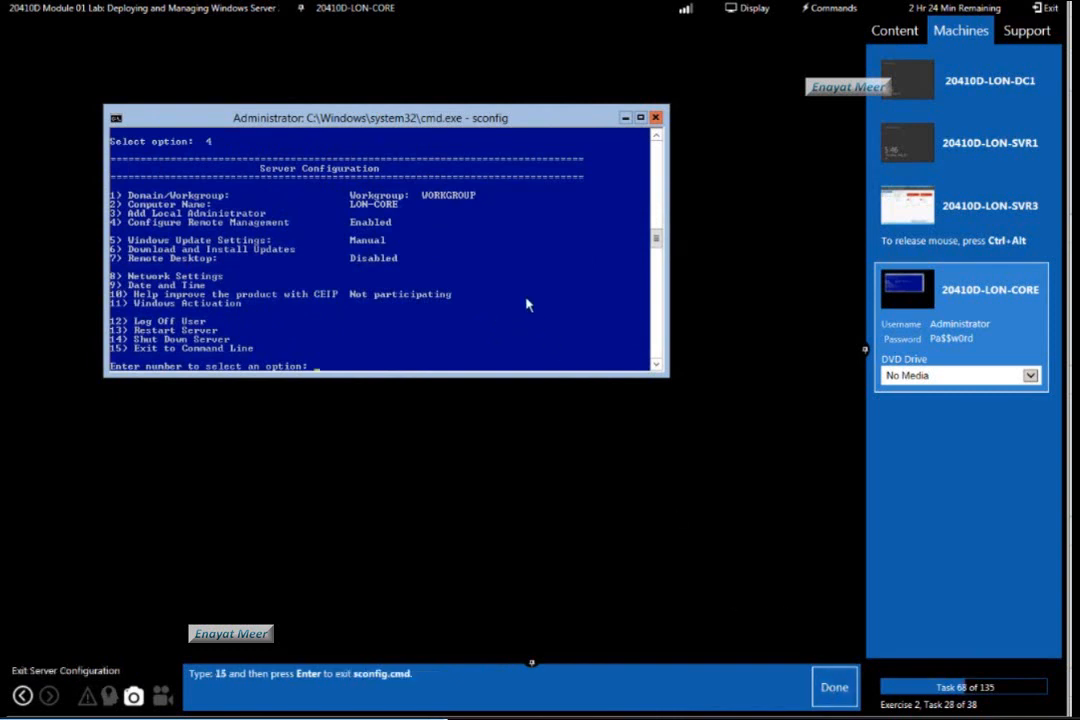
Exit Server Configuration to the command line with option 15 and mark lab task 68 as done.
text(15)
key(Return)
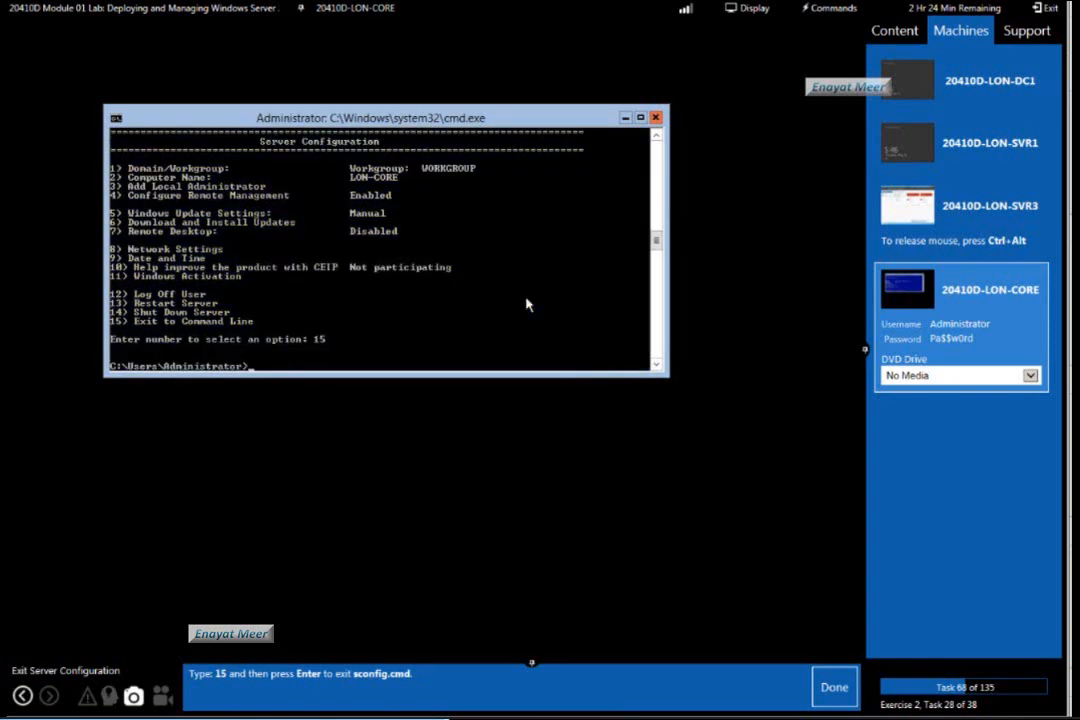
click(835, 686)
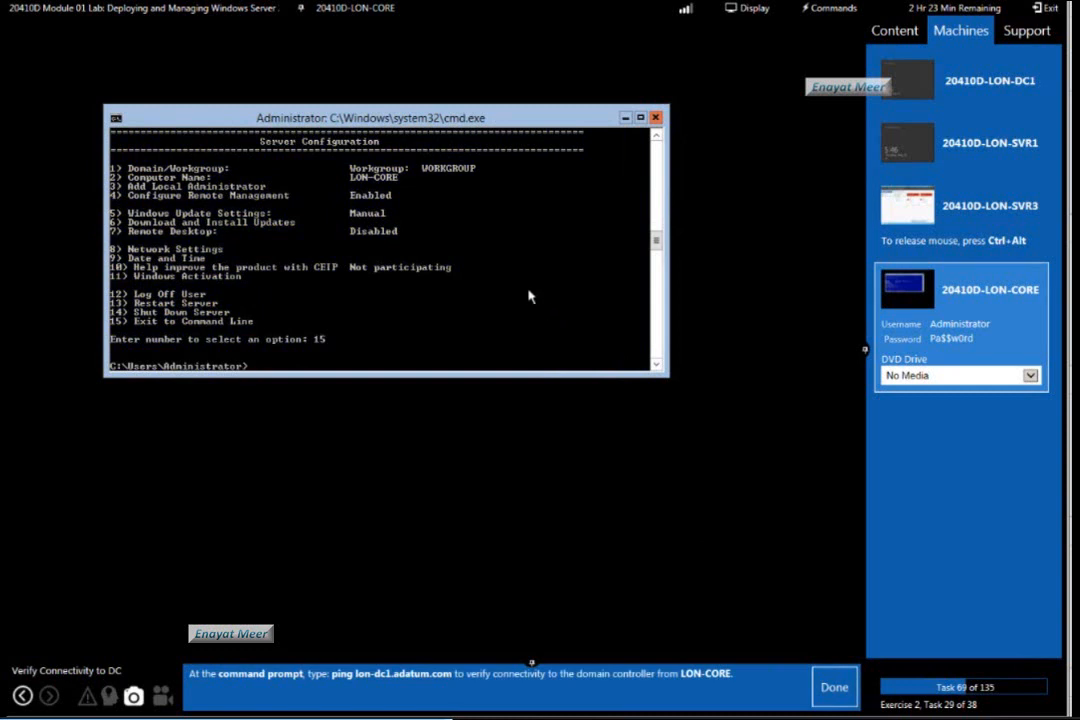
Ping lon-dc1.adatum.com to verify connectivity to the domain controller, and mark lab task 69 as done.
text(ping lon-dc1)
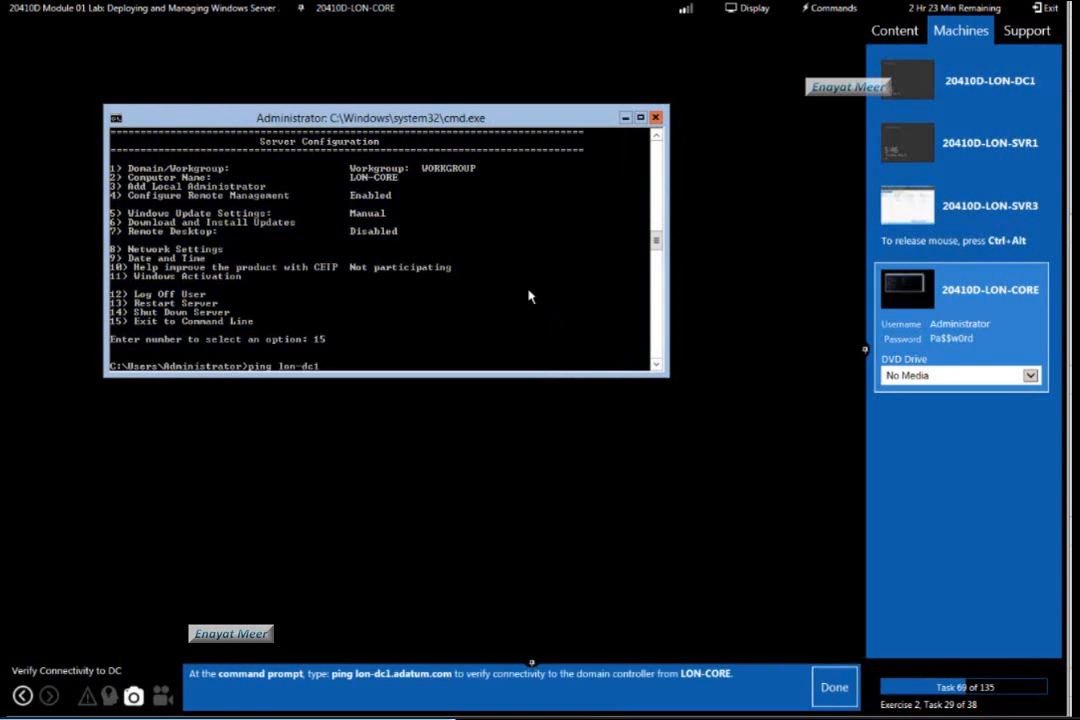
text(.adatum.com)
key(Return)
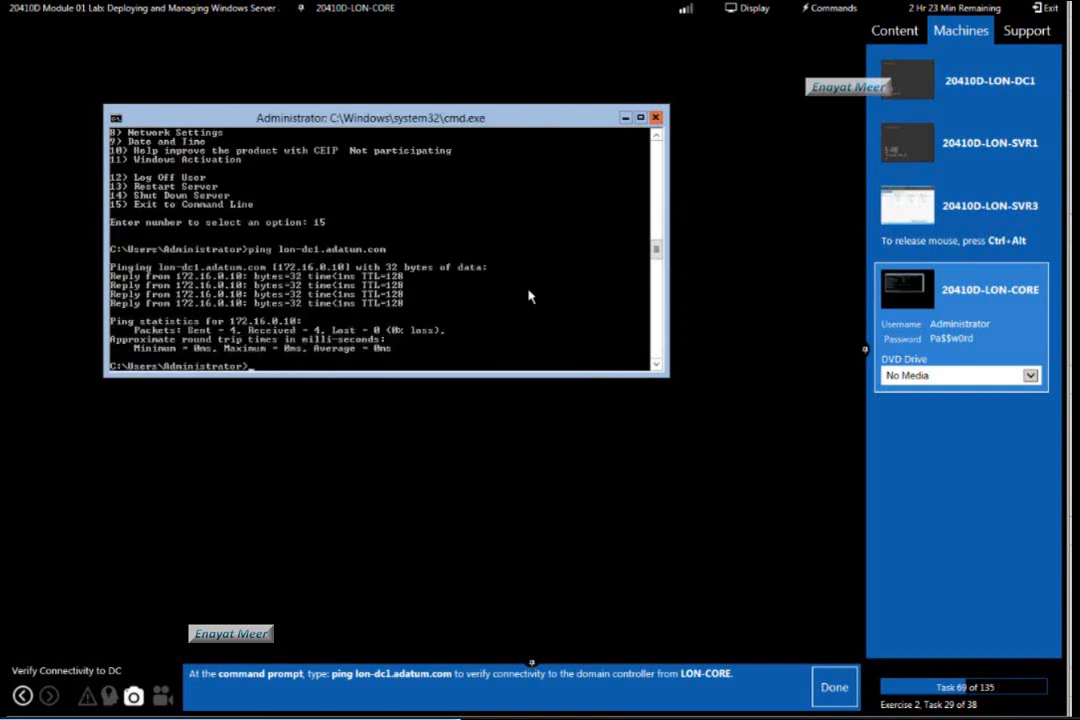
click(832, 697)
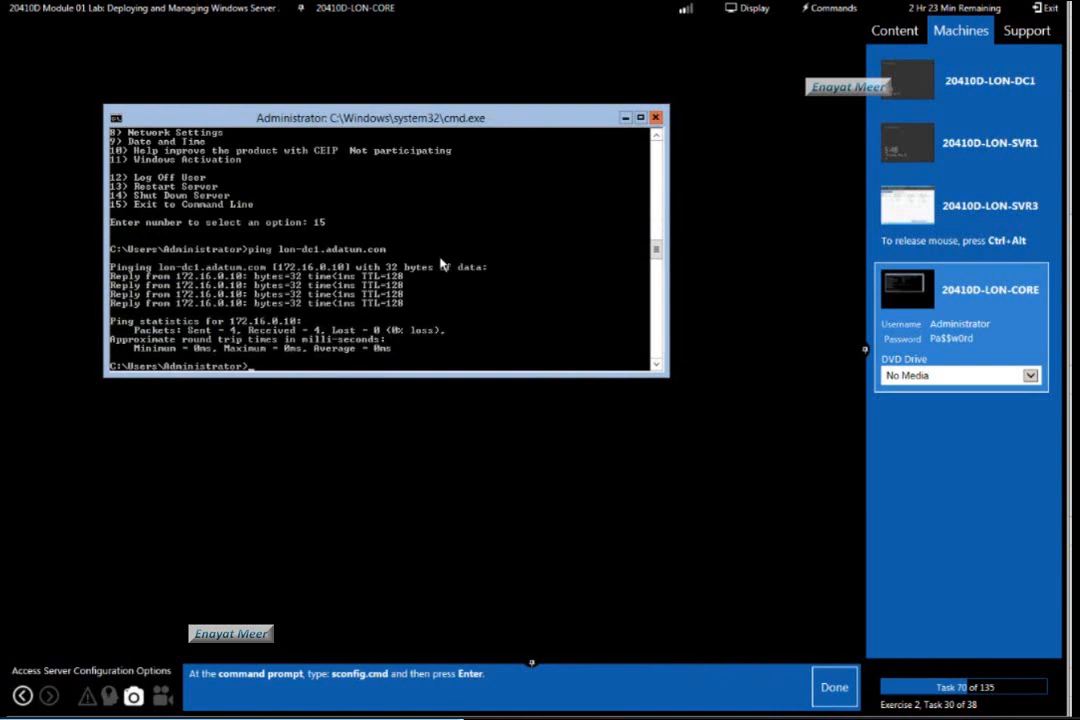
Run sconfig, open the Domain/Workgroup membership setting through option 1, and mark lab tasks 70 and 71 as done.
text(sconfig)
key(Return)
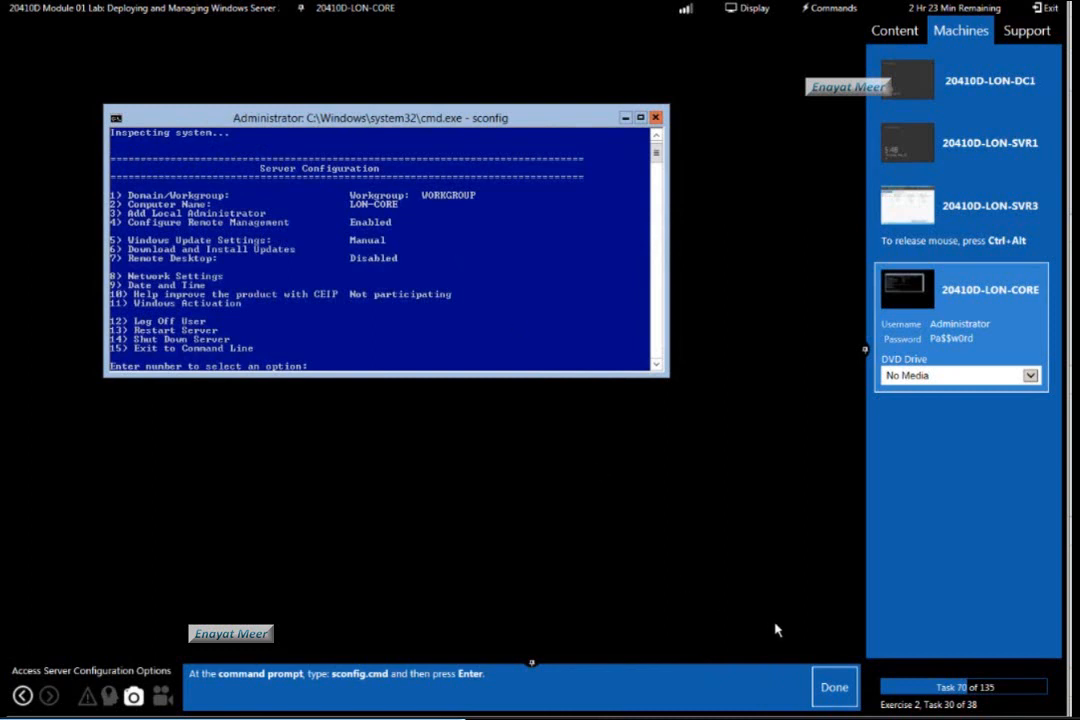
click(835, 687)
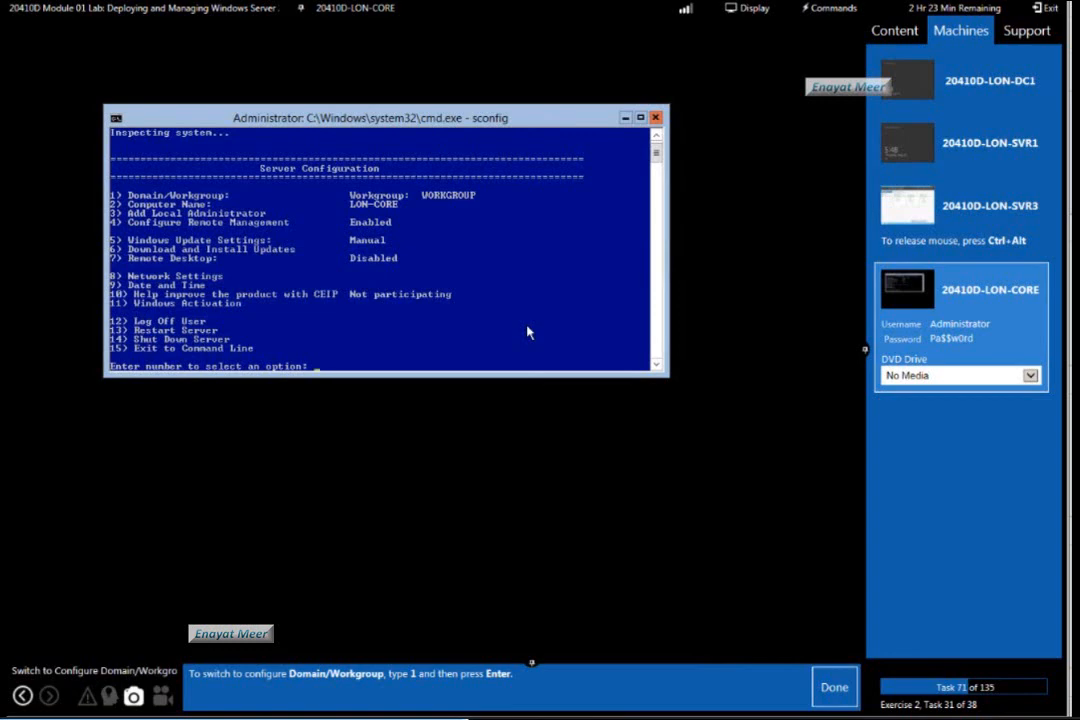
text(1)
key(Return)
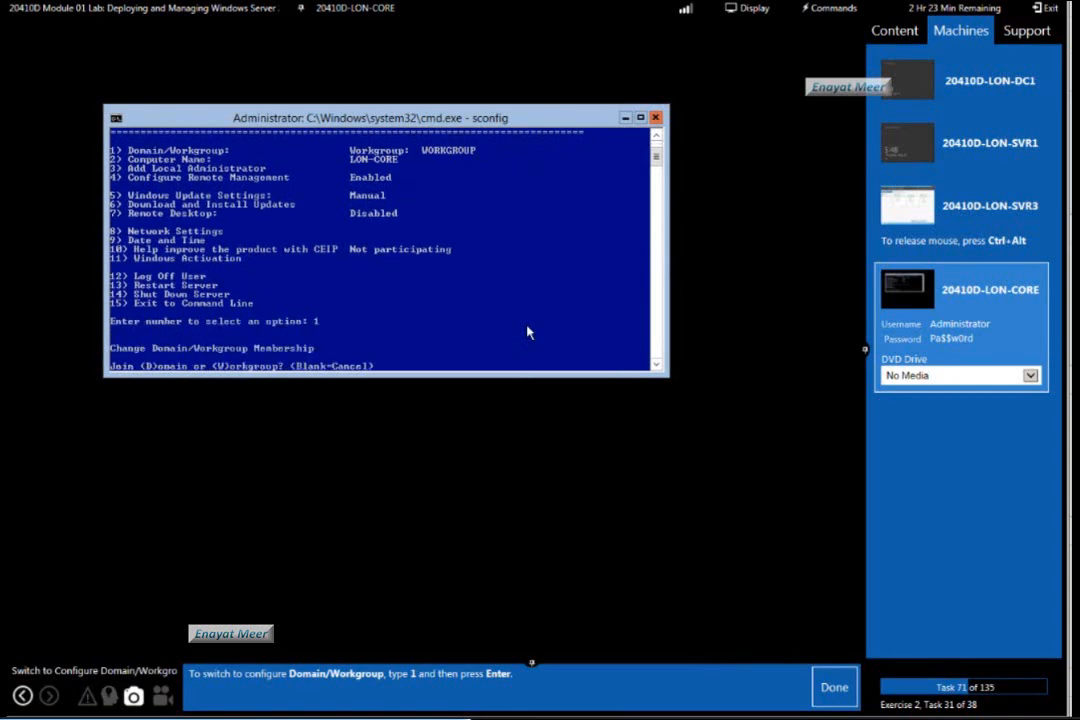
click(834, 687)
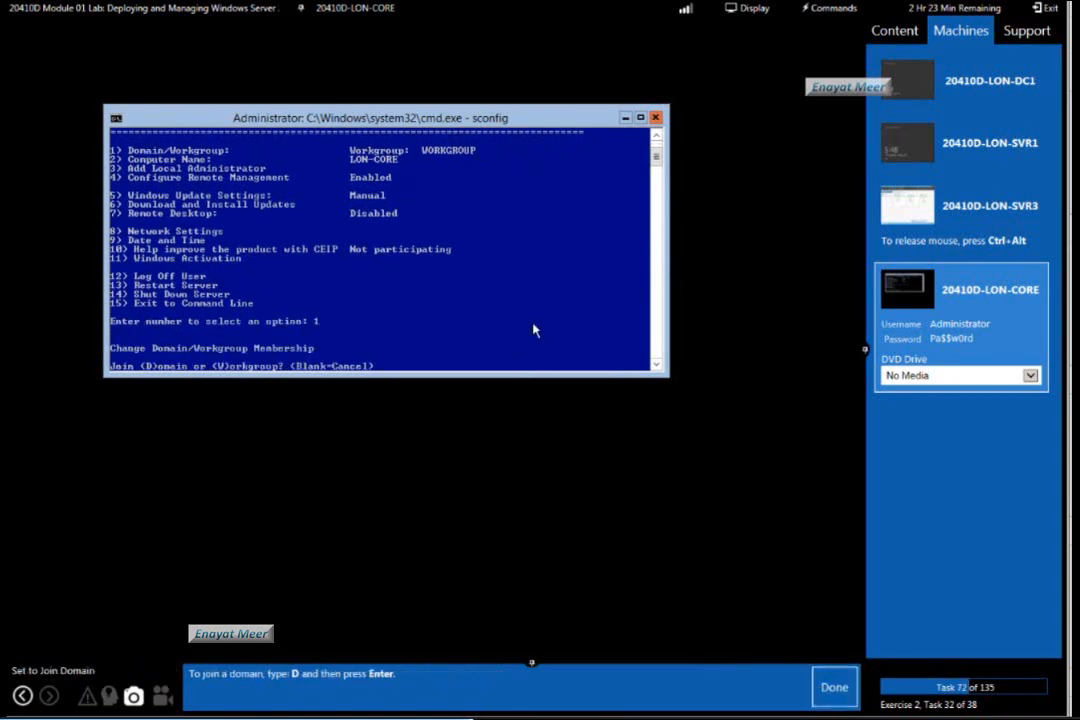
Choose to join a domain with option D, enter adatum.com as the domain name, and mark lab tasks 72 and 73 as done.
text(D)
key(Return)
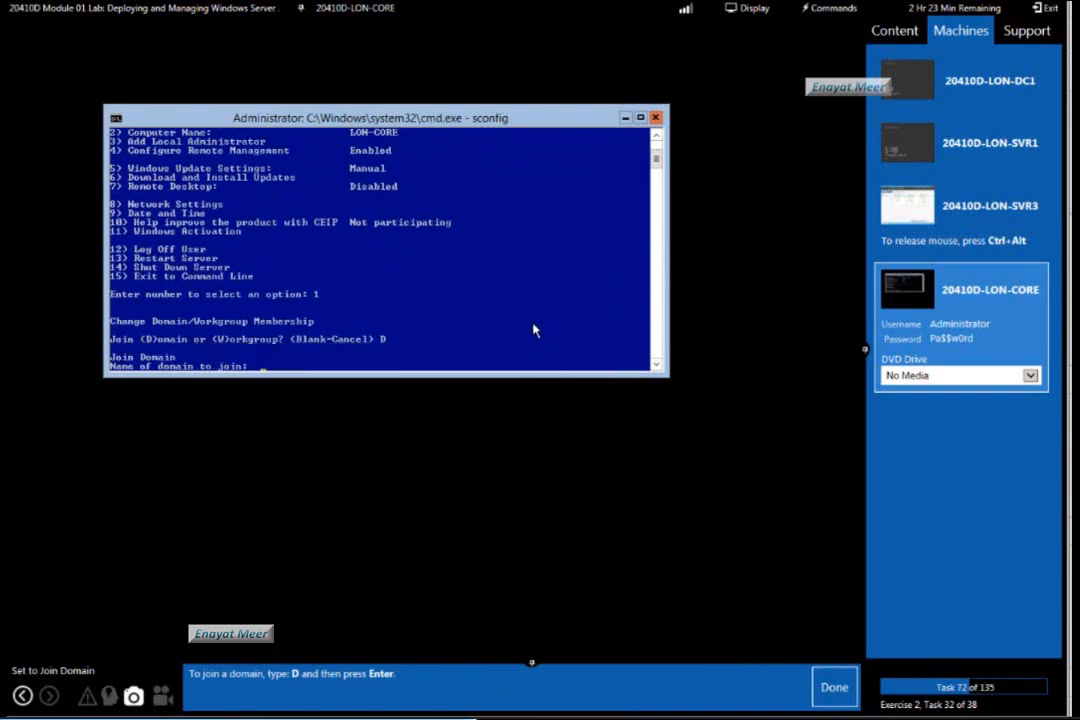
click(834, 687)
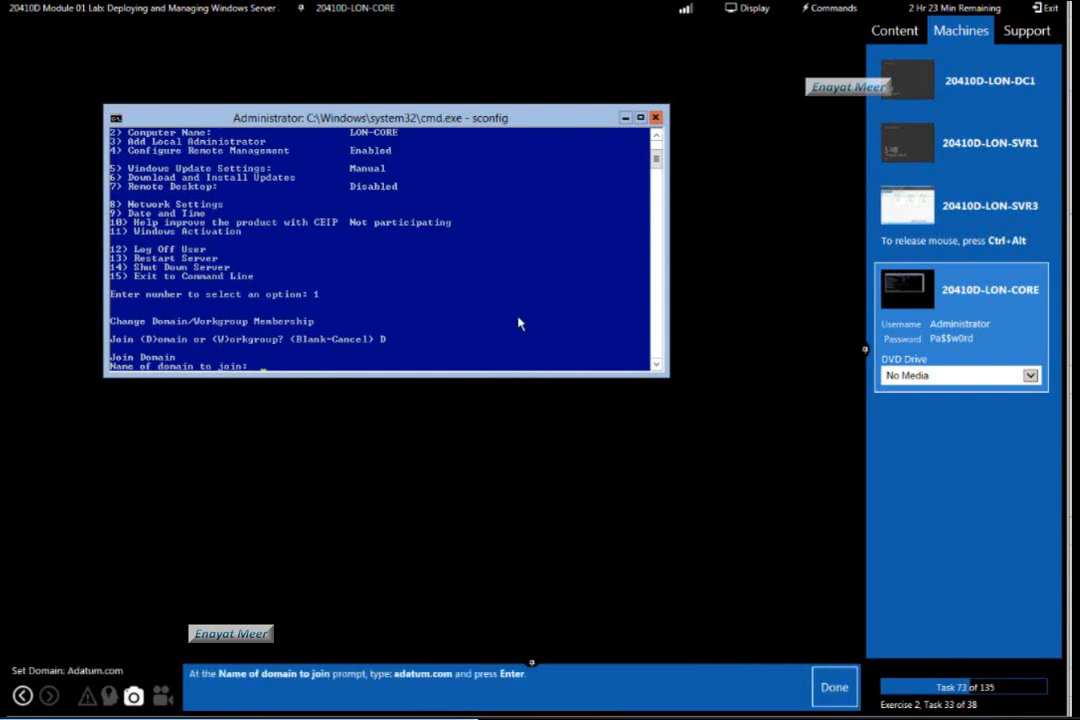
text(adatum.com)
key(Return)
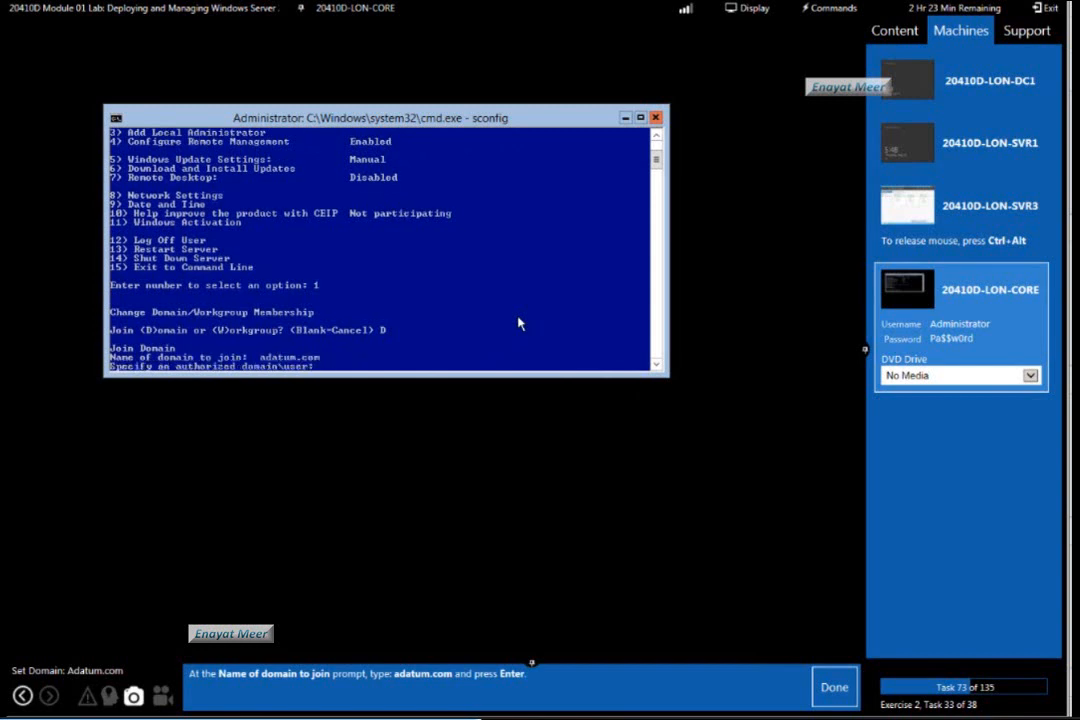
click(834, 687)
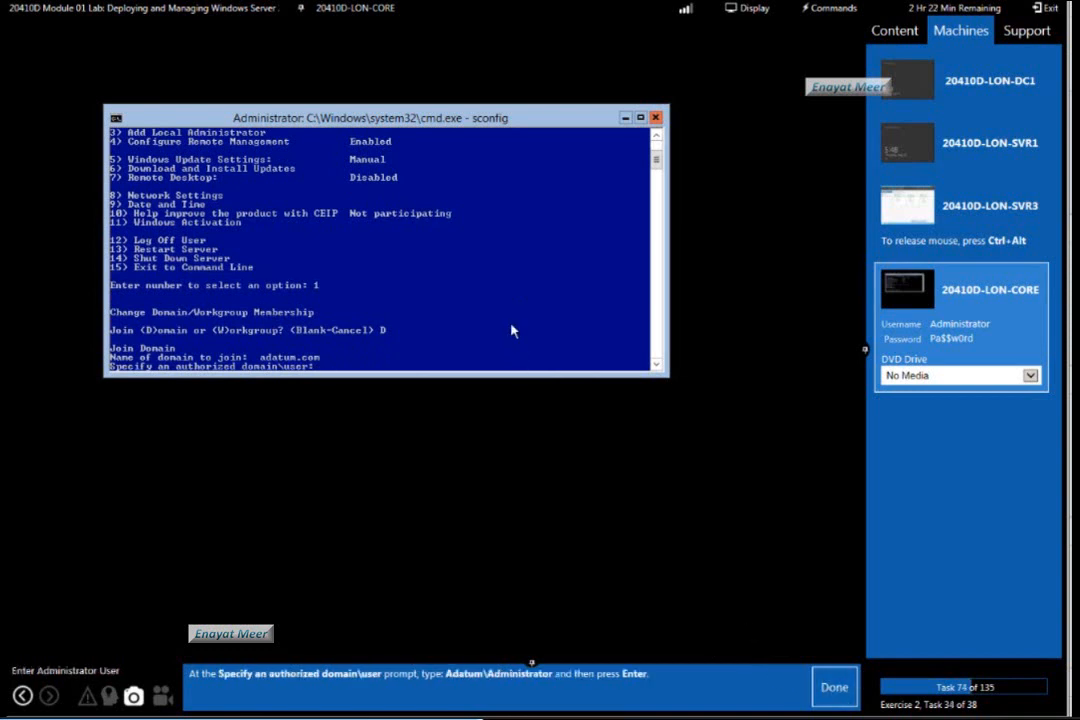
Specify adatum\administrator as the authorized domain user for the join, and mark lab task 74 as done.
text(adatum\administrator)
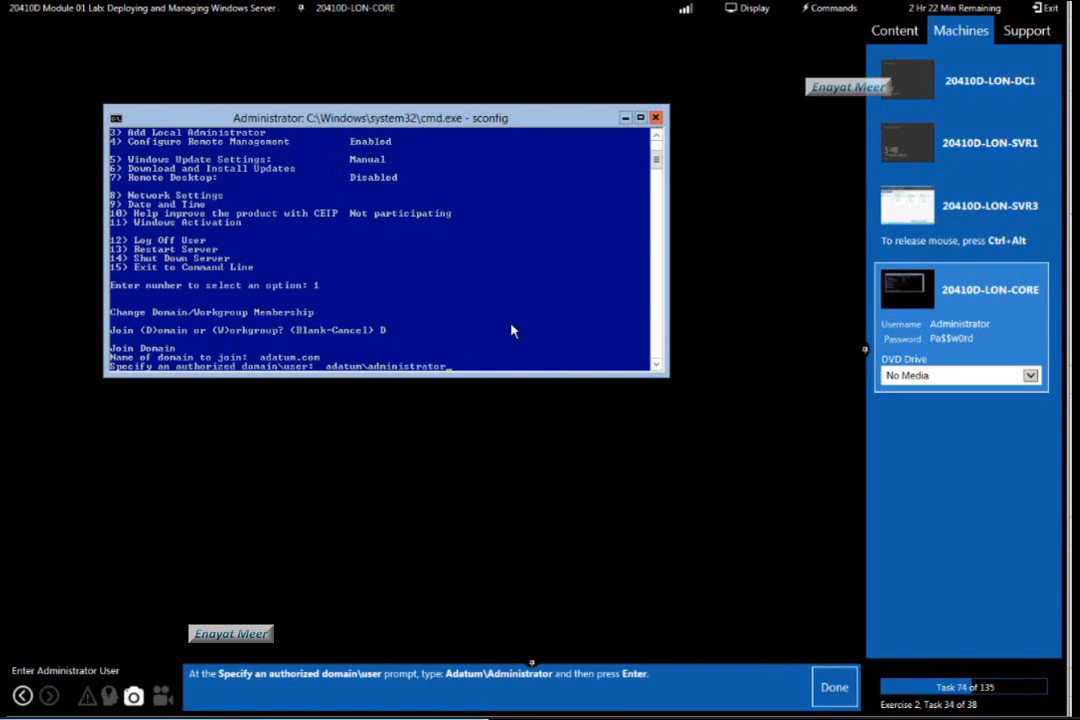
key(Return)
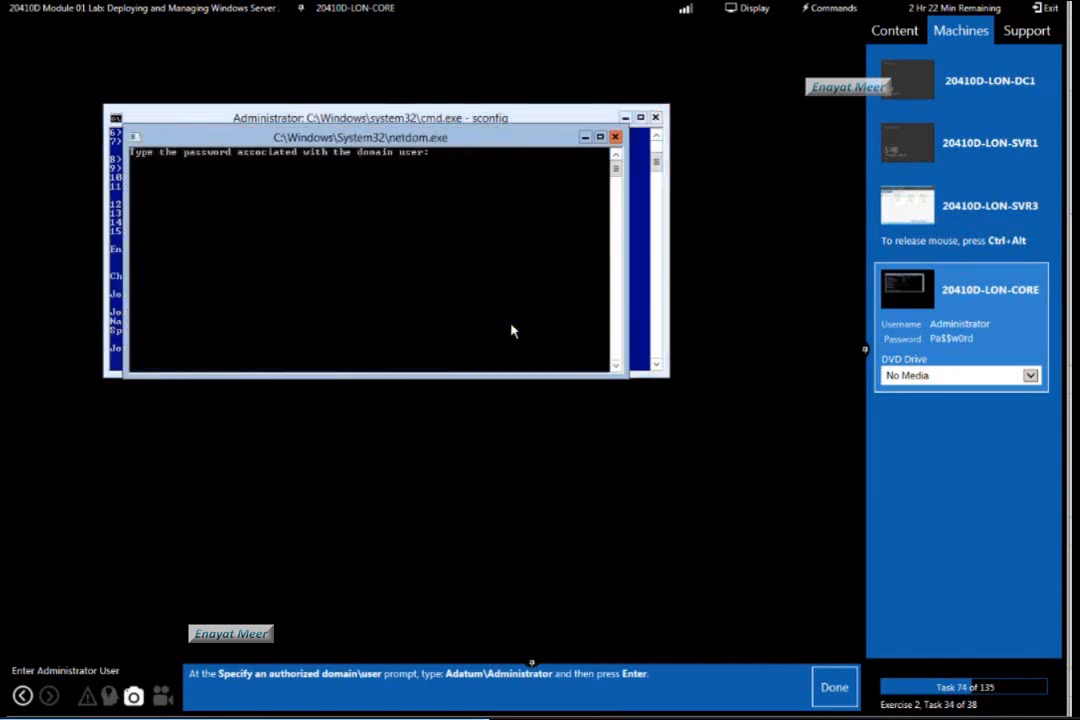
click(840, 700)
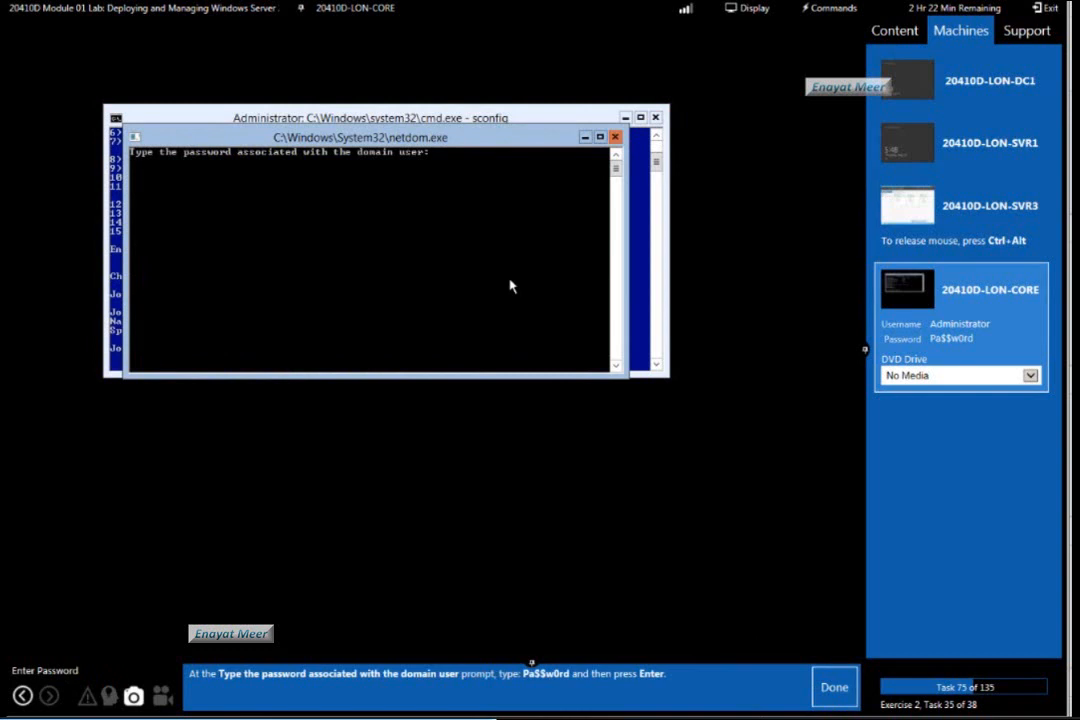
Submit the domain user's password, restart LON-CORE without changing its computer name, and mark lab tasks 75 to 77 as done.
key(Return)
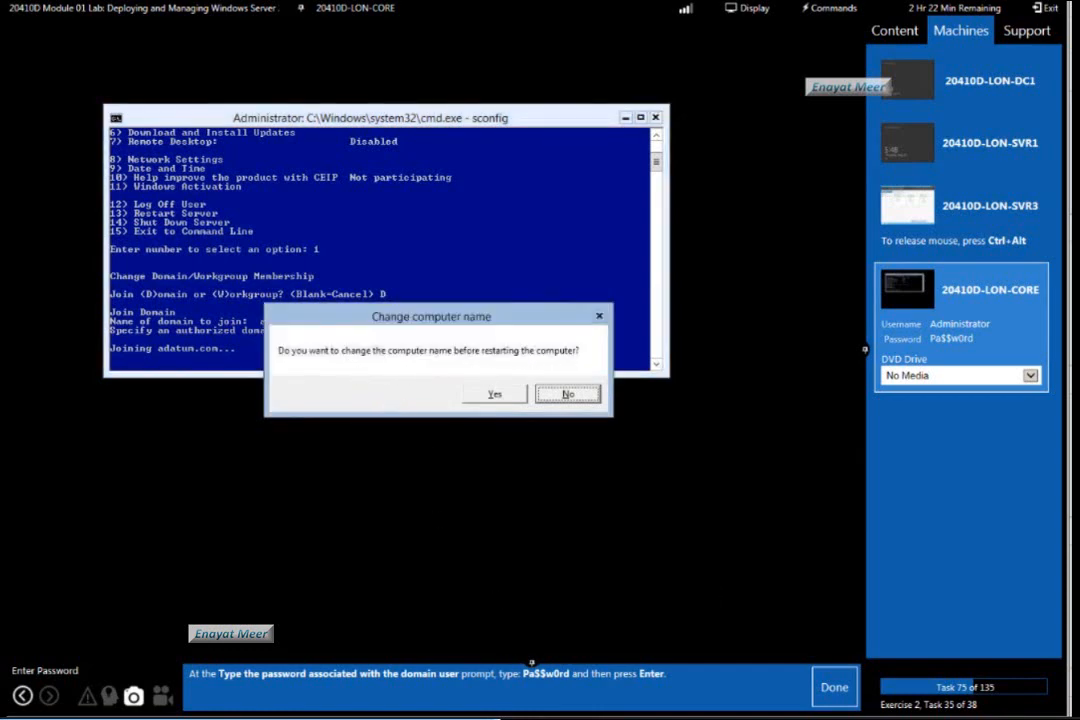
click(838, 689)
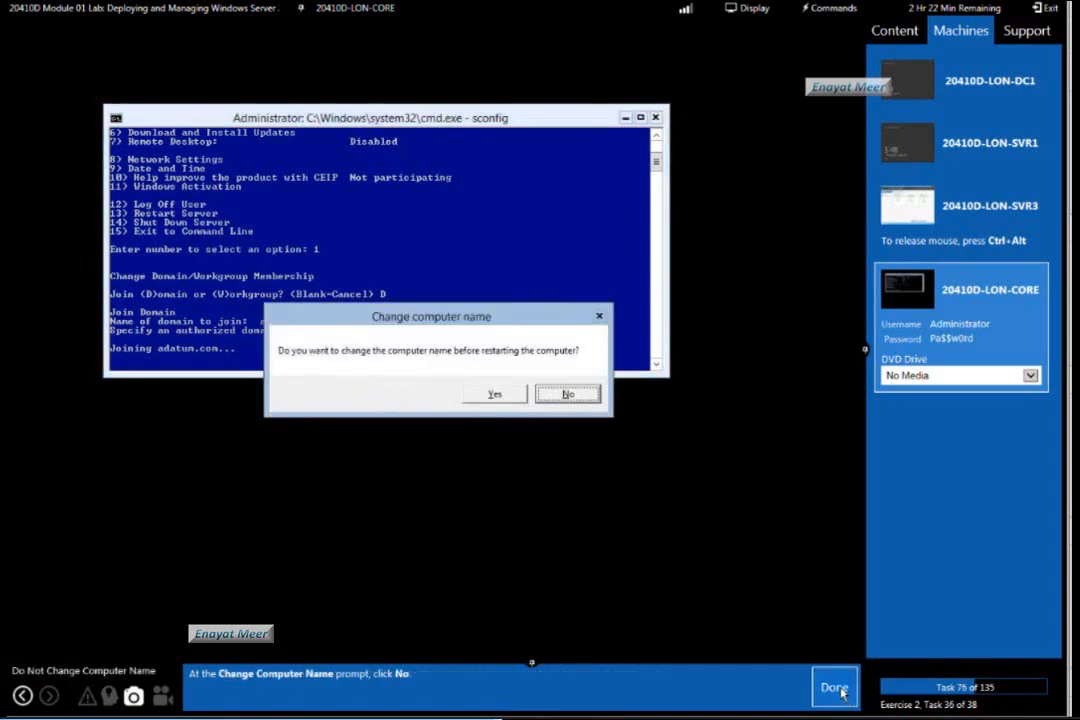
click(567, 395)
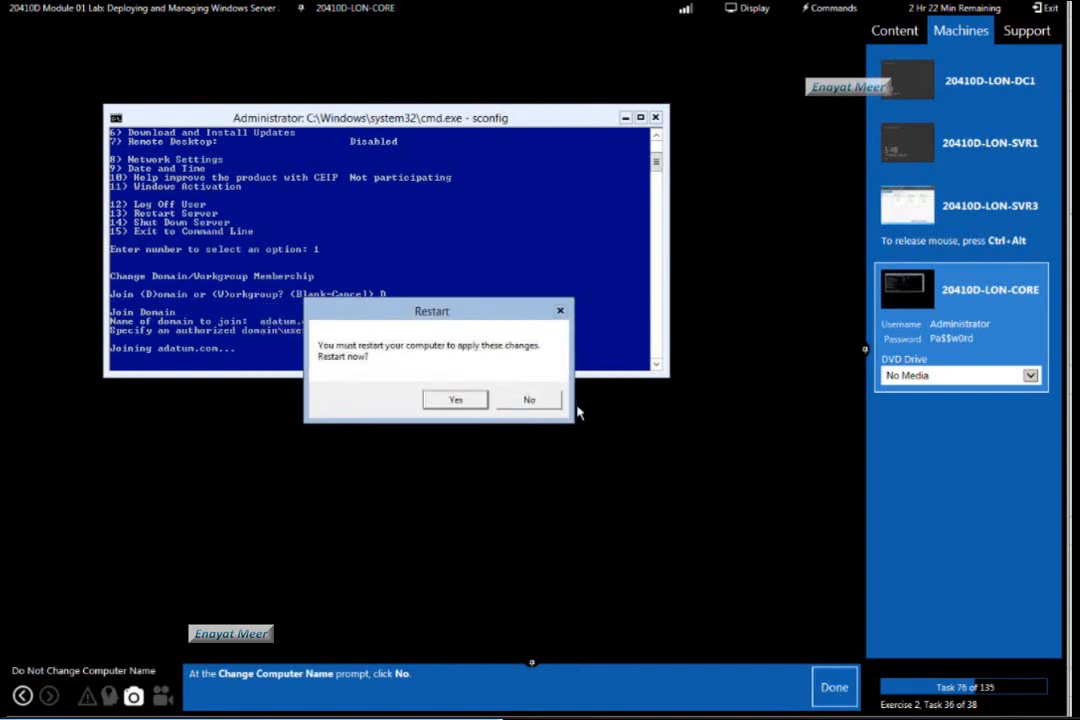
click(835, 688)
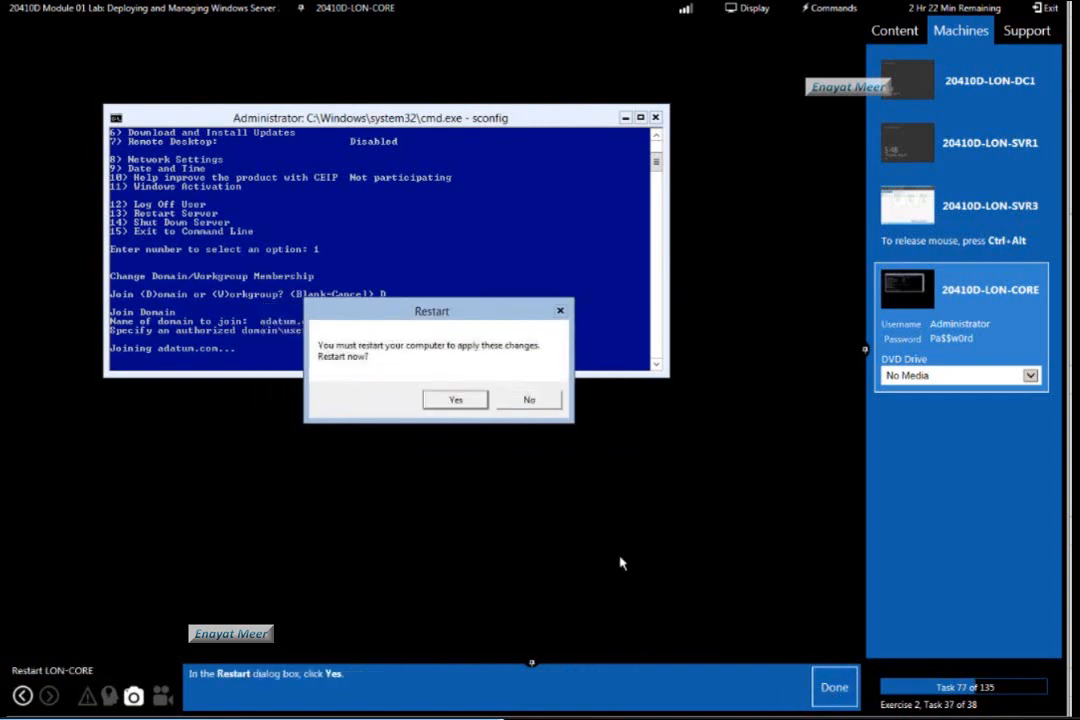
click(452, 399)
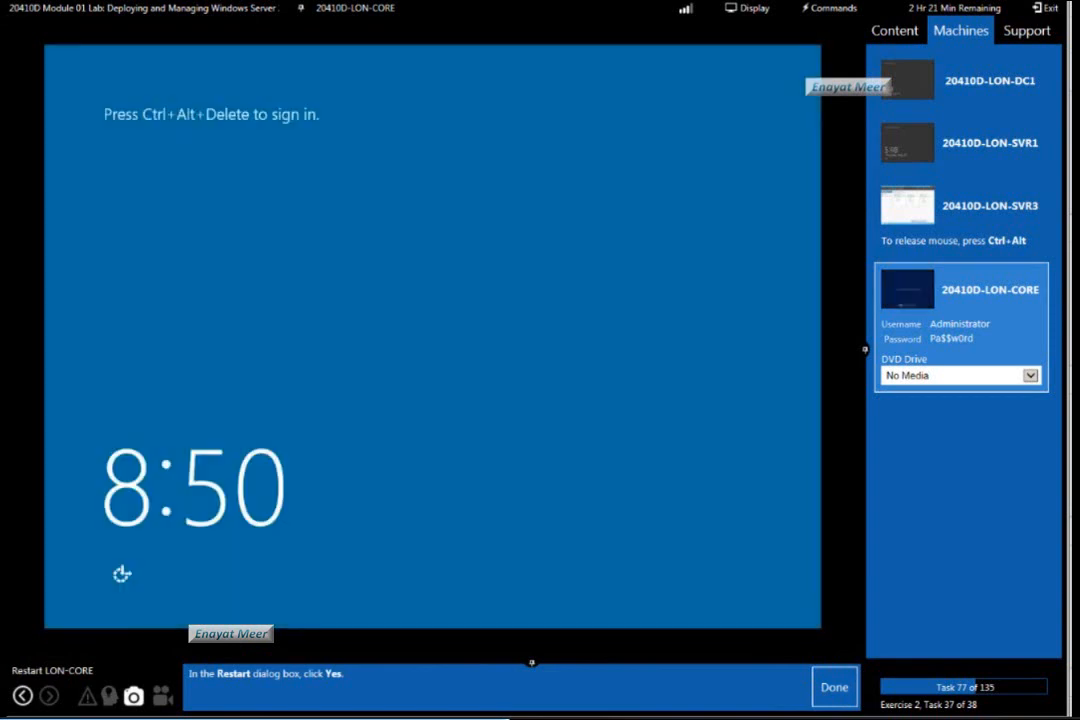
click(834, 687)
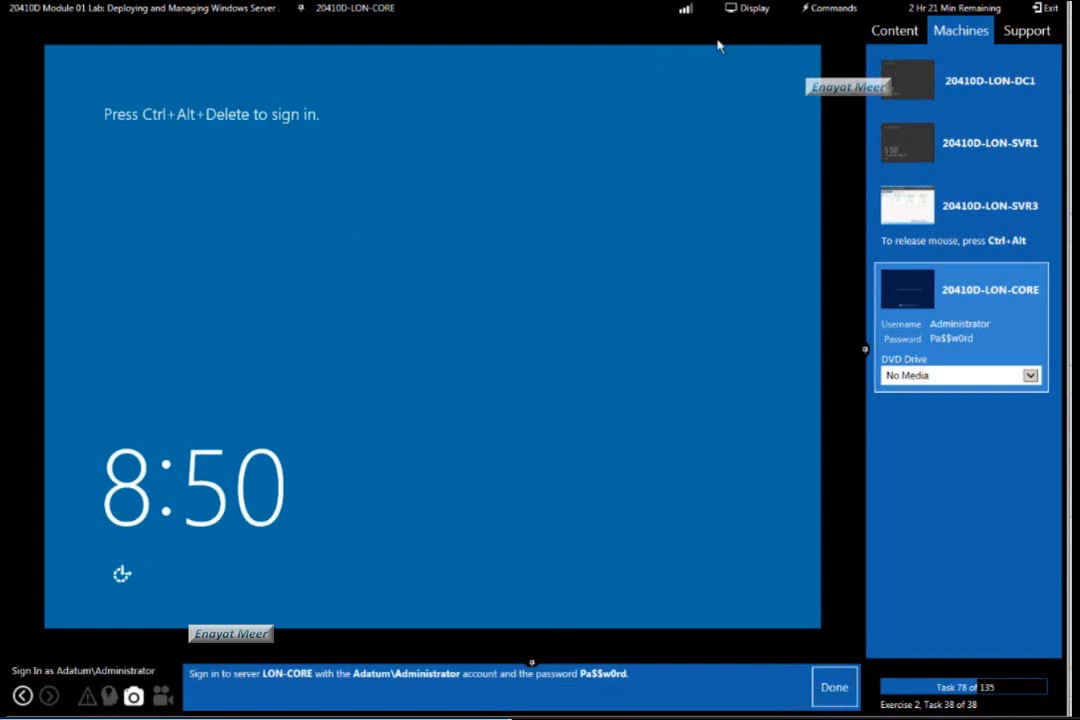
Sign in to LON-CORE through Other user with the user name Administrator and the account password, and mark lab task 78 as done.
click(834, 8)
click(818, 30)
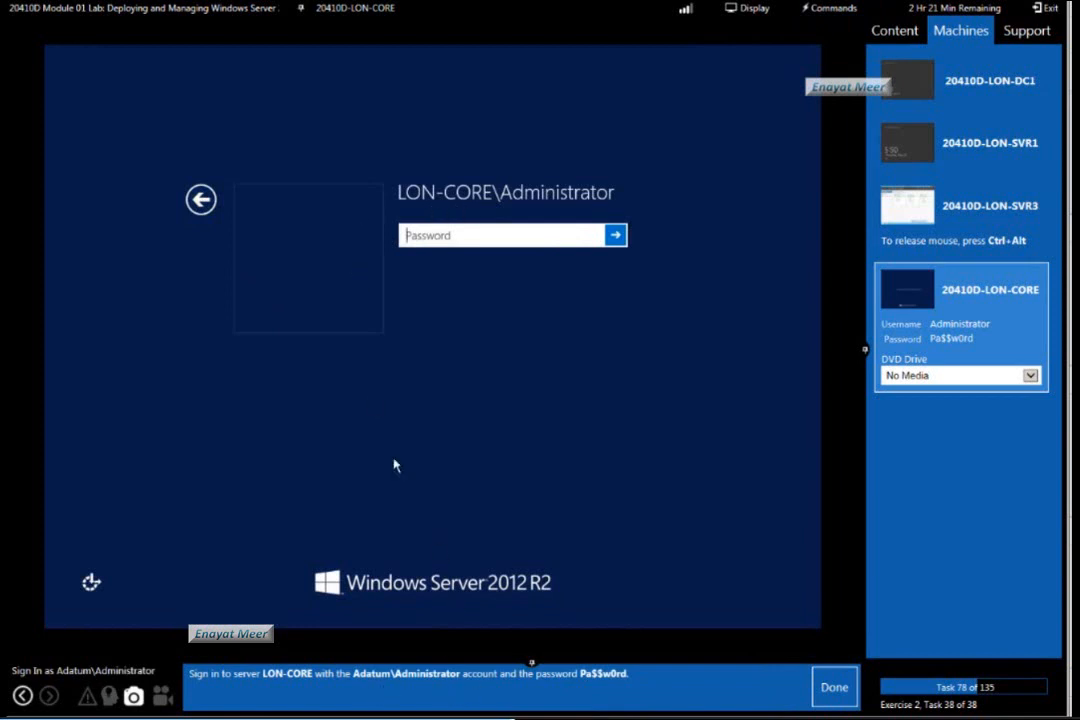
click(200, 199)
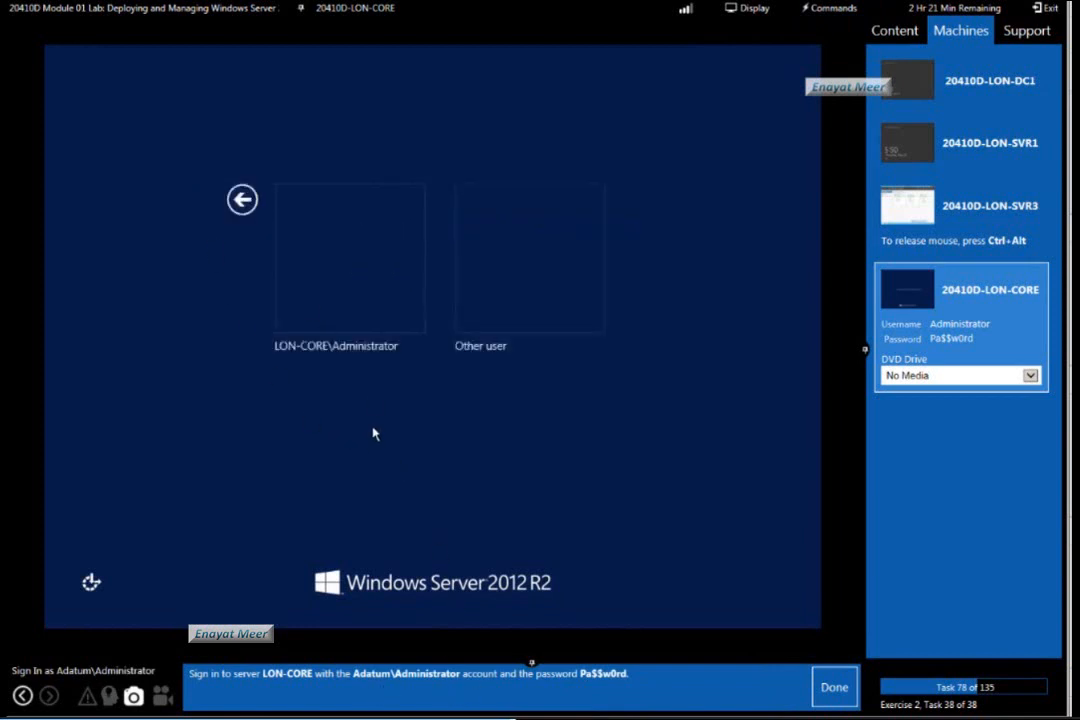
click(489, 287)
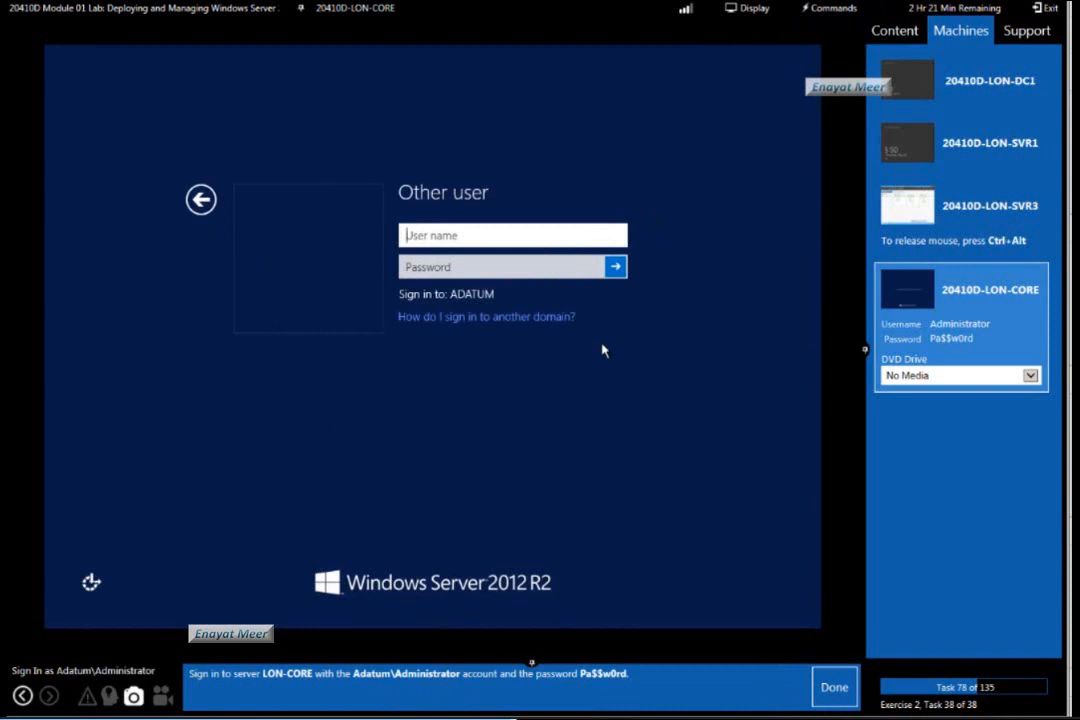
text(ministrator)
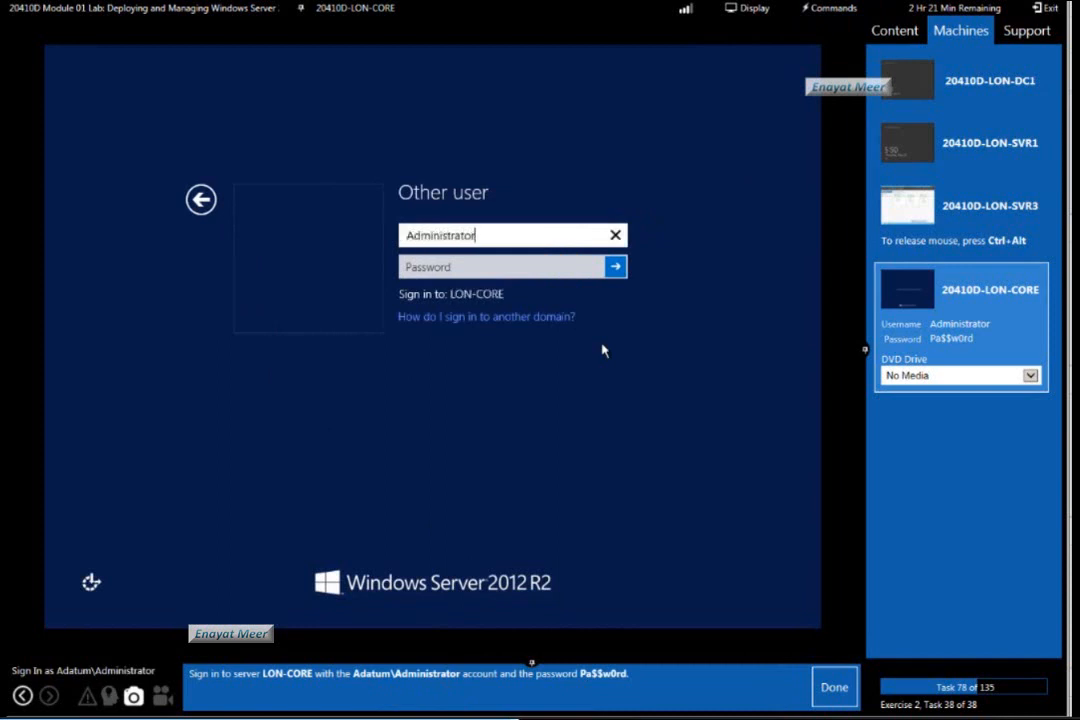
key(Tab)
text(Pa$$w)
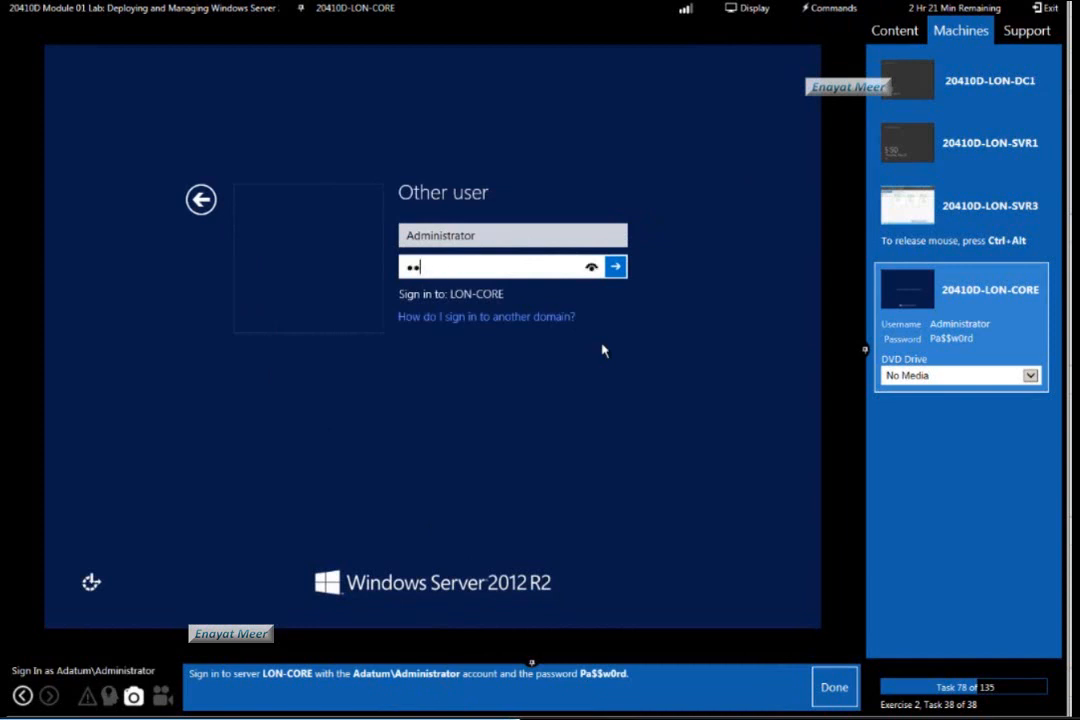
text(0rd)
key(Return)
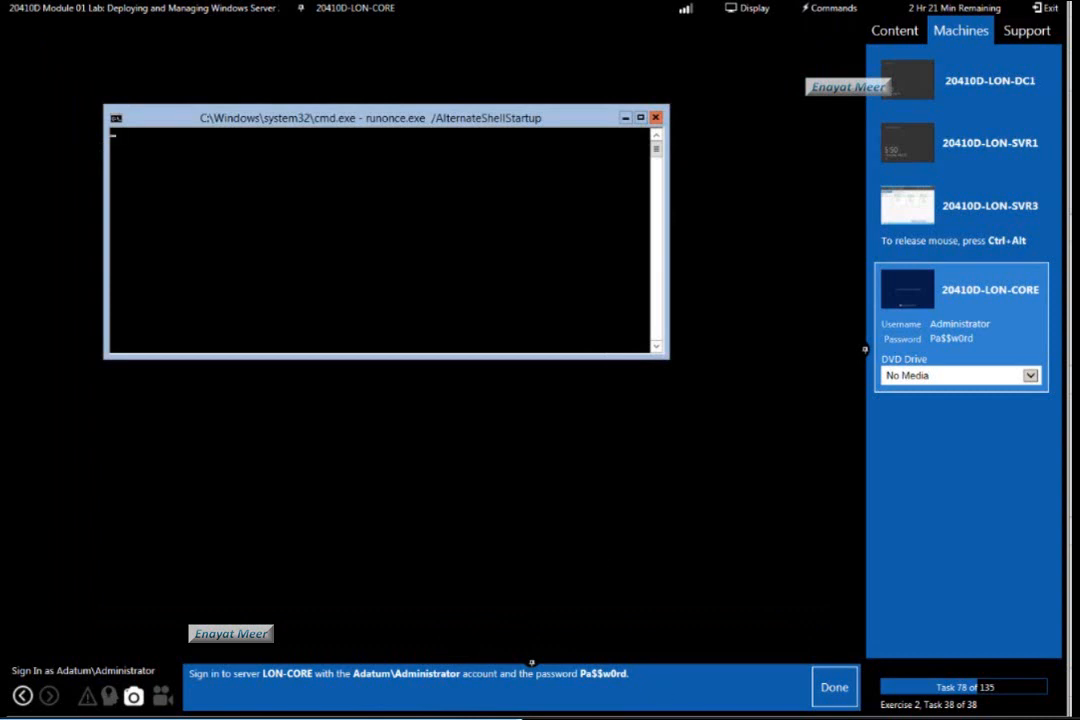
click(836, 689)
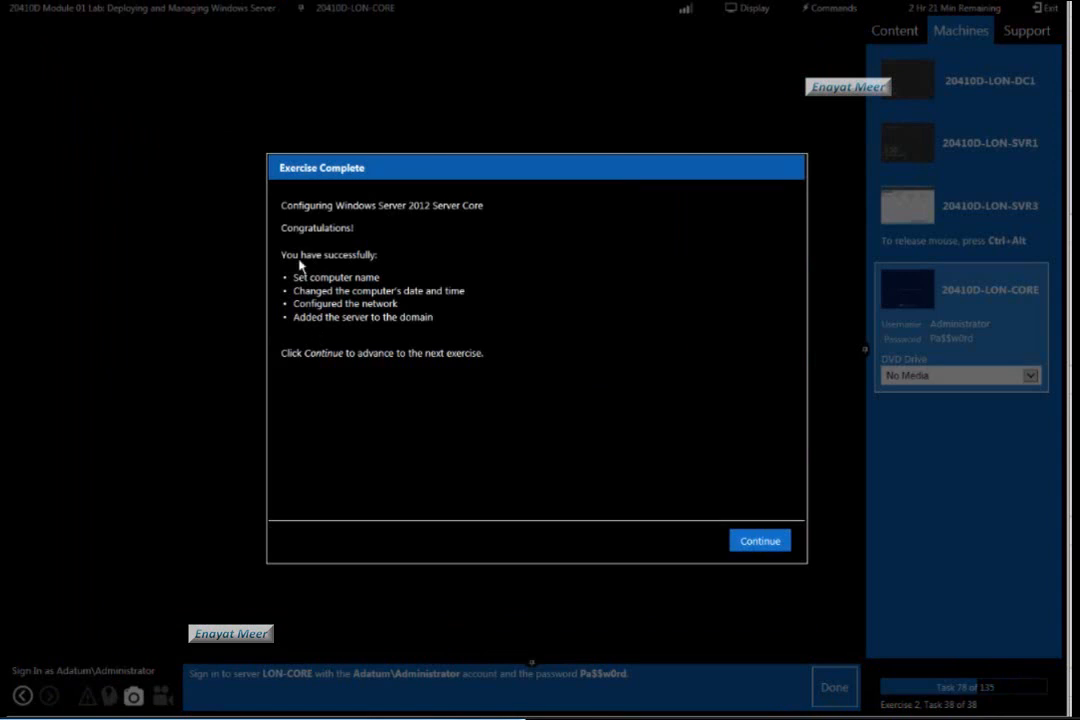
Read the Exercise Complete summary and the introduction to exercise 3, Managing Servers, continuing past both.
drag(282, 205, 486, 355)
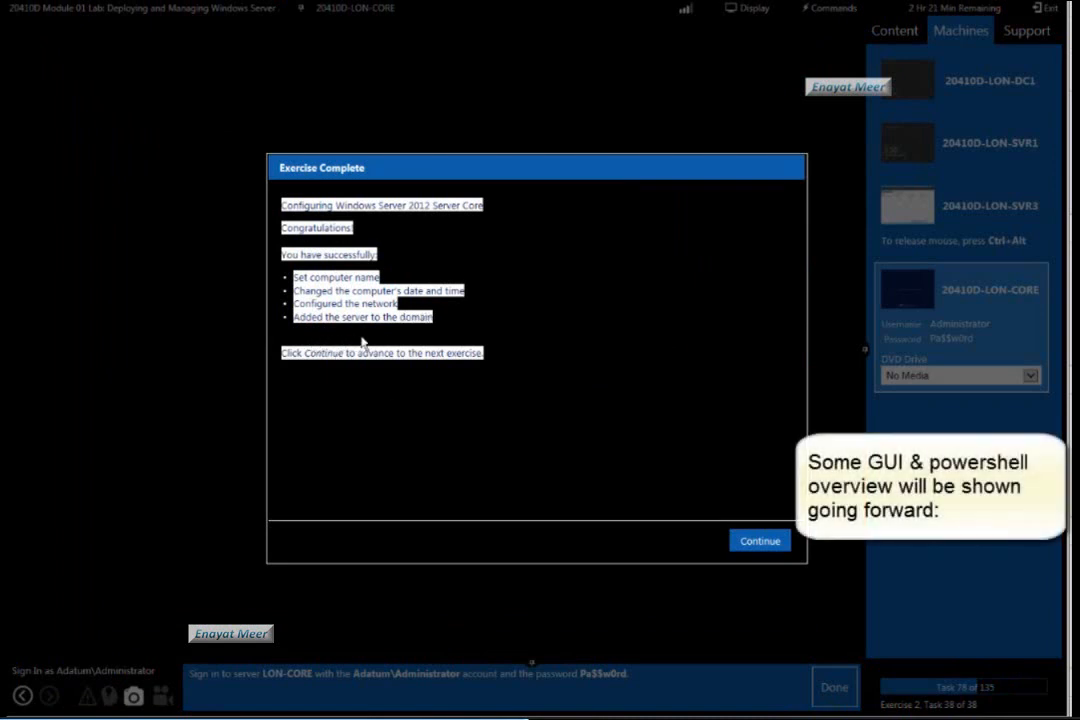
click(520, 510)
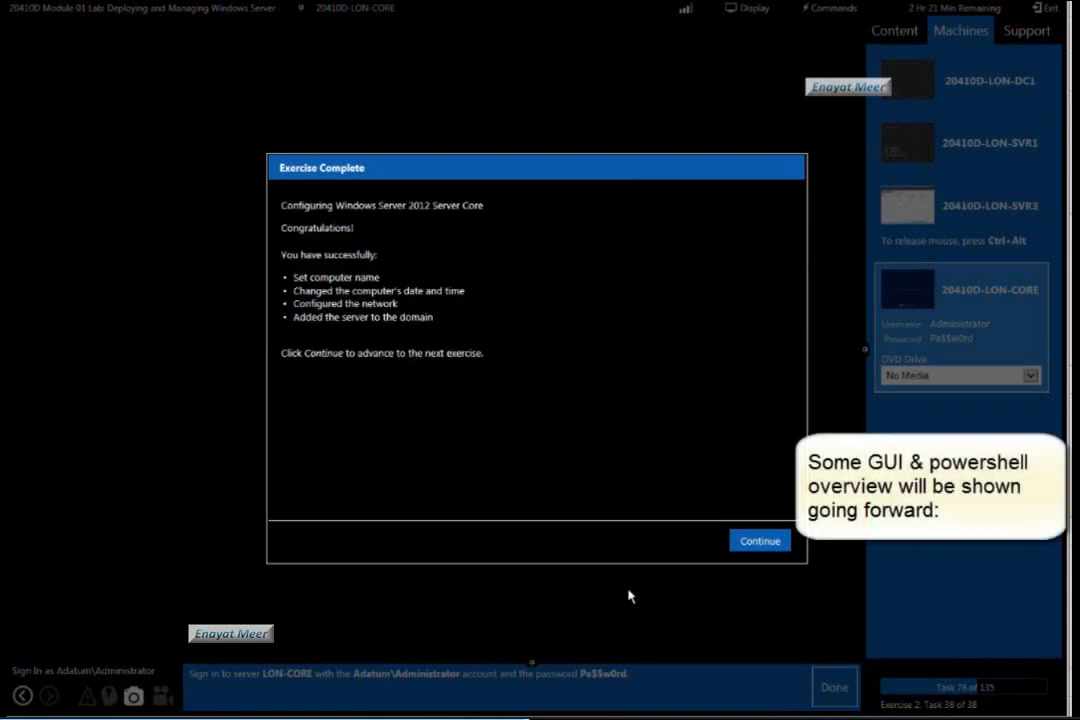
click(759, 542)
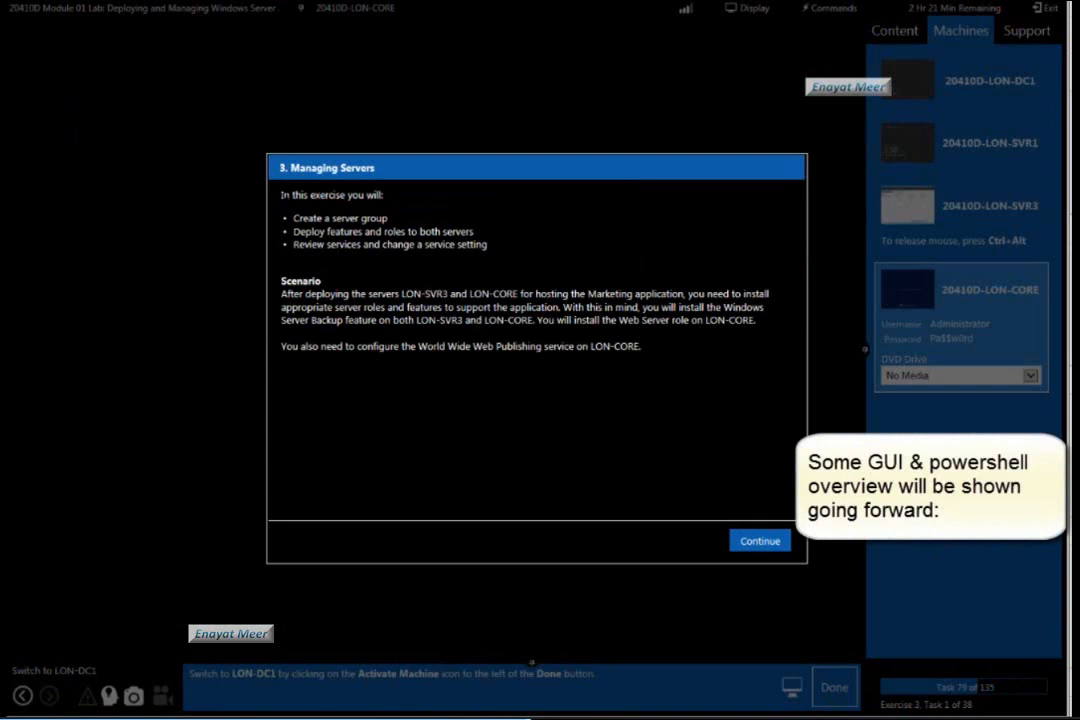
drag(281, 193, 642, 347)
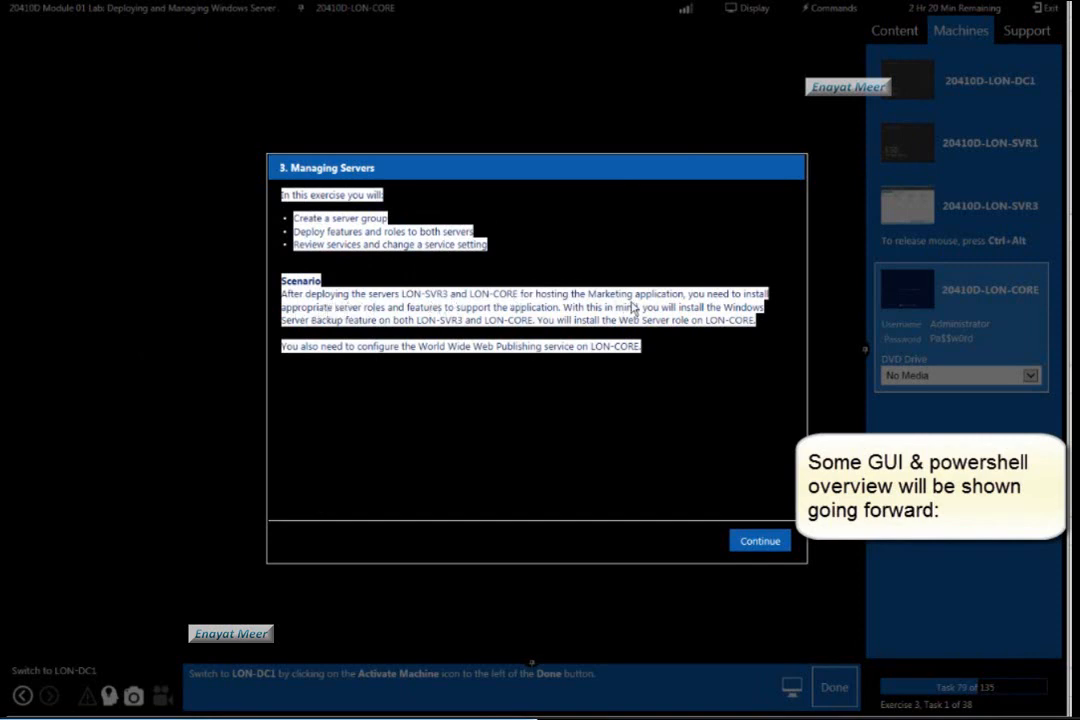
click(583, 470)
click(758, 543)
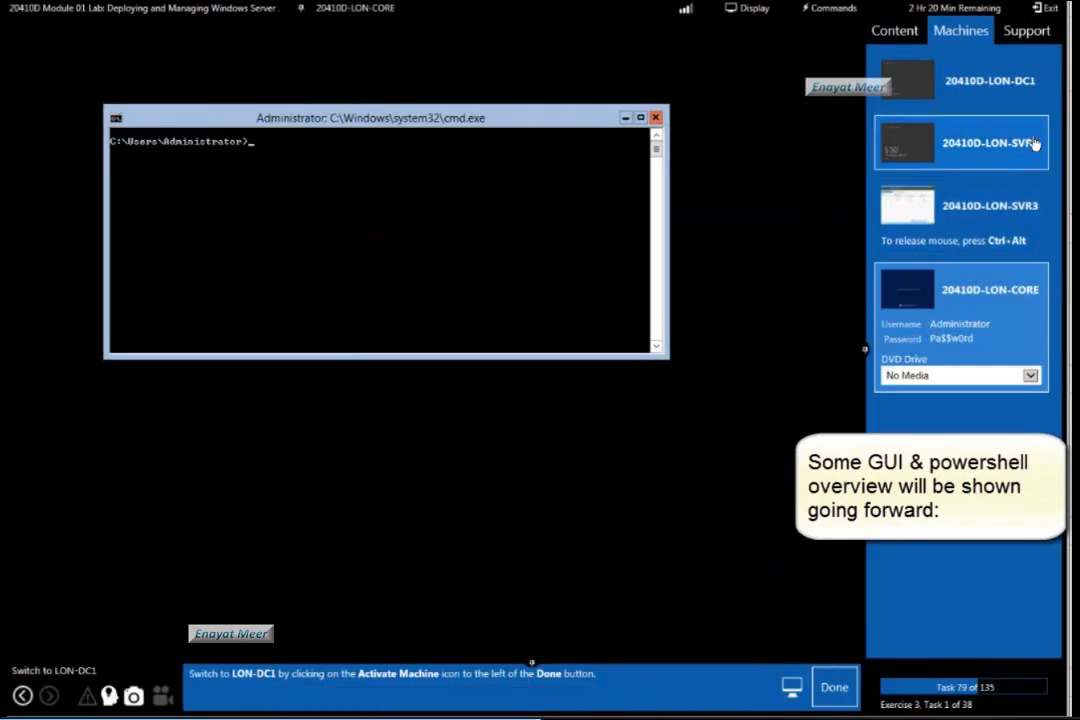
Switch to the 20410D-LON-DC1 machine, bring up its Windows logon screen, and mark lab tasks 79 and 80 as done.
click(1003, 94)
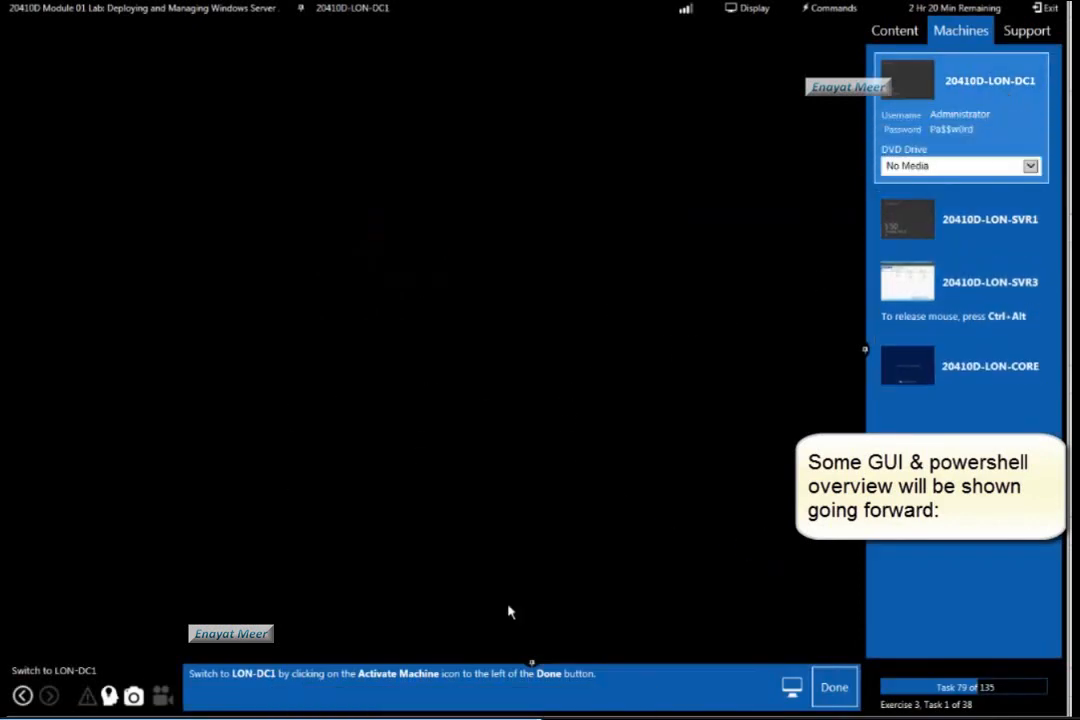
click(843, 688)
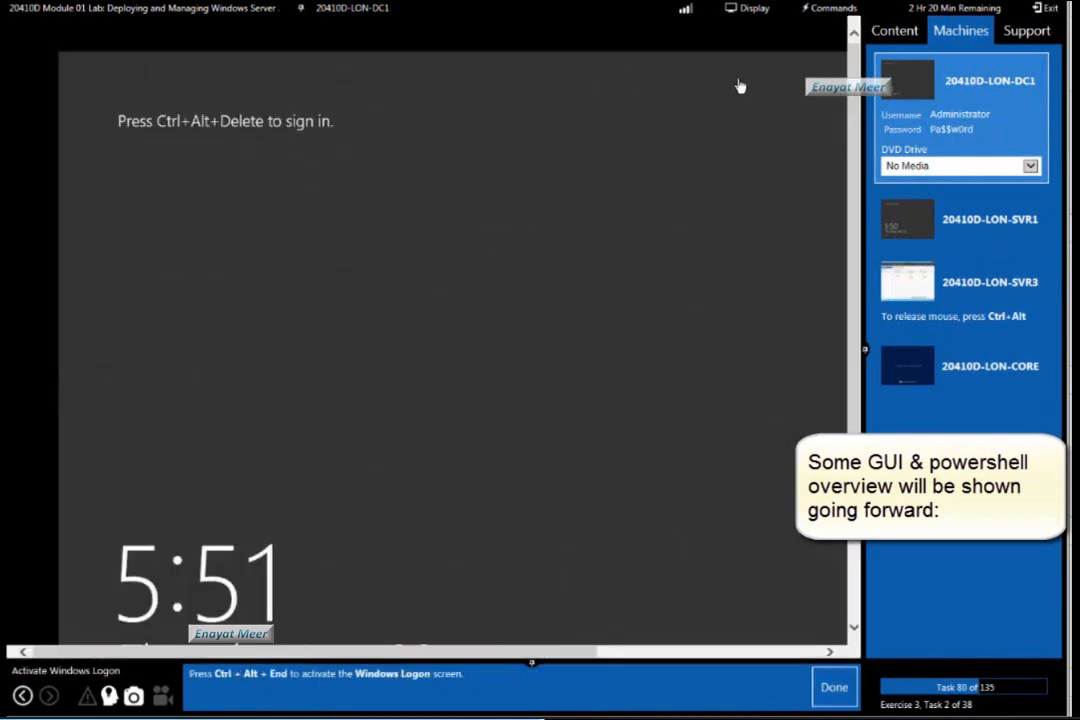
click(822, 8)
click(814, 33)
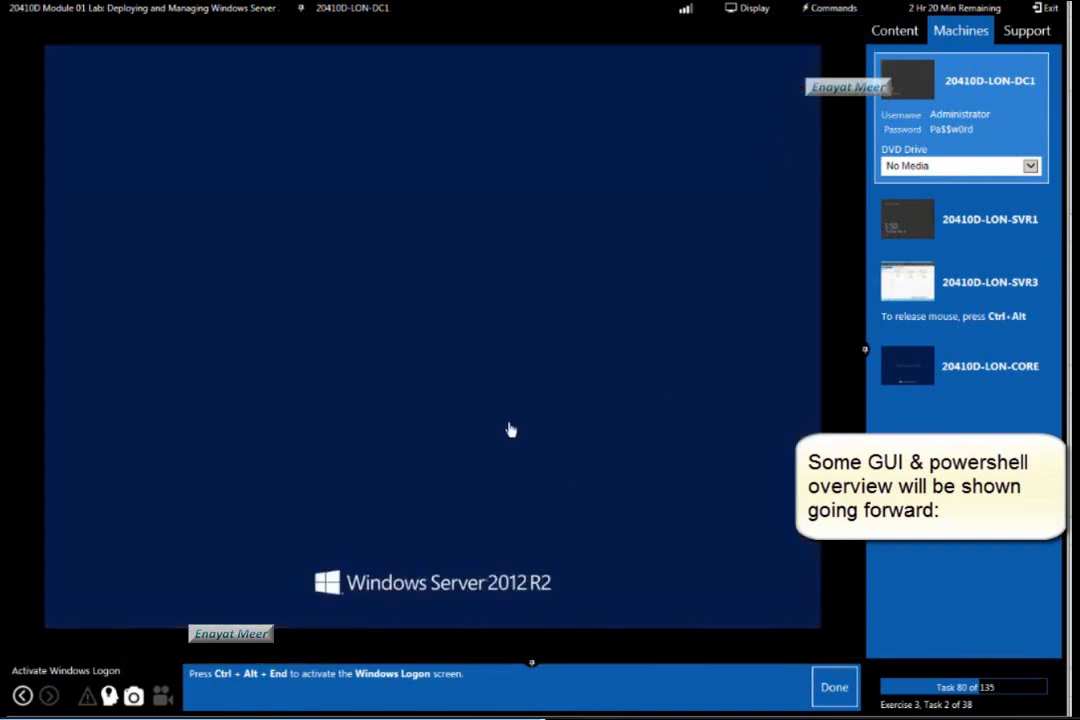
click(836, 687)
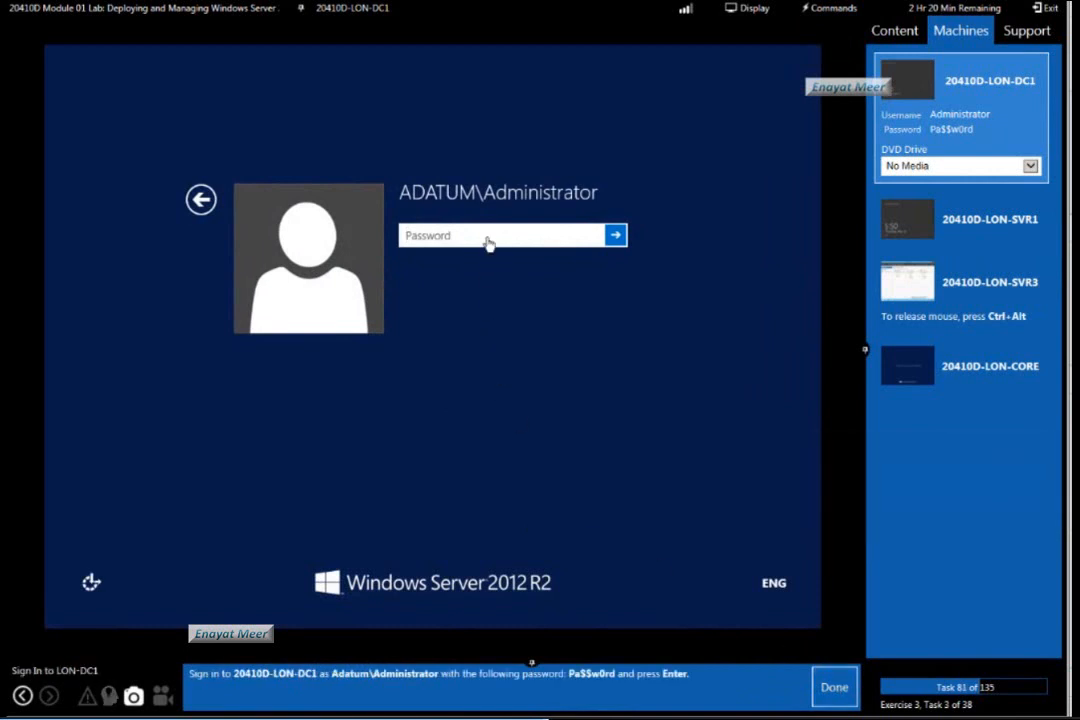
Sign in to LON-DC1 as ADATUM\Administrator with the account password, and mark lab task 81 as done.
text(Pa$$w0rd)
key(Return)
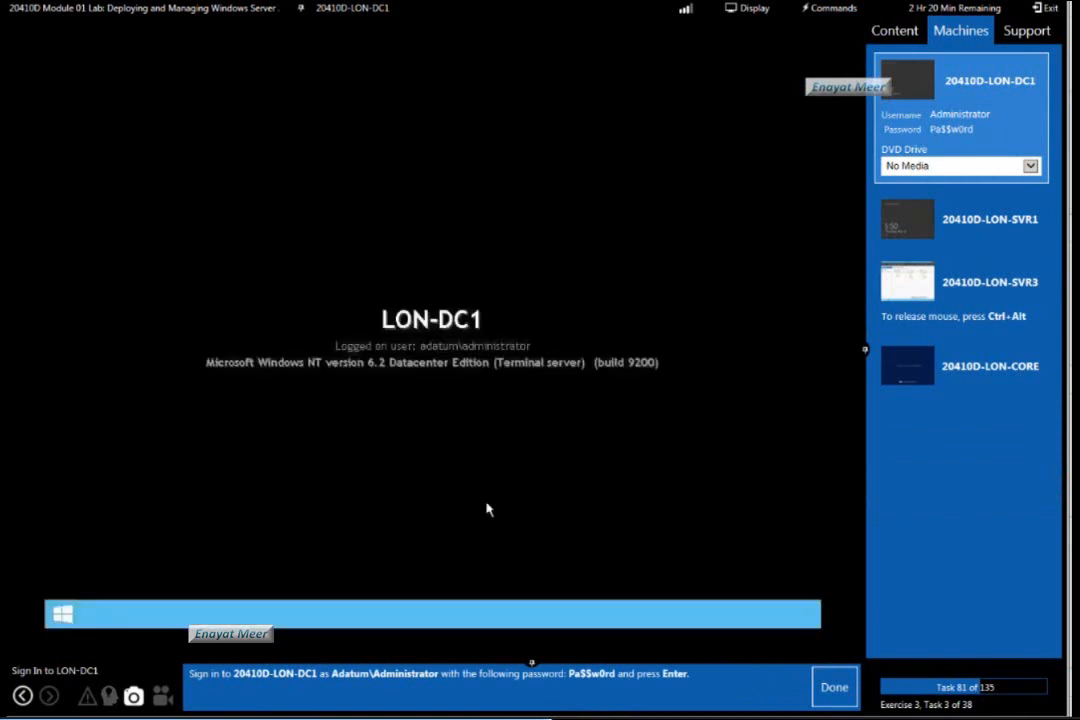
click(836, 688)
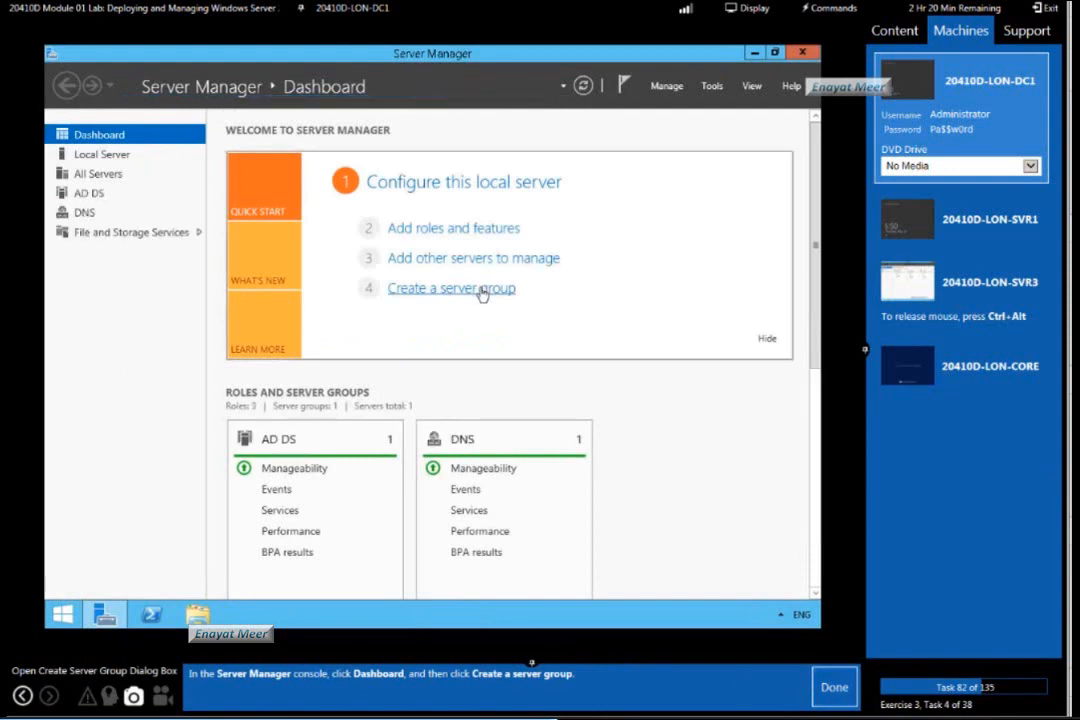
Start creating a server group, find all computers in the Adatum Active Directory domain, and mark lab tasks 82 and 83 as done.
click(483, 292)
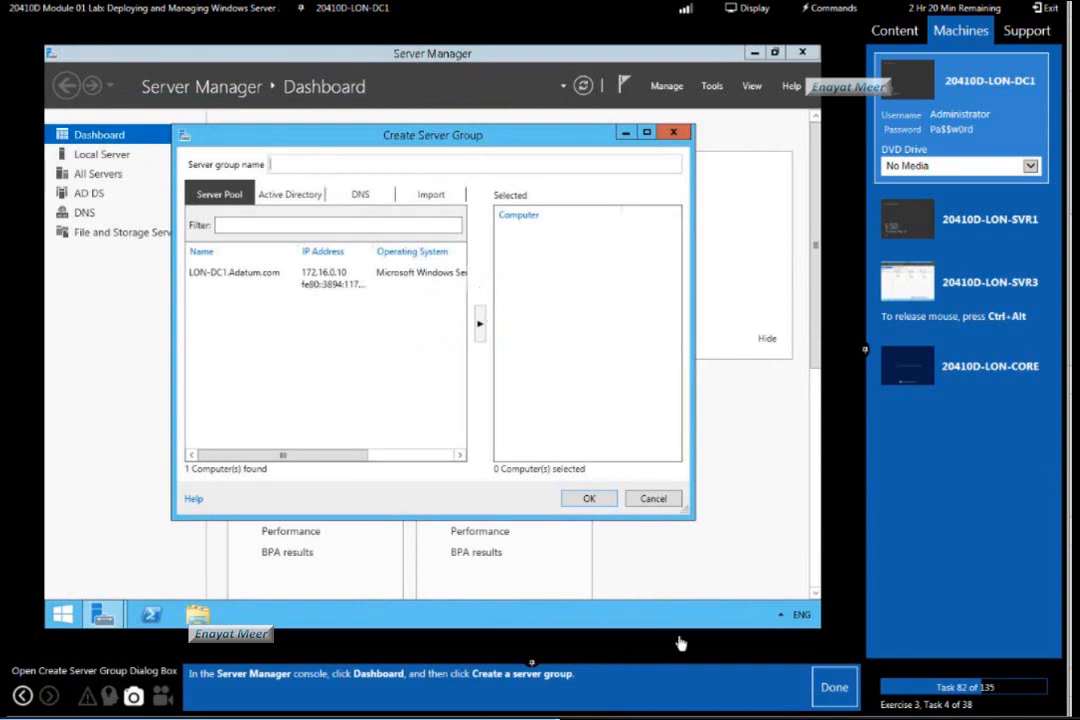
click(837, 694)
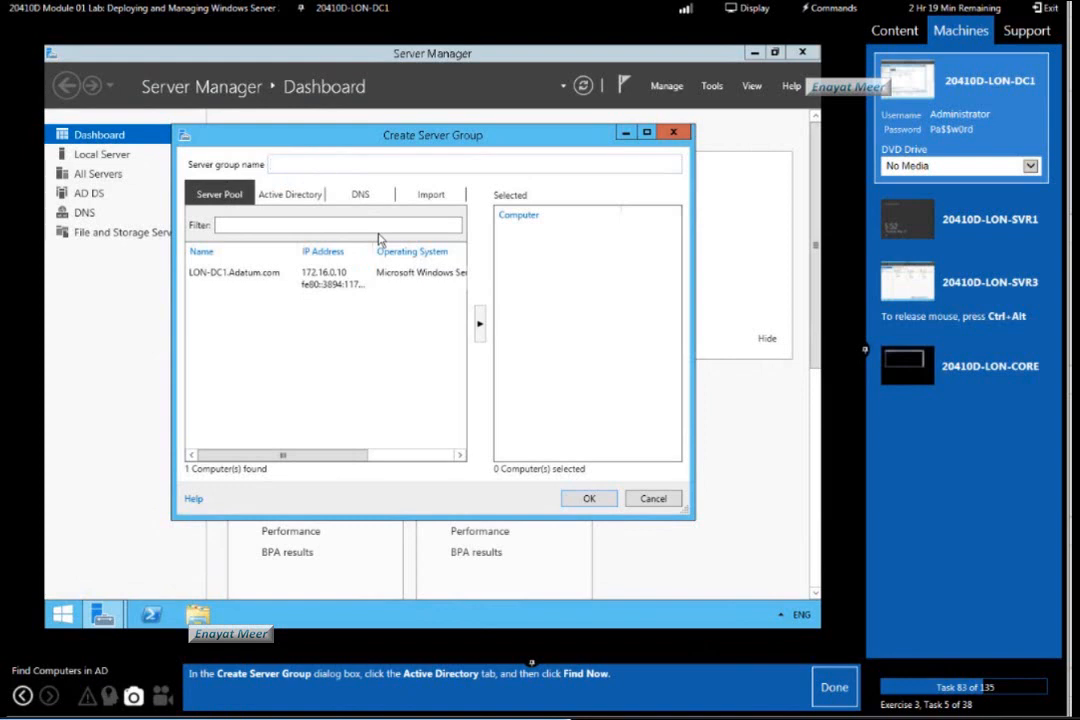
click(287, 197)
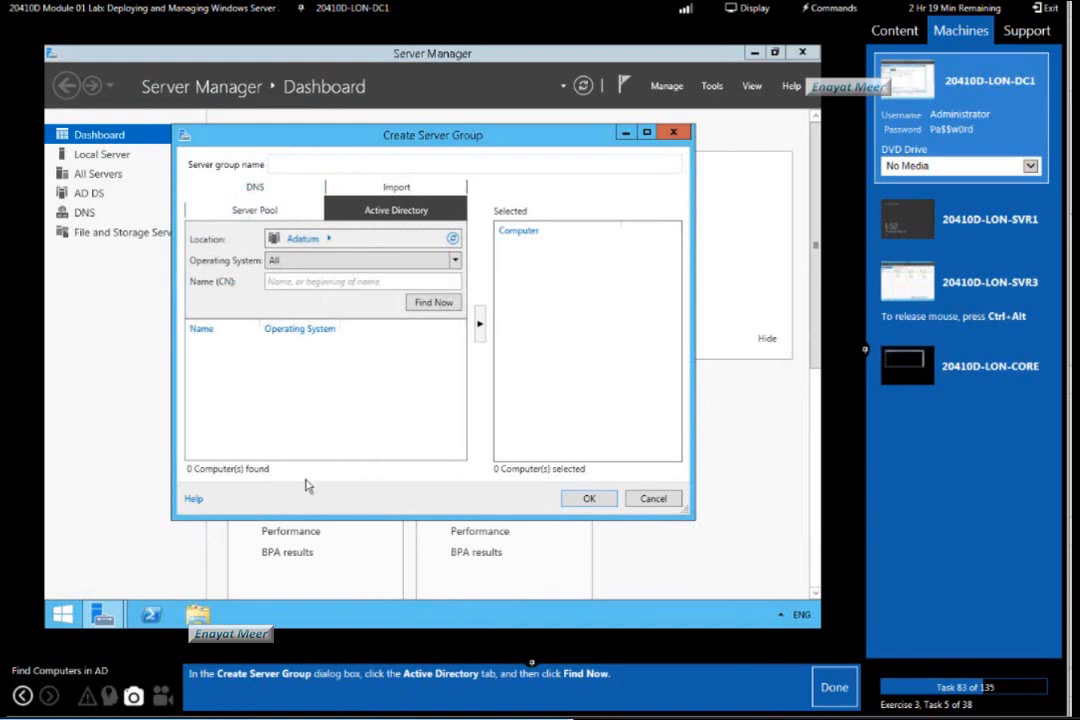
click(431, 308)
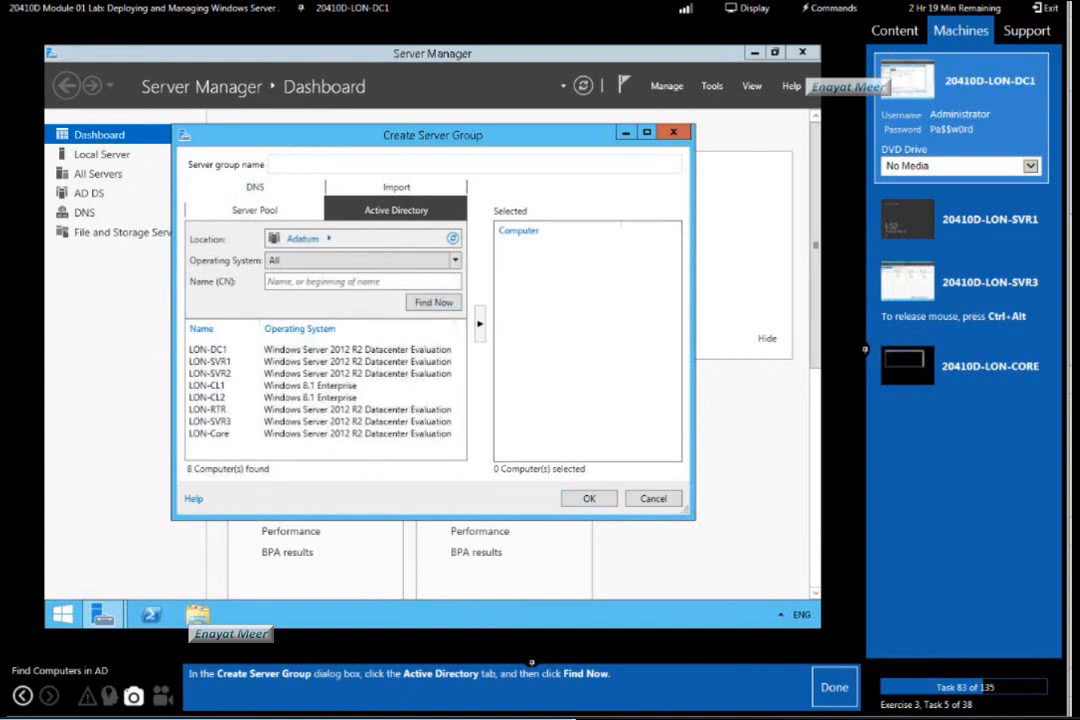
click(838, 689)
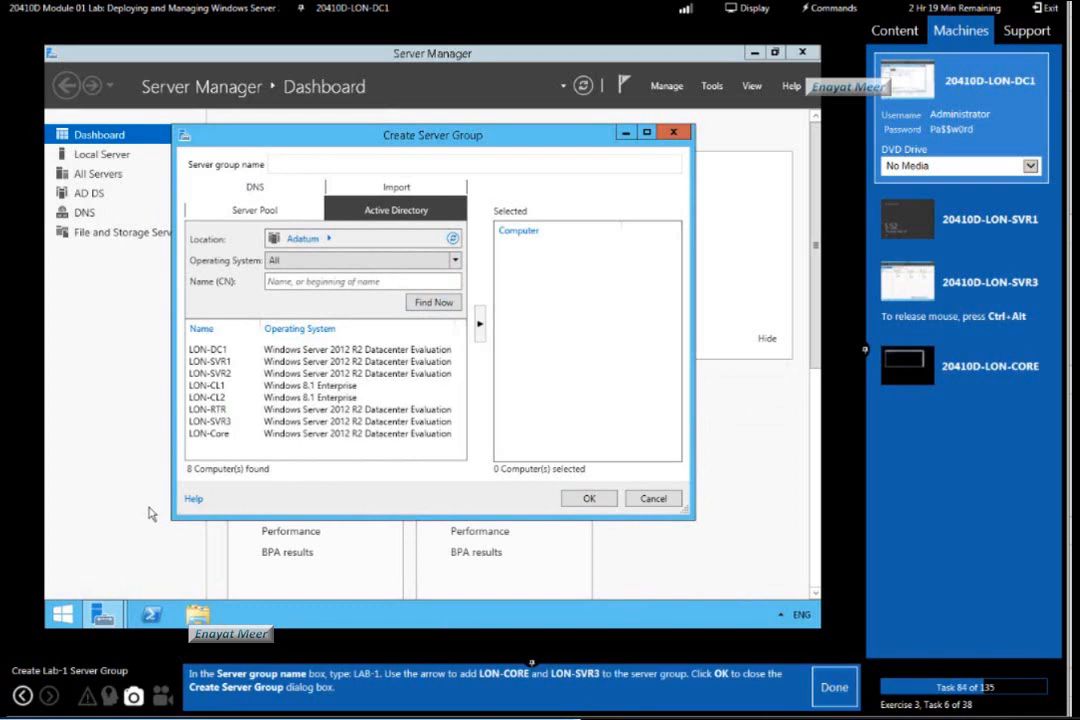
Name the server group LAB-1, add LON-Core and LON-SVR3 to it, create it, and mark lab task 84 as done.
click(315, 160)
text(LAB-1)
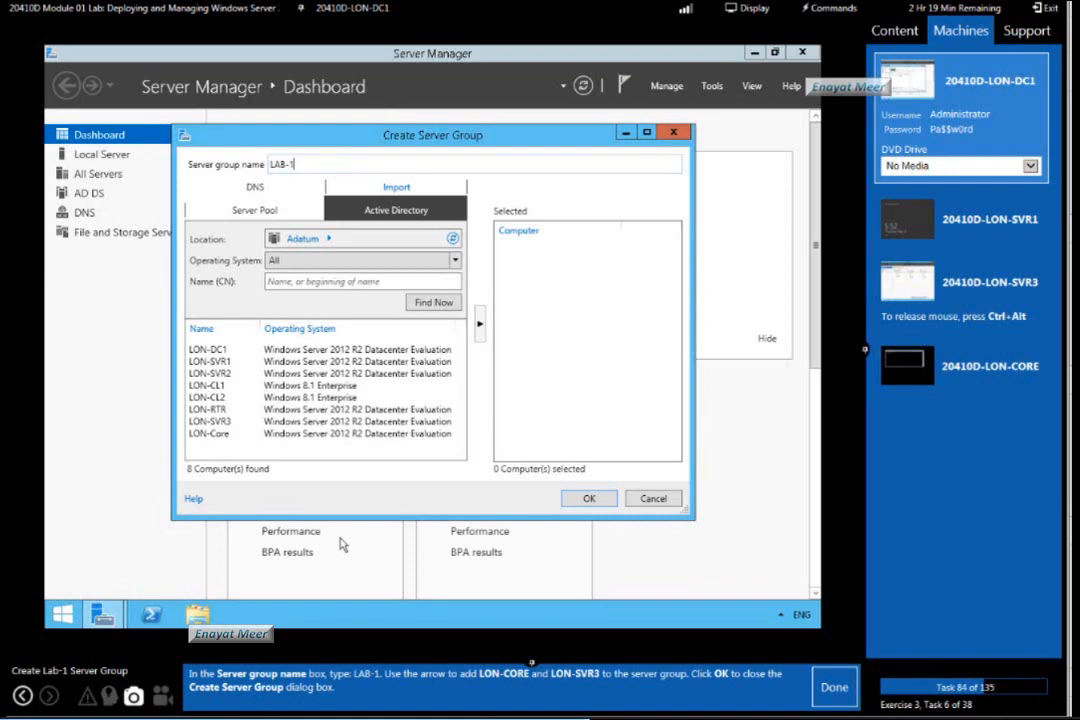
click(210, 436)
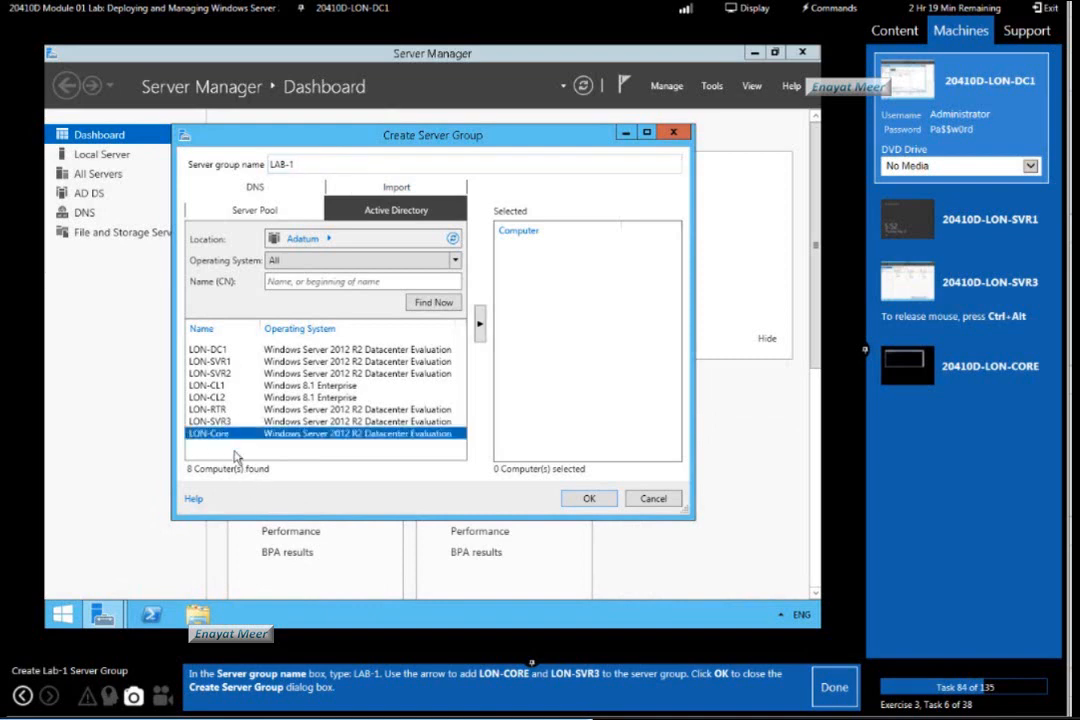
ctrl+click(209, 421)
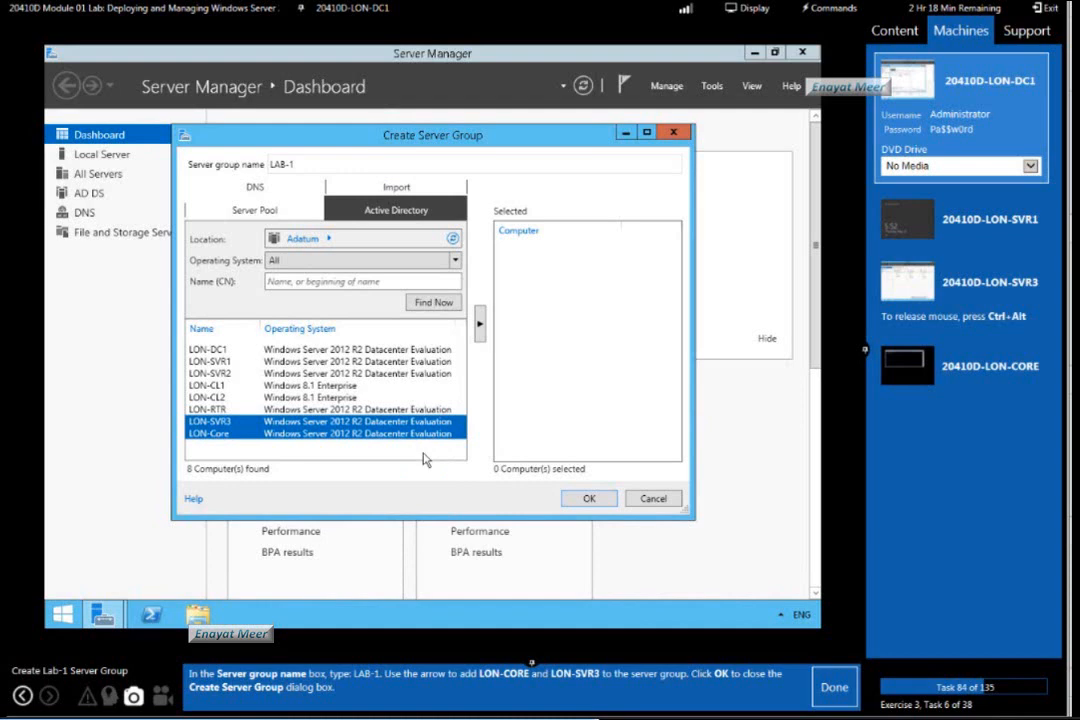
click(480, 324)
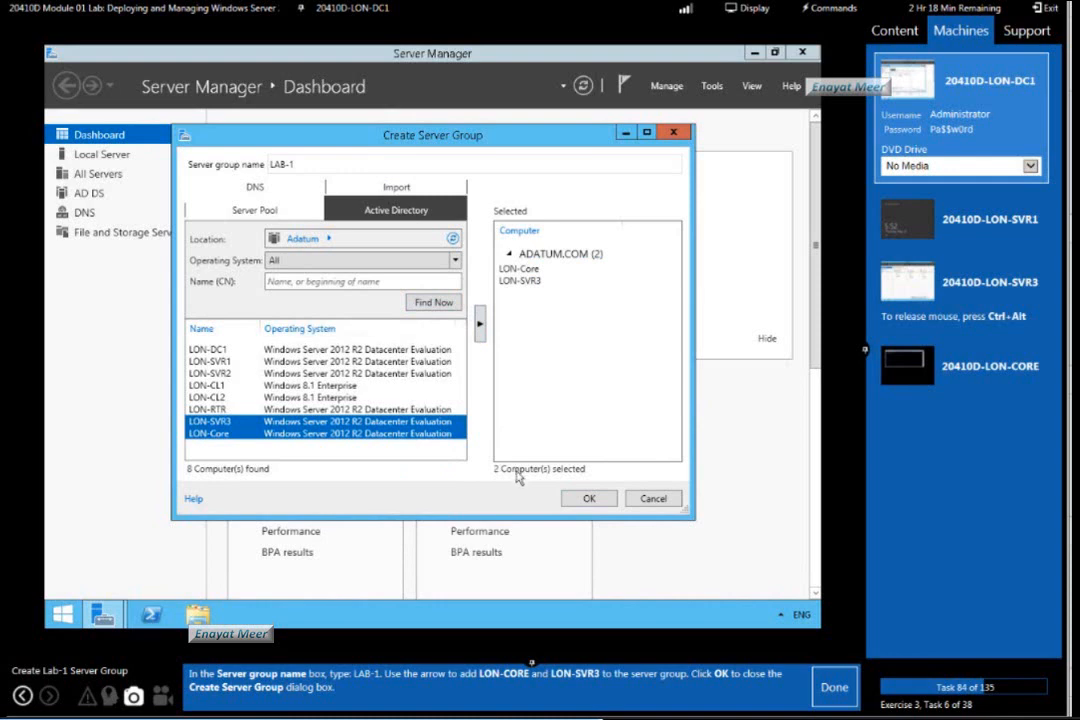
click(590, 499)
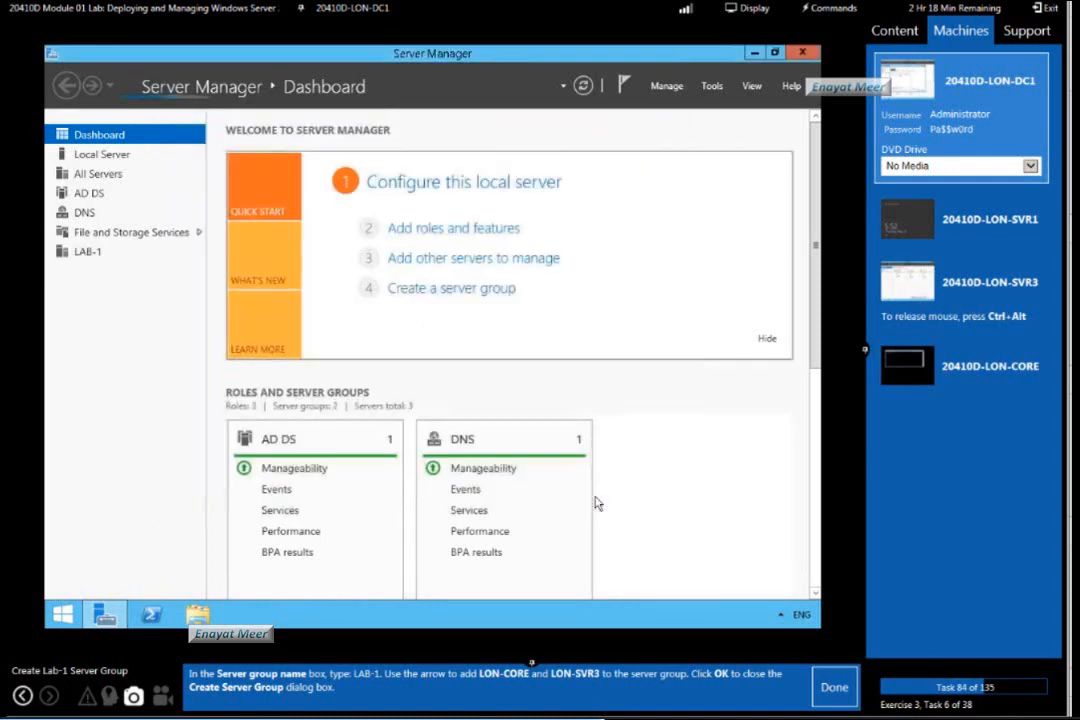
click(828, 689)
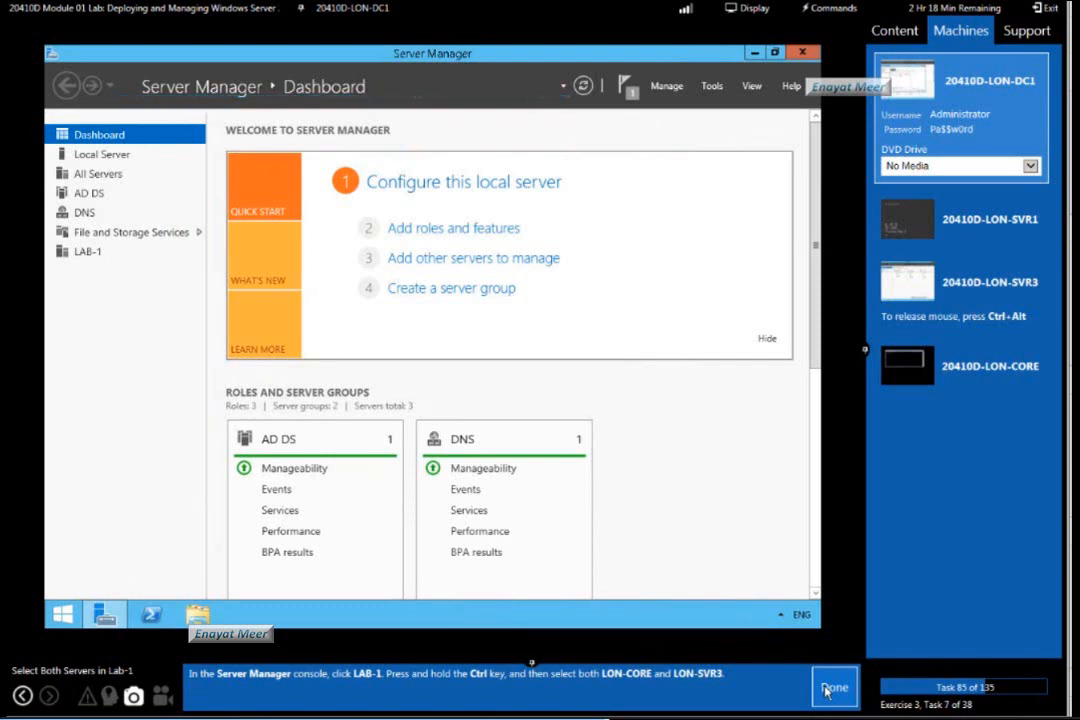
Mark lab task 85 as done and start performance counters on LON-CORE and LON-SVR3 from the LAB-1 group's server list.
click(826, 690)
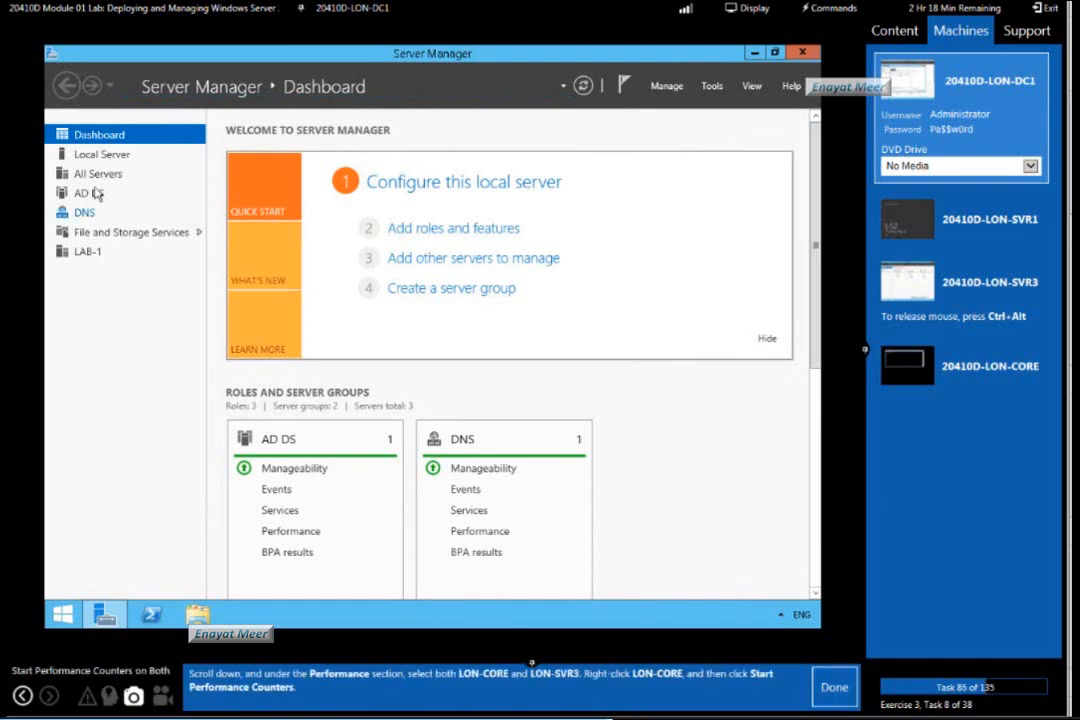
click(92, 252)
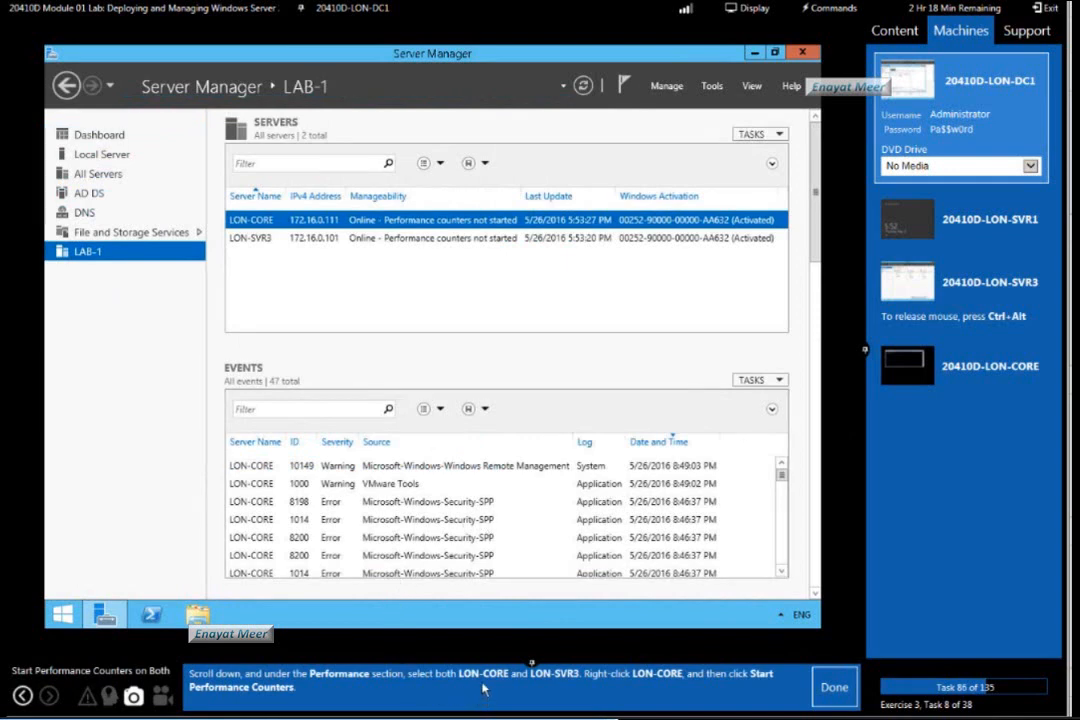
ctrl+click(345, 238)
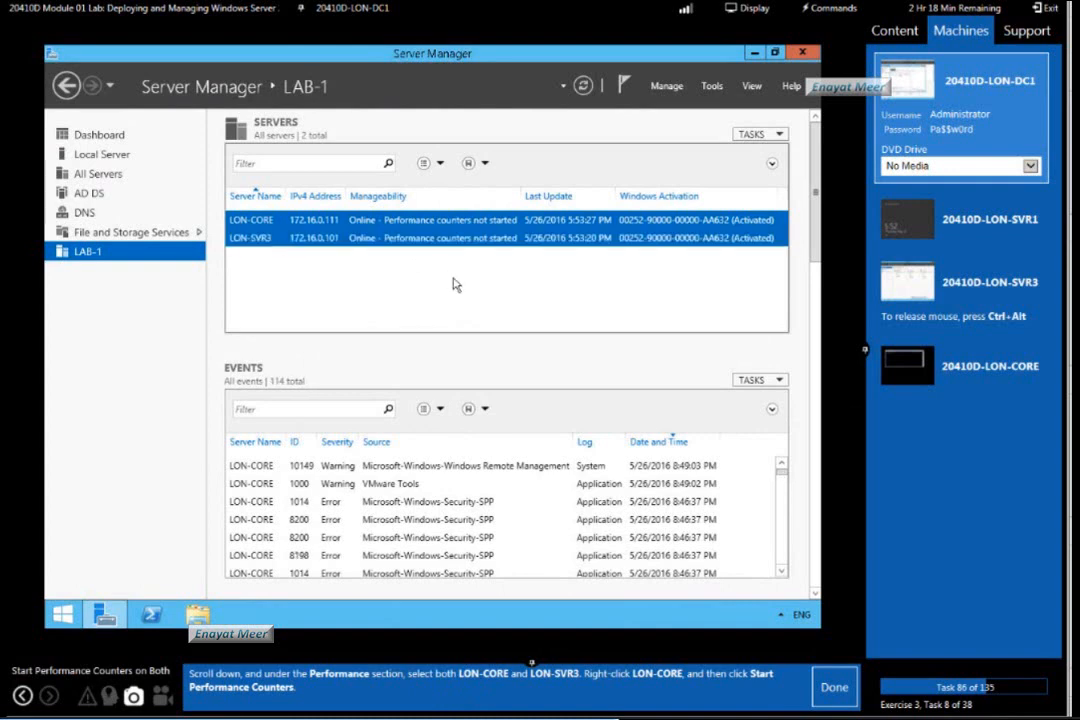
right_click(427, 231)
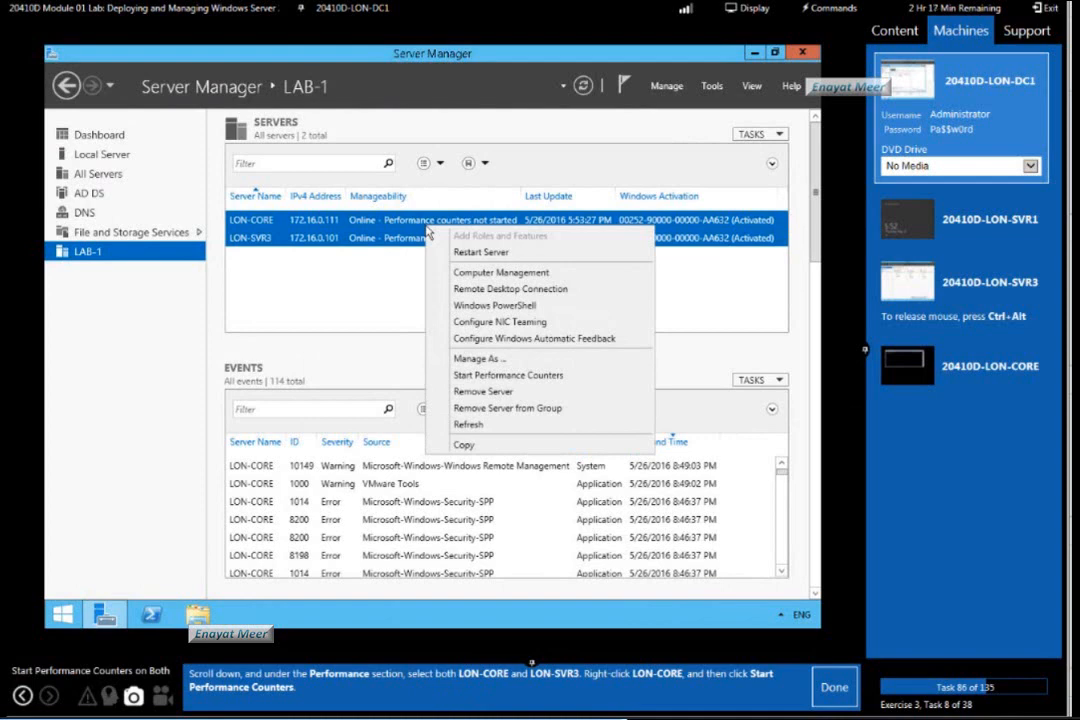
click(489, 378)
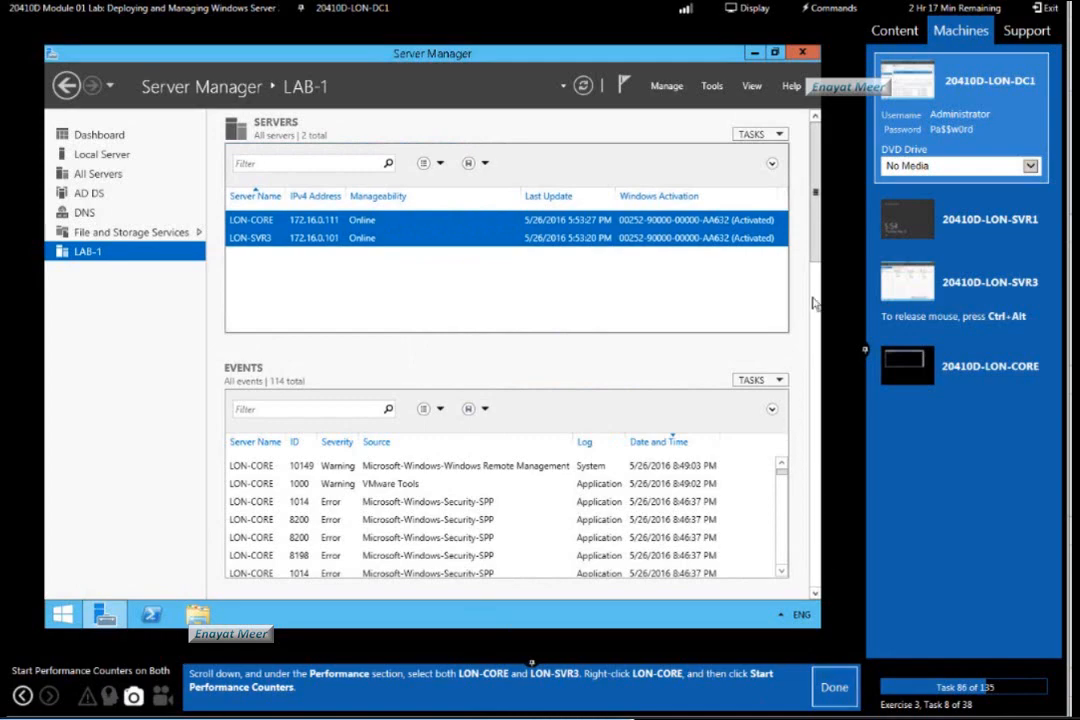
Stop performance counter collection on LON-CORE and LON-SVR3 from the LAB-1 Performance section.
scroll(800, 330, down, 3)
scroll(800, 330, down, 15)
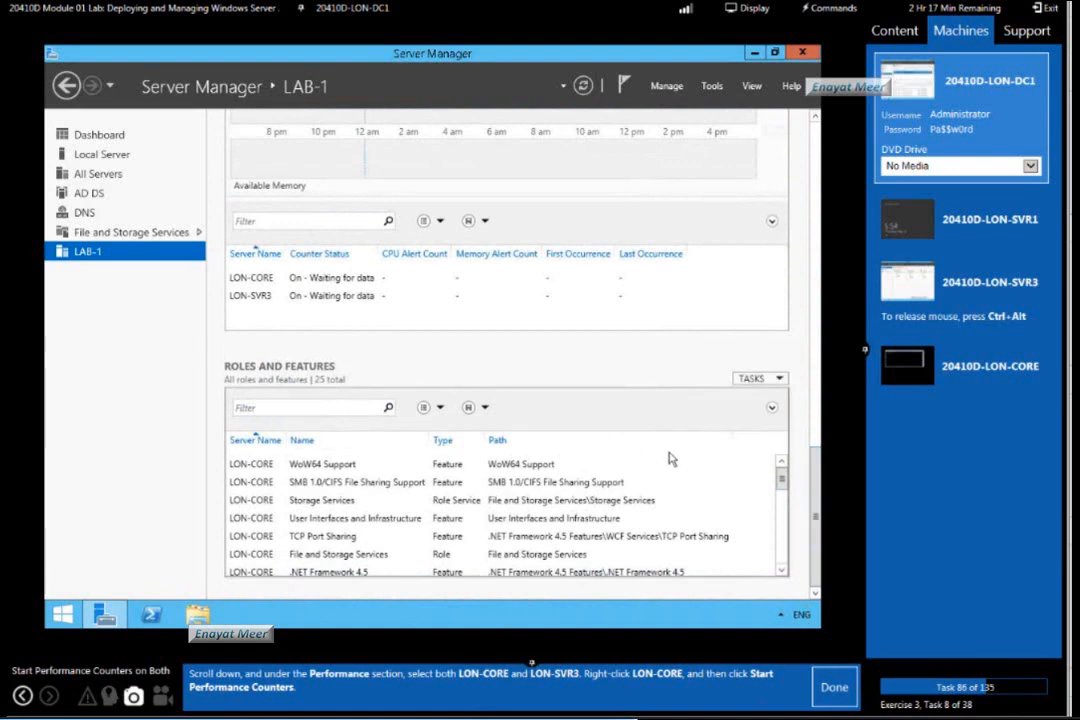
drag(818, 488, 820, 454)
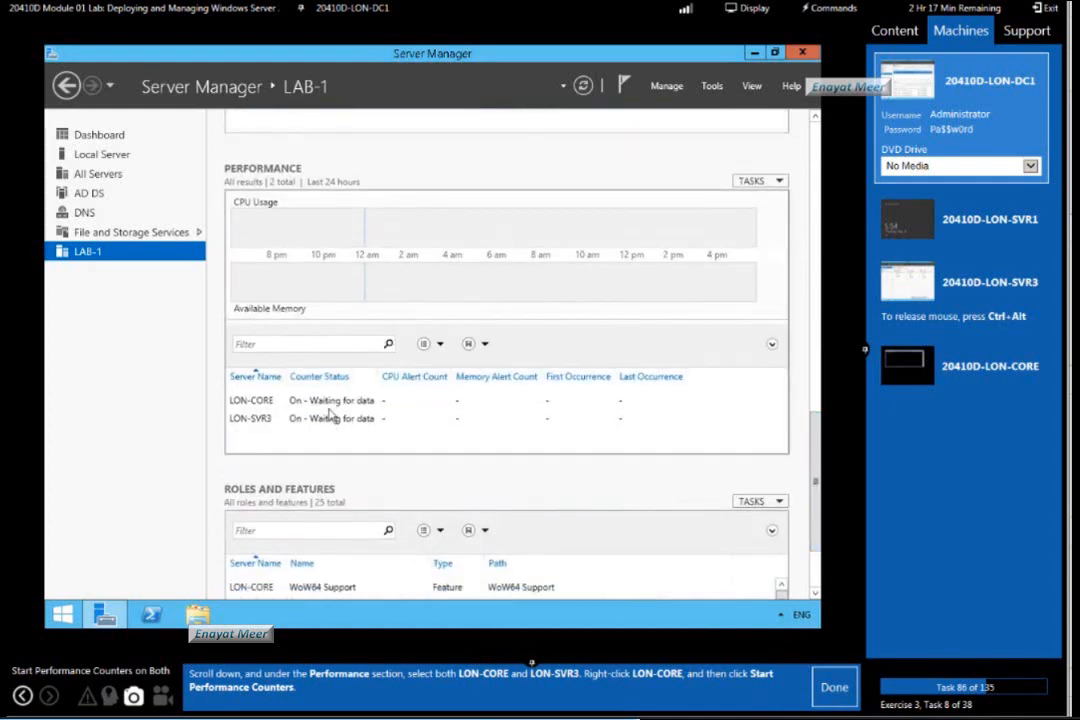
click(328, 404)
click(328, 420)
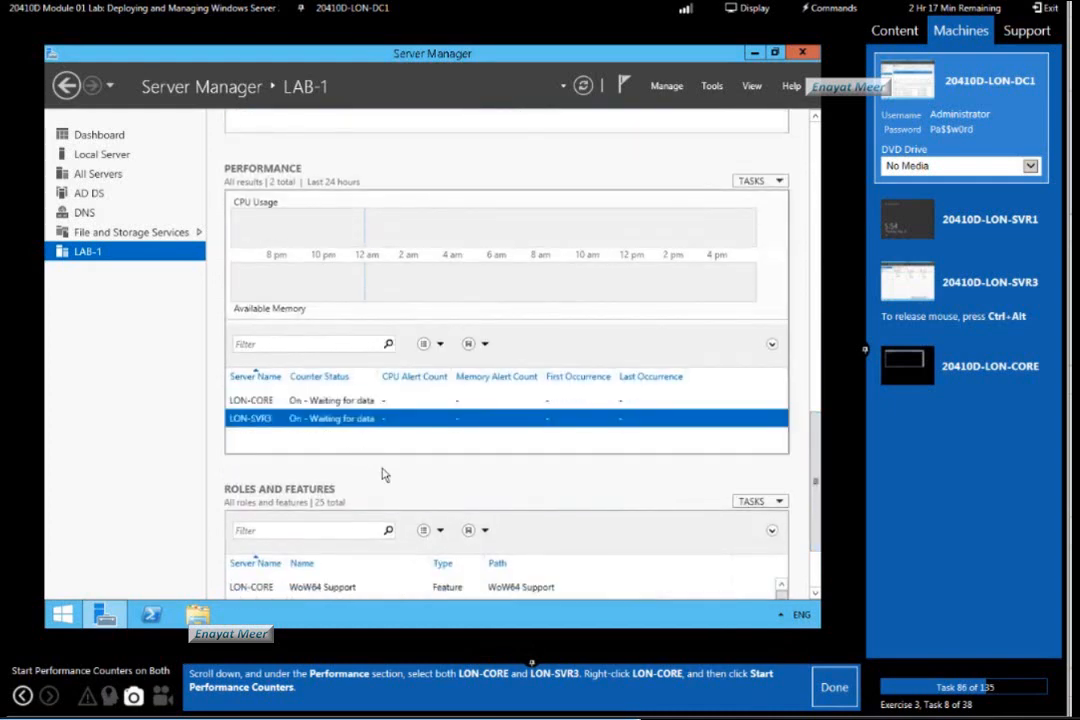
ctrl+click(340, 404)
right_click(351, 421)
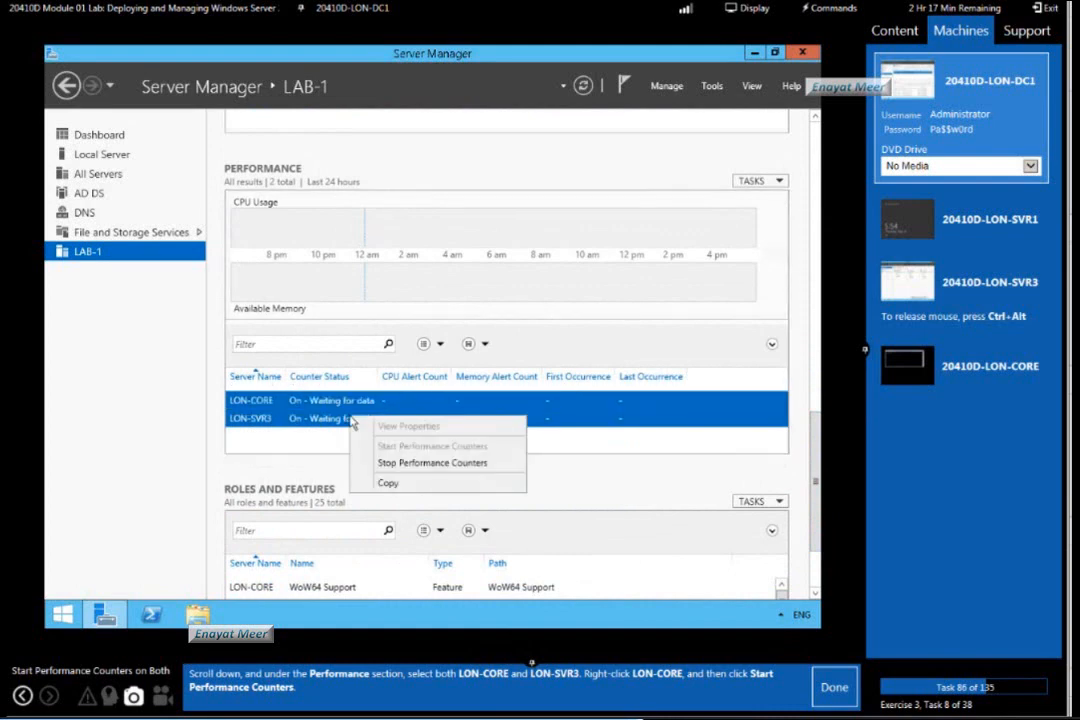
click(388, 467)
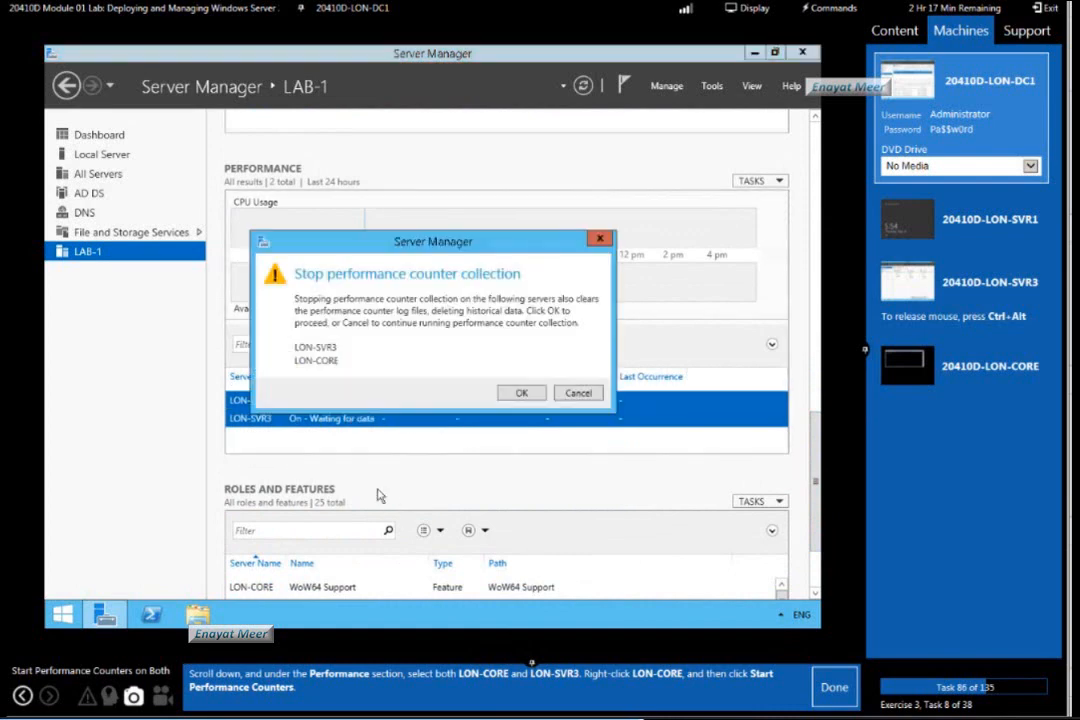
click(510, 393)
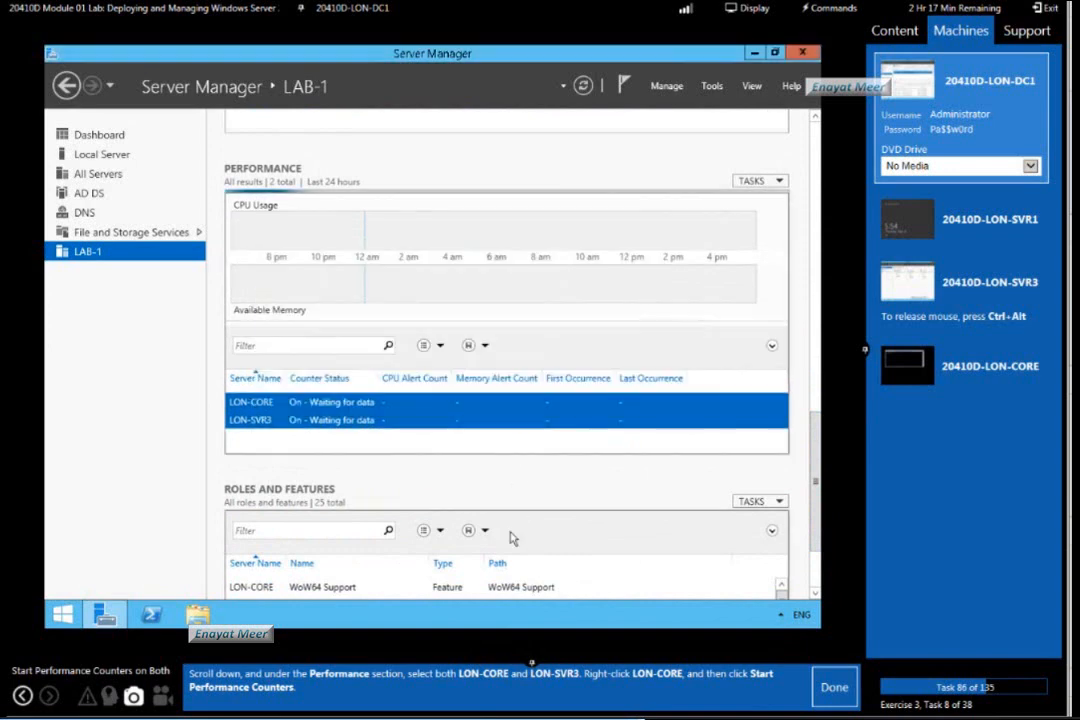
right_click(362, 412)
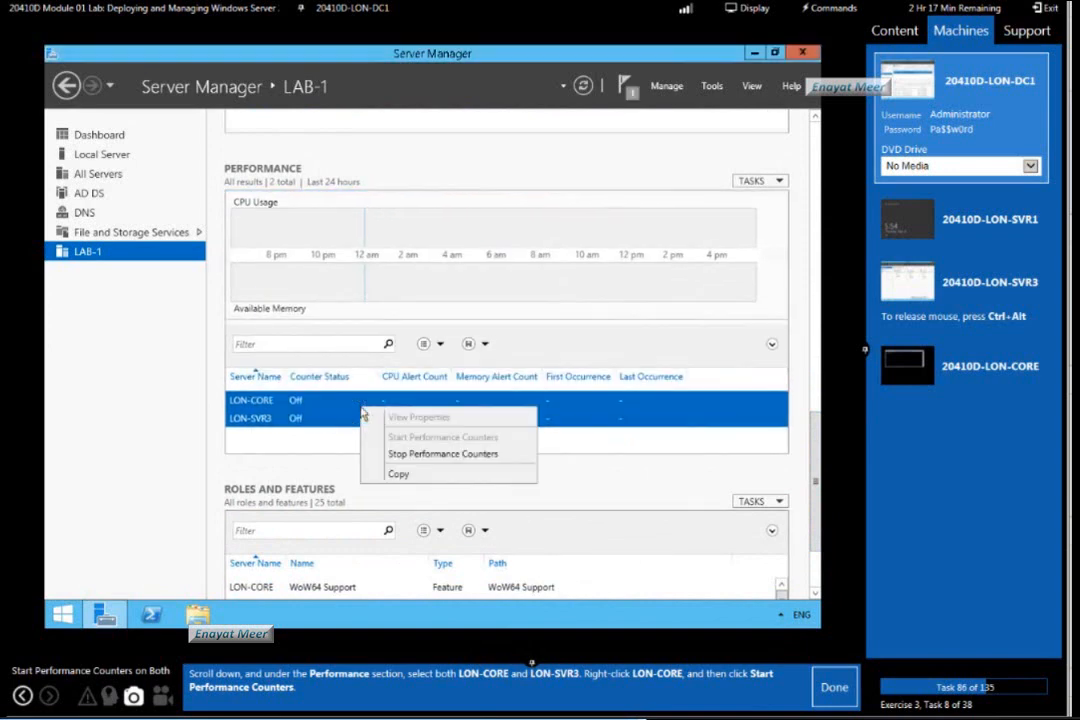
click(349, 466)
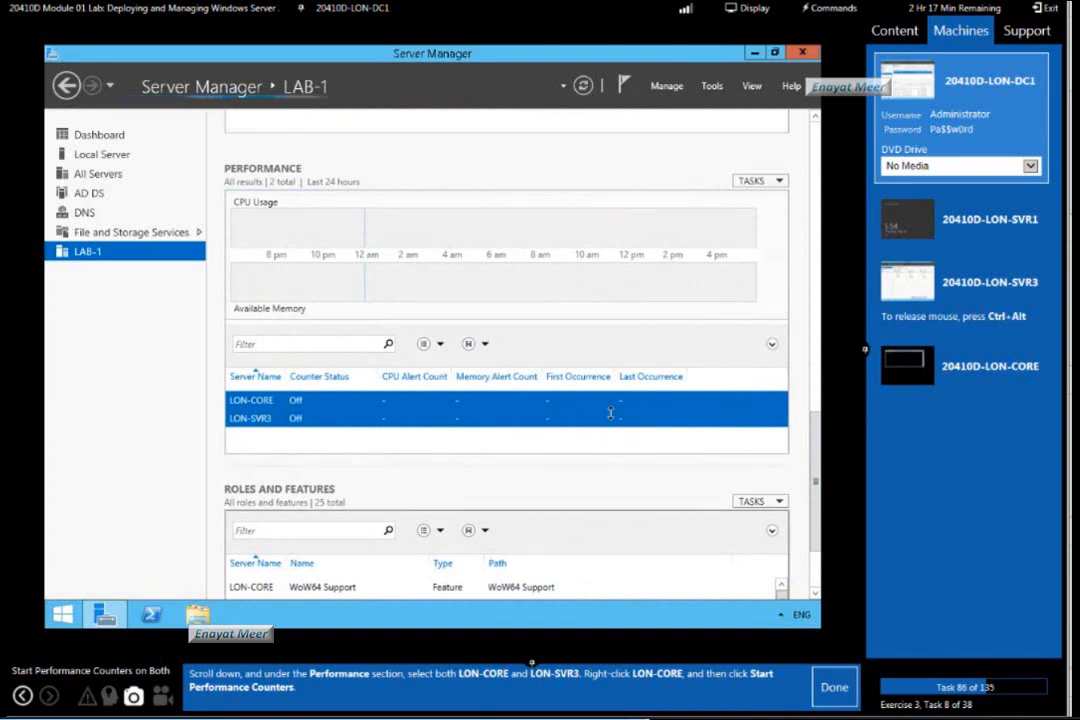
scroll(735, 171, up, 15)
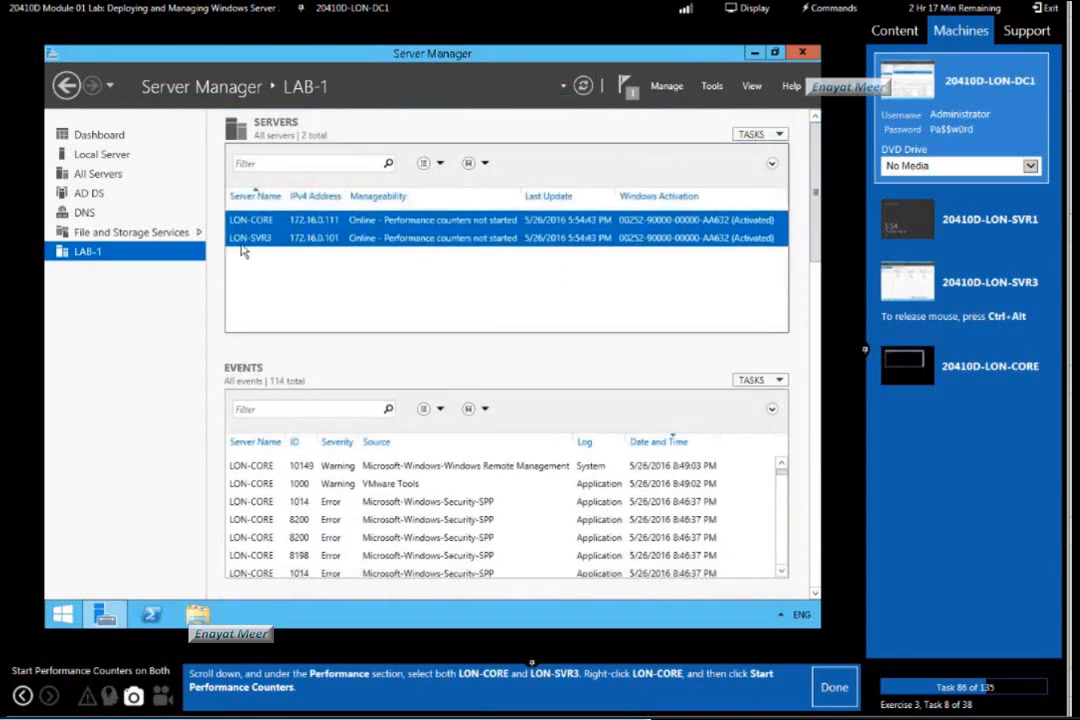
click(111, 235)
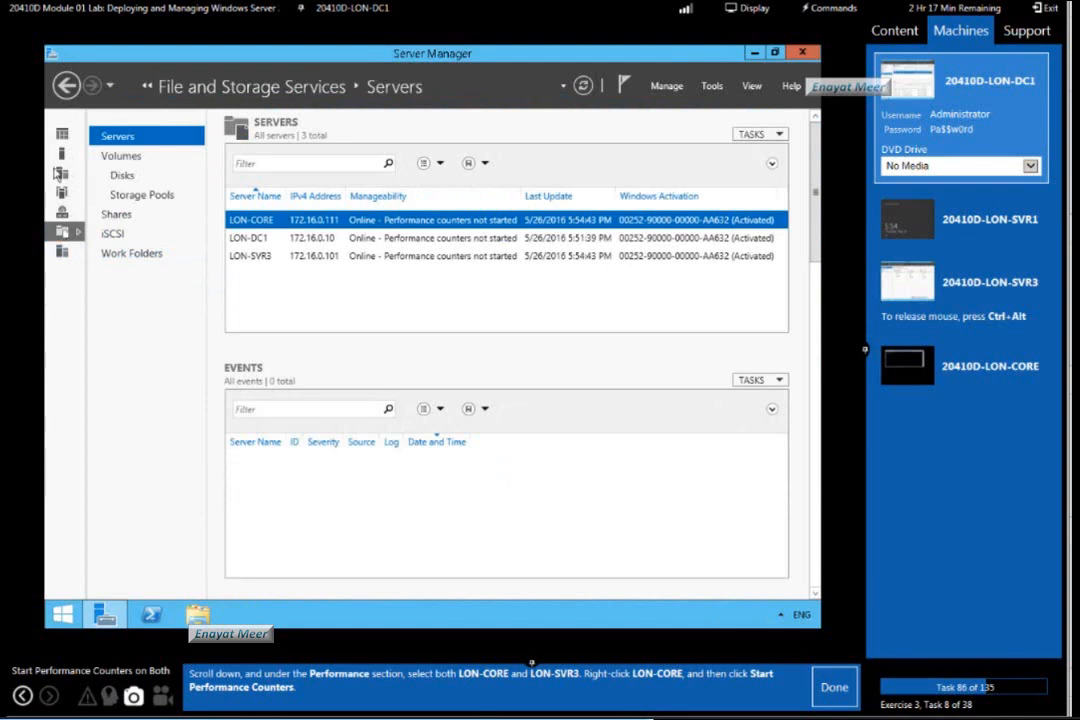
click(61, 135)
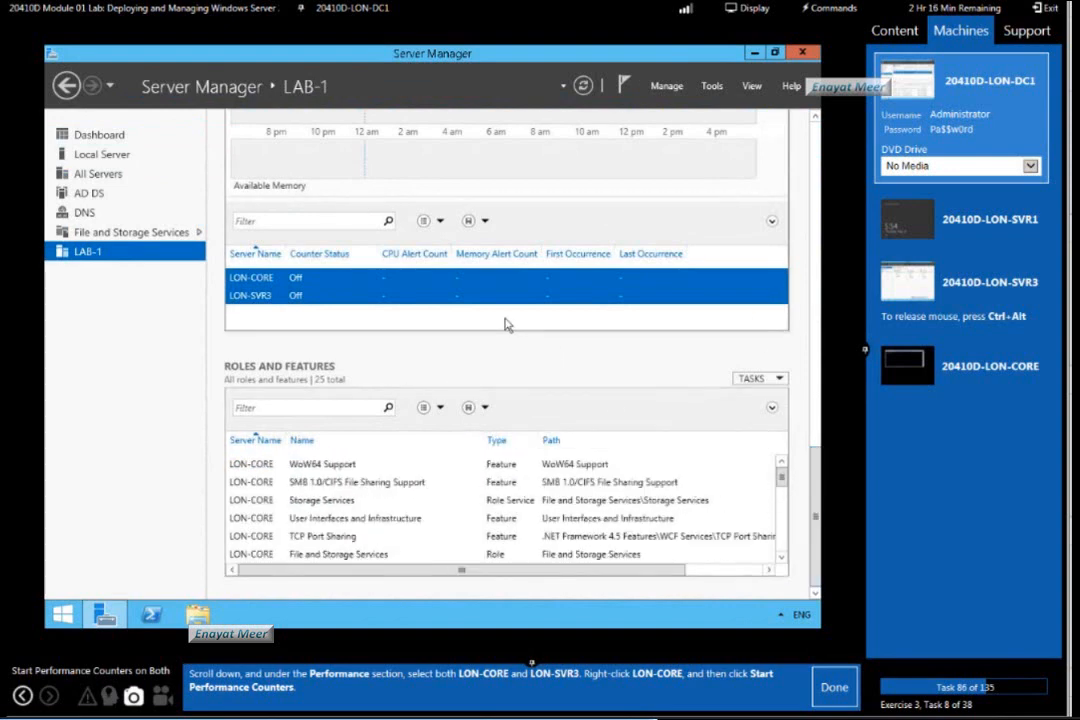
Start performance counters on both LON-CORE and LON-SVR3 in the Performance section, and mark lab task 86 as done.
click(290, 295)
click(294, 278)
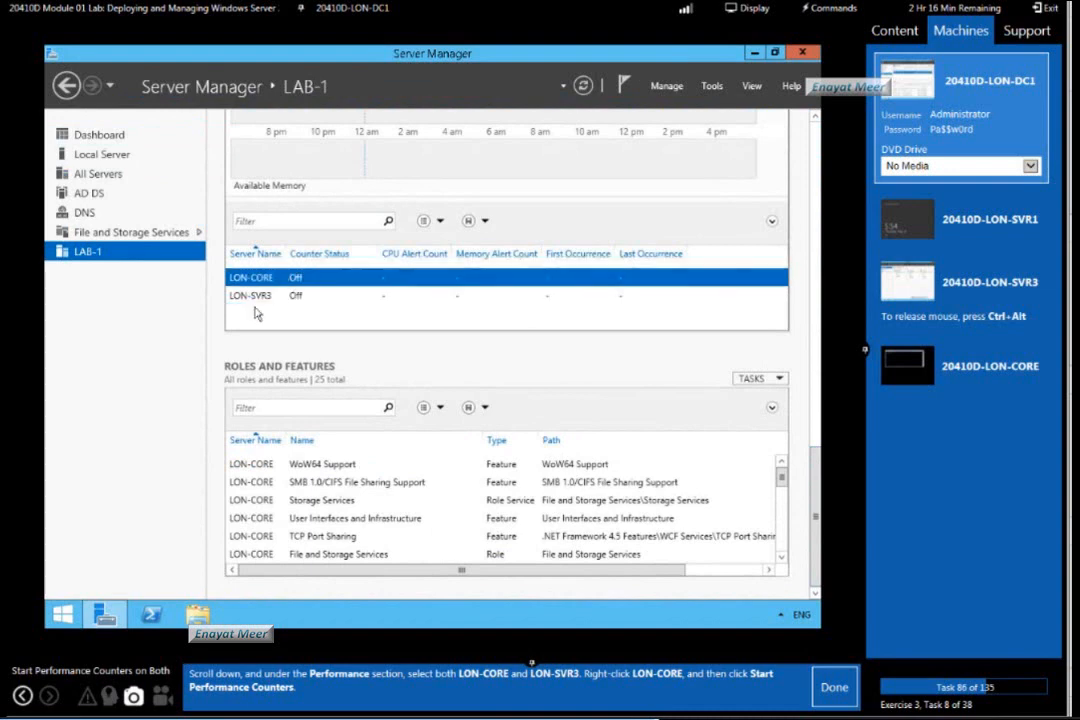
ctrl+click(253, 298)
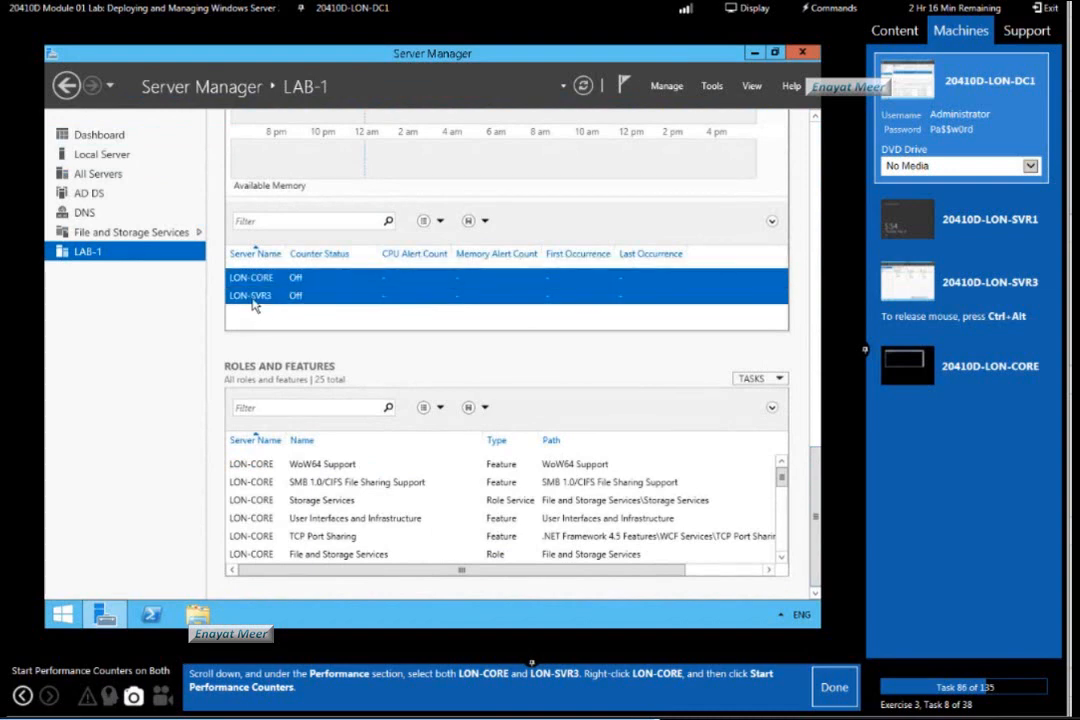
right_click(254, 306)
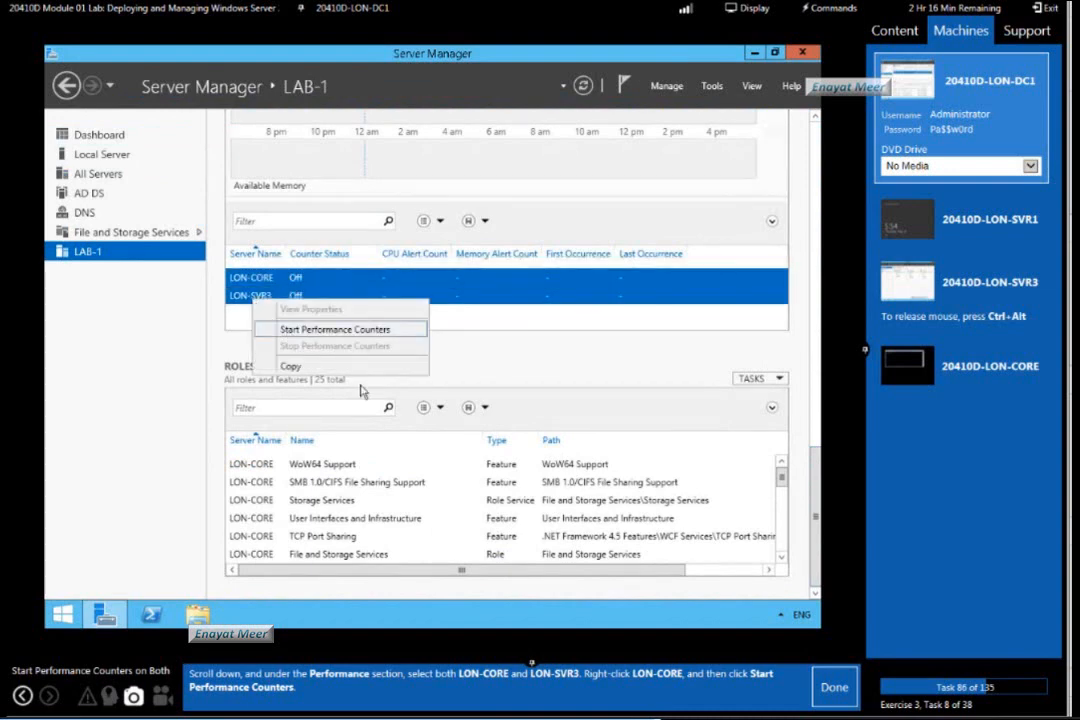
click(305, 329)
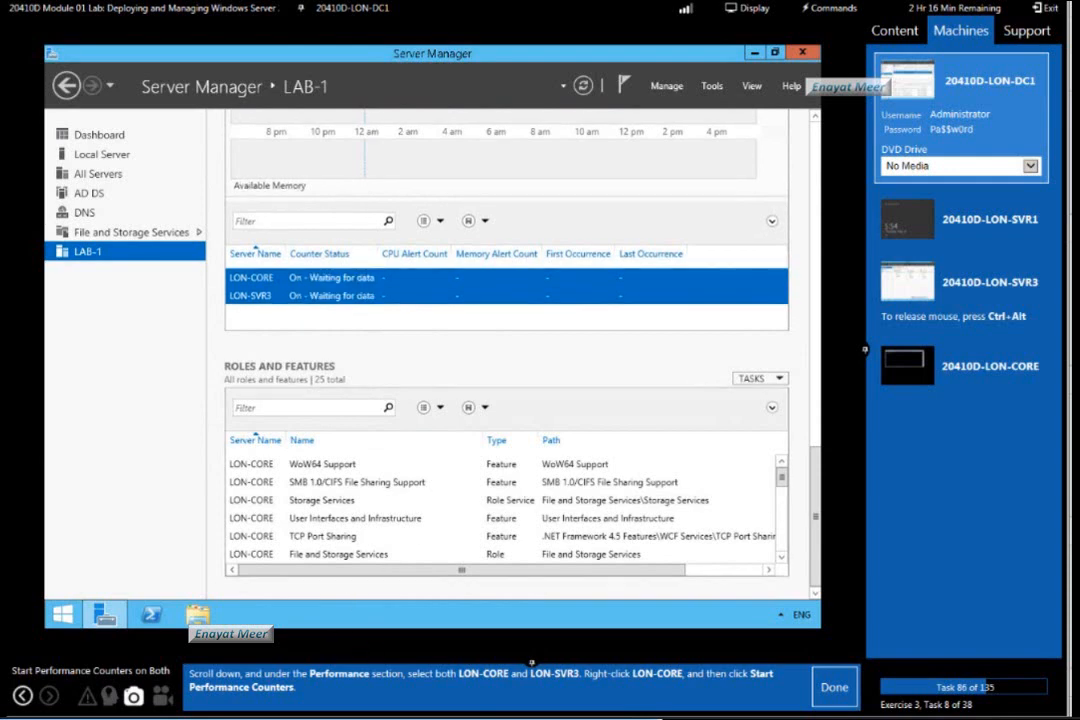
click(835, 690)
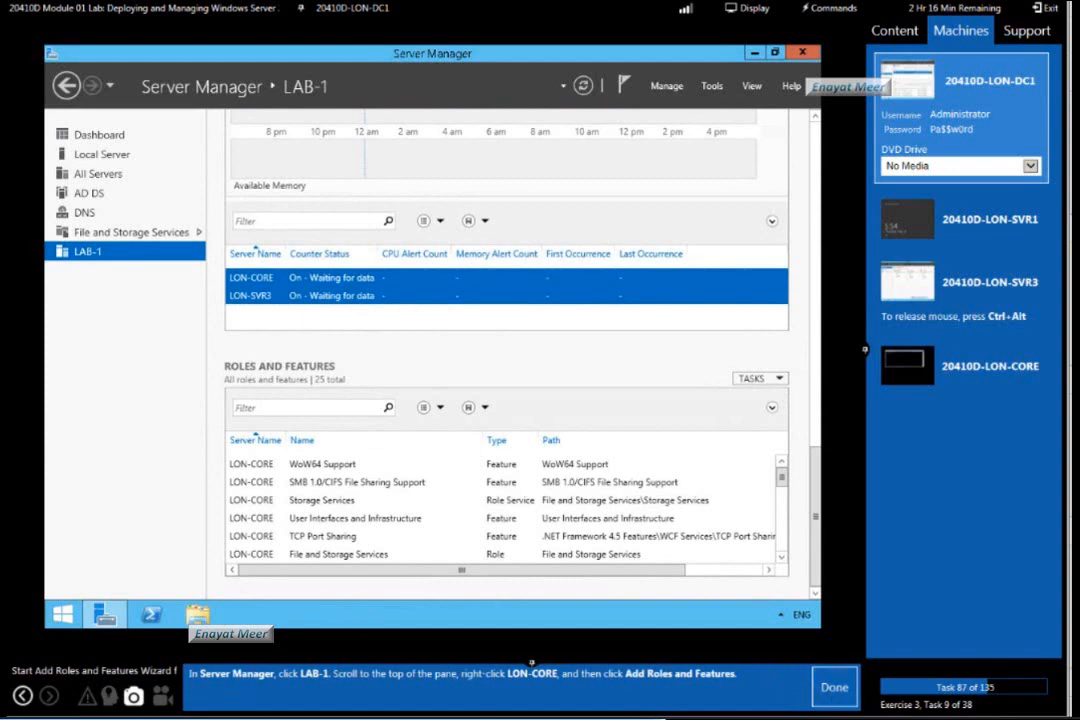
Start the Add Roles and Features Wizard for LON-CORE alone from the LAB-1 server list, and mark lab task 87 as done.
mouse_move(160, 718)
drag(817, 511, 822, 137)
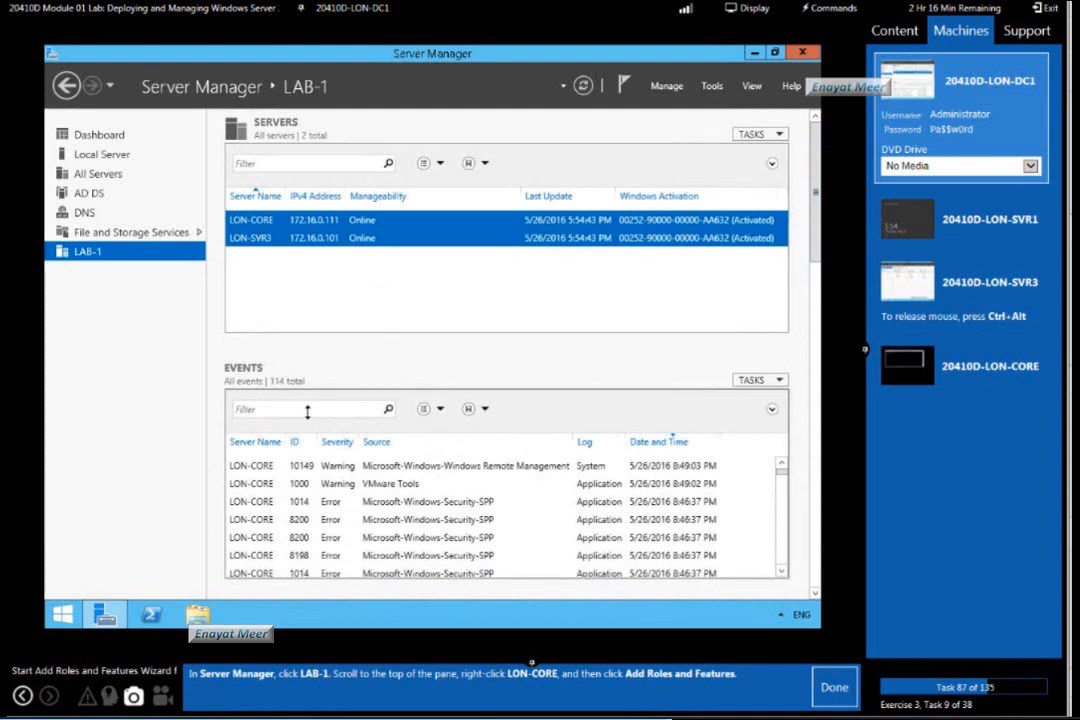
click(347, 239)
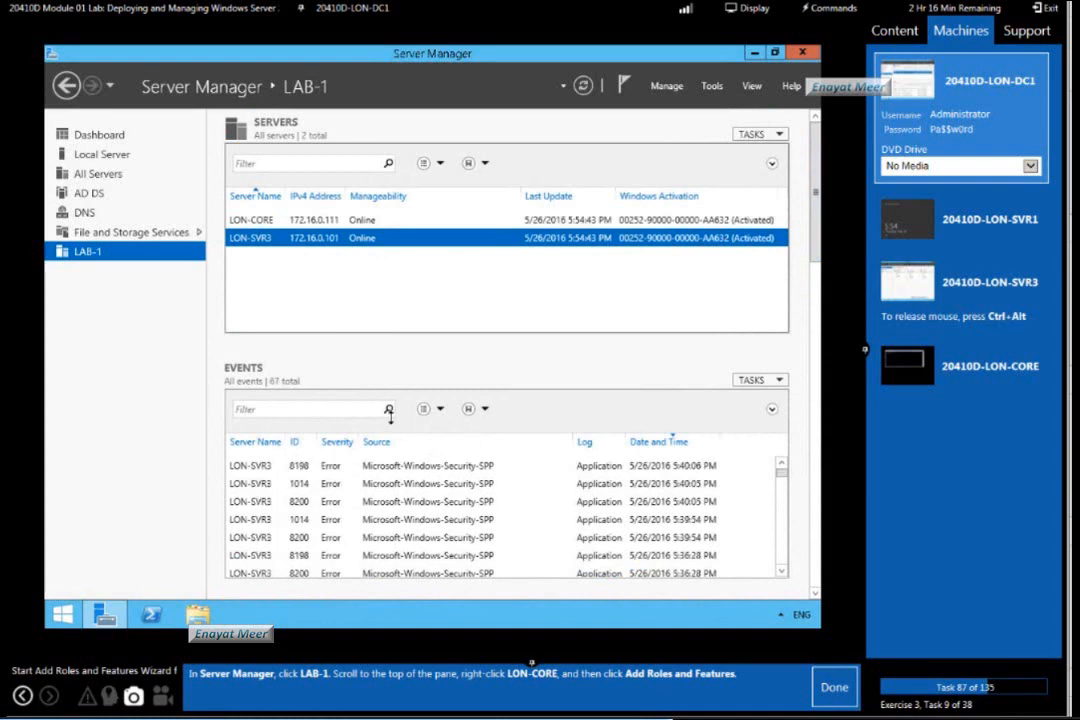
click(356, 220)
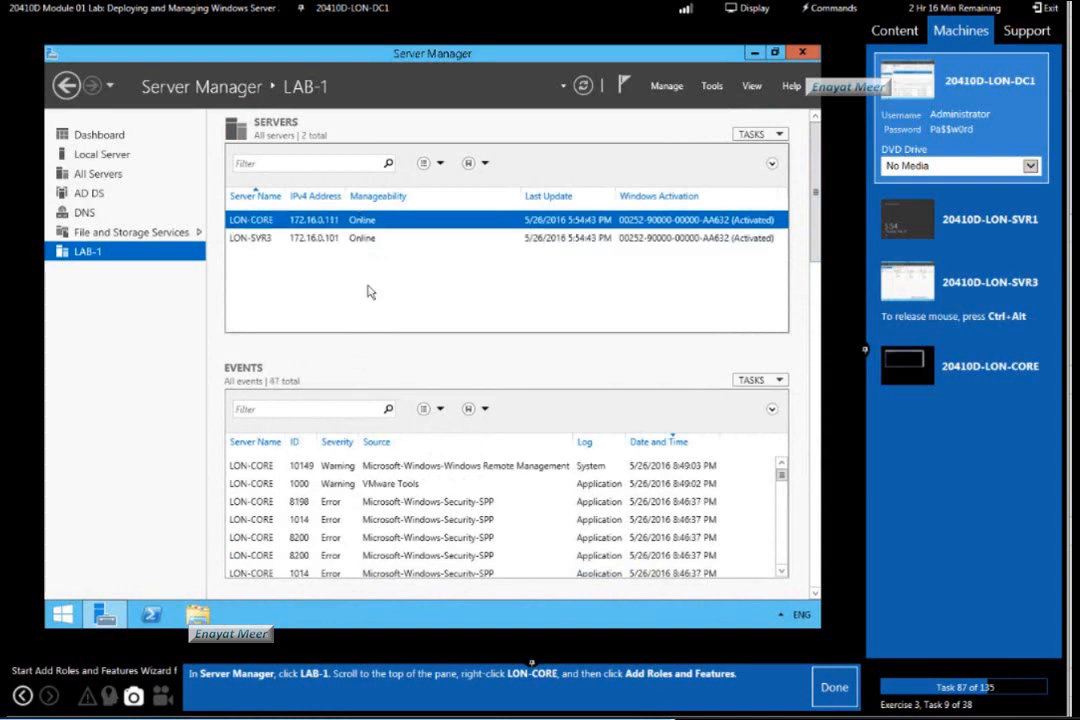
right_click(364, 223)
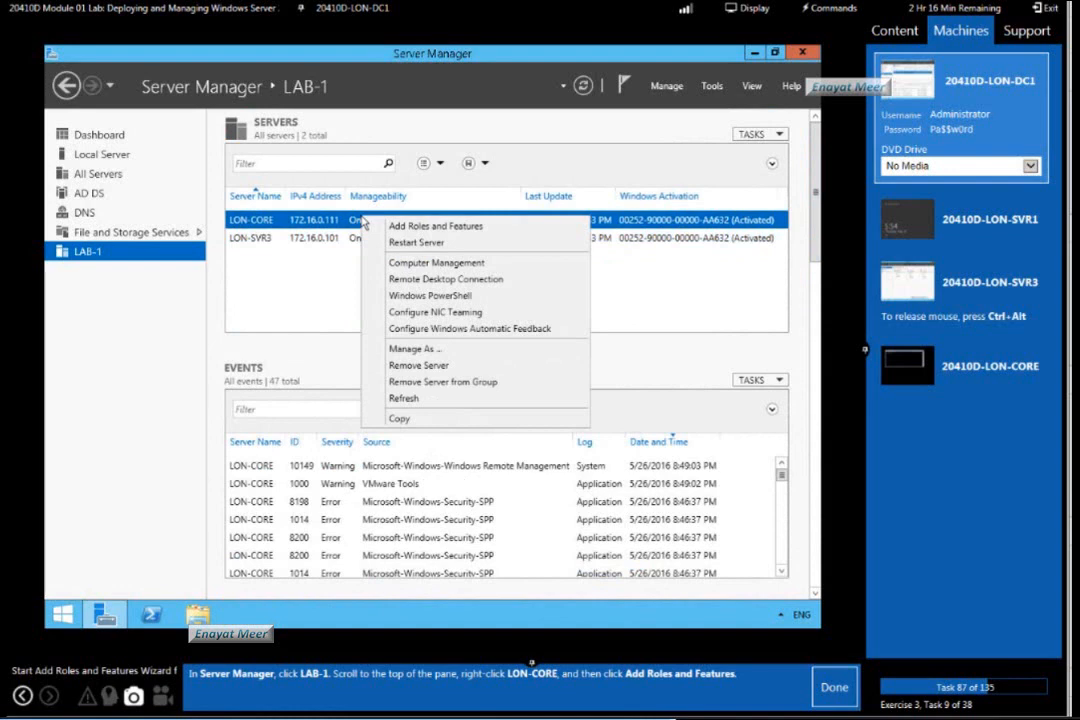
click(425, 226)
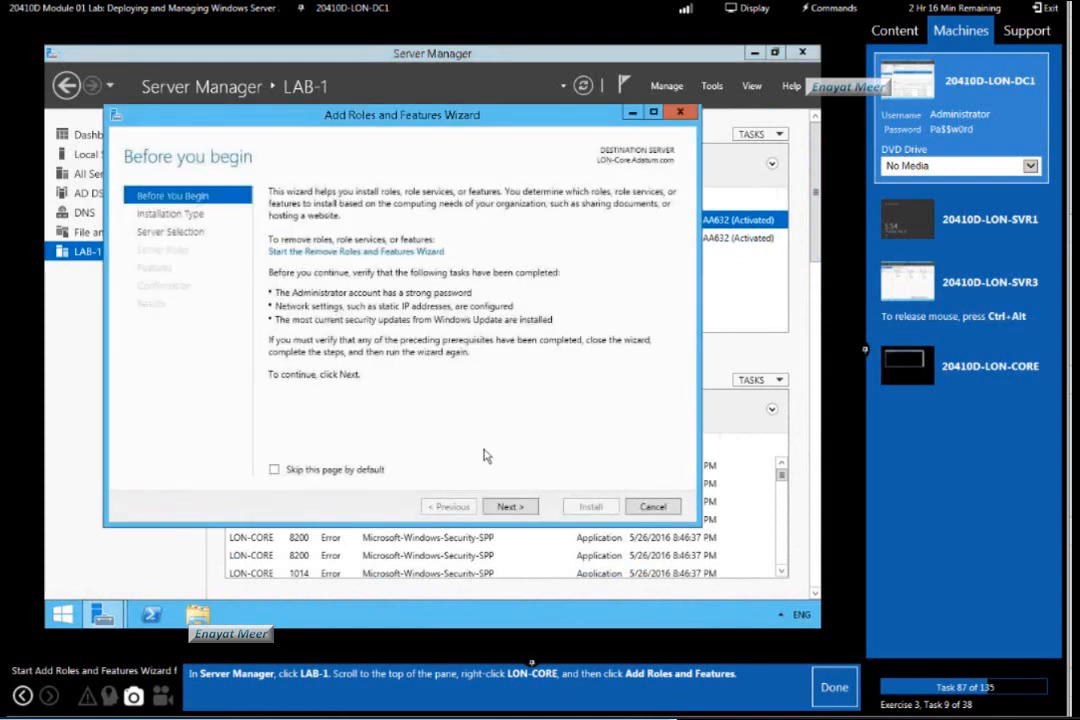
click(836, 688)
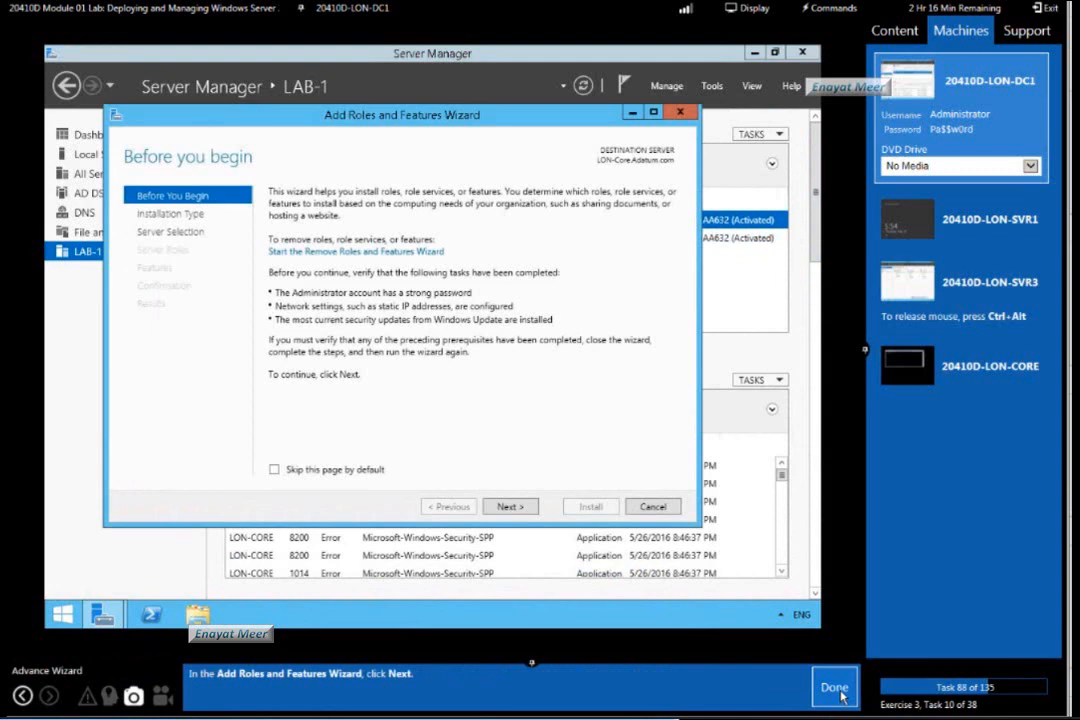
Choose role-based or feature-based installation with LON-Core.Adatum.com as the destination server, and mark lab tasks 88 to 90 as done.
click(510, 507)
click(836, 688)
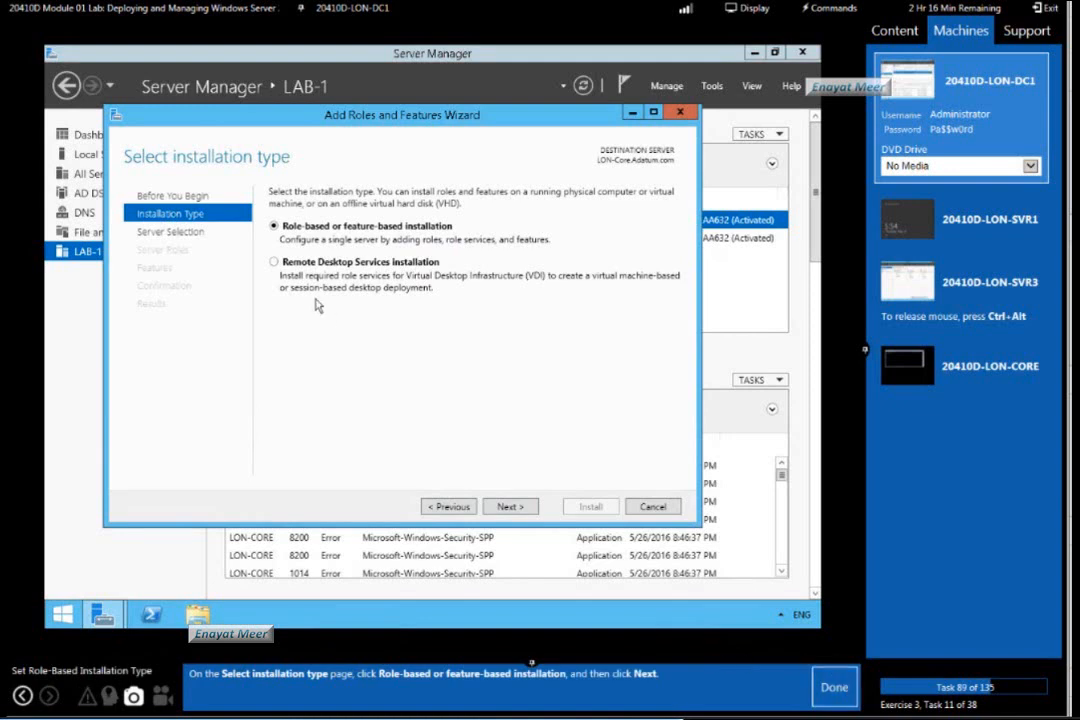
click(510, 506)
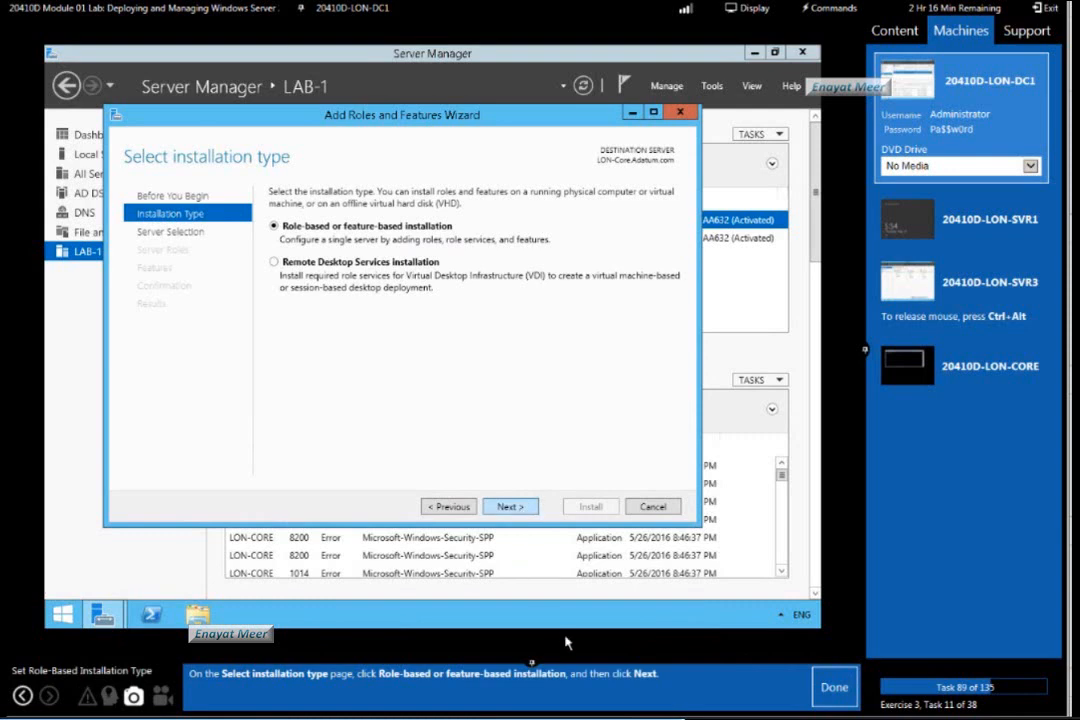
click(838, 690)
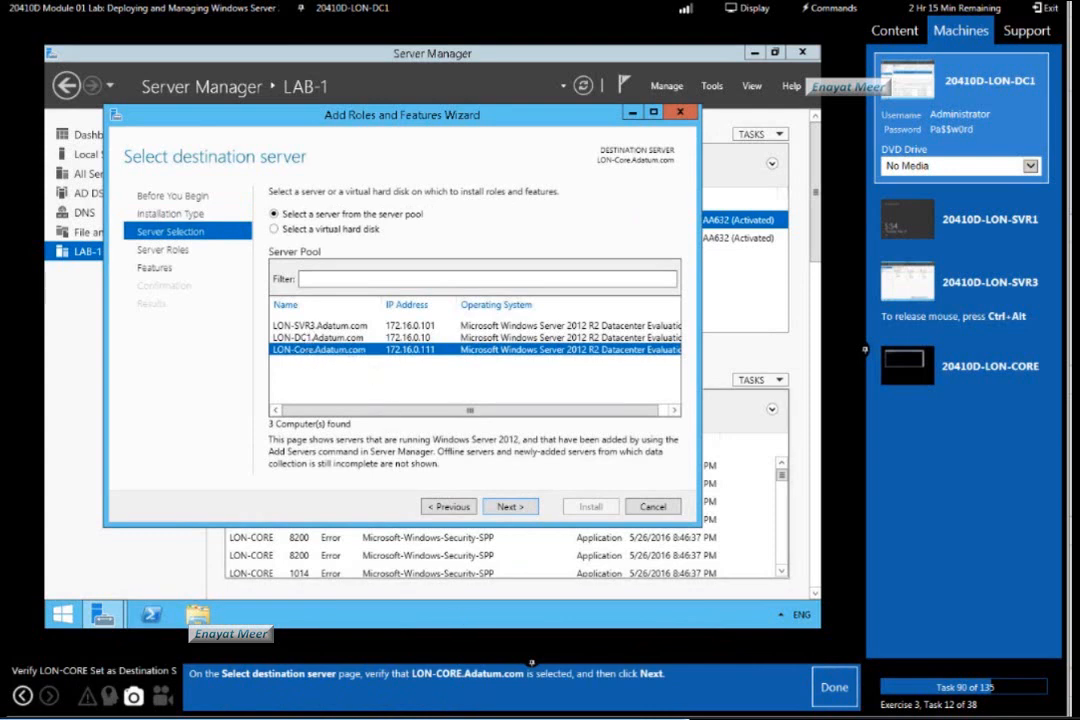
click(511, 506)
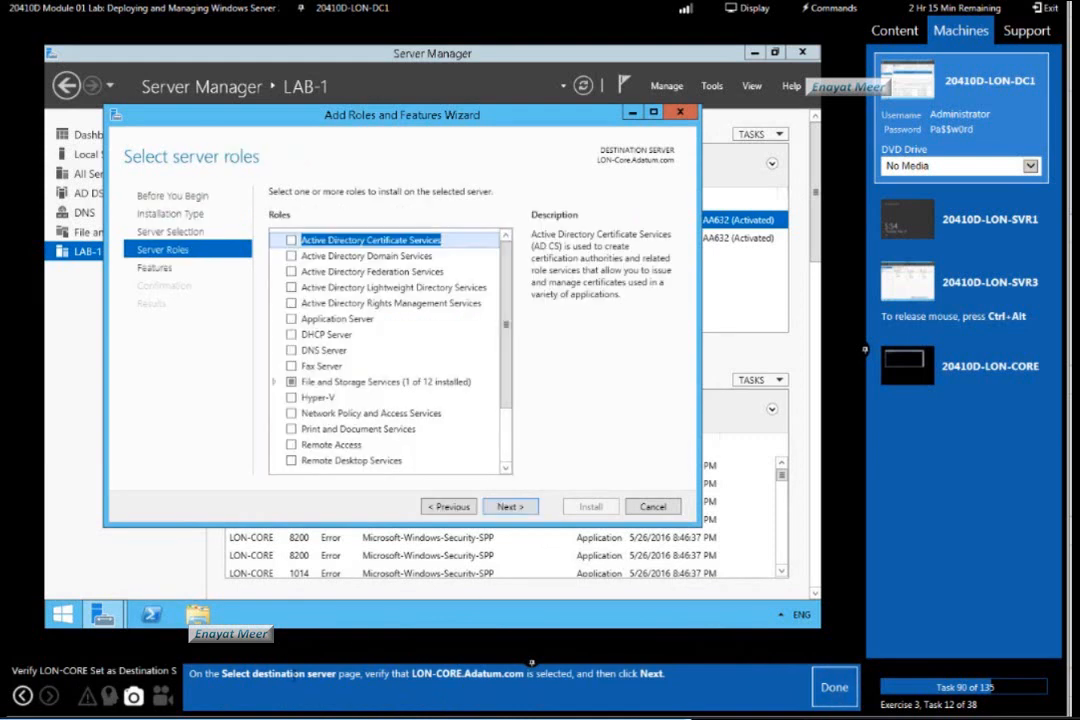
click(834, 687)
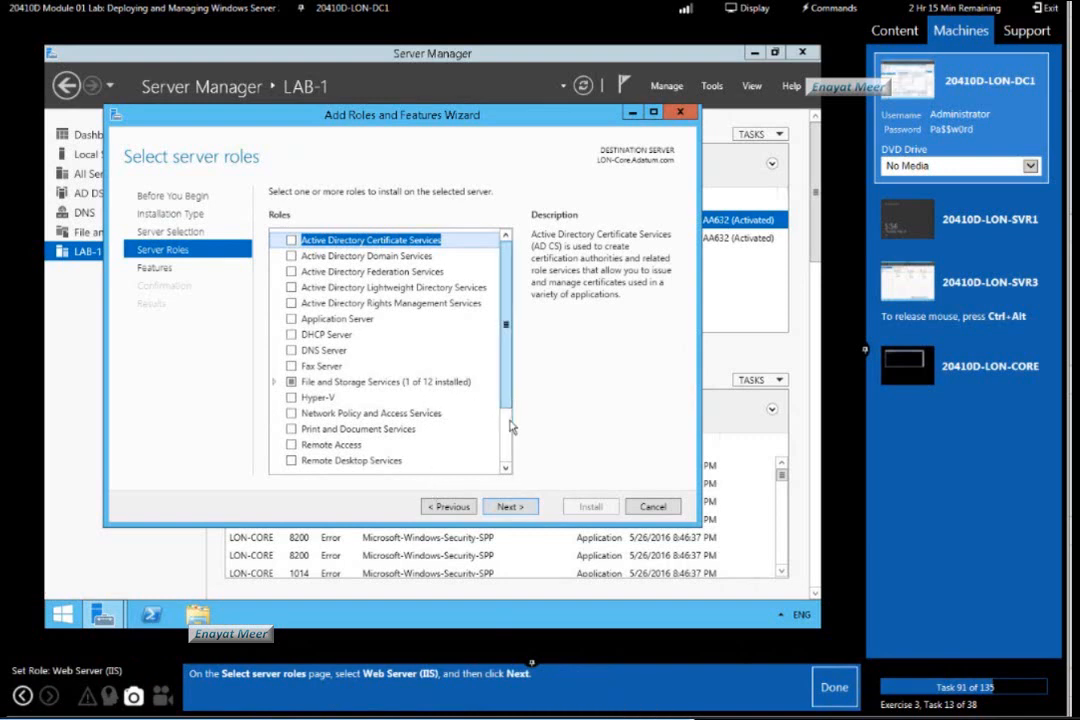
Choose the Web Server (IIS) role, proceed to the features page, and mark lab task 91 as done.
scroll(506, 430, down, 2)
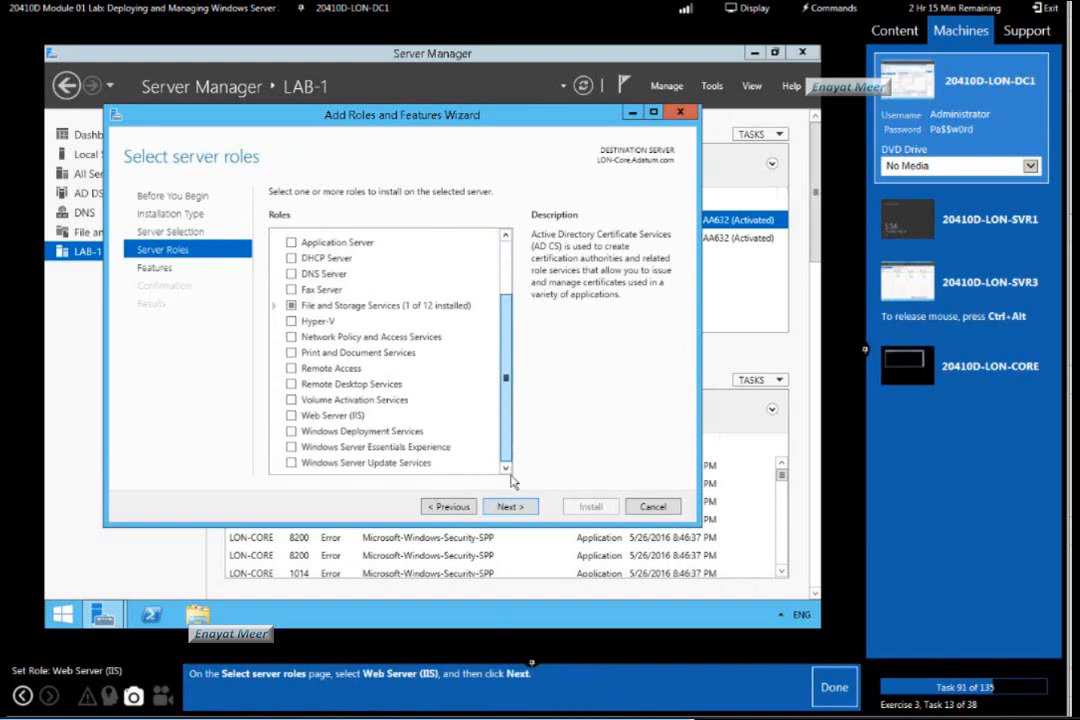
click(291, 415)
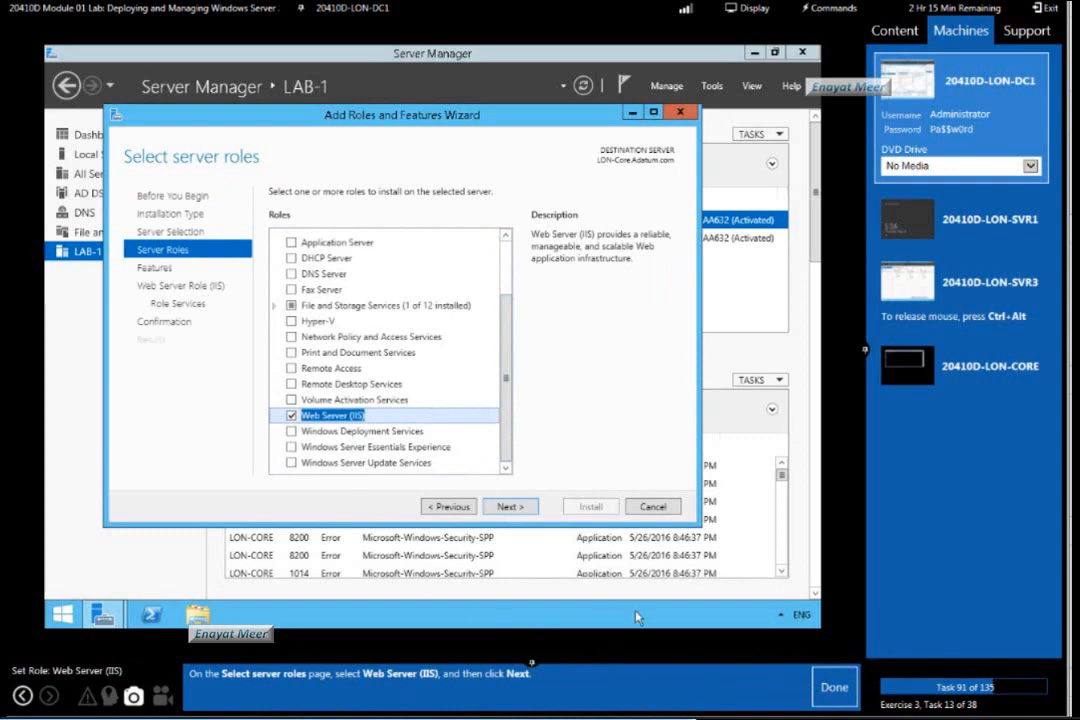
click(510, 506)
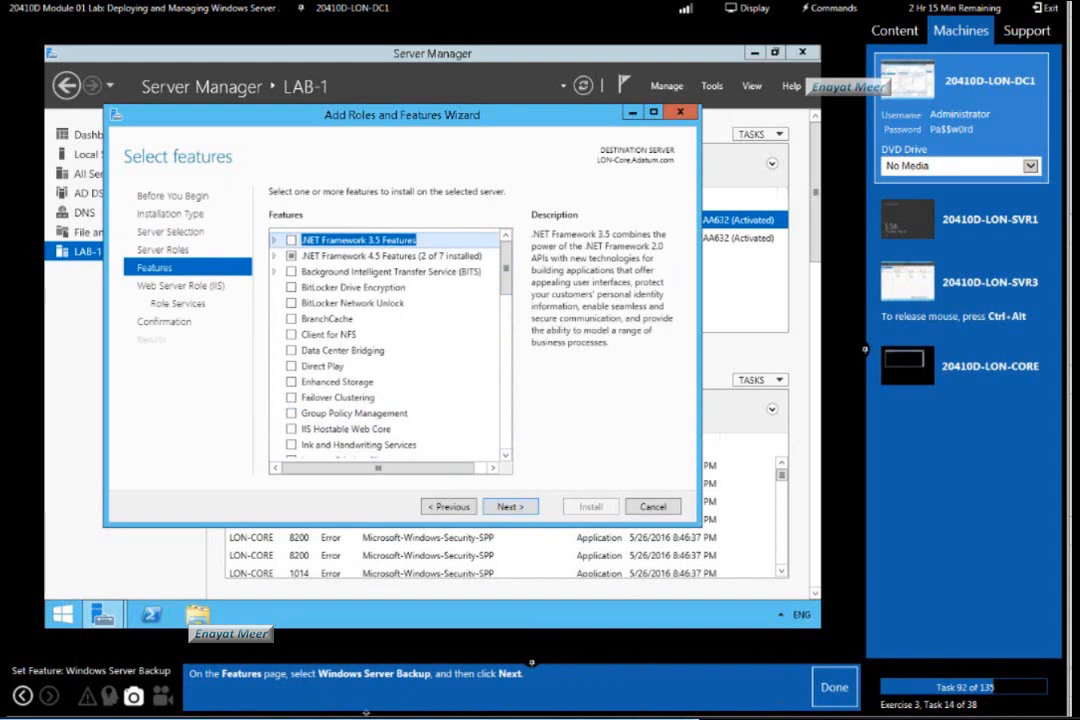
Choose the Windows Server Backup feature for LON-CORE, proceed to the Web Server Role (IIS) page, and mark lab task 92 as done.
scroll(432, 253, down, 12)
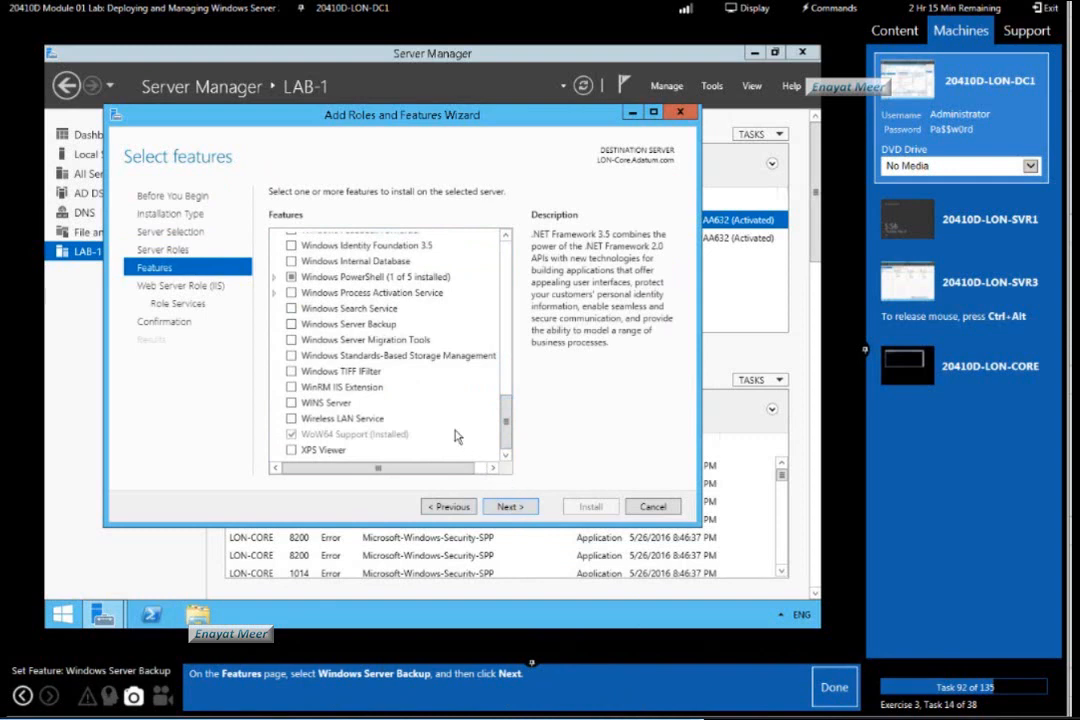
click(291, 324)
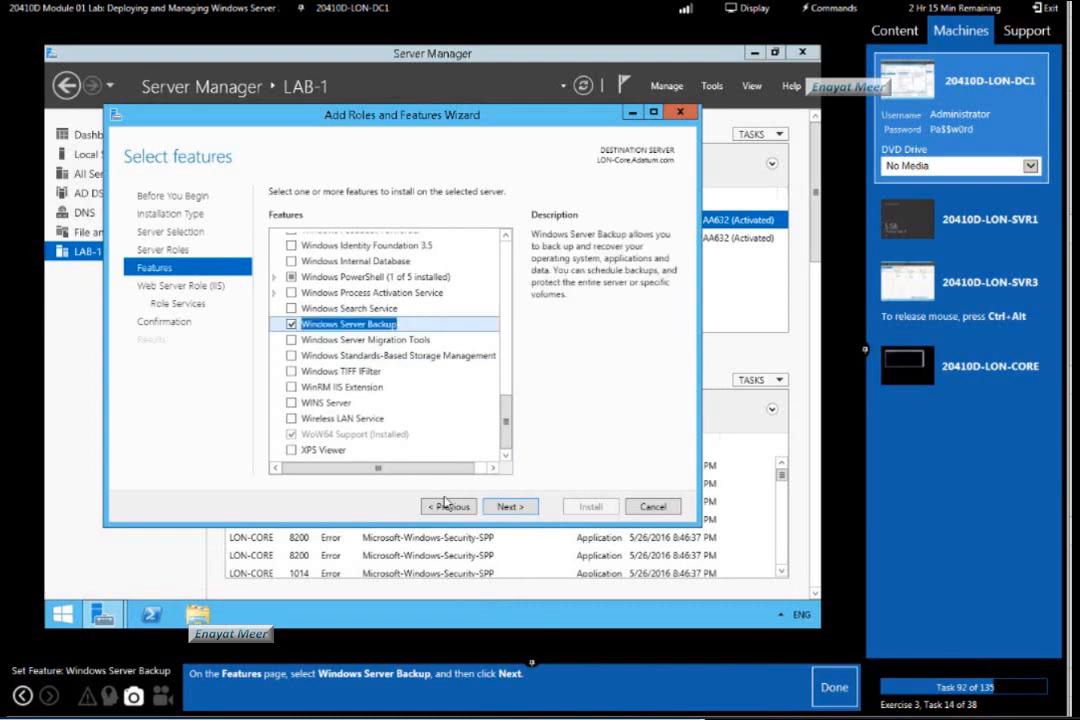
click(508, 506)
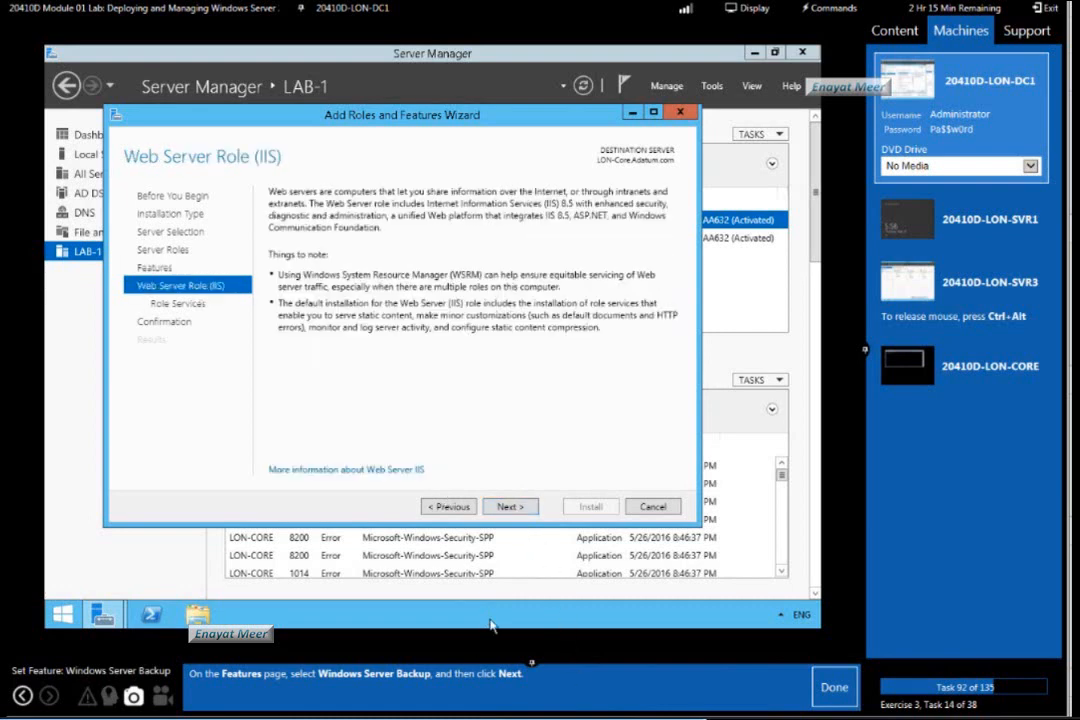
click(833, 686)
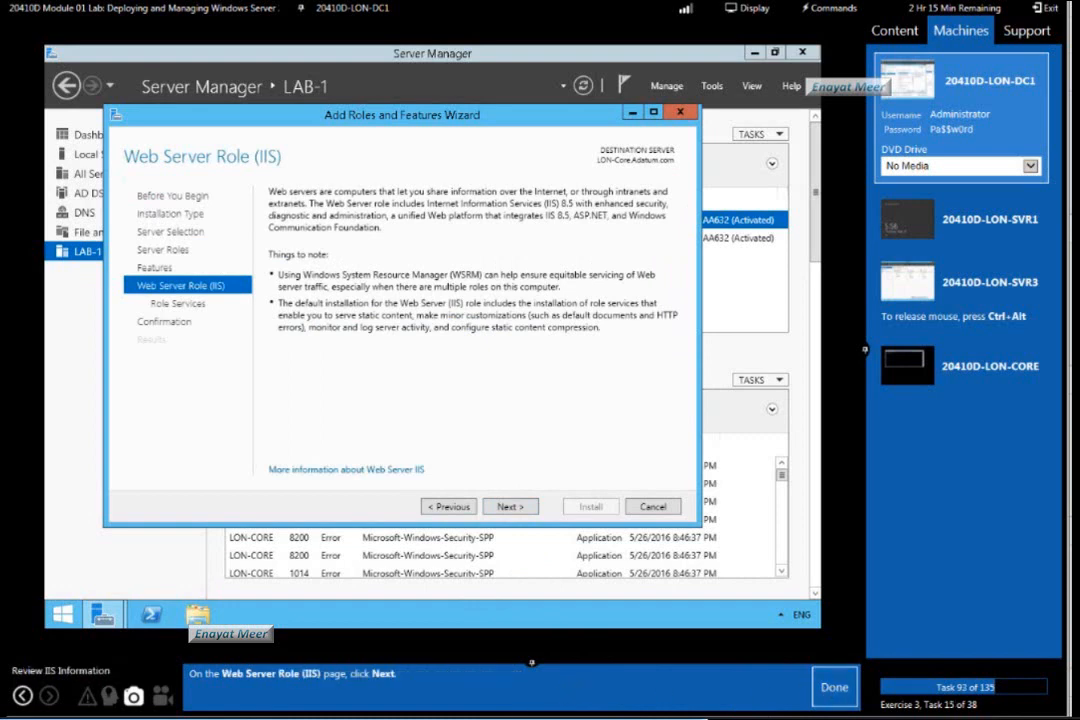
Accept the default Web Server (IIS) role services, proceed to the confirmation page, and mark lab tasks 93 and 94 as done.
click(511, 507)
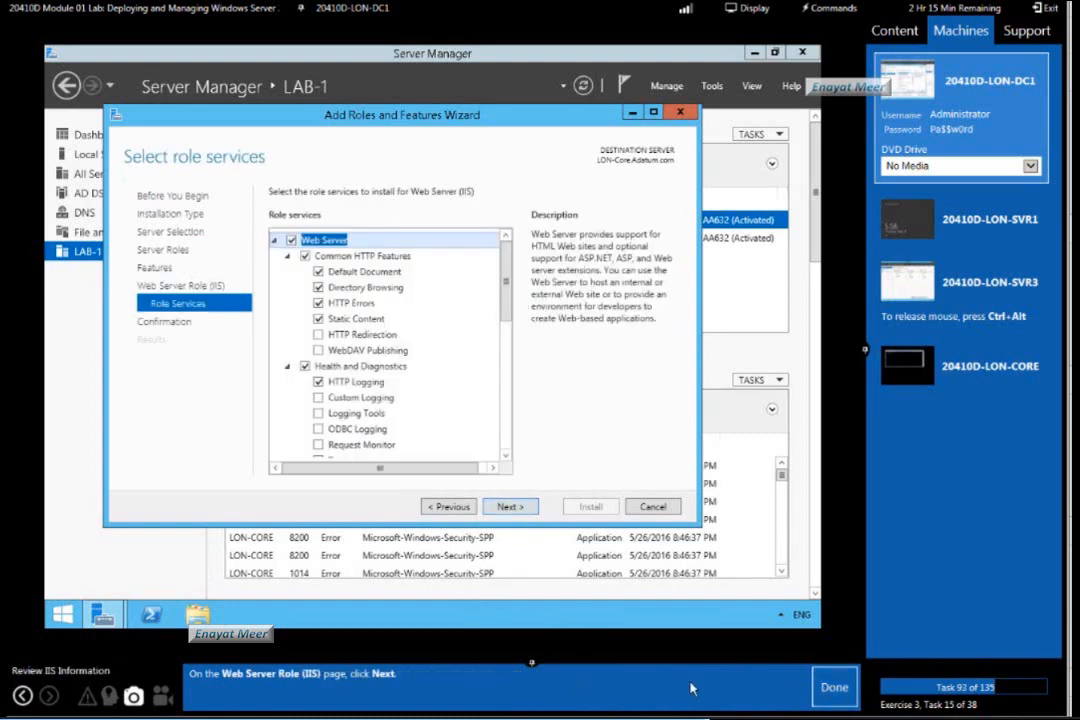
click(833, 688)
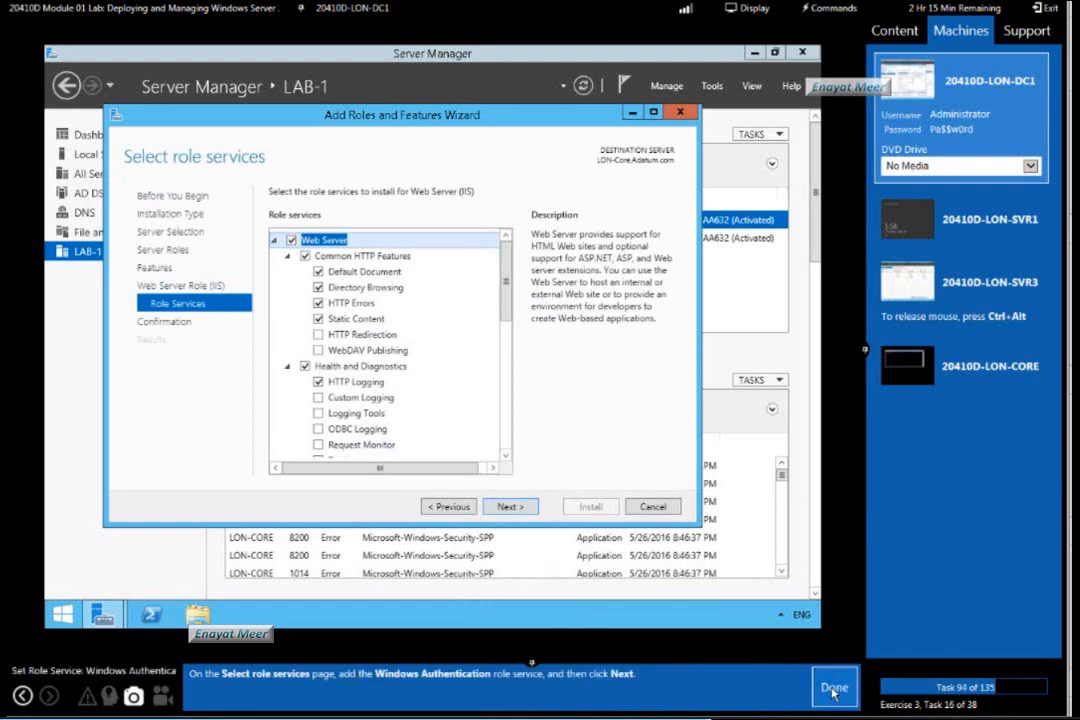
click(510, 507)
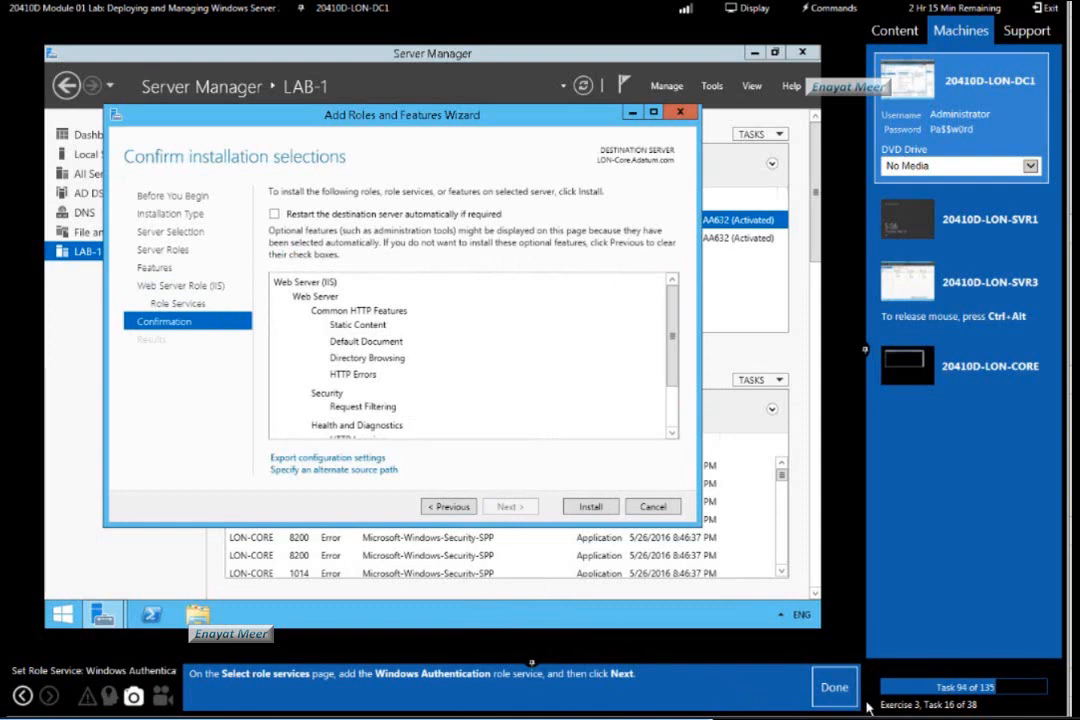
click(836, 687)
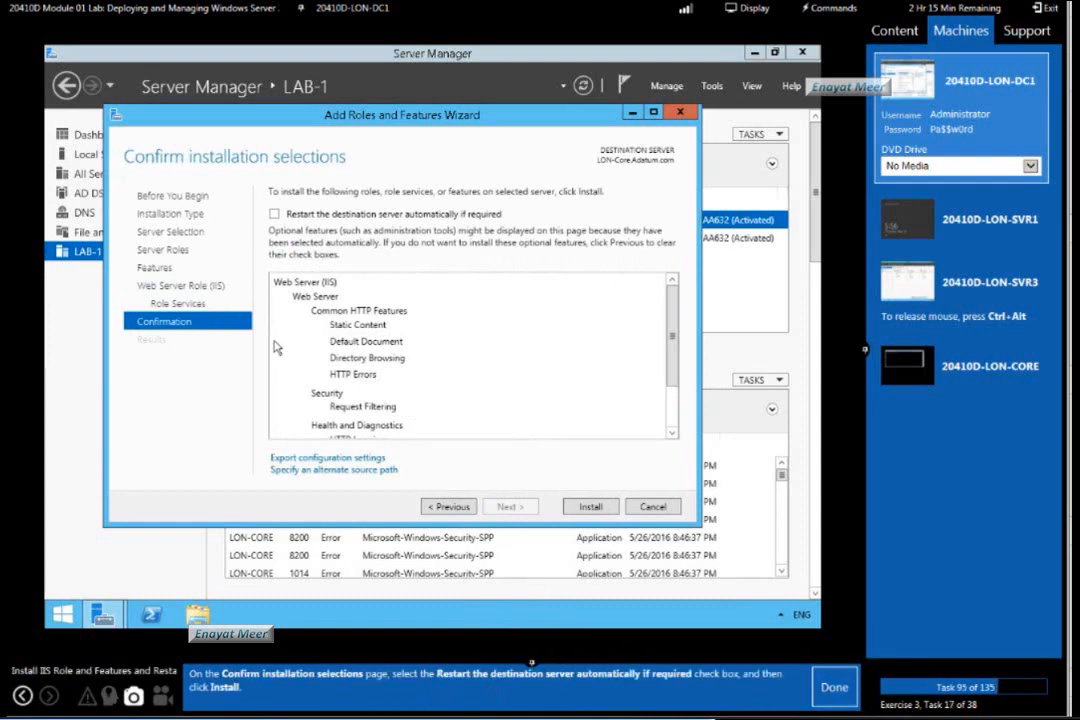
Install the selections on LON-CORE with automatic restart if required, close the wizard, and mark lab tasks 95 and 96 as done.
click(274, 214)
click(591, 507)
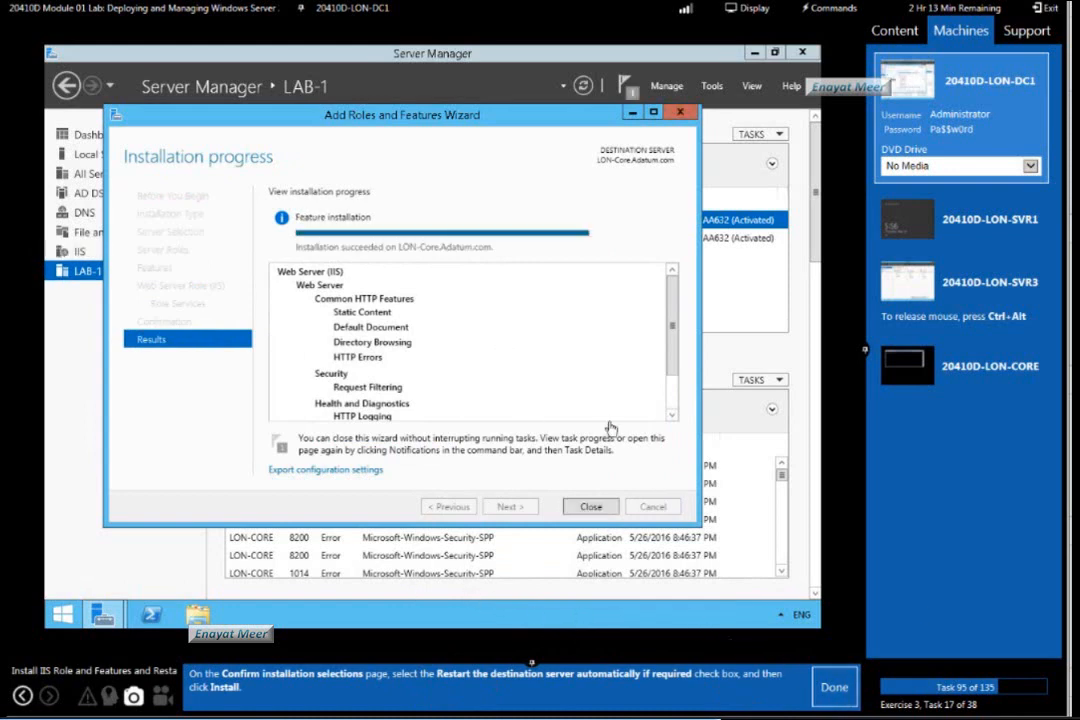
click(832, 690)
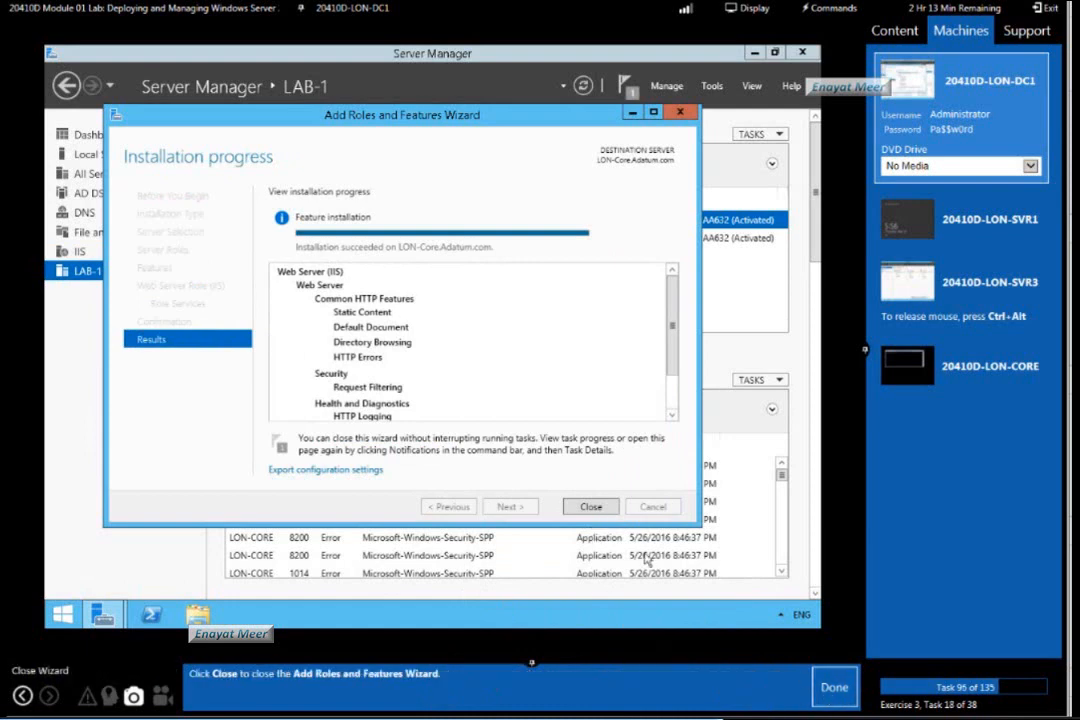
click(592, 507)
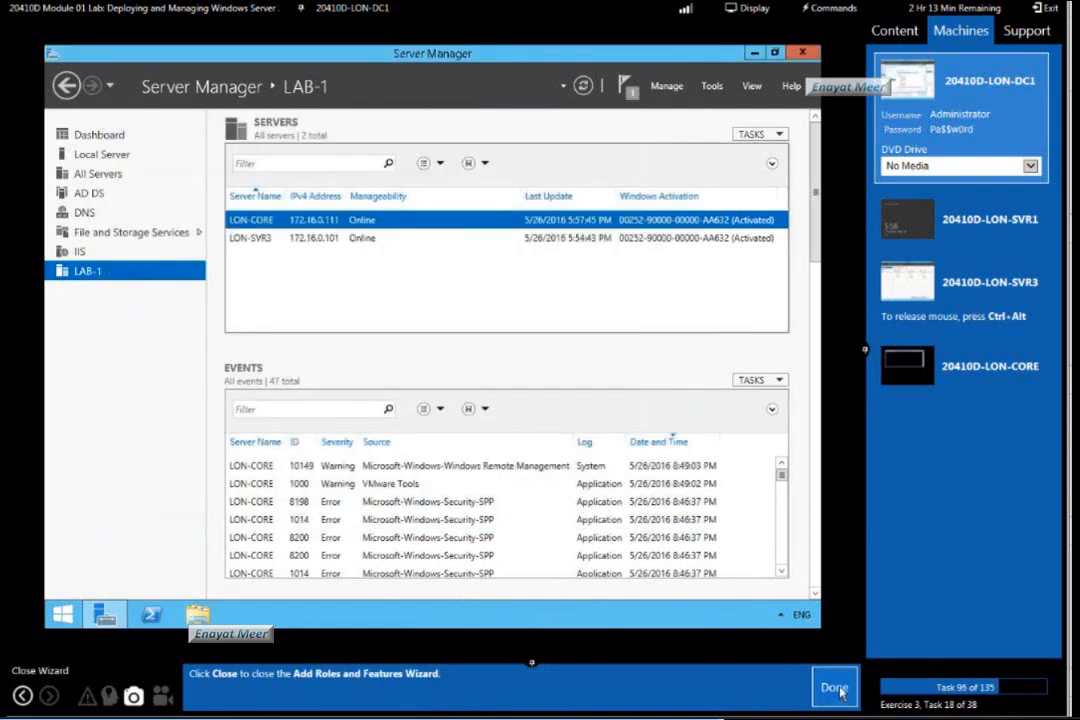
click(838, 689)
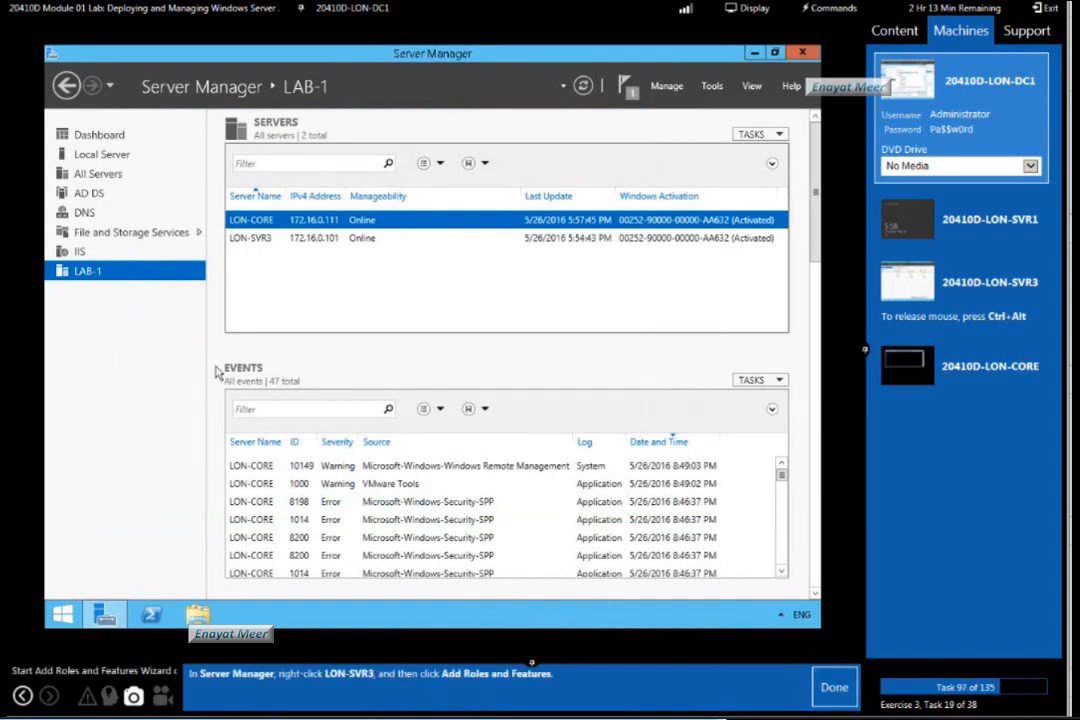
Start the Add Roles and Features Wizard for LON-SVR3 from the LAB-1 server list, and mark lab task 97 as done.
click(105, 615)
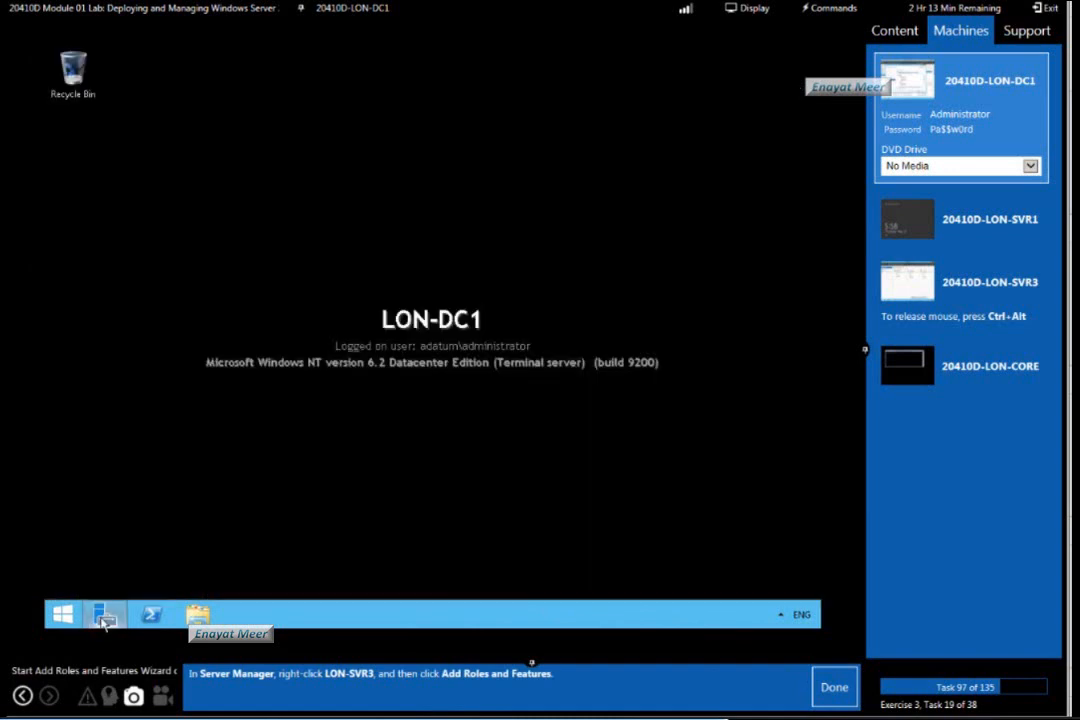
click(105, 615)
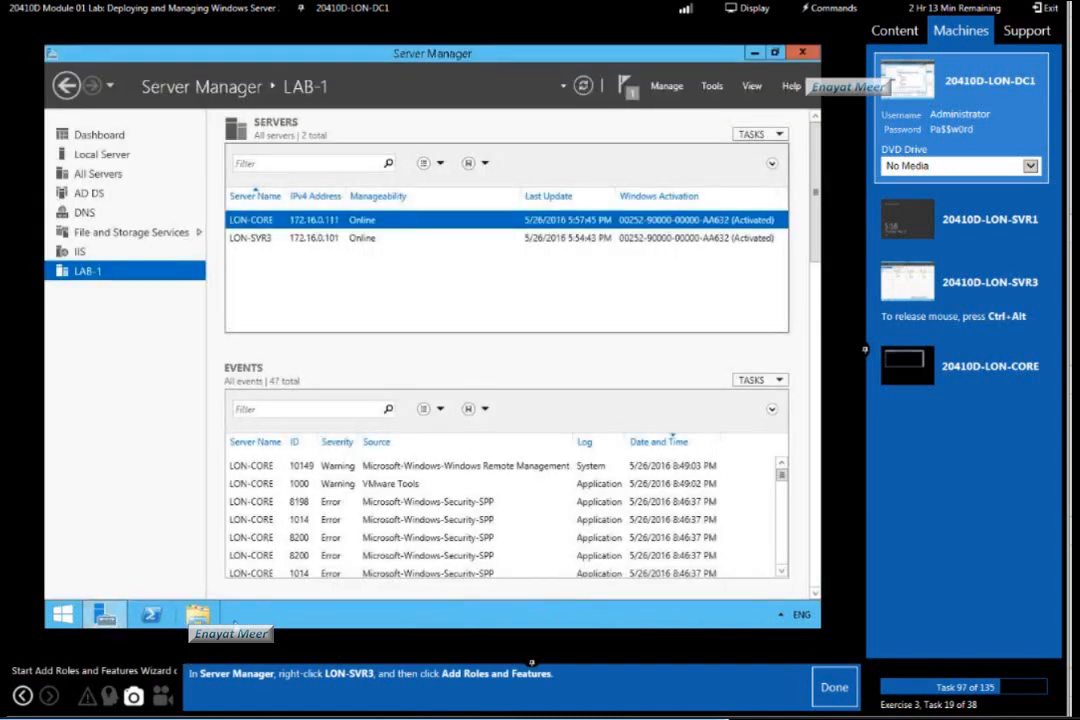
click(298, 240)
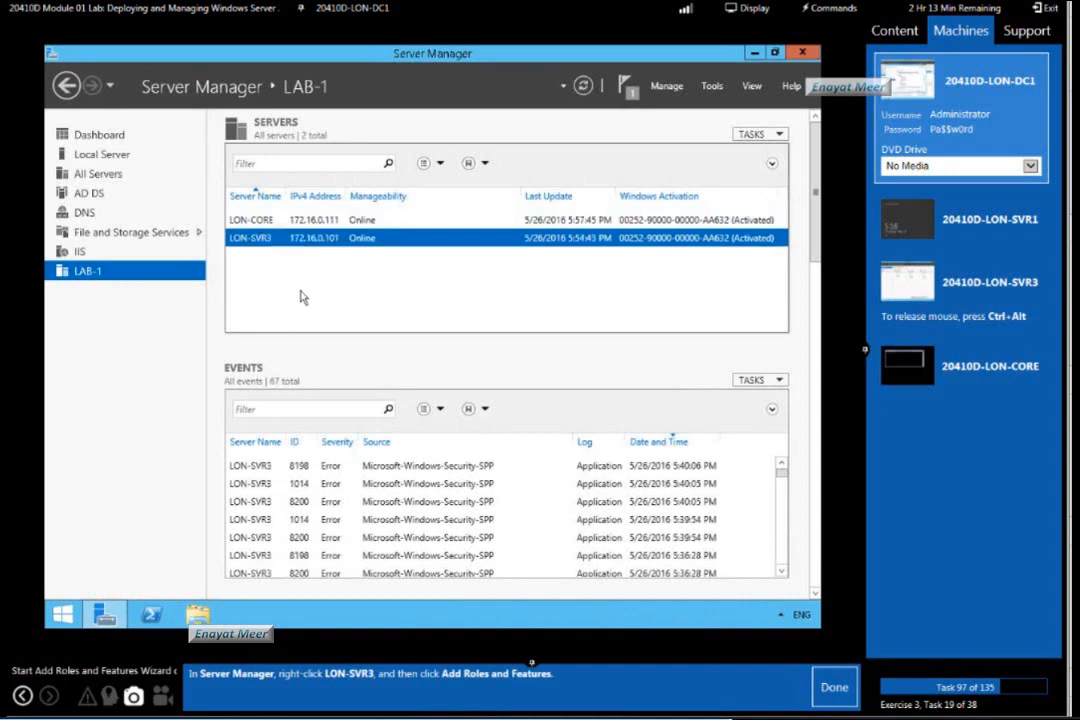
right_click(322, 241)
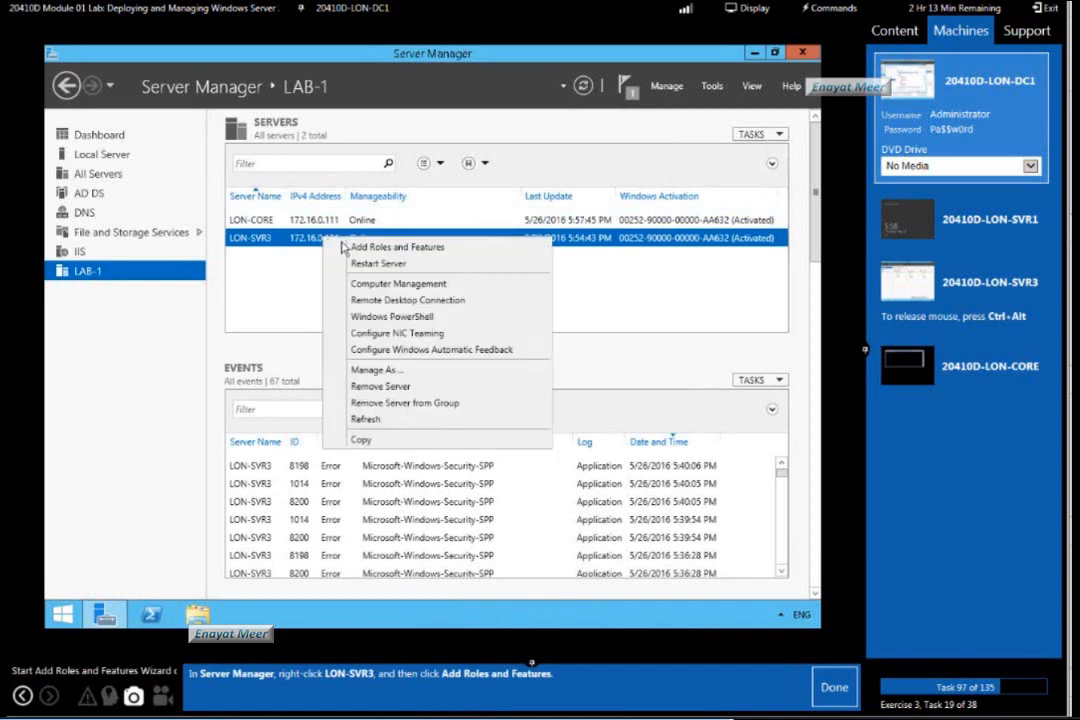
click(347, 246)
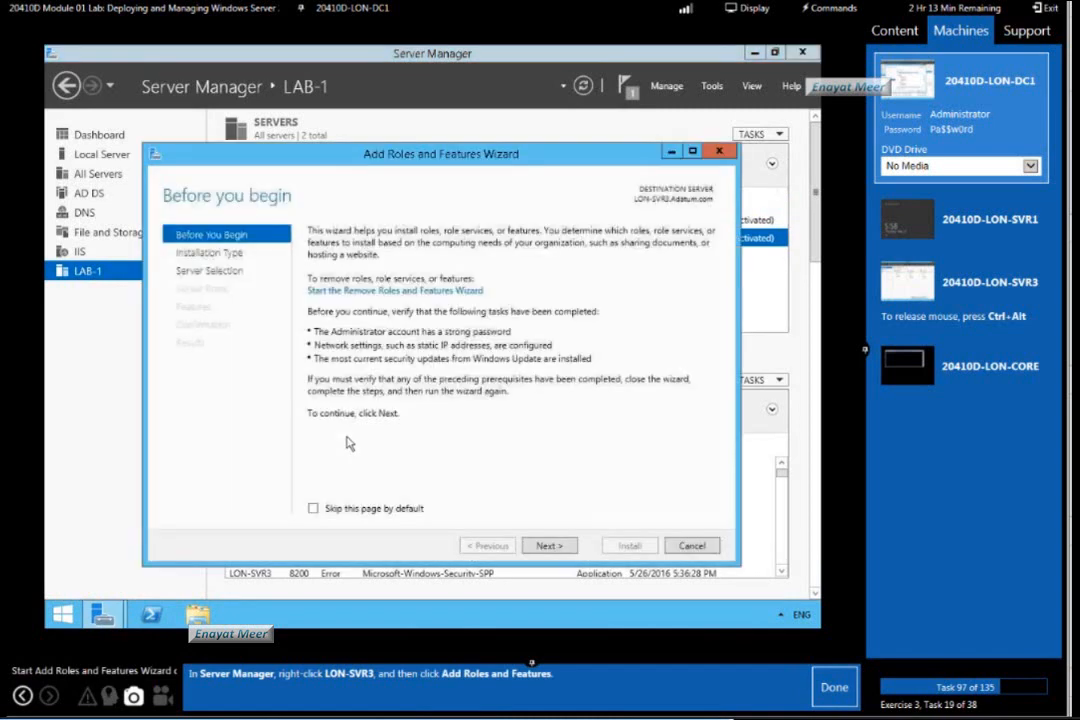
click(835, 689)
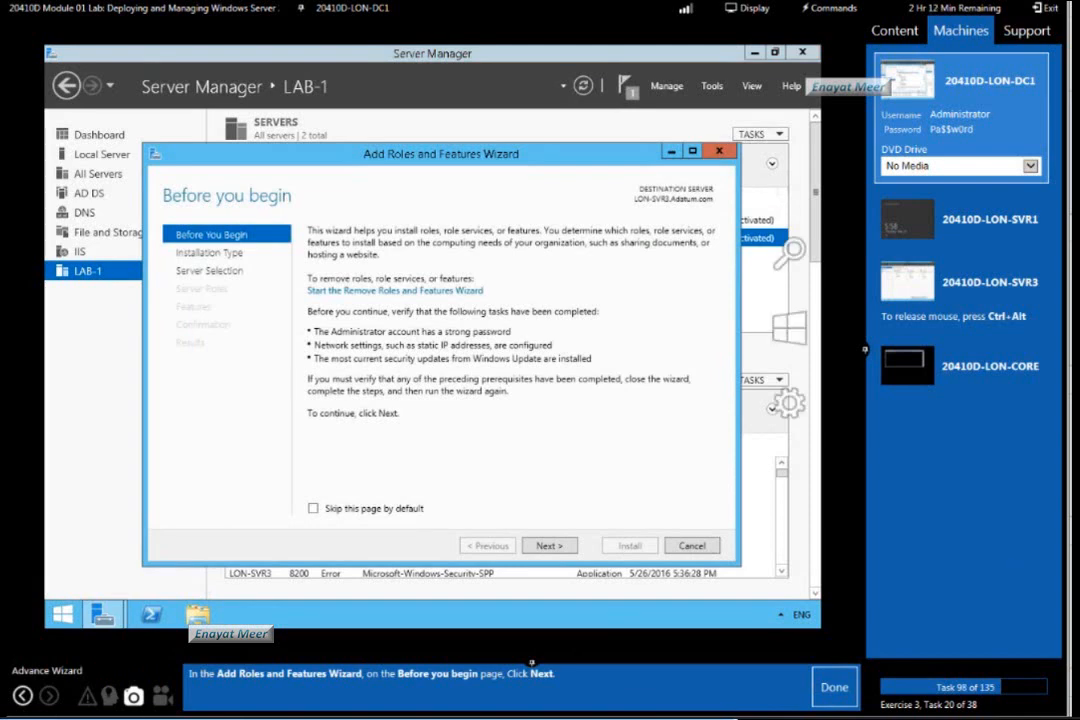
Choose role-based or feature-based installation with LON-SVR3.Adatum.com as the destination server, and mark lab tasks 98 to 100 as done.
click(547, 546)
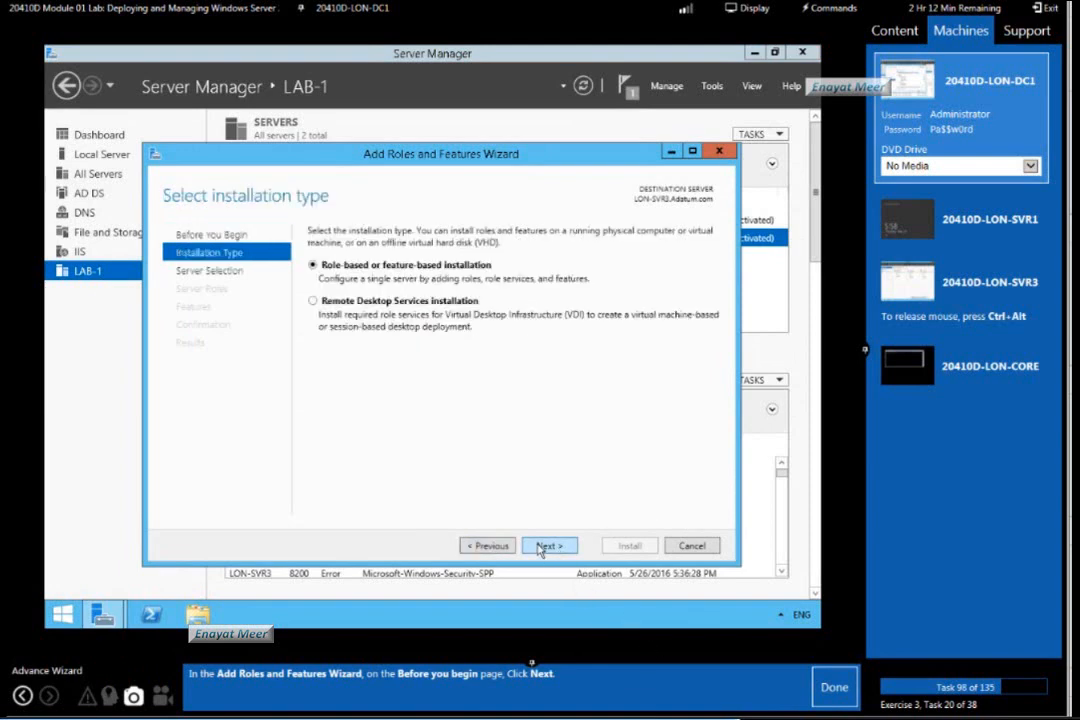
click(835, 687)
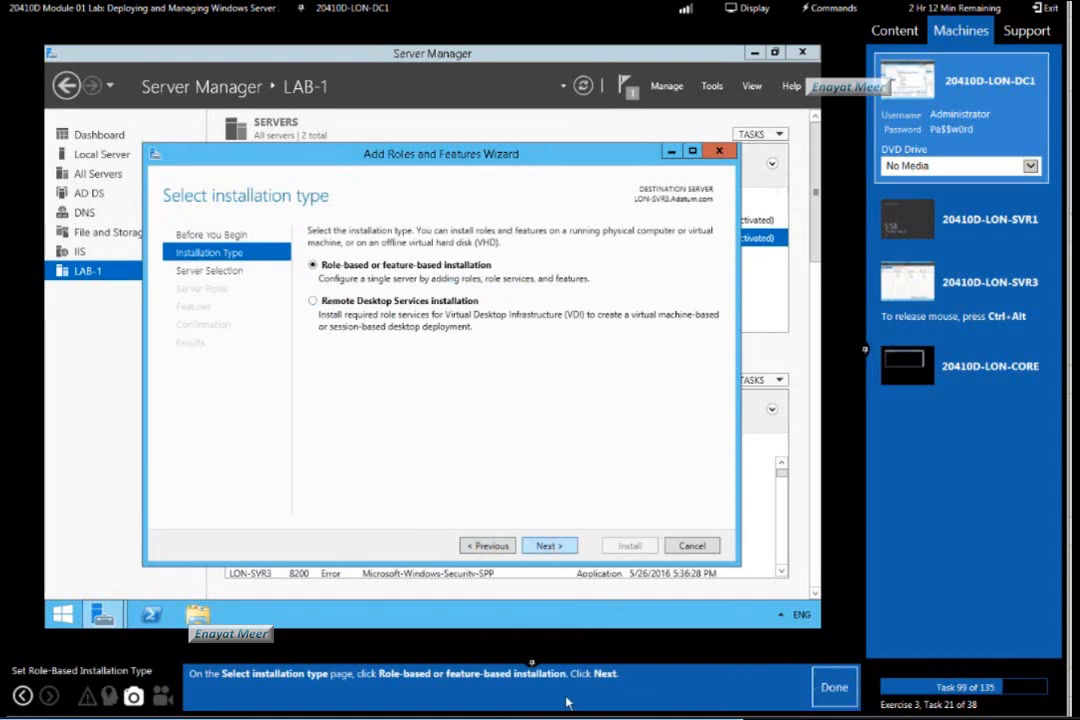
click(548, 546)
click(835, 688)
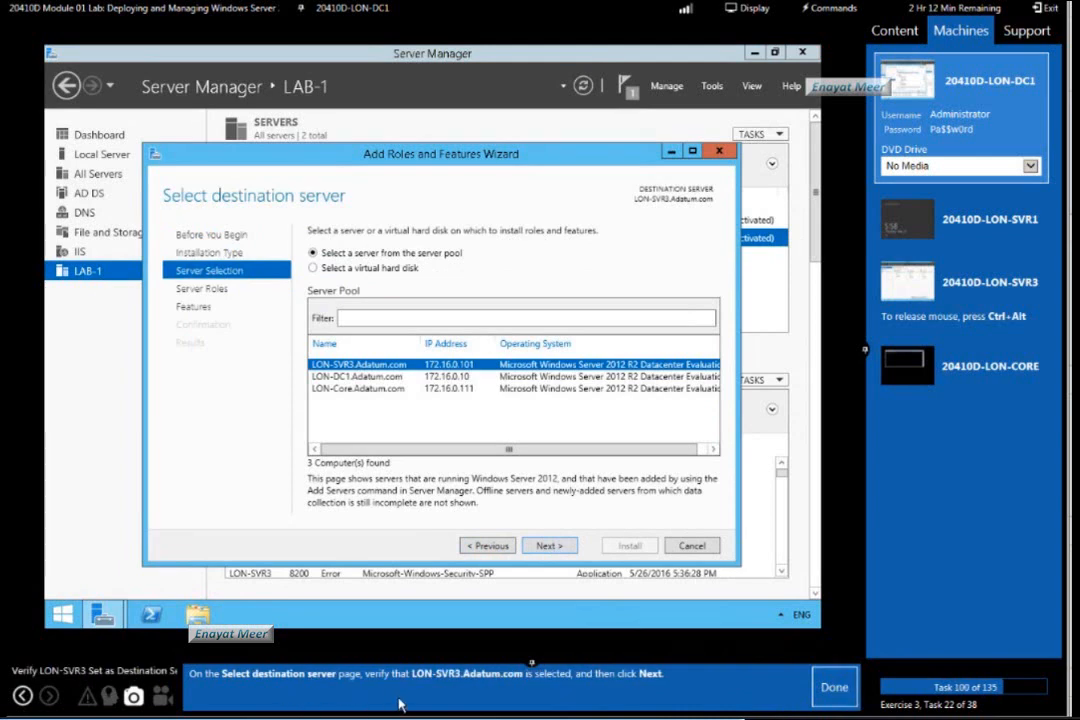
click(549, 546)
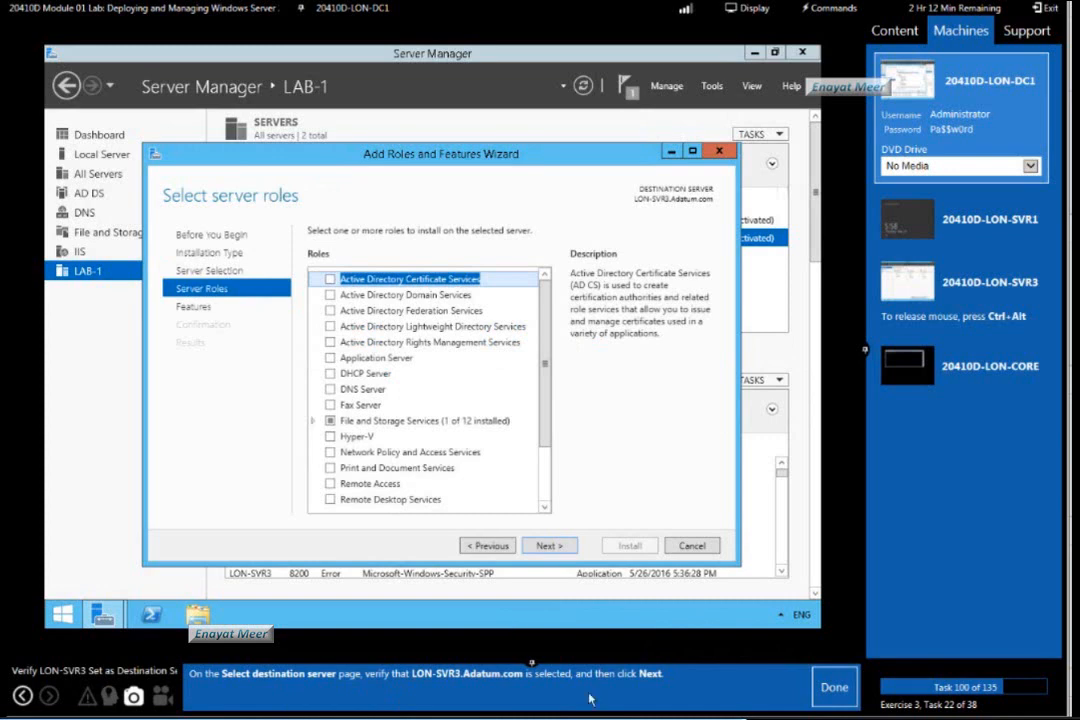
click(835, 688)
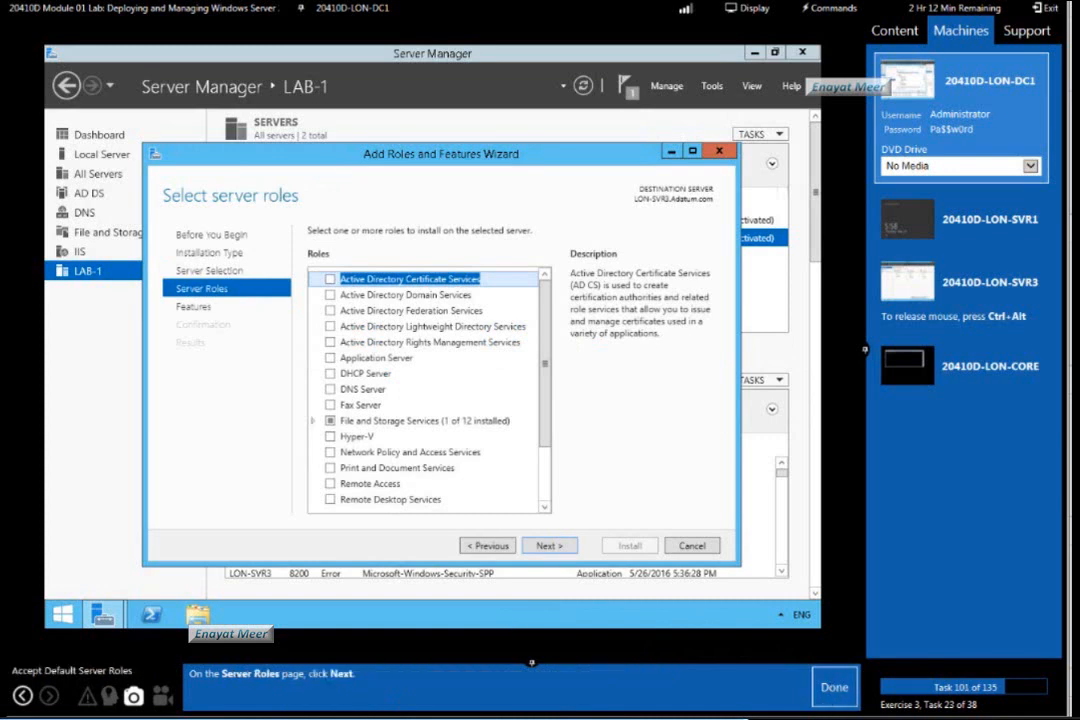
Keep the default server roles, choose the Windows Server Backup feature for LON-SVR3, and mark lab tasks 101 and 102 as done.
click(549, 546)
click(833, 688)
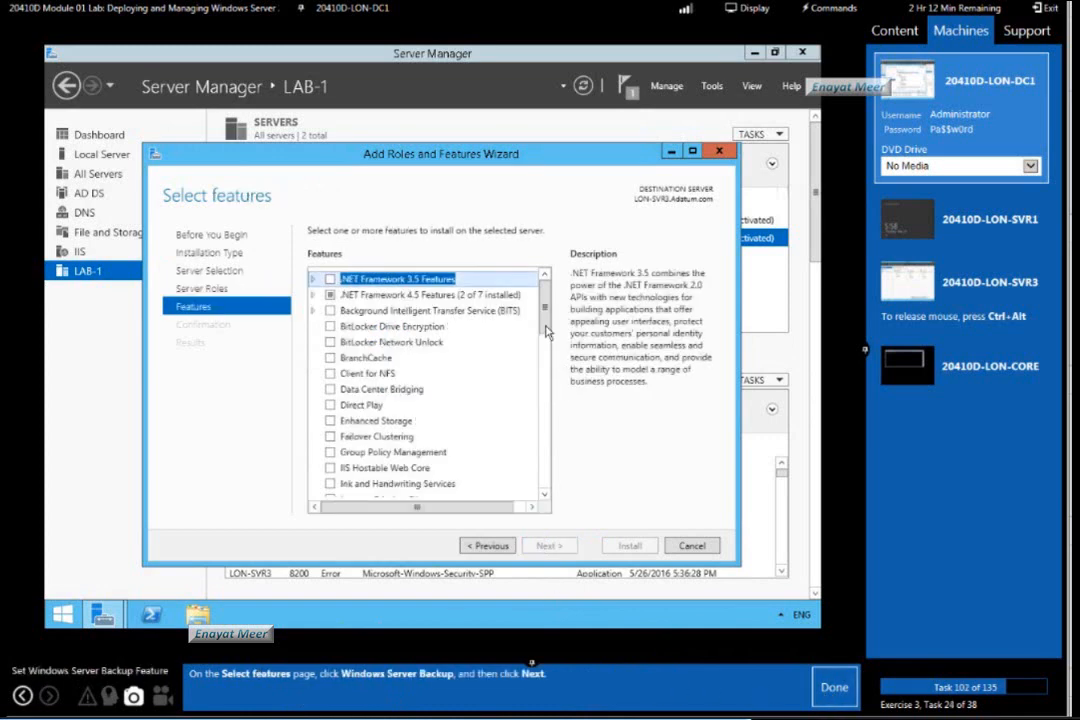
scroll(500, 470, down, 13)
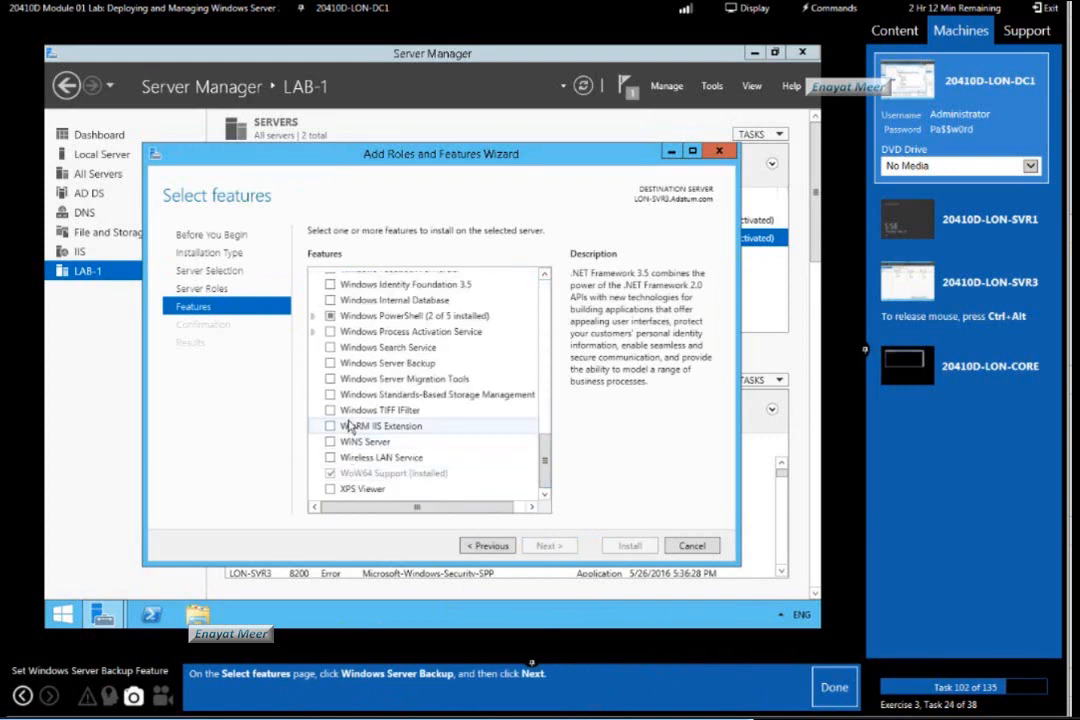
click(331, 364)
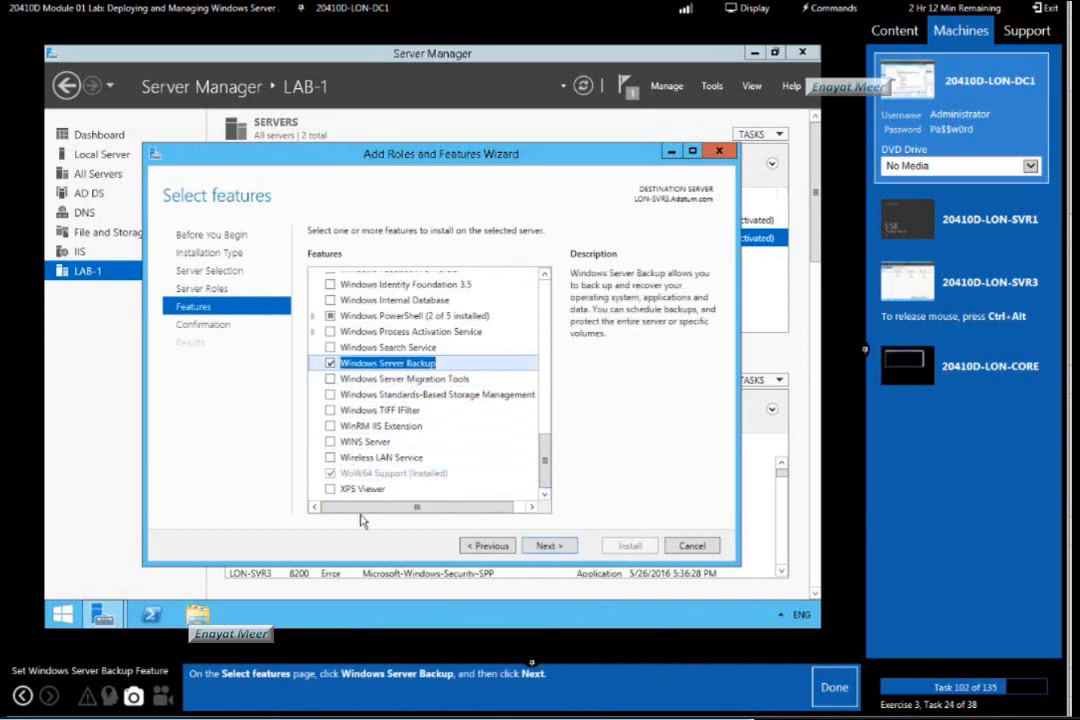
click(550, 545)
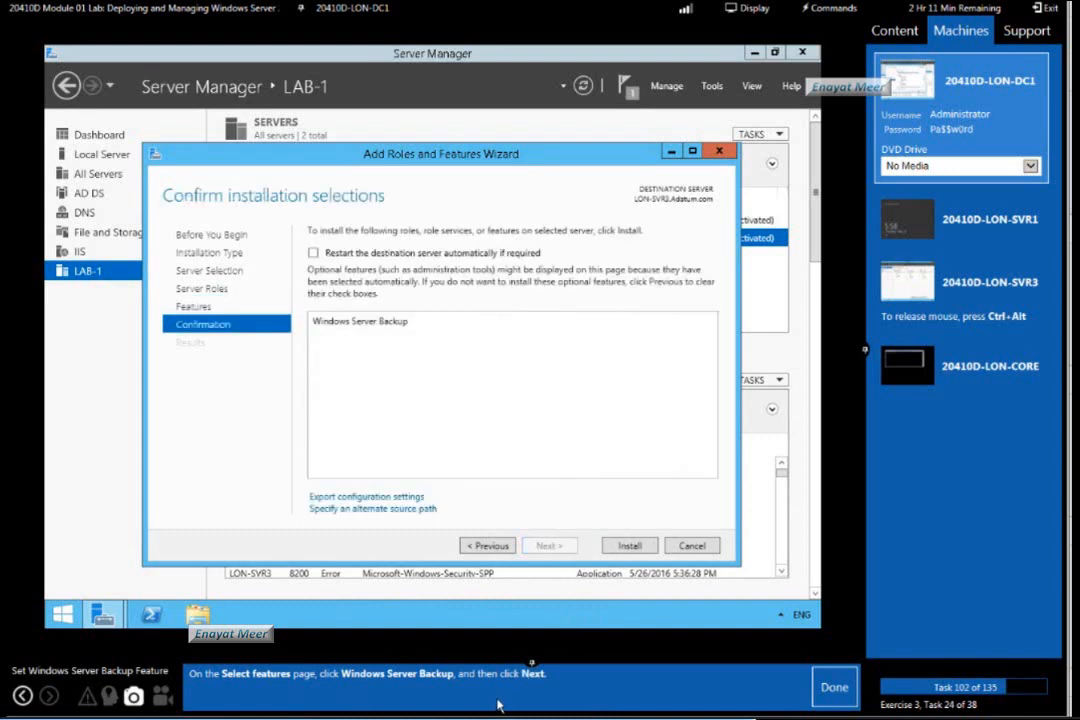
click(834, 688)
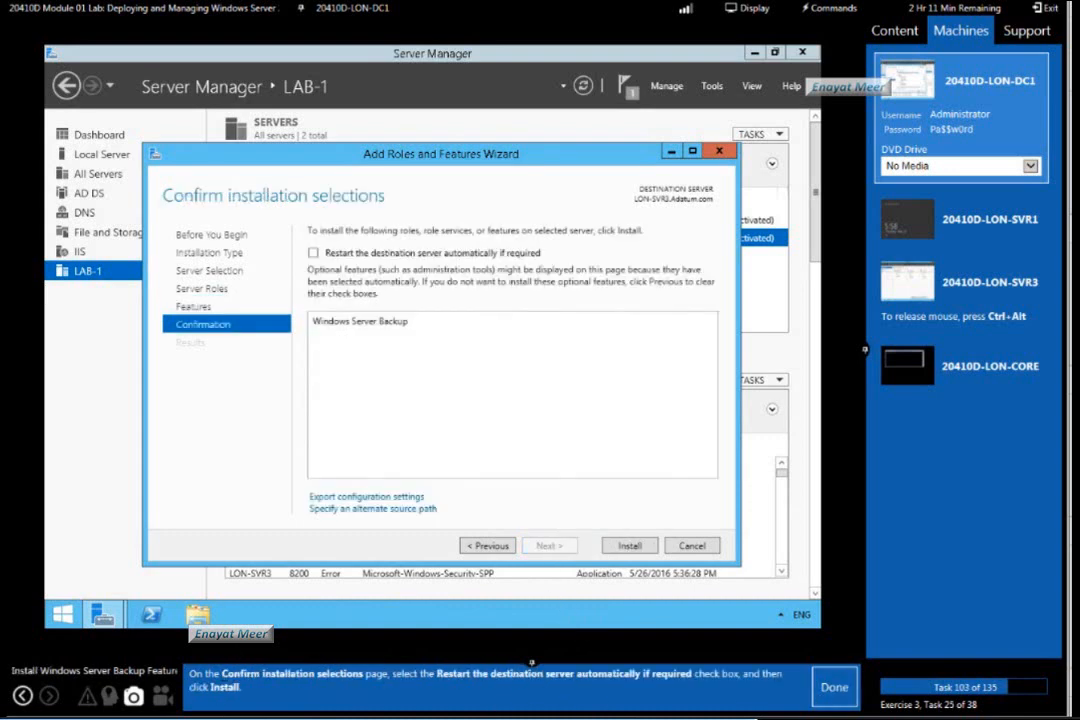
Install Windows Server Backup on LON-SVR3 with automatic restart if required, close the wizard, and mark lab tasks 103 and 104 as done.
click(313, 253)
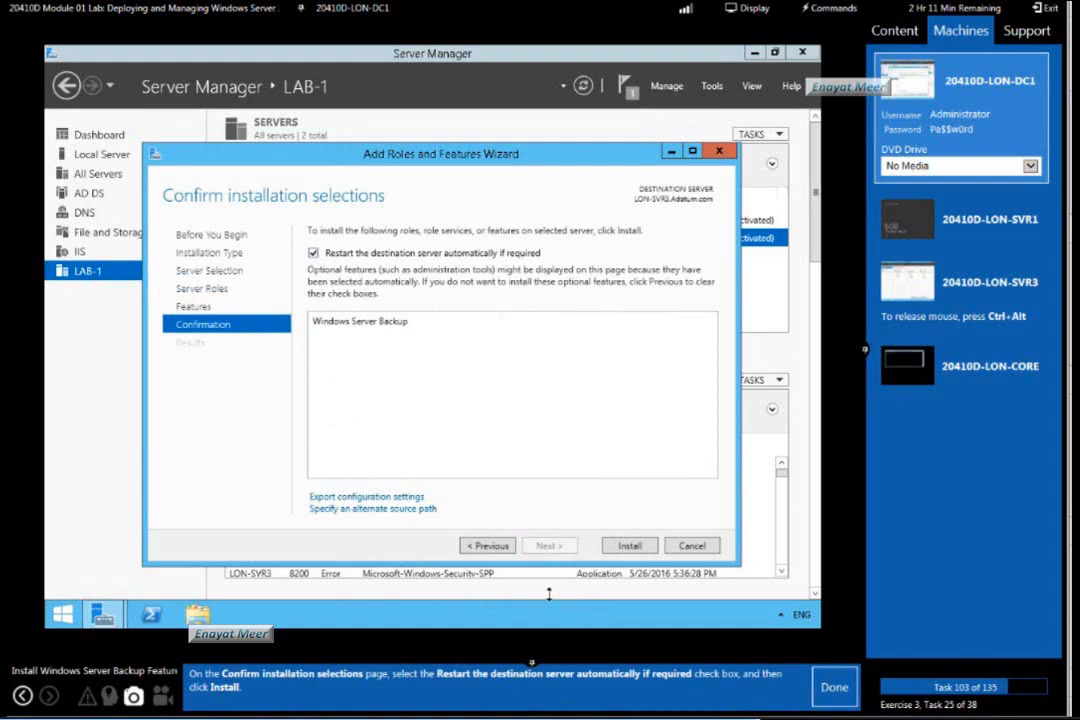
click(630, 547)
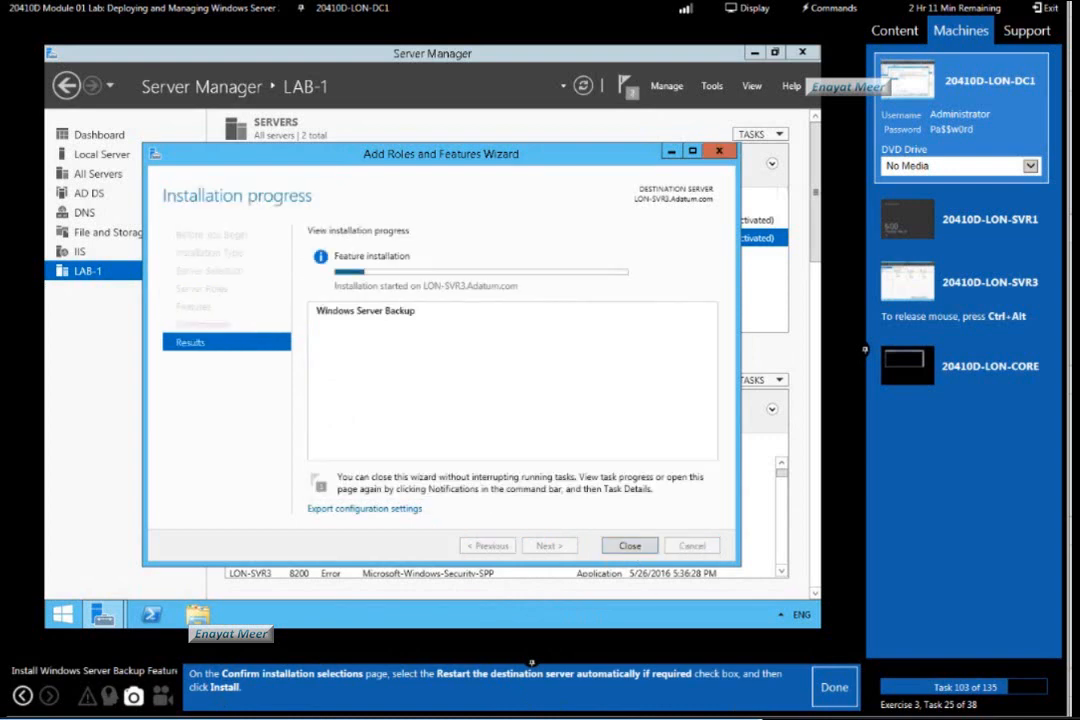
click(830, 688)
click(628, 546)
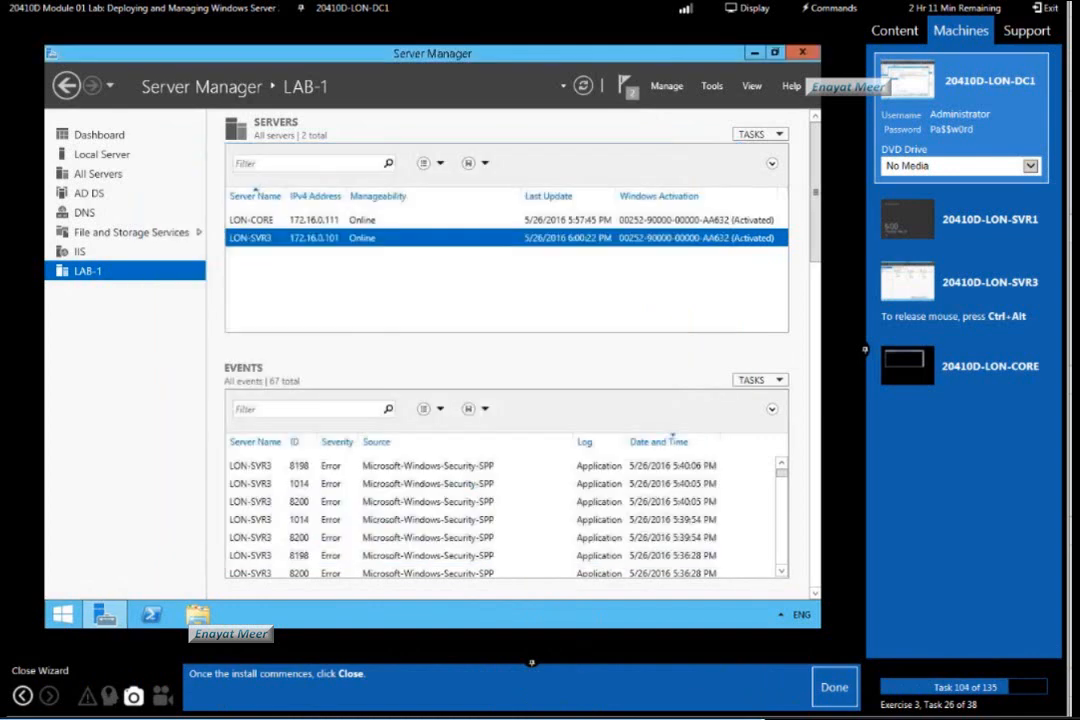
click(835, 688)
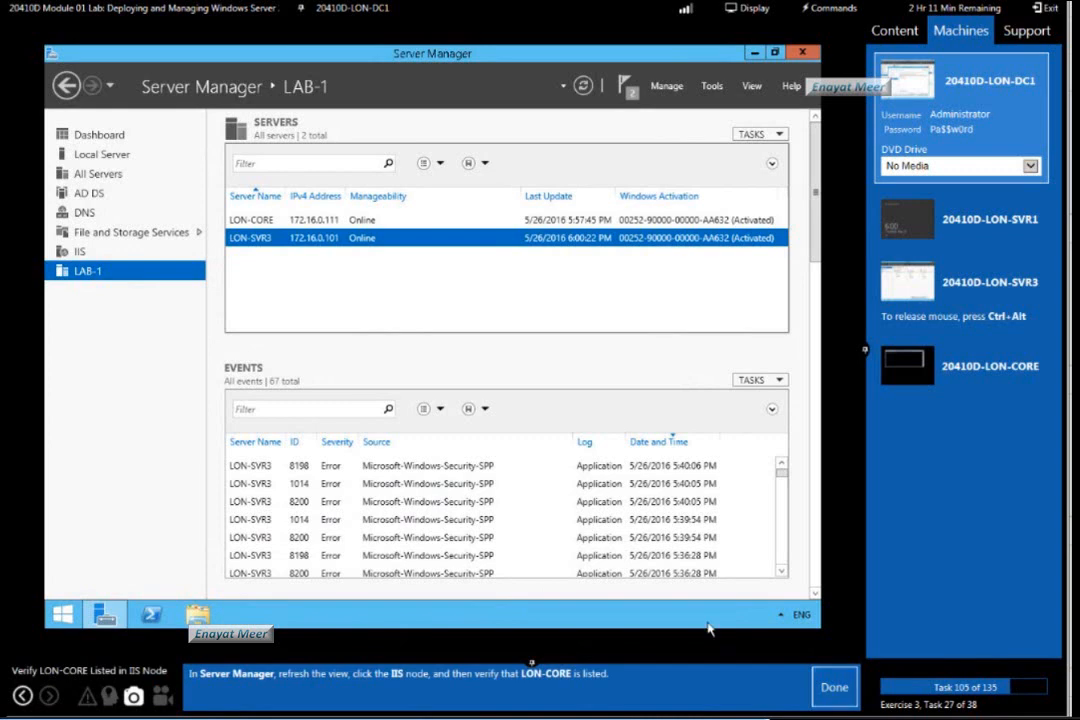
Refresh the Server Manager dashboard, verify that LON-CORE is listed under the IIS node, and mark lab task 105 as done.
click(99, 135)
click(711, 87)
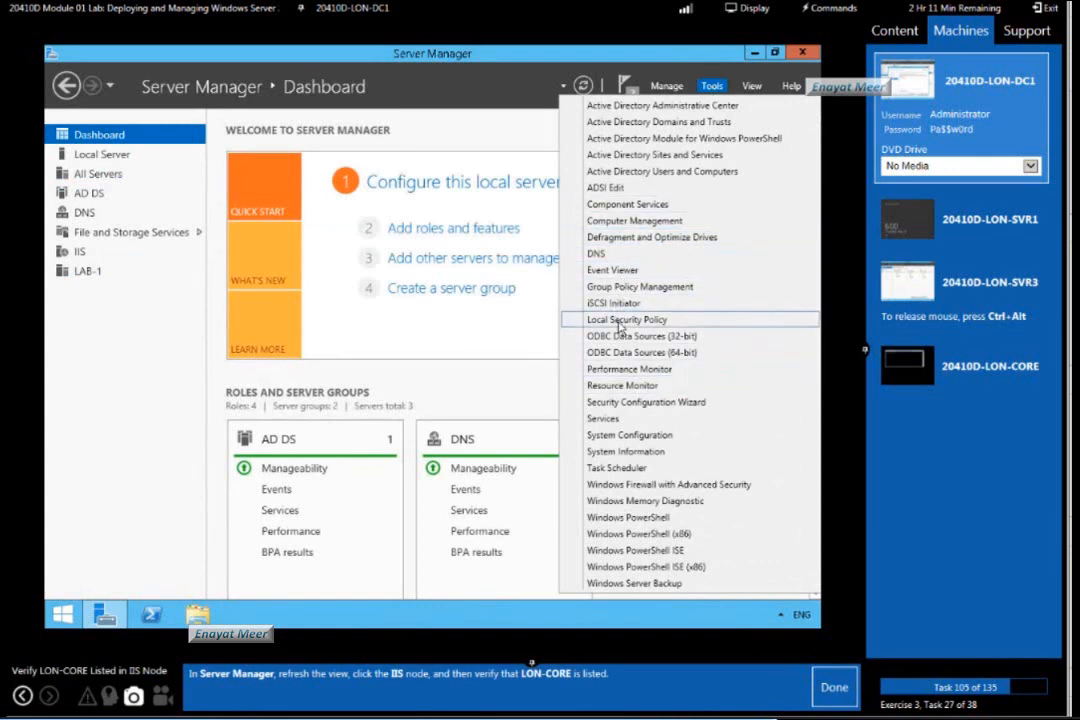
click(584, 87)
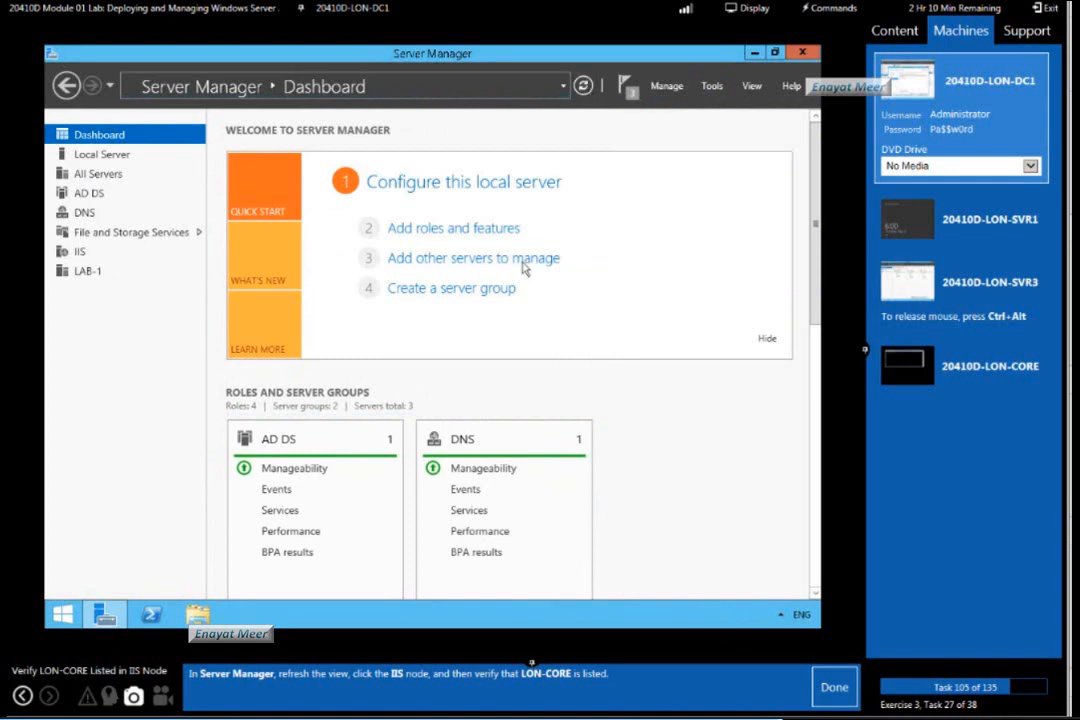
click(712, 88)
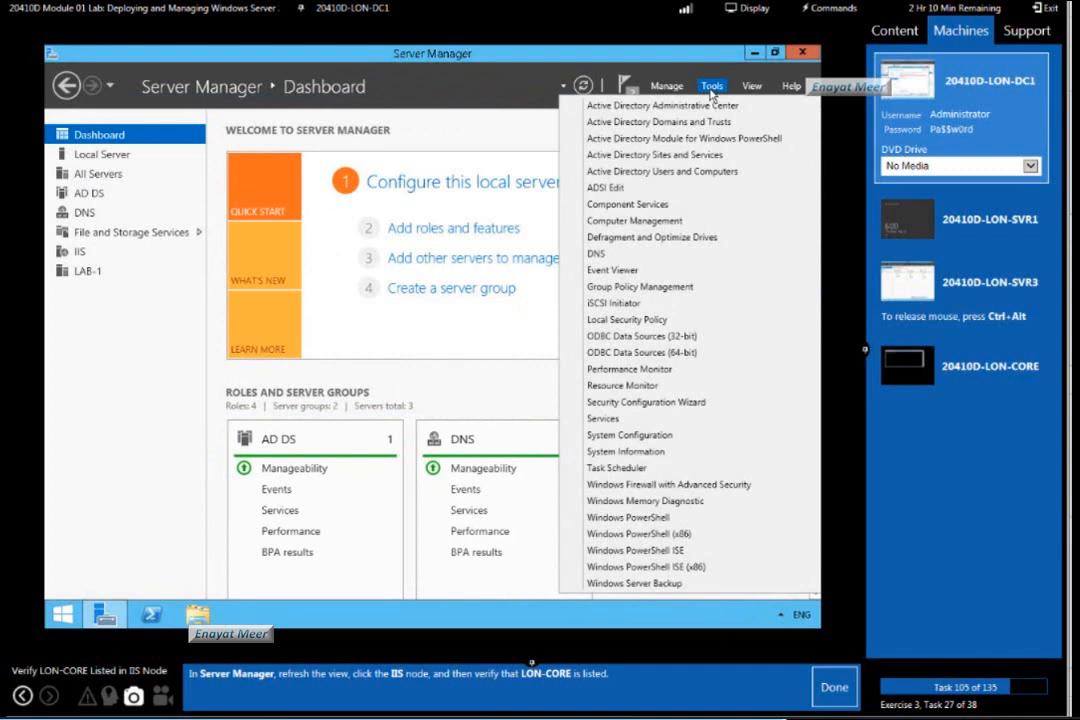
click(483, 329)
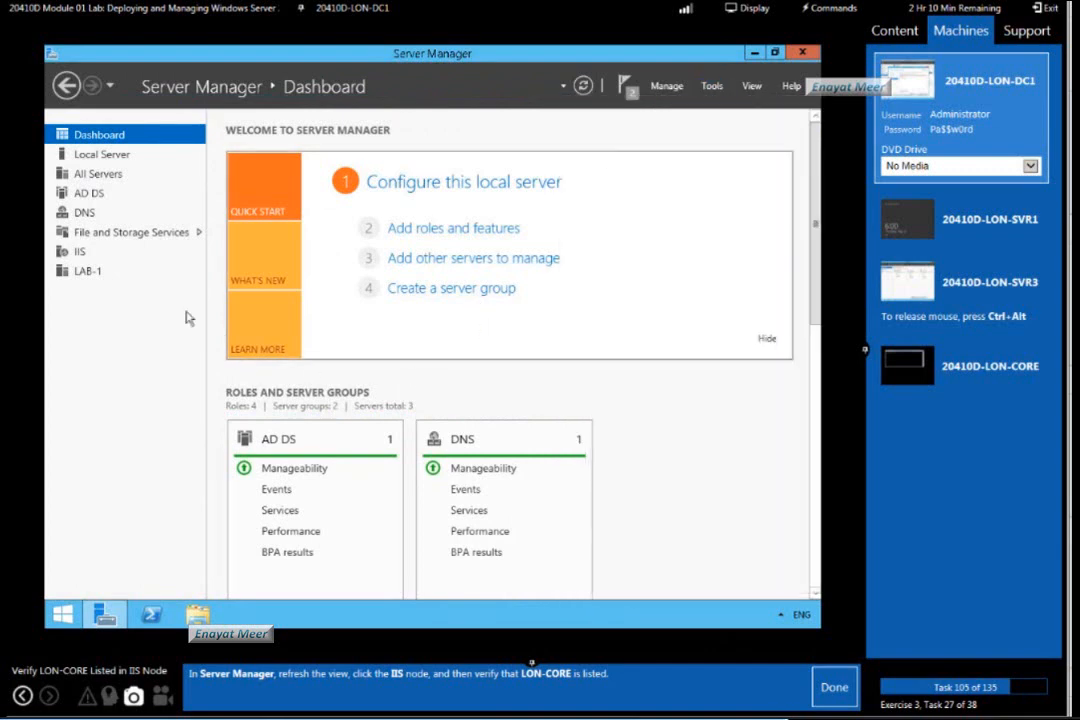
click(79, 251)
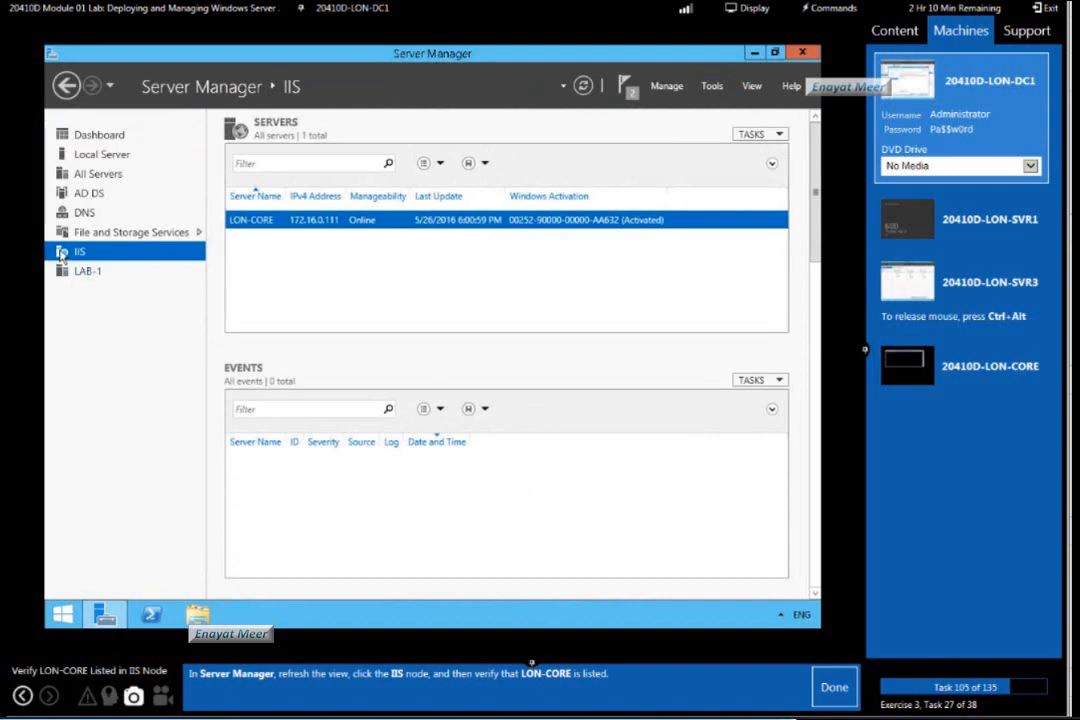
click(834, 688)
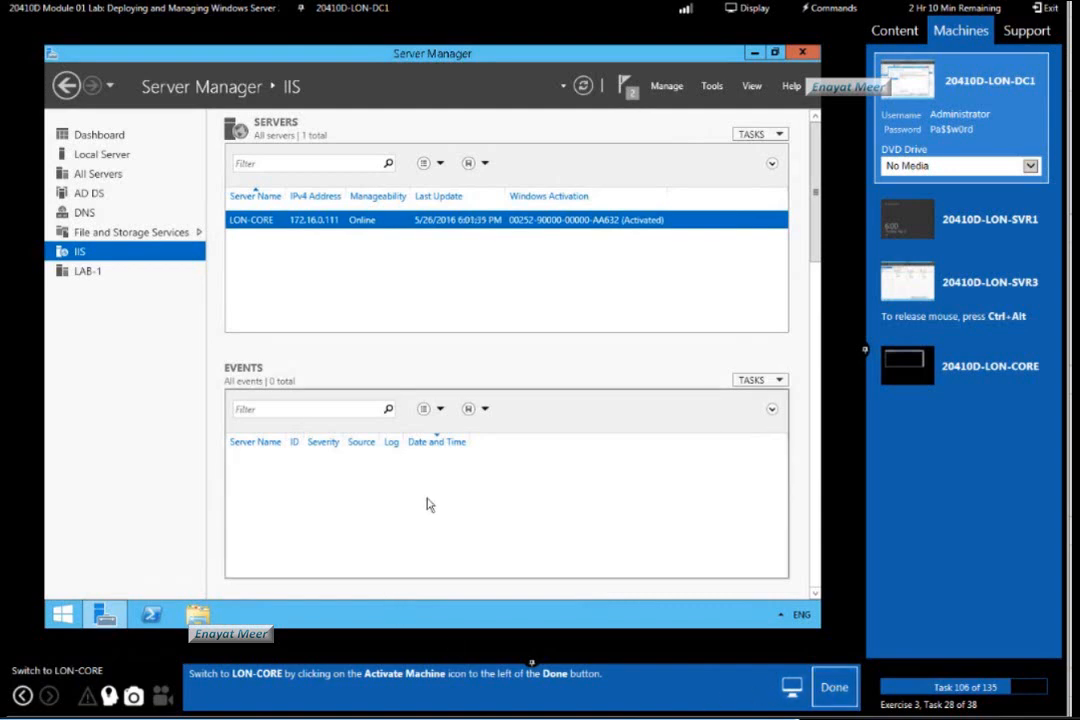
Switch to the LON-CORE machine, mark lab task 106 as done, and show the hint with the firewall commands.
click(946, 382)
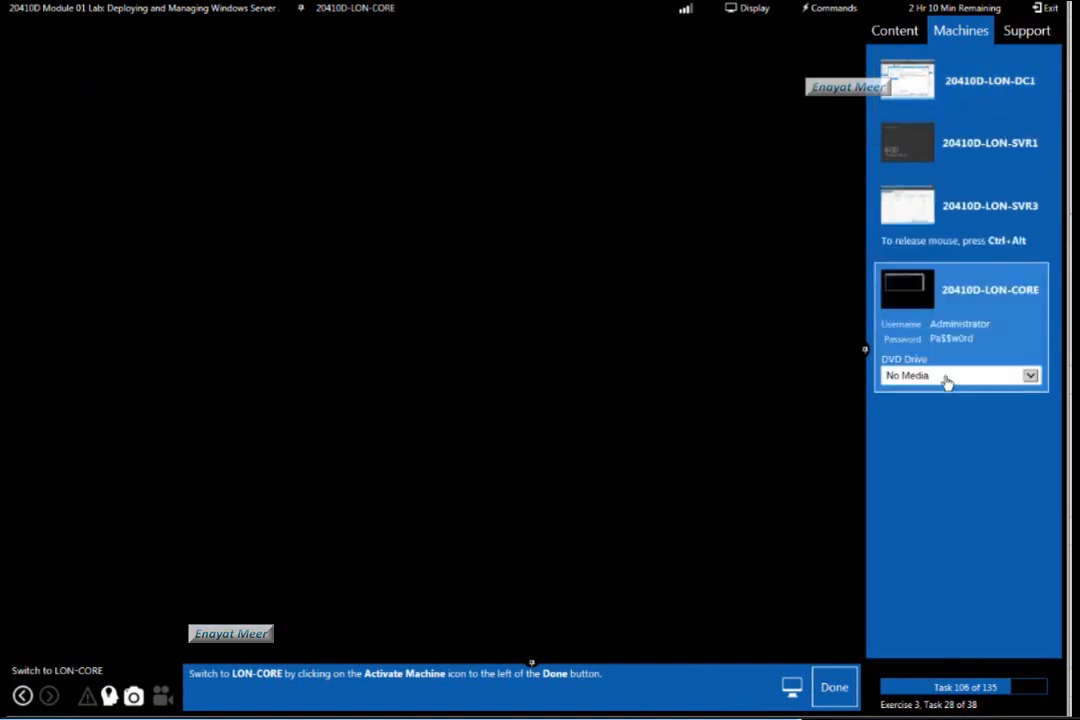
click(840, 688)
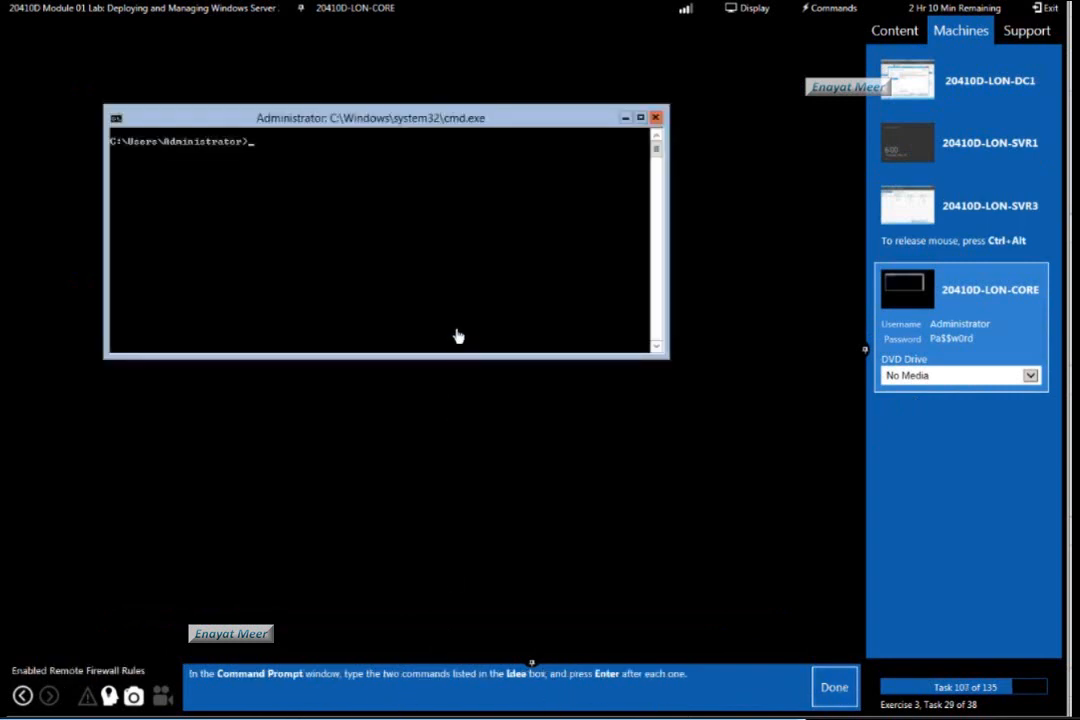
click(109, 693)
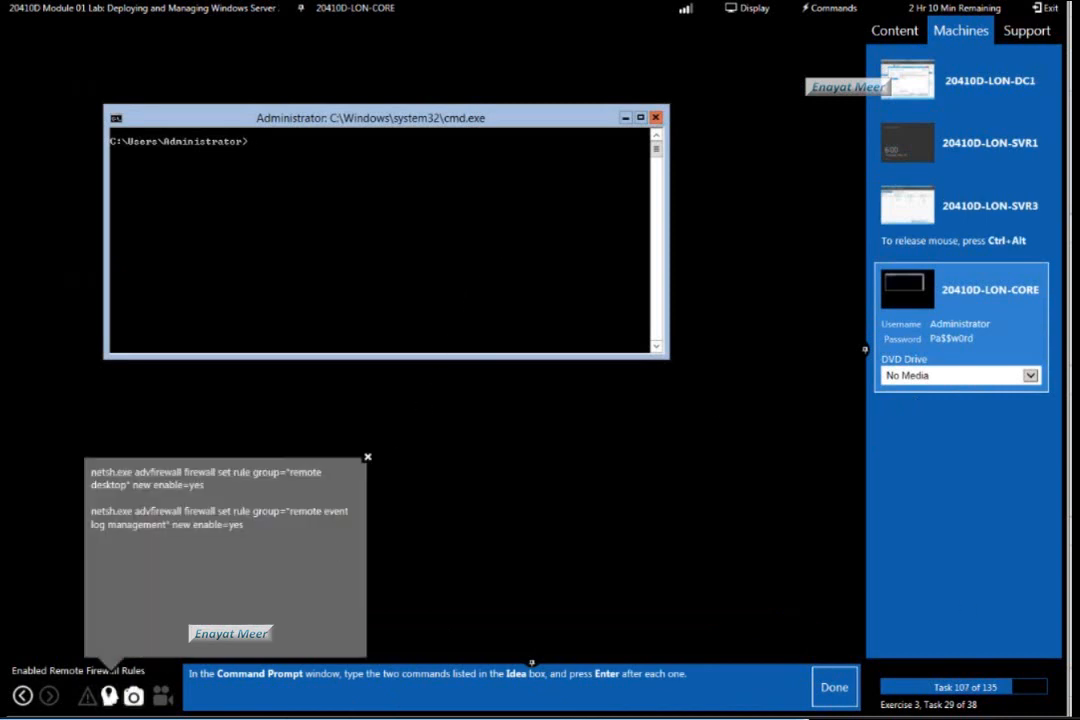
Enable the Remote Desktop firewall rules on LON-CORE with netsh advfirewall firewall set rule group="remote desktop" new enable=yes.
text(netsh advfirewall firewall set rule group="remote desktop" new enable=)
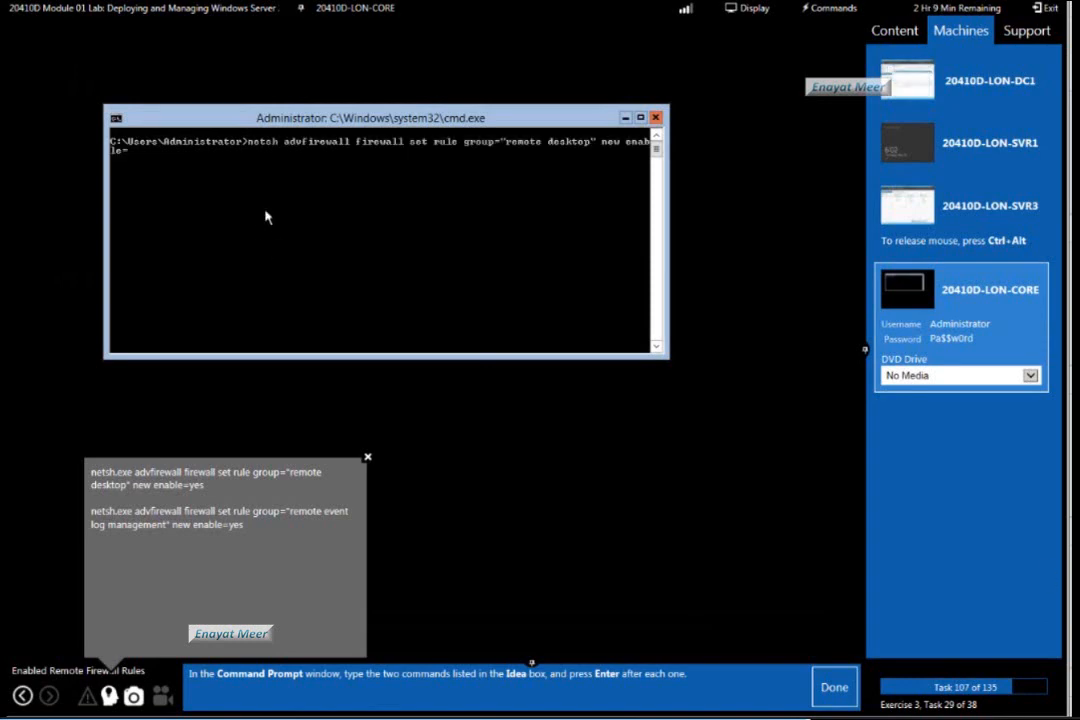
text(yes)
key(Return)
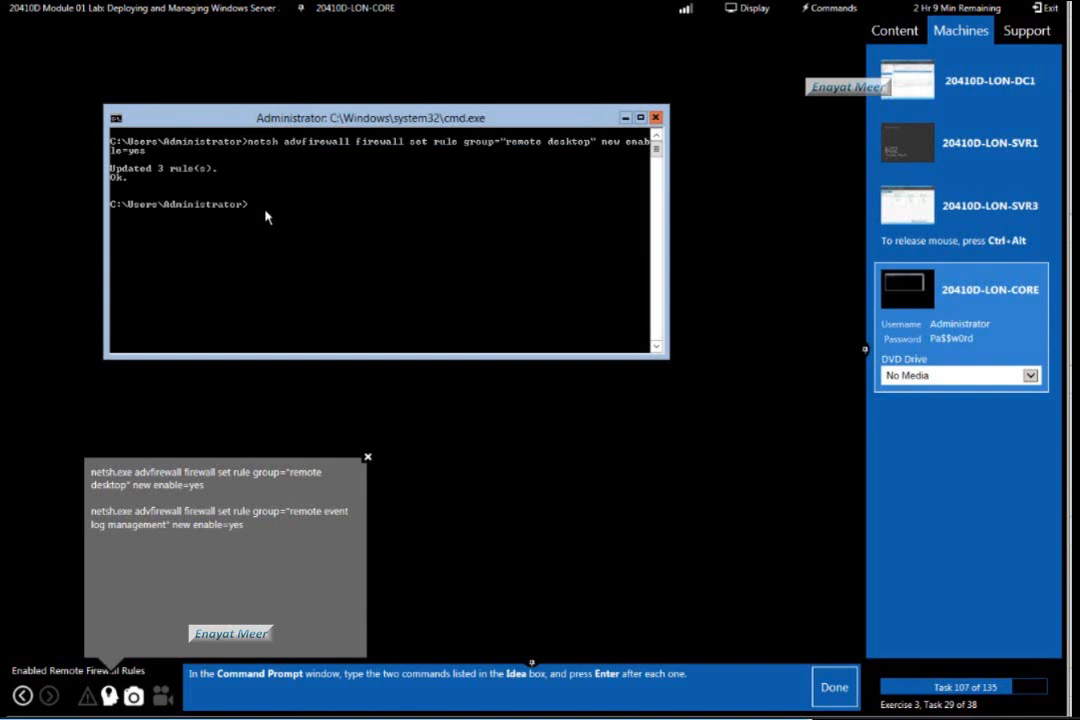
Enable the remote event log firewall rules by running netsh.exe advfirewall firewall set rule group="remote event log management" new enable=yes.
text(netsh.exe advfirewall firewall set r)
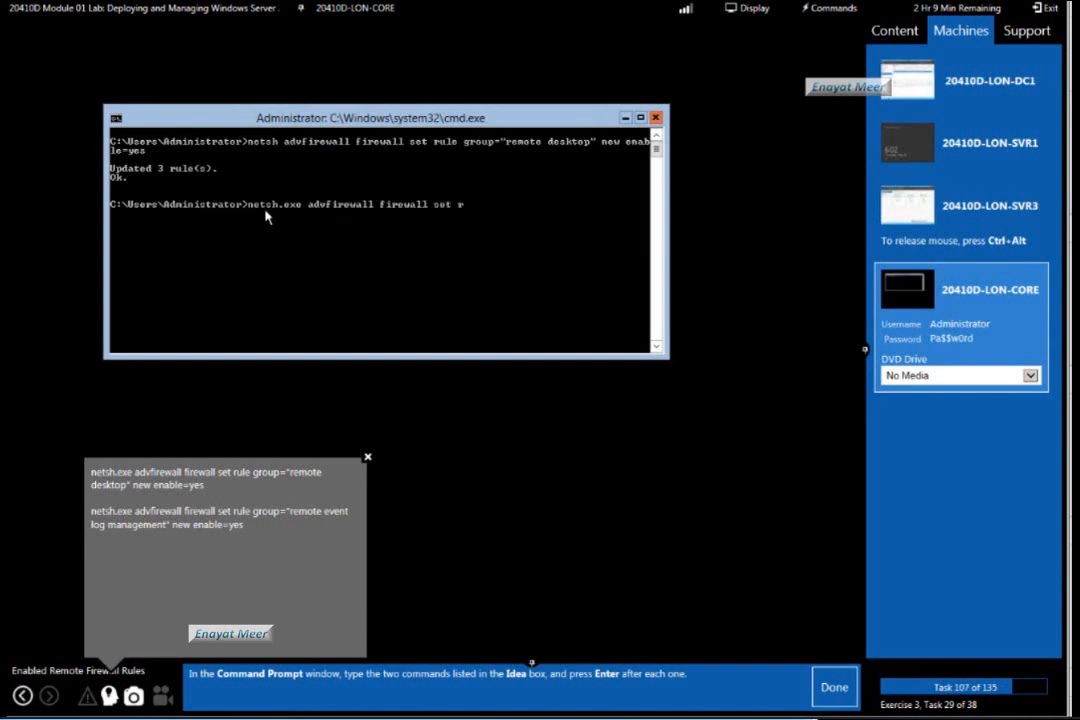
text(ule group="remote event log)
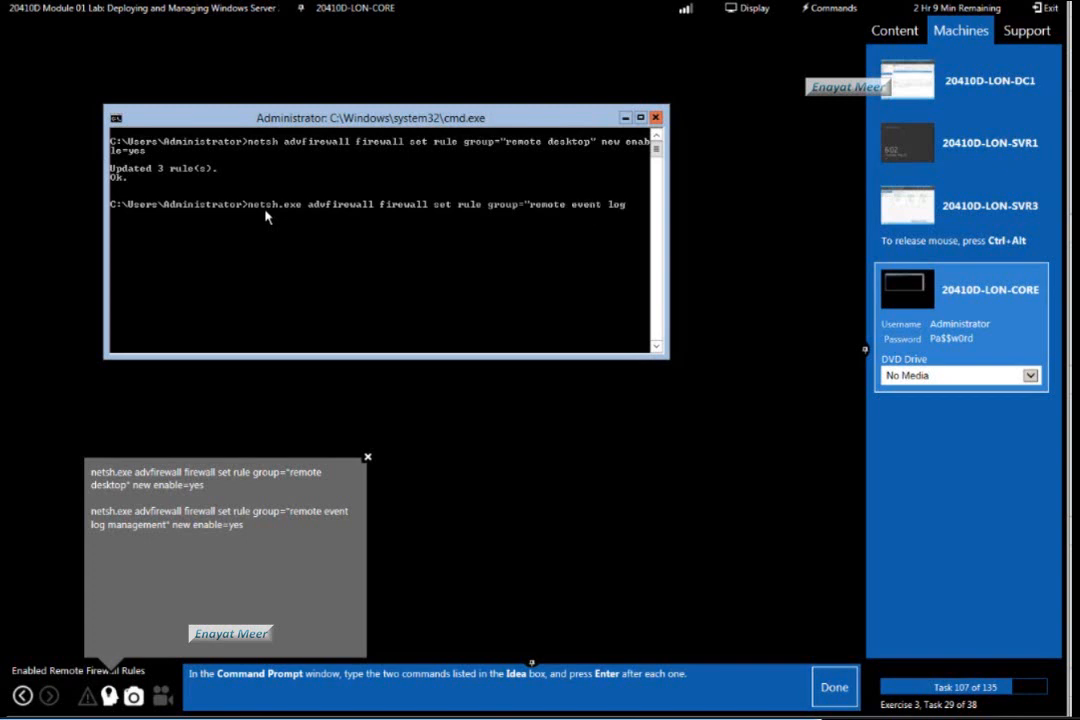
text( management" new)
key(BackSpace)
text(enable)
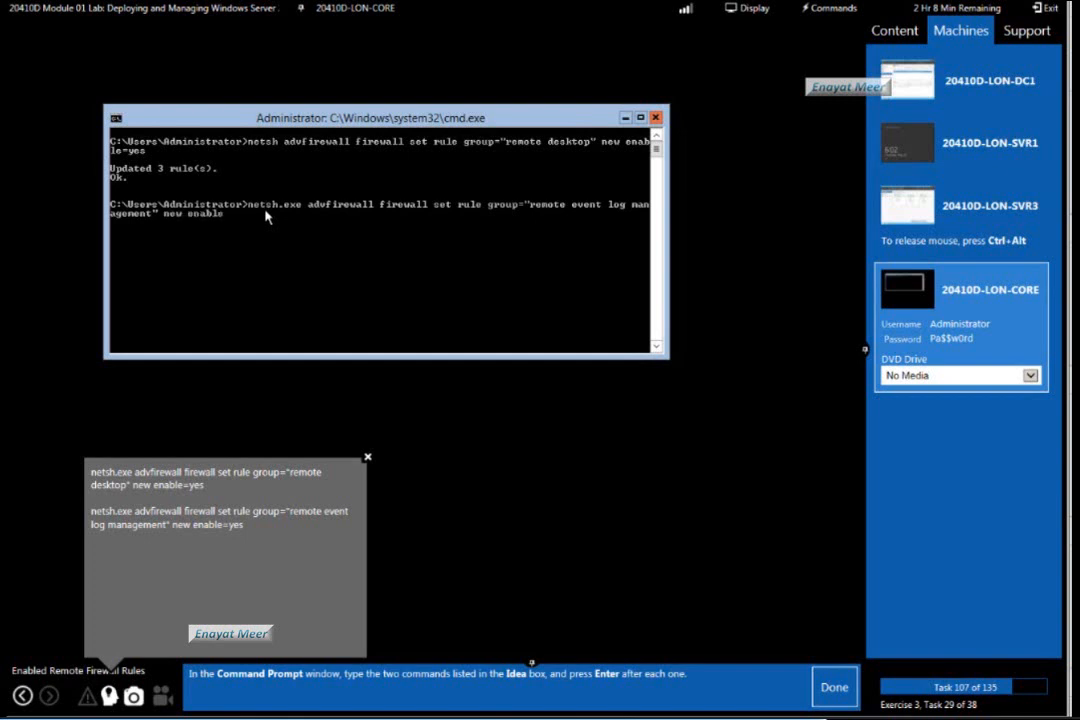
text(=yes)
key(Return)
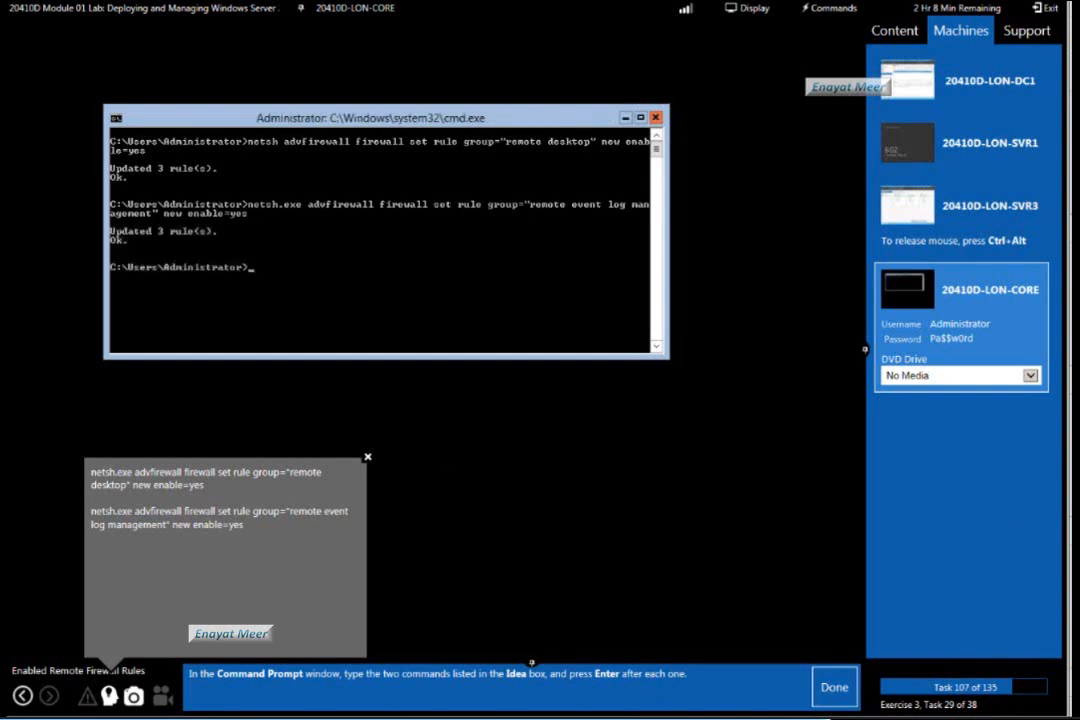
Mark lab task 107 as done, switch to the LON-DC1 machine, and mark task 108 as done.
click(834, 688)
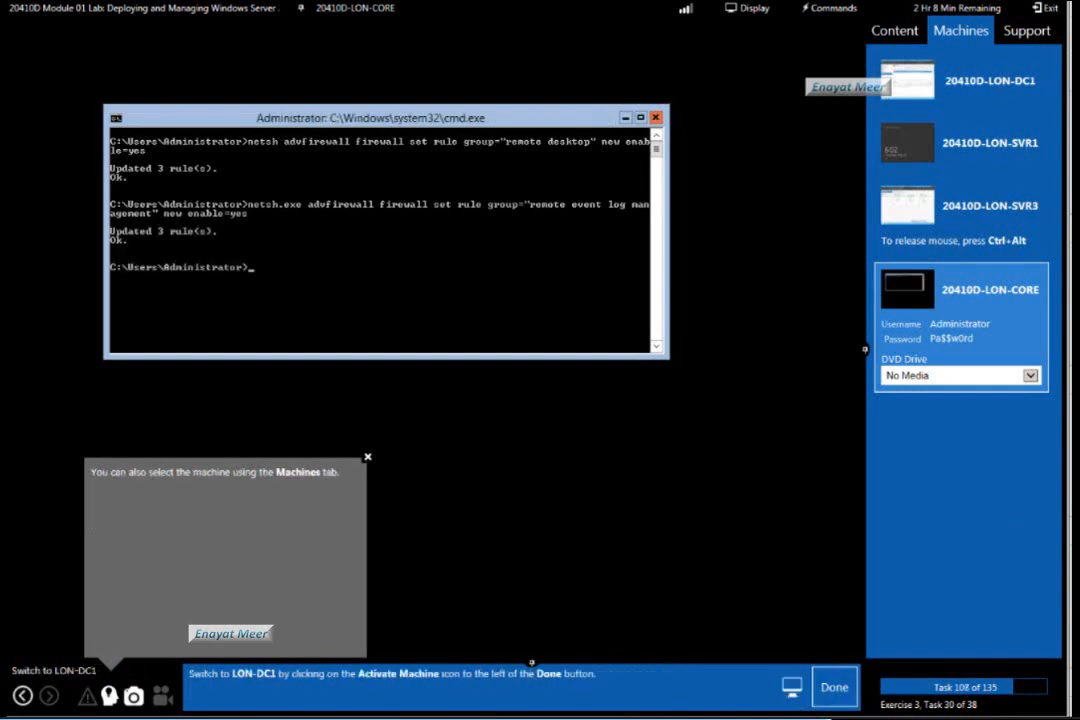
click(1003, 96)
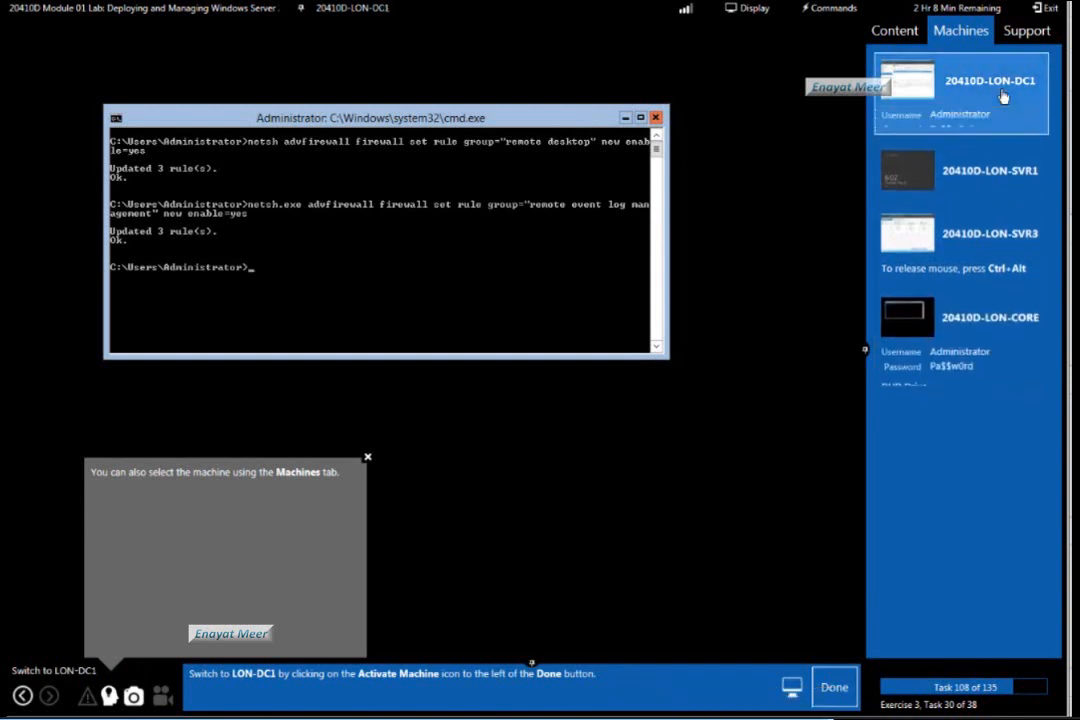
click(836, 688)
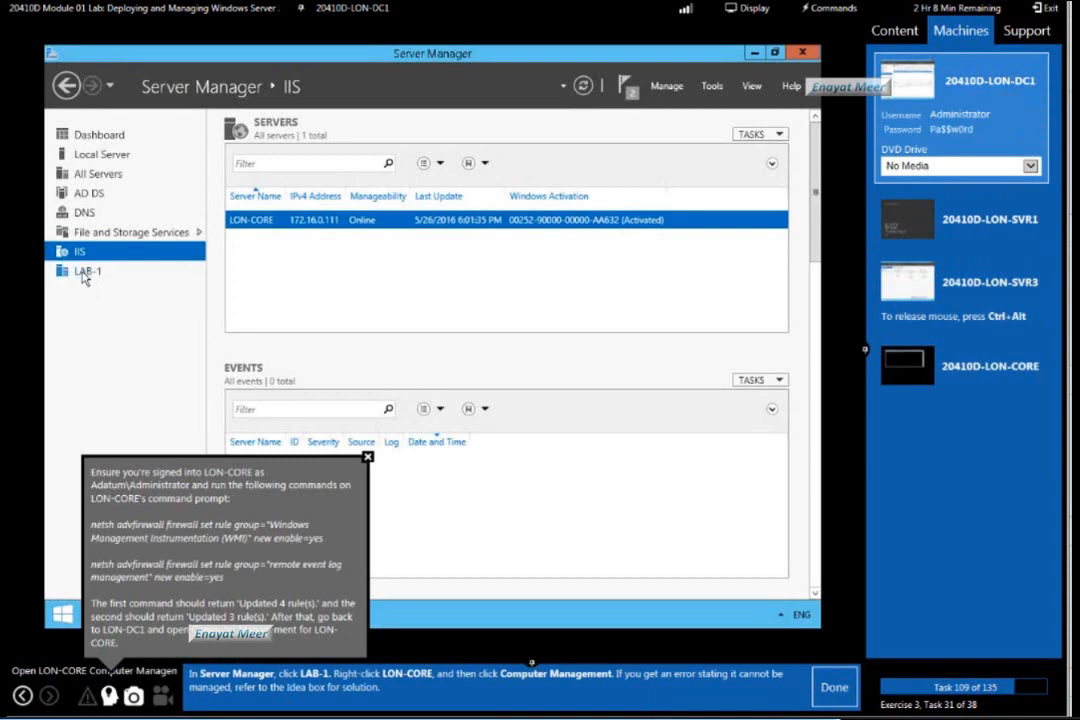
Open Computer Management for LON-CORE from the LAB-1 server group, and mark lab task 109 as done.
click(85, 276)
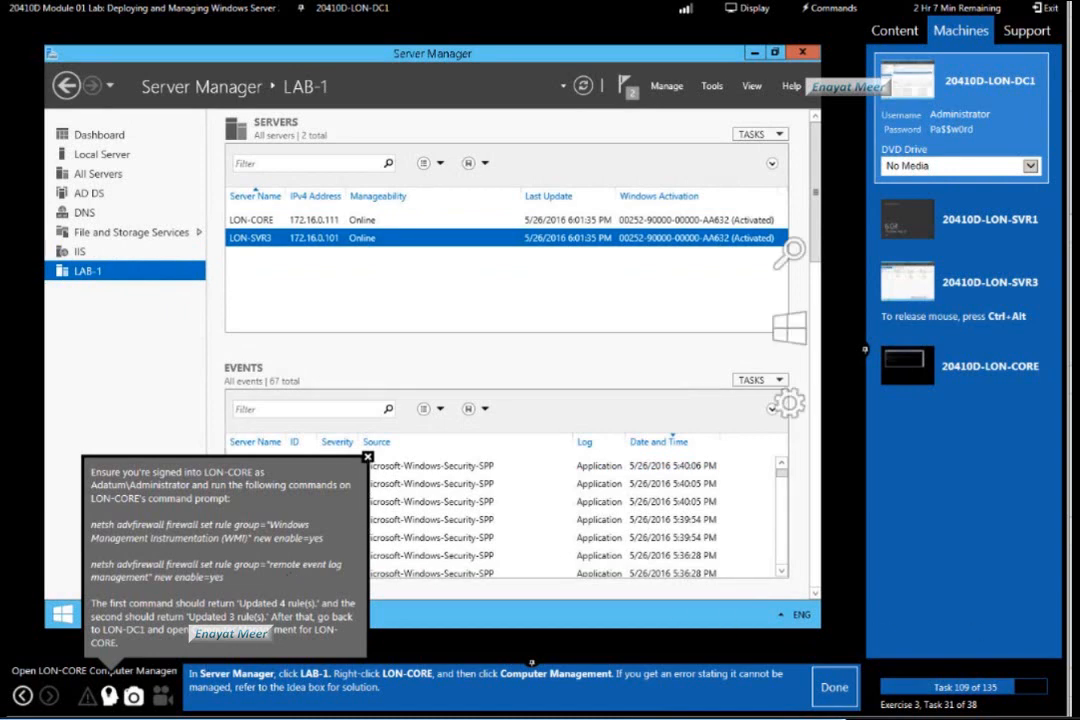
click(341, 227)
right_click(342, 227)
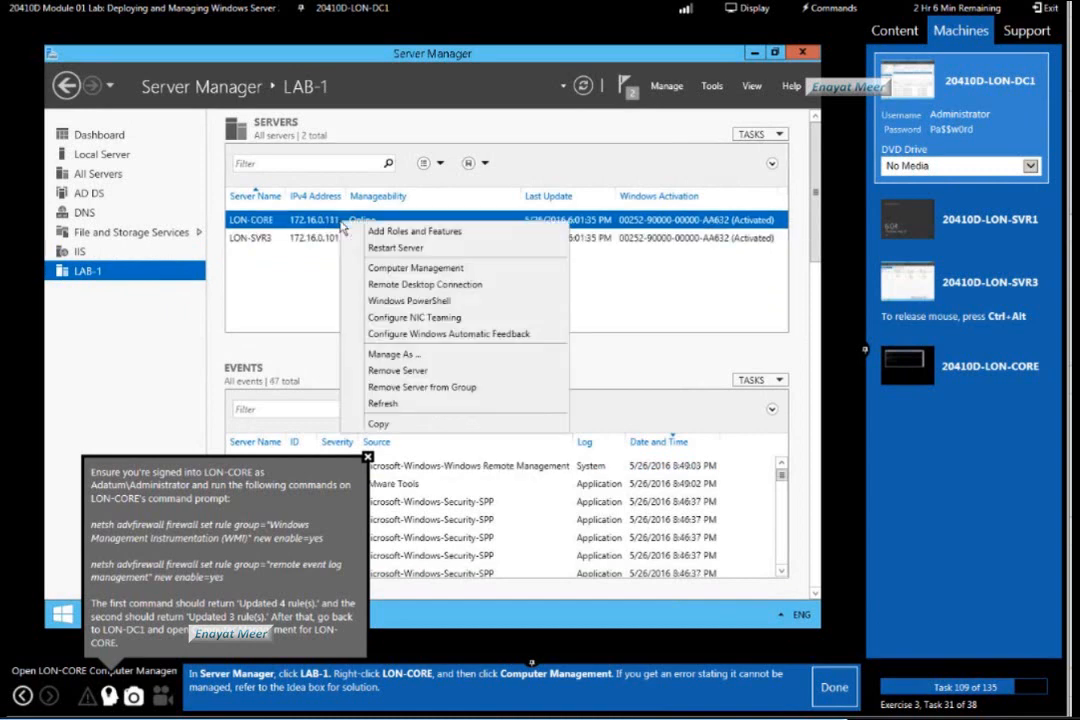
click(430, 268)
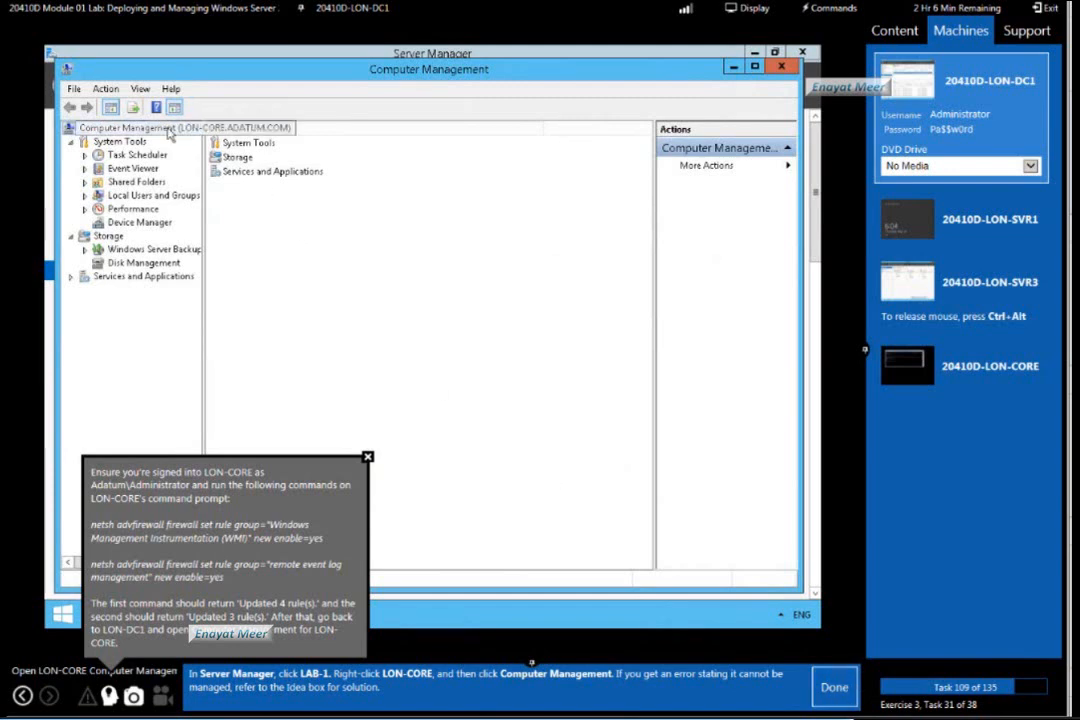
click(834, 688)
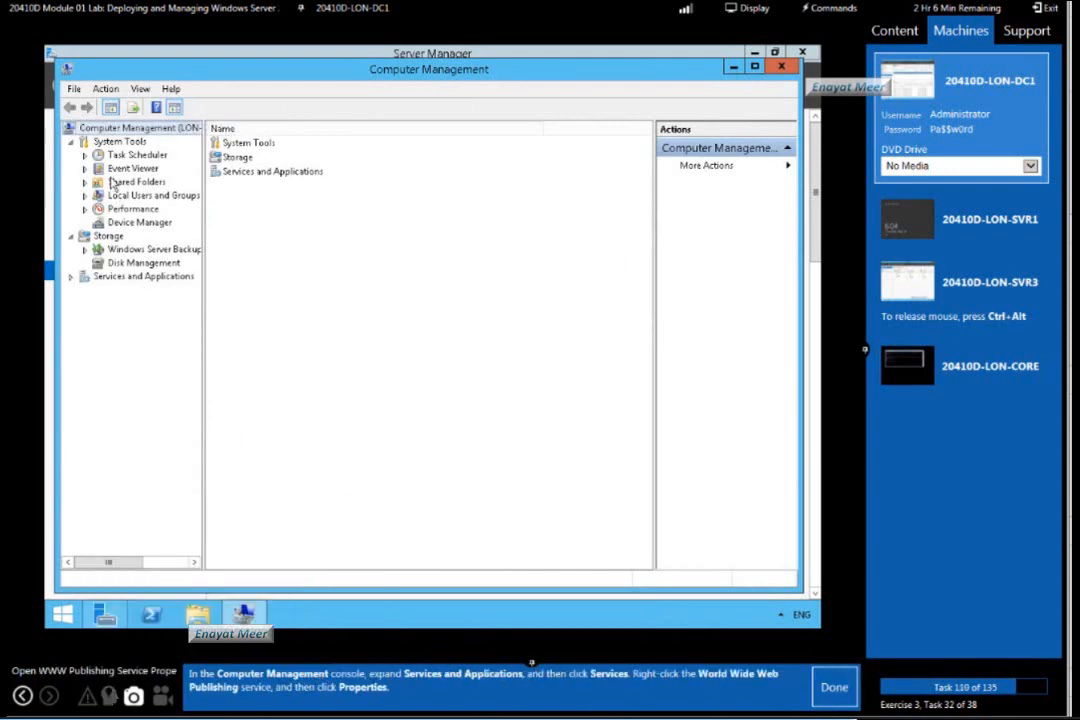
Open the properties of the World Wide Web Publishing Service among LON-CORE's services, and mark lab task 110 as done.
click(68, 278)
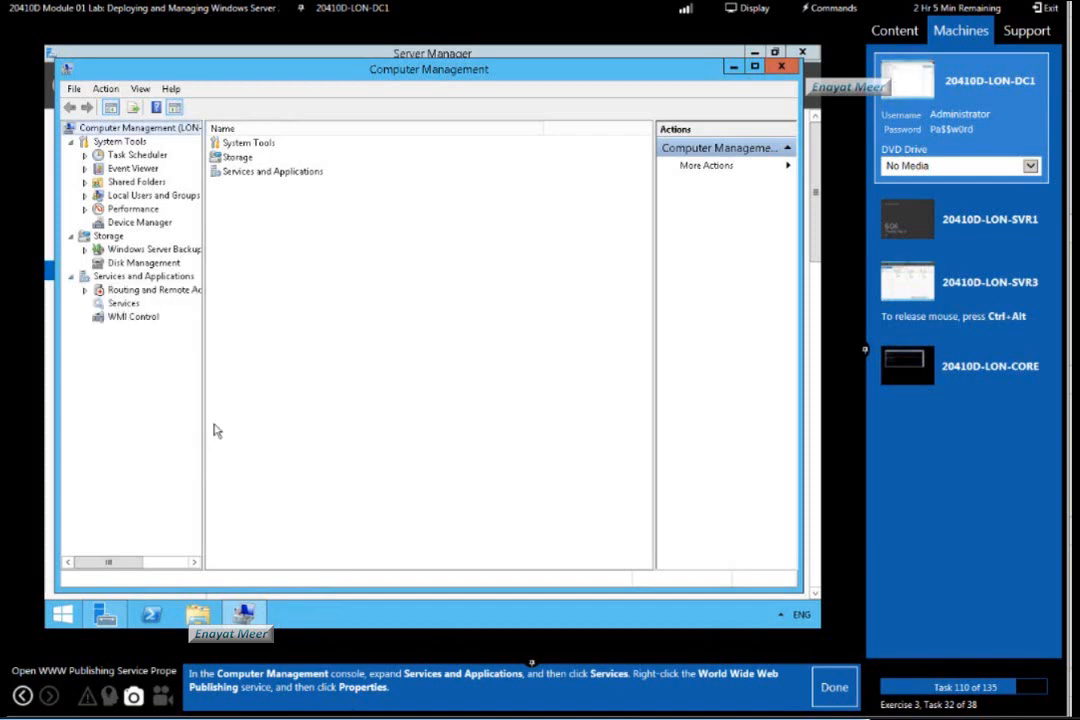
click(123, 303)
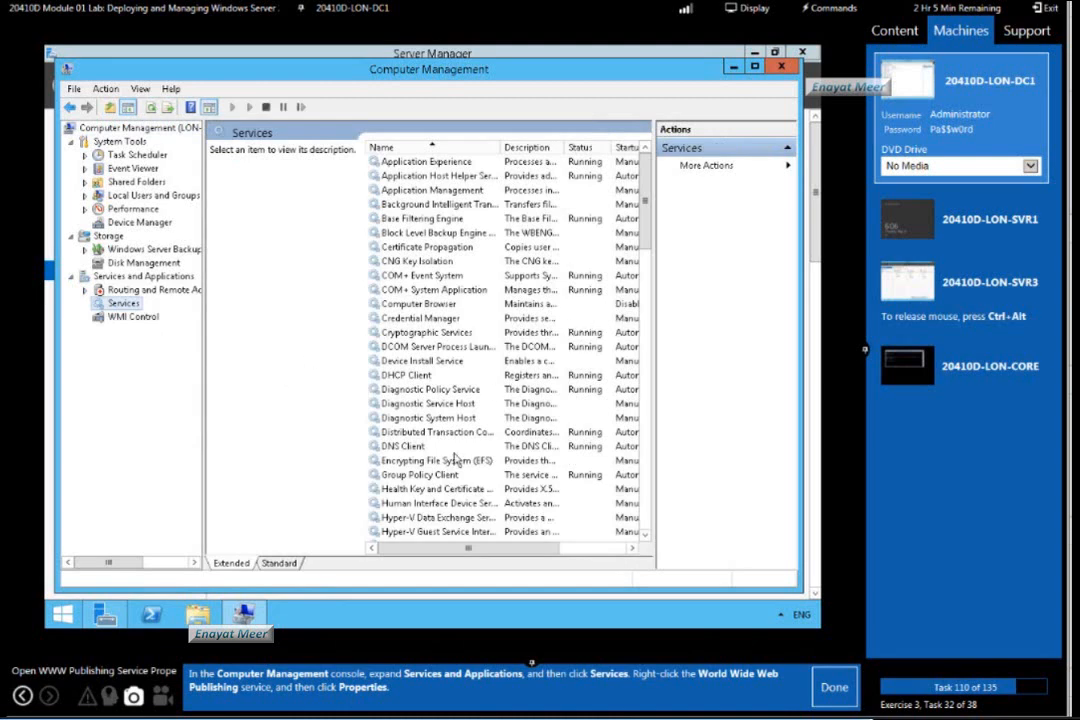
click(277, 564)
click(250, 486)
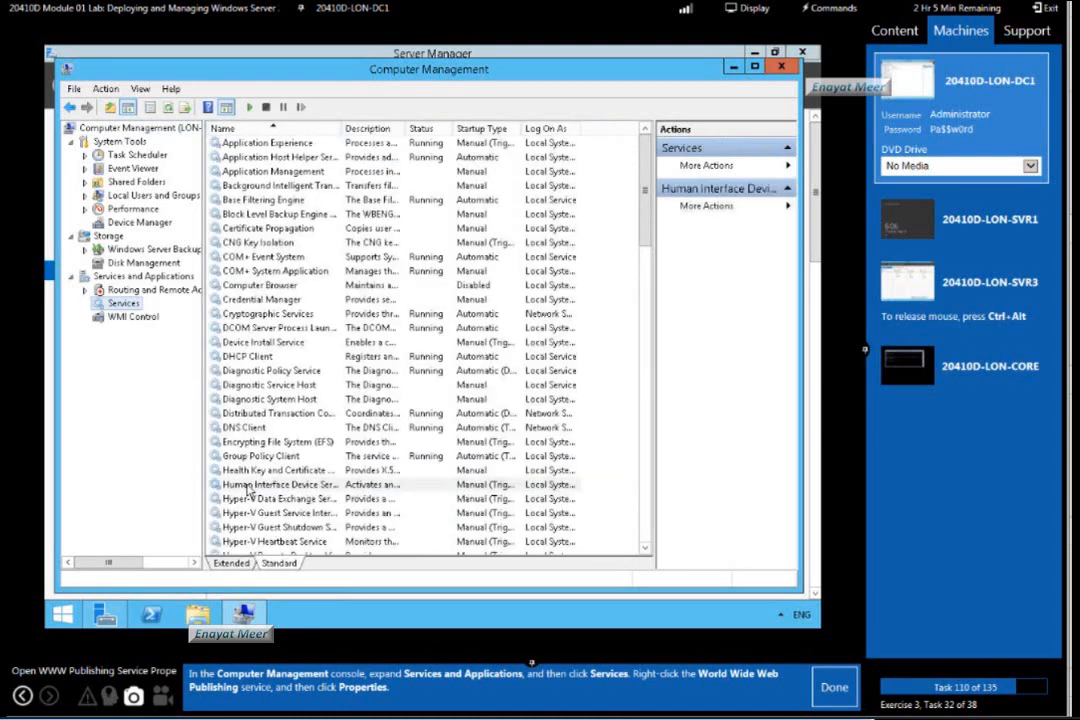
key(w)
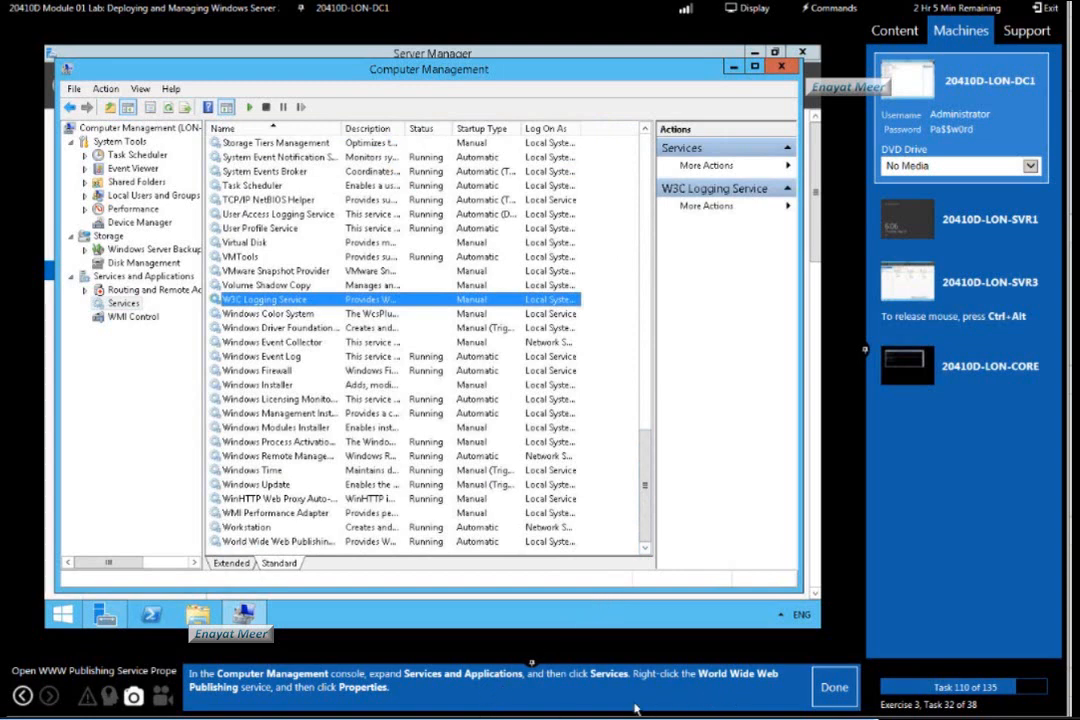
click(290, 541)
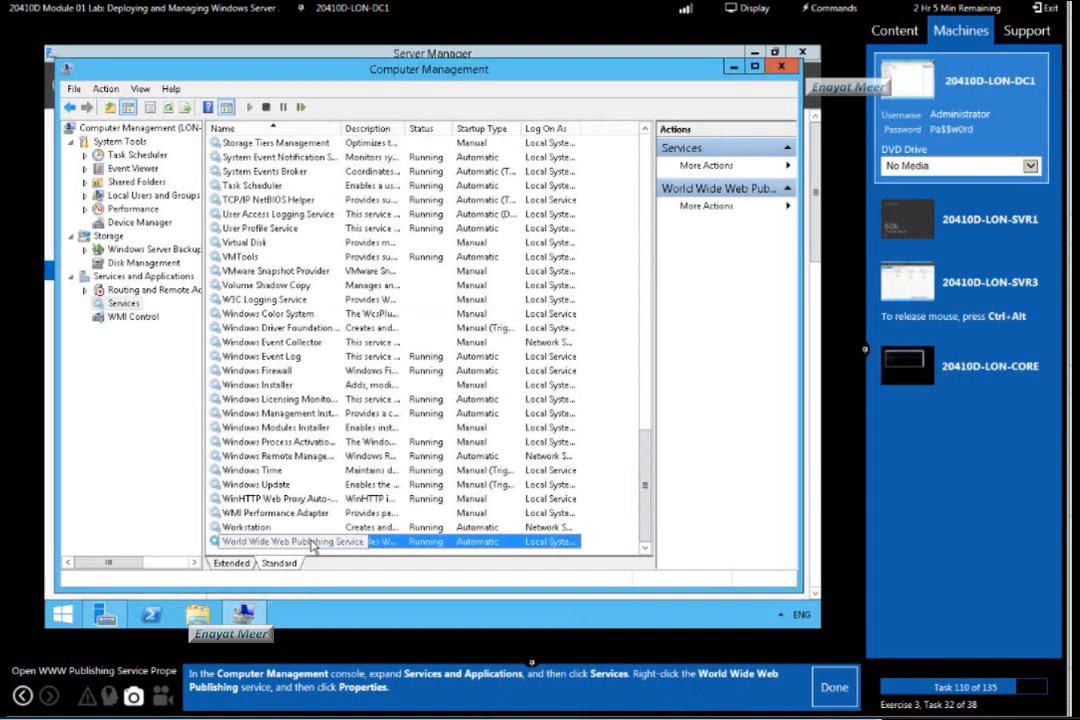
right_click(311, 545)
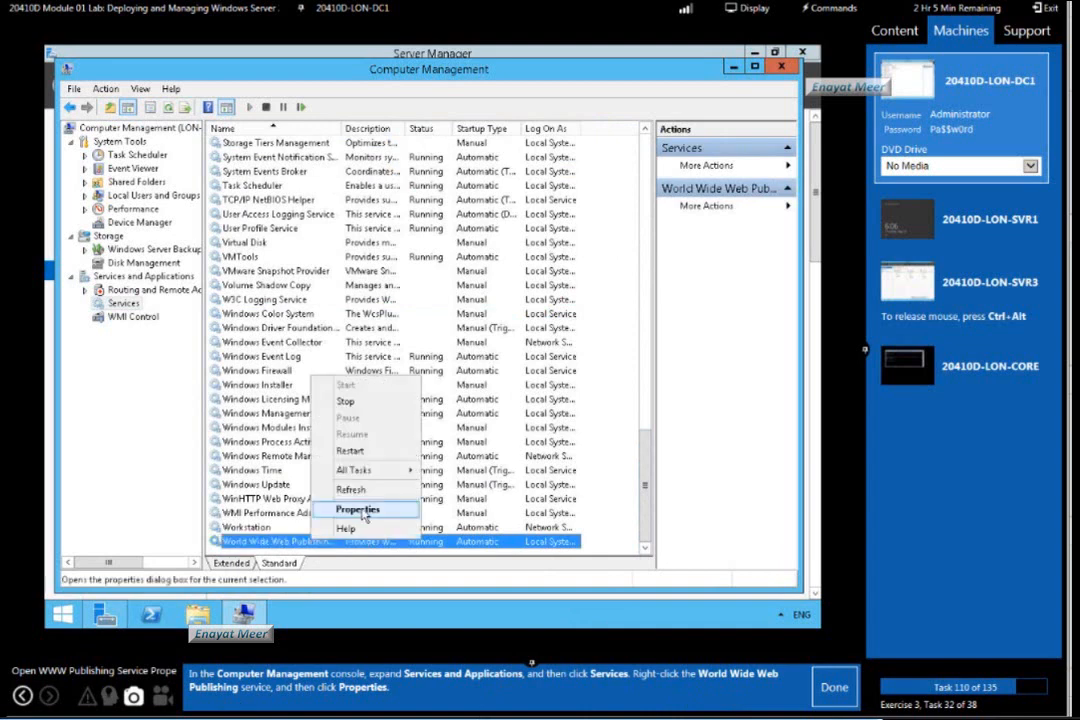
click(306, 445)
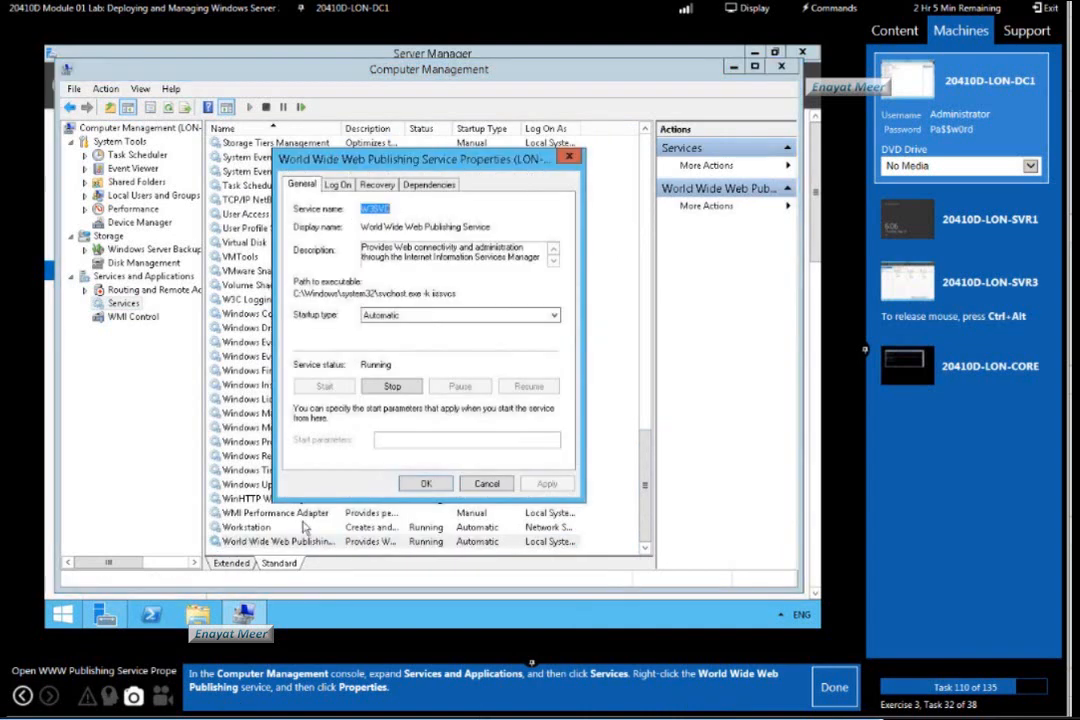
click(836, 692)
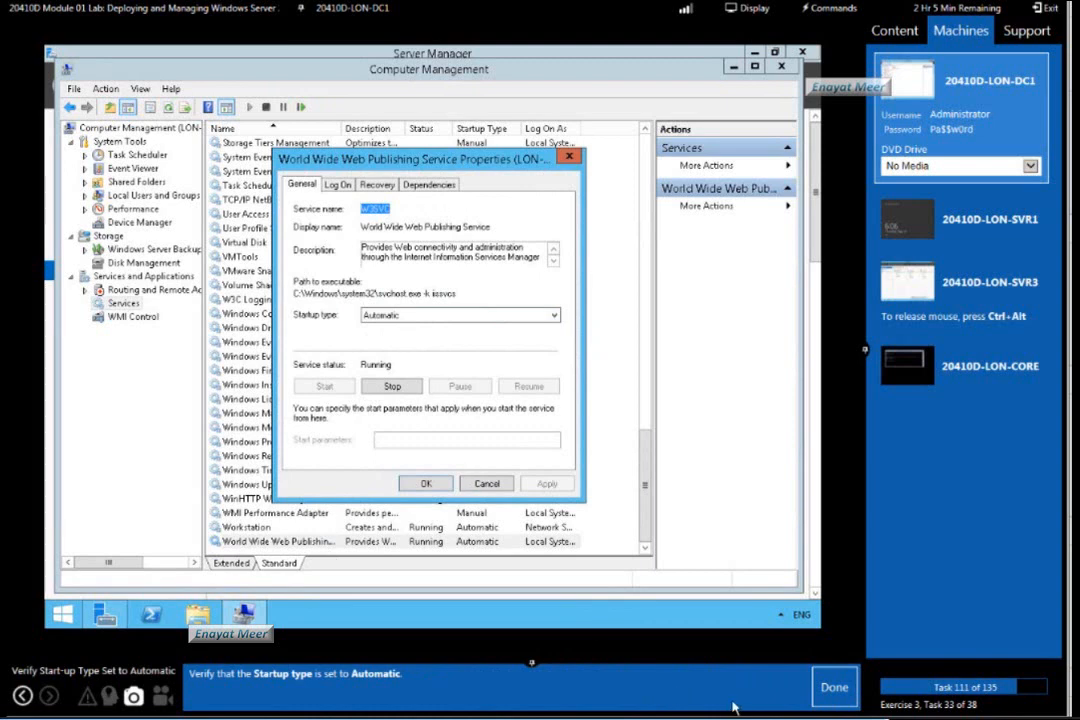
Verify the service's Automatic startup type and its Local System account logon, and mark lab tasks 111 and 112 as done.
click(831, 699)
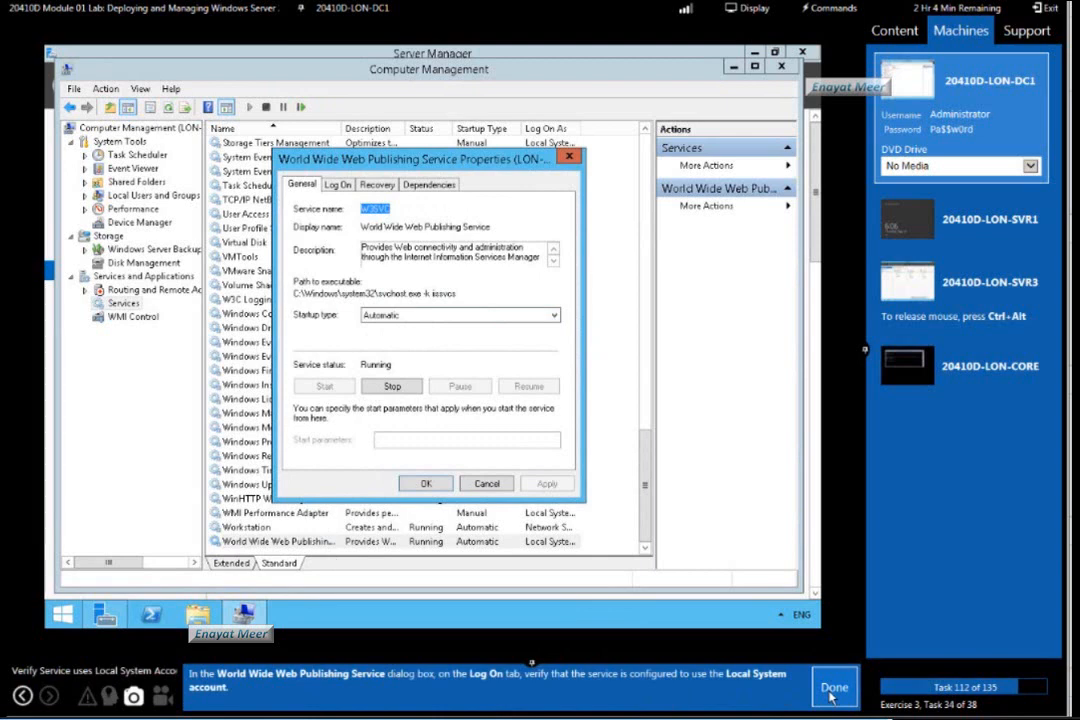
click(337, 184)
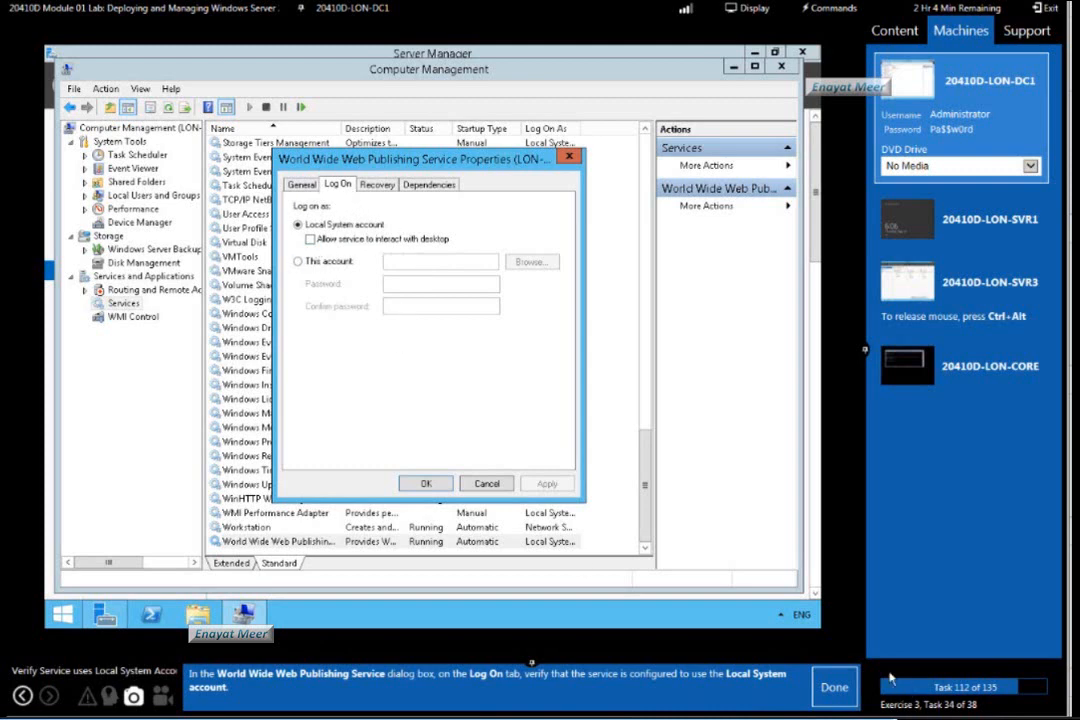
click(838, 688)
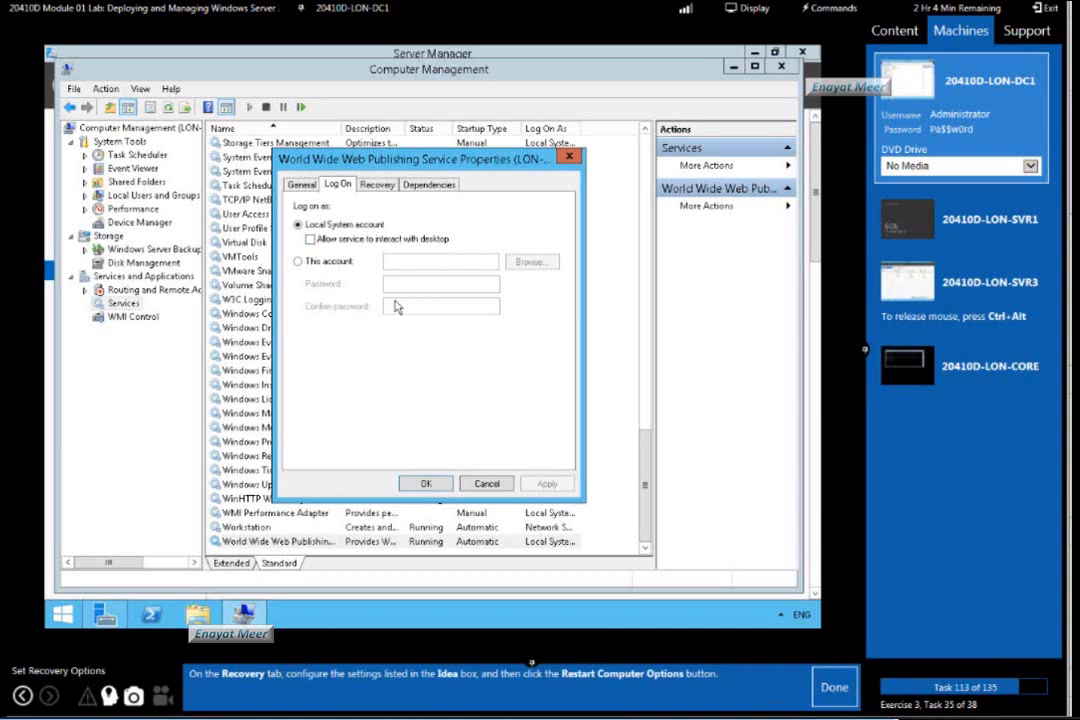
Set the service's recovery to restart the service on first and second failures, and restart the computer on subsequent failures.
click(380, 188)
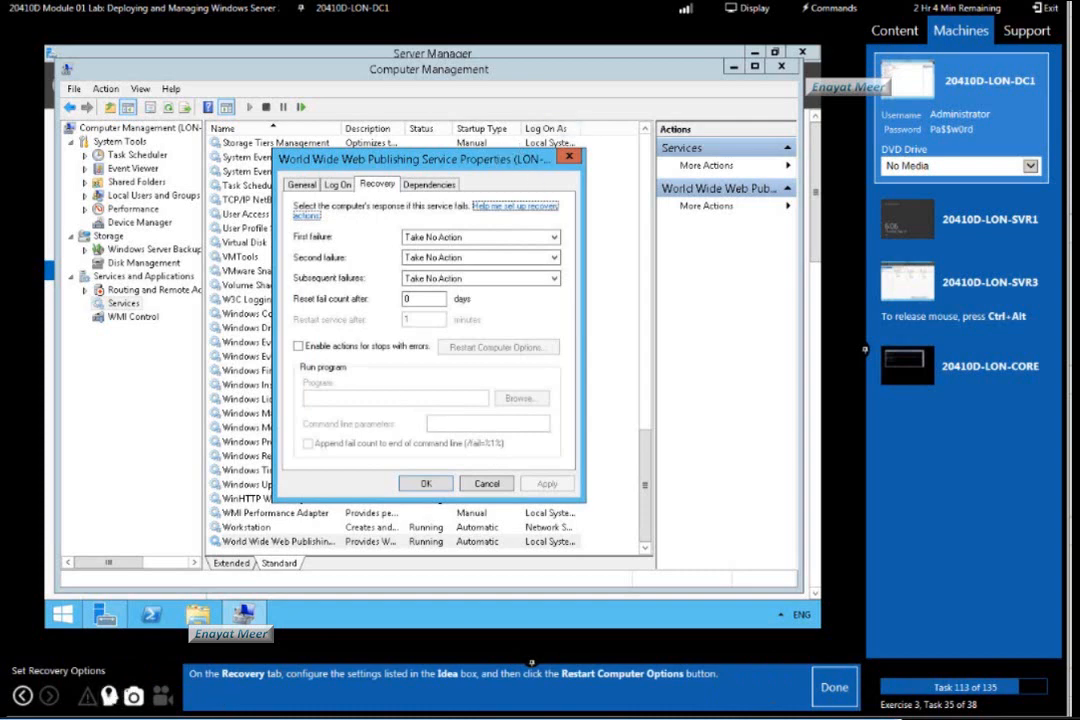
drag(390, 156, 537, 90)
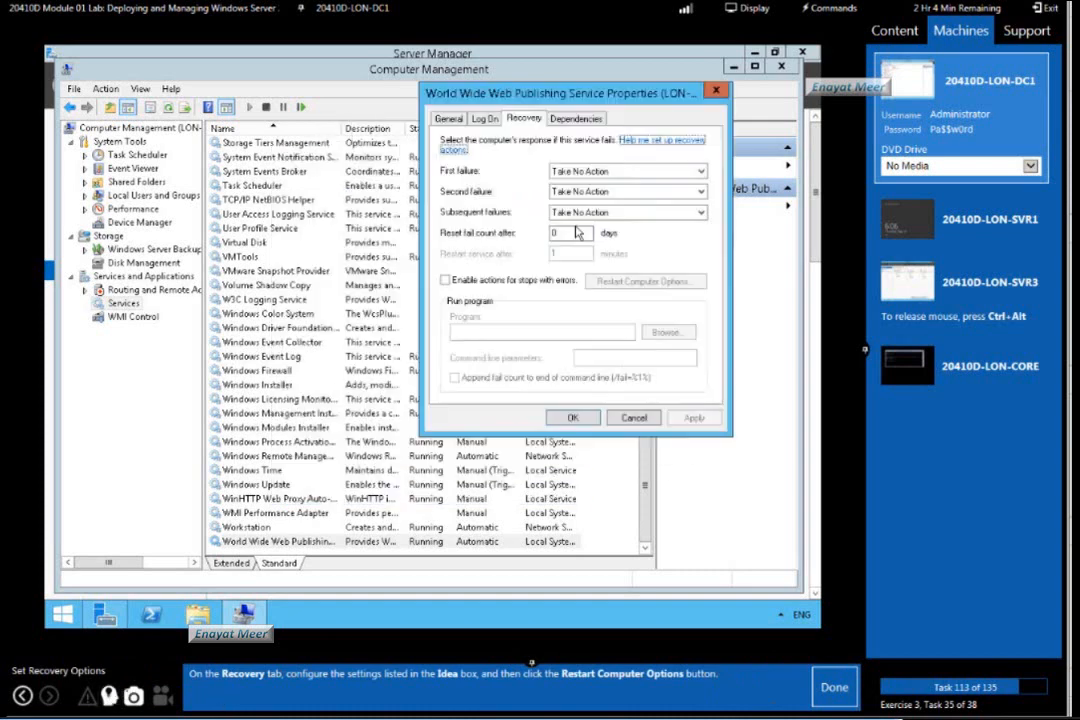
click(109, 689)
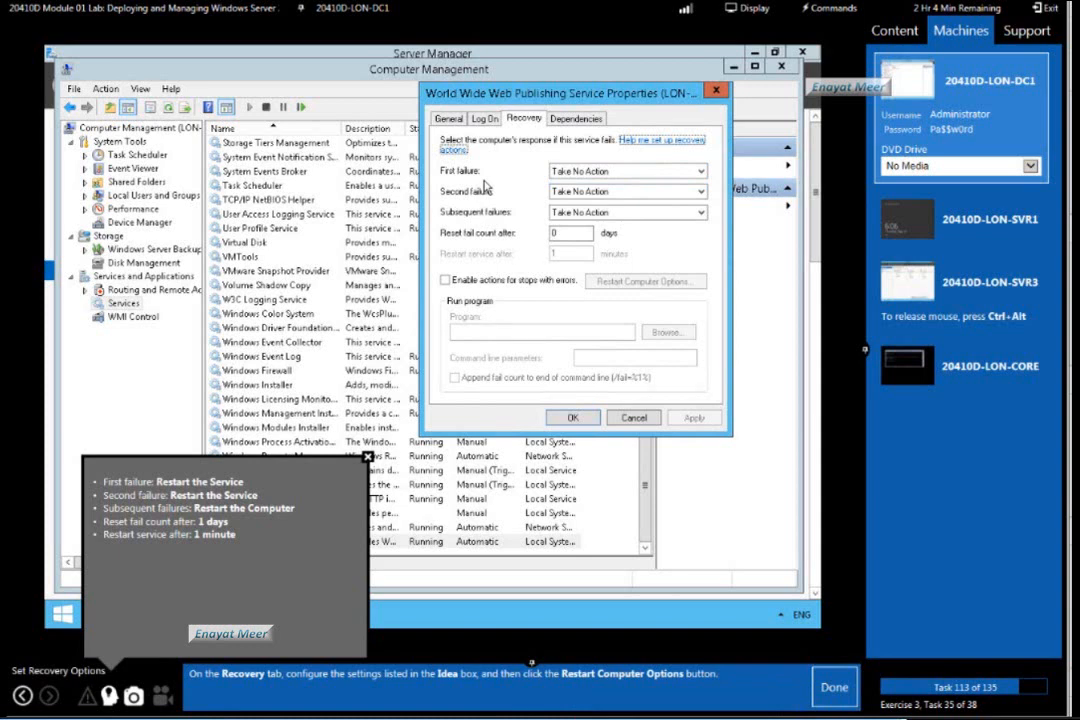
click(703, 173)
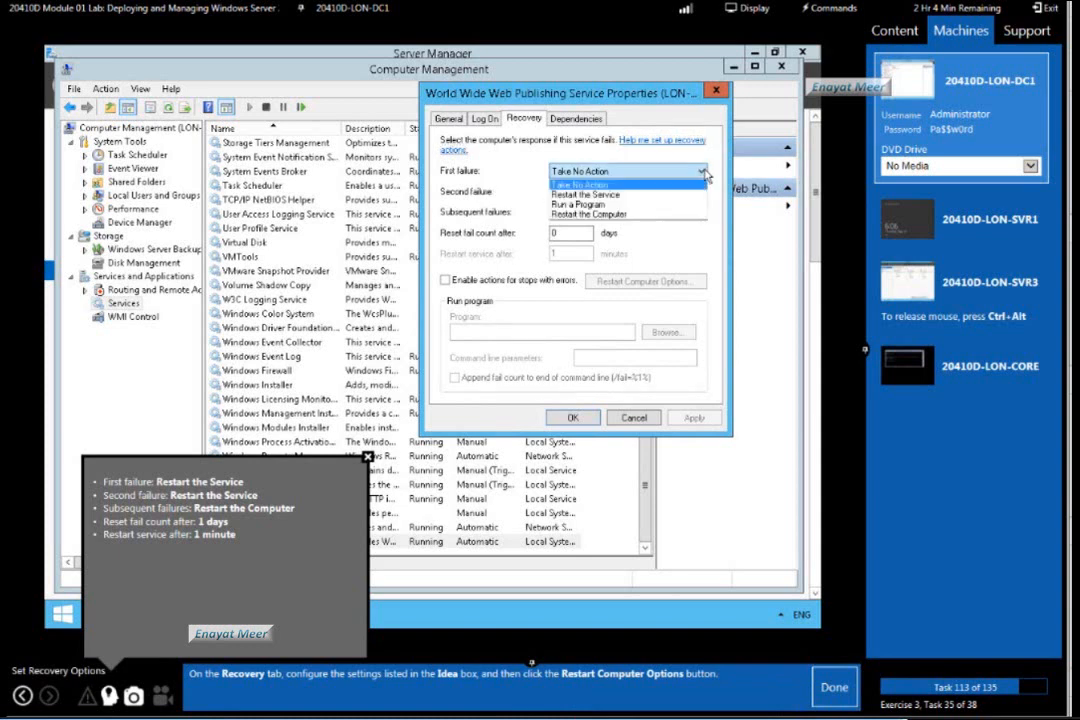
click(643, 198)
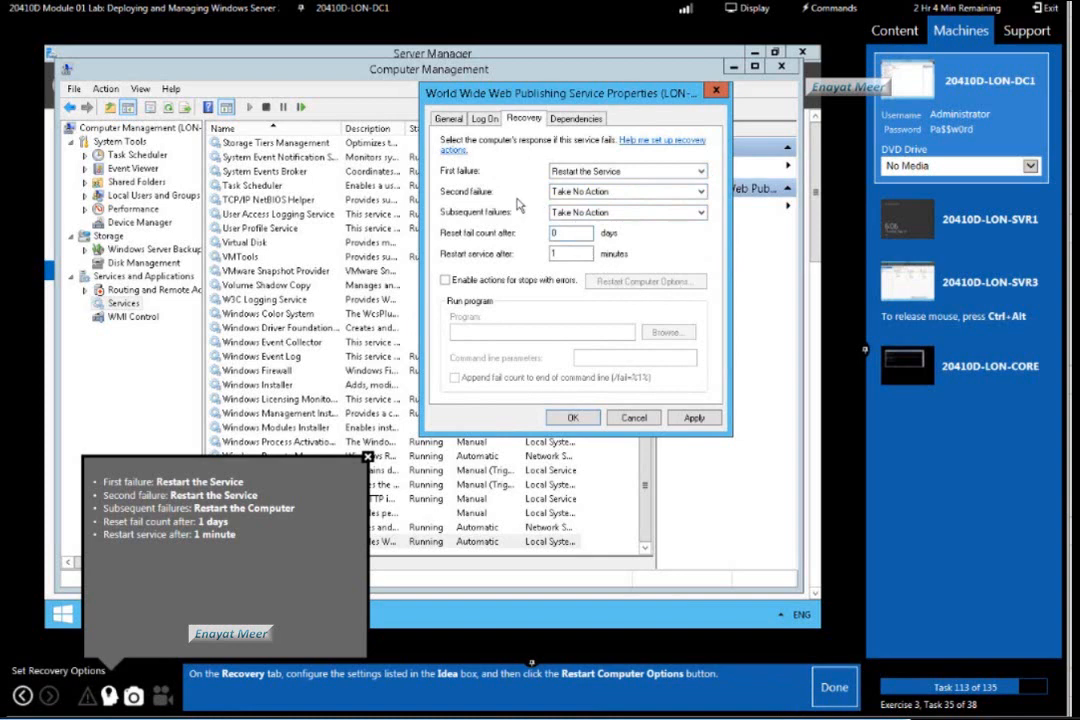
click(703, 192)
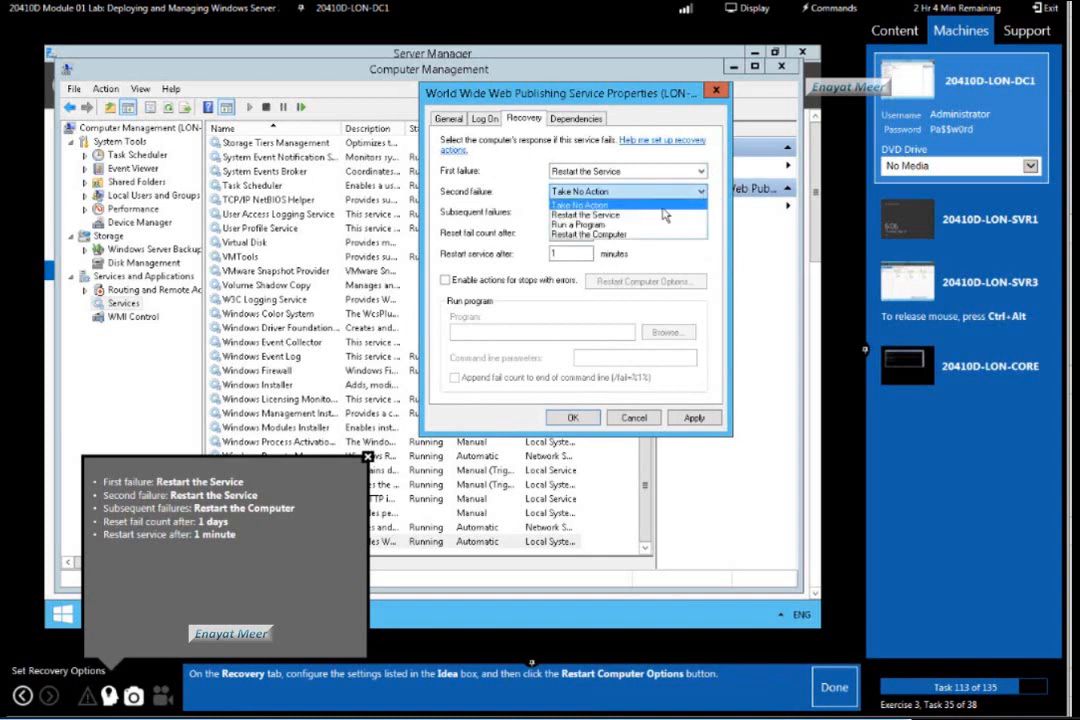
click(600, 216)
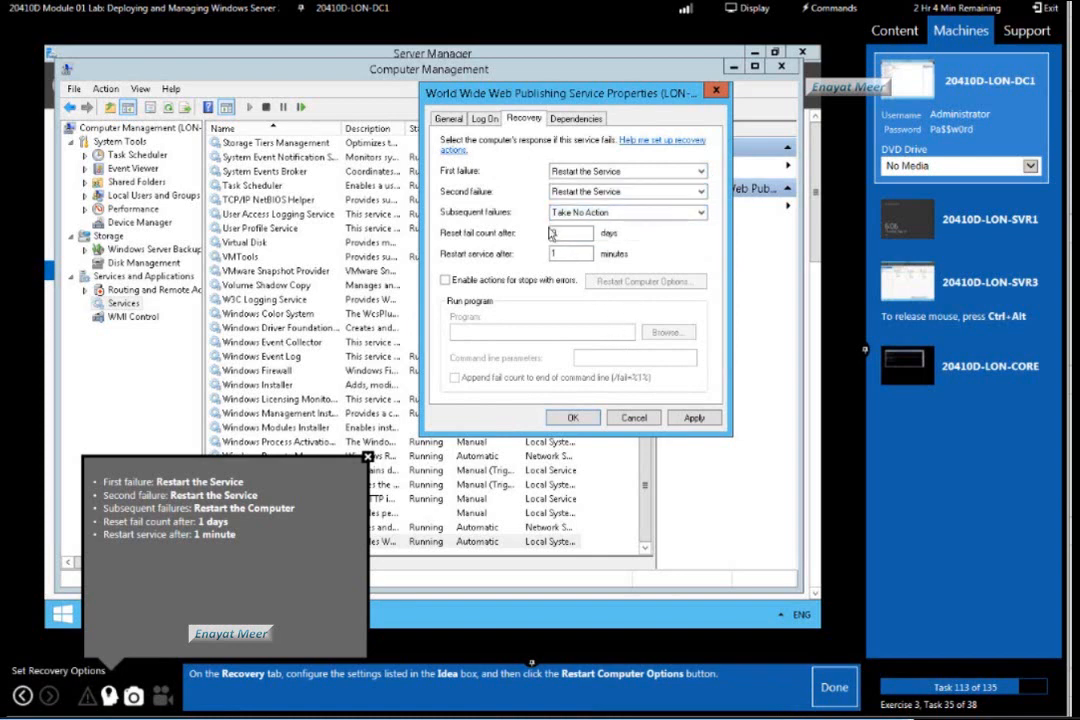
click(703, 214)
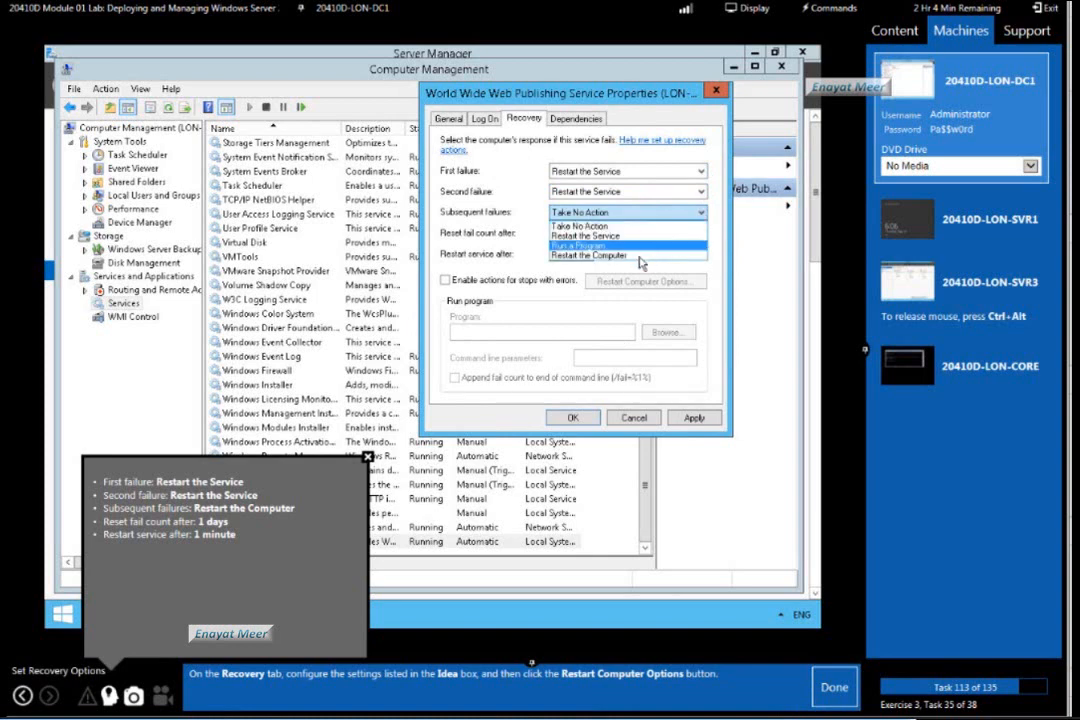
click(585, 255)
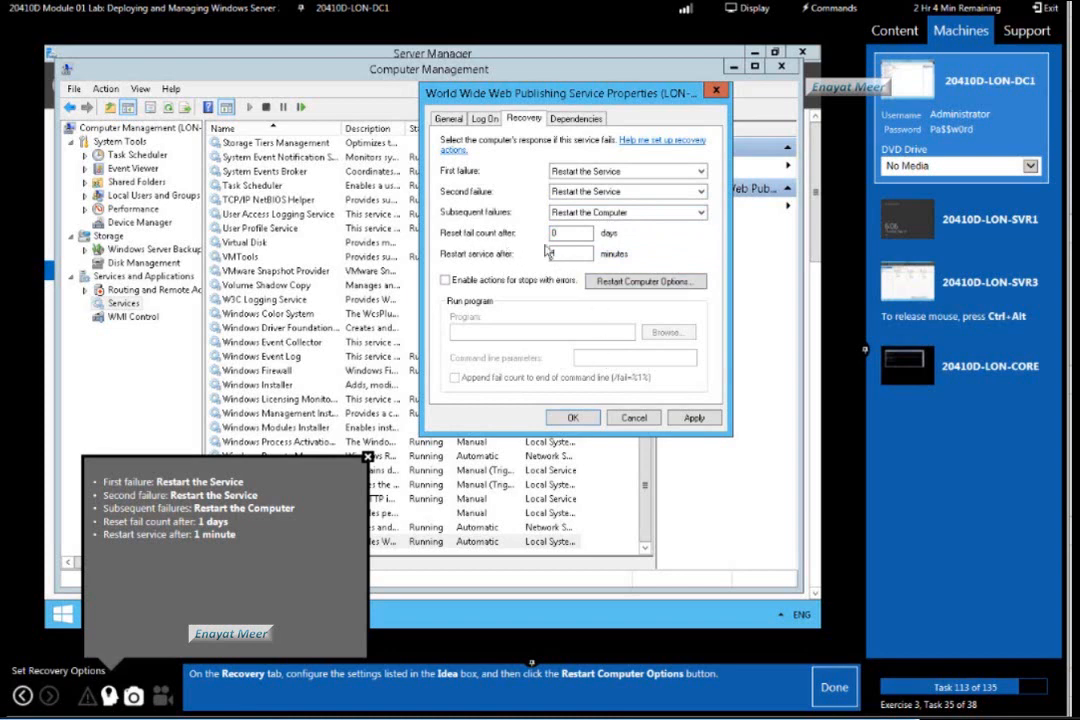
Set the fail count to reset after 1 day, open the Restart Computer Options, and mark lab task 113 as done.
drag(565, 235, 483, 267)
text(1)
click(583, 255)
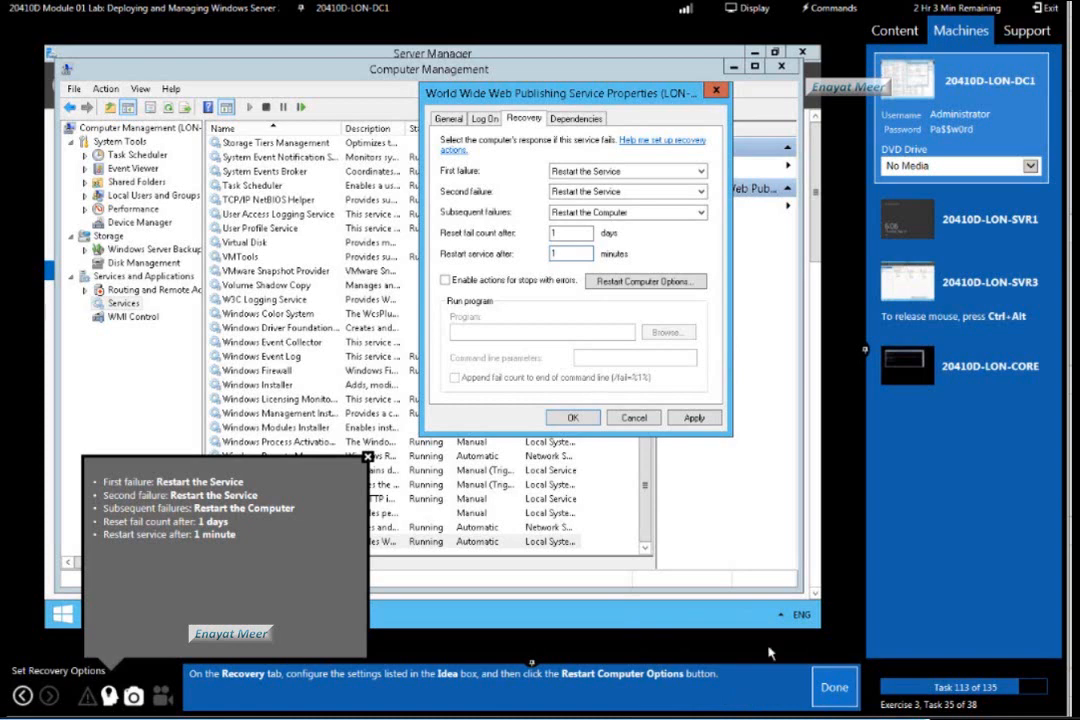
click(648, 284)
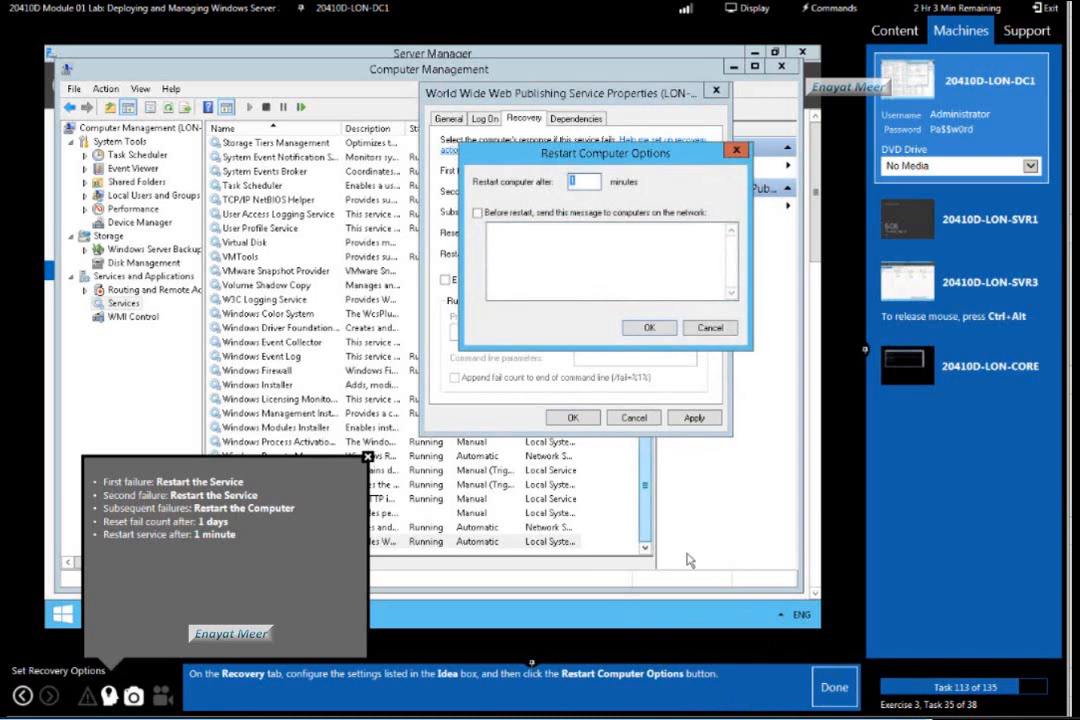
click(836, 689)
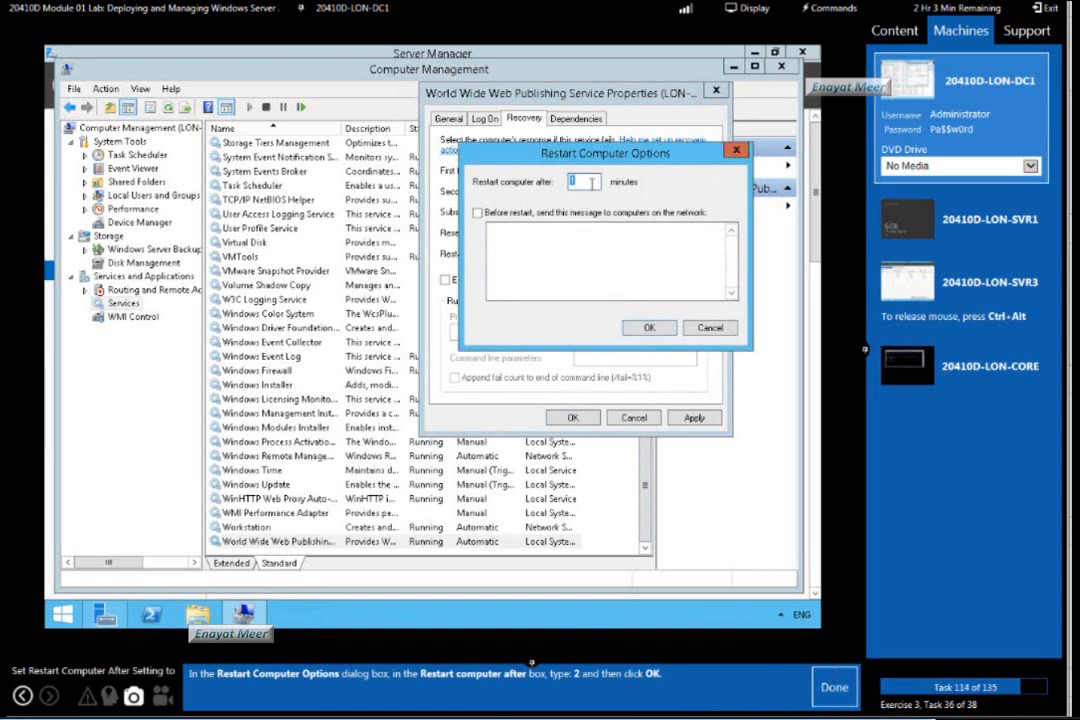
Set the computer to restart after 2 minutes, accept the service properties, and mark lab tasks 114 and 115 as done.
text(2)
click(649, 328)
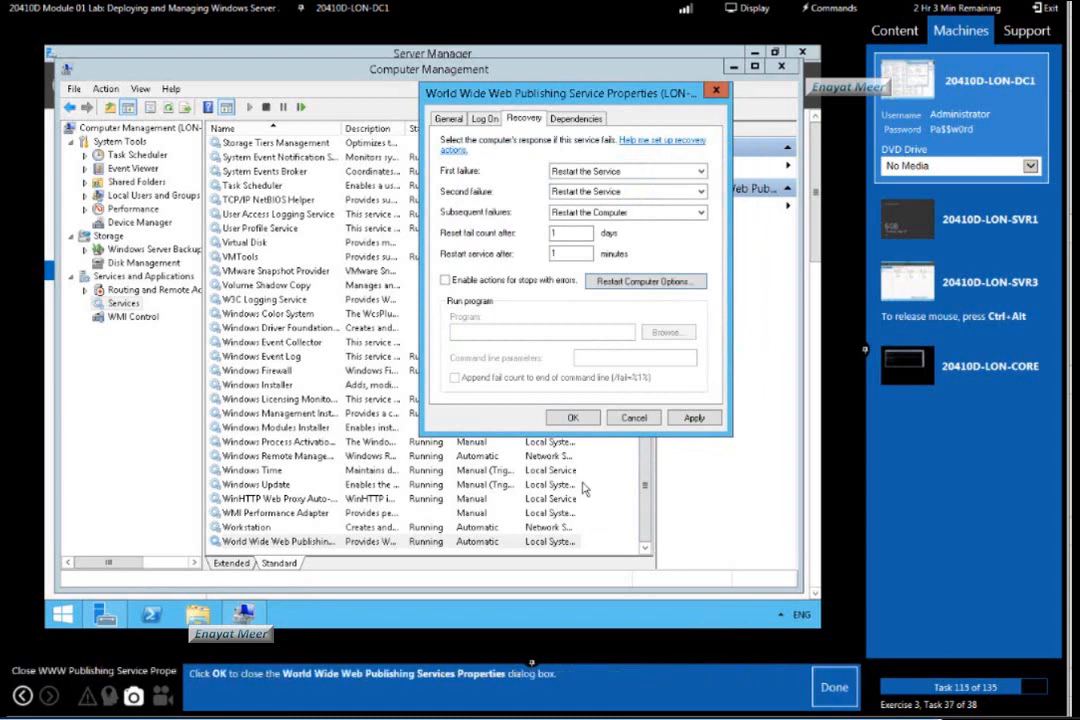
click(575, 418)
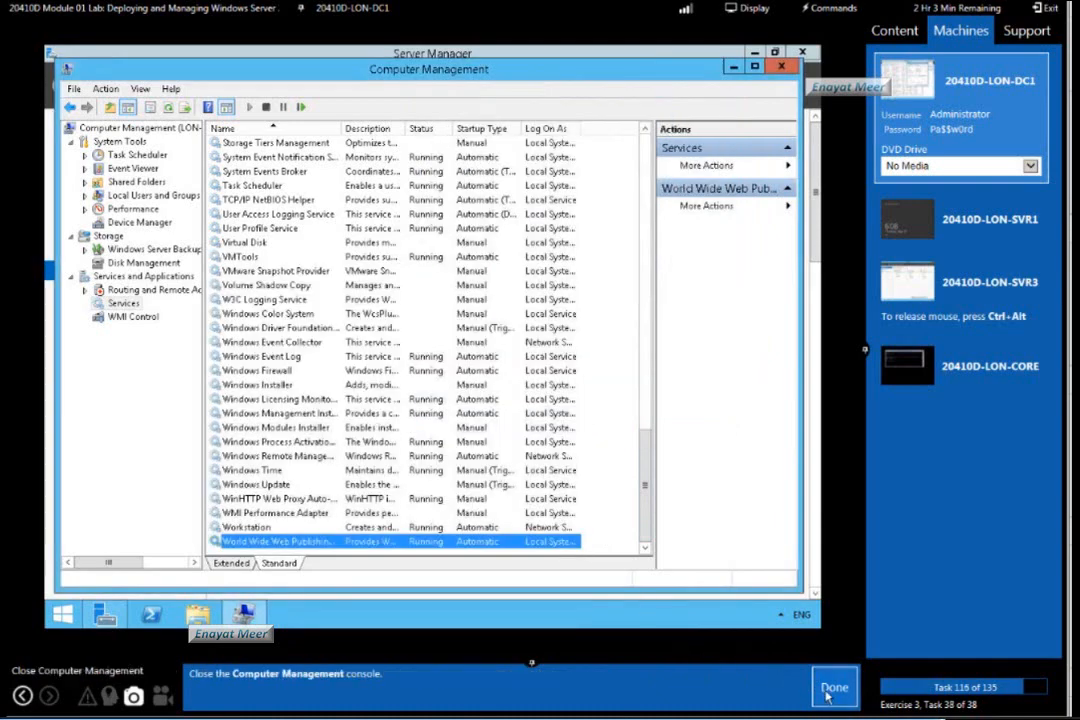
Close the Computer Management console and mark lab task 116 as done.
click(74, 88)
click(90, 127)
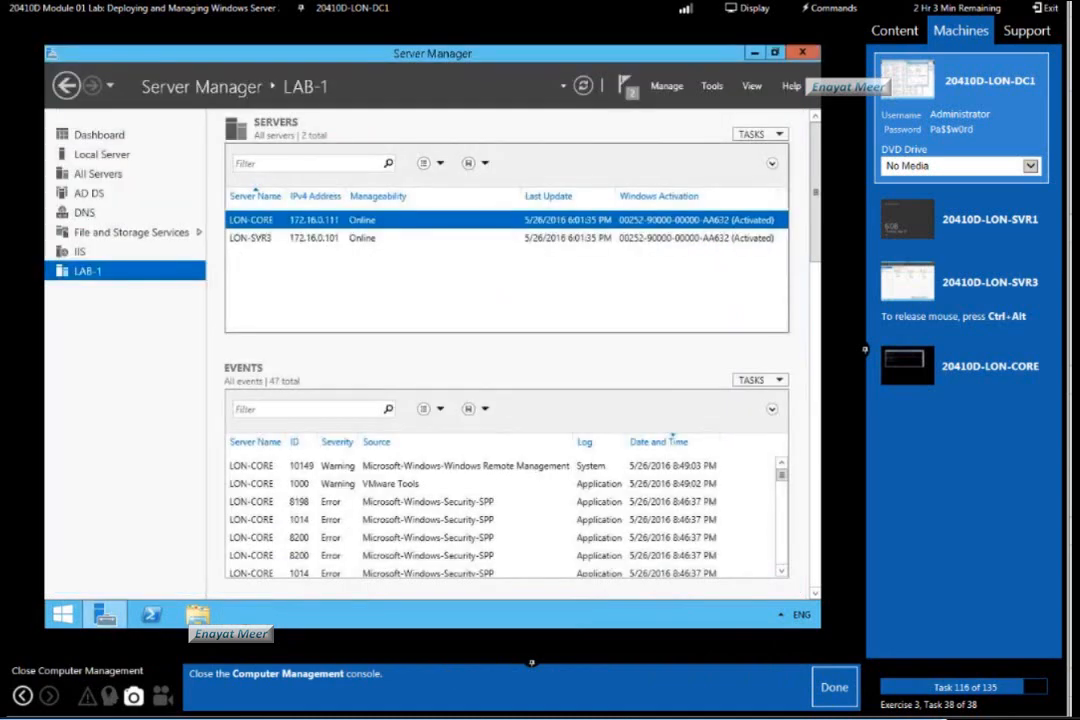
click(834, 687)
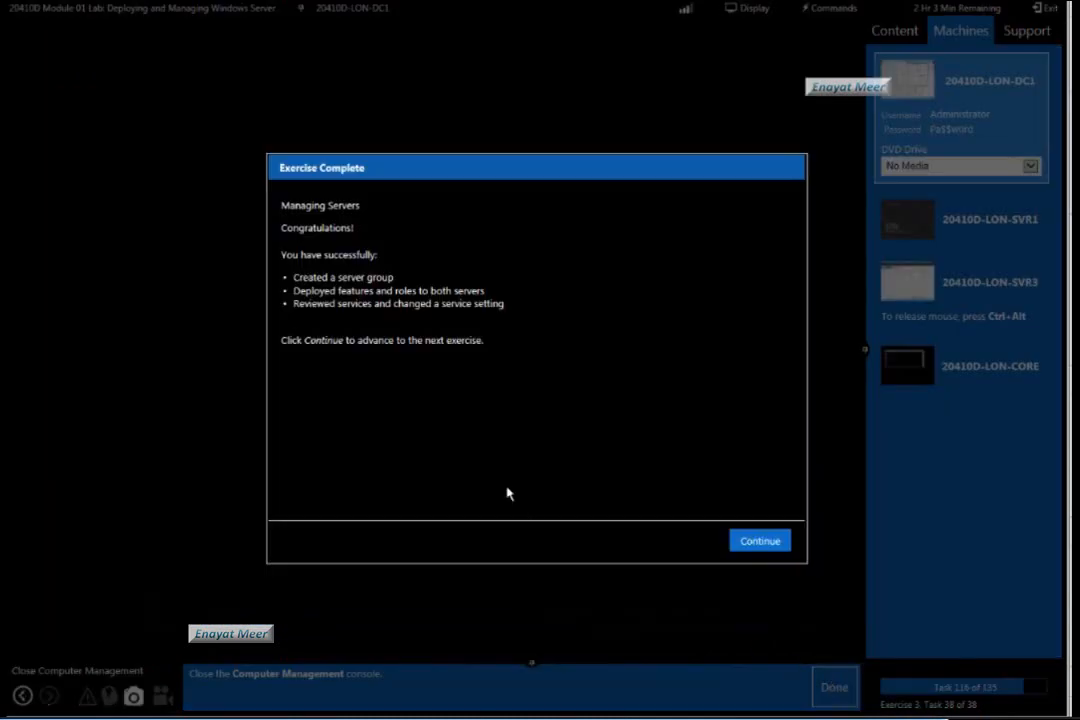
Continue past the Exercise Complete summary and start exercise 4, Using Windows PowerShell to Manage Servers.
drag(424, 597, 450, 309)
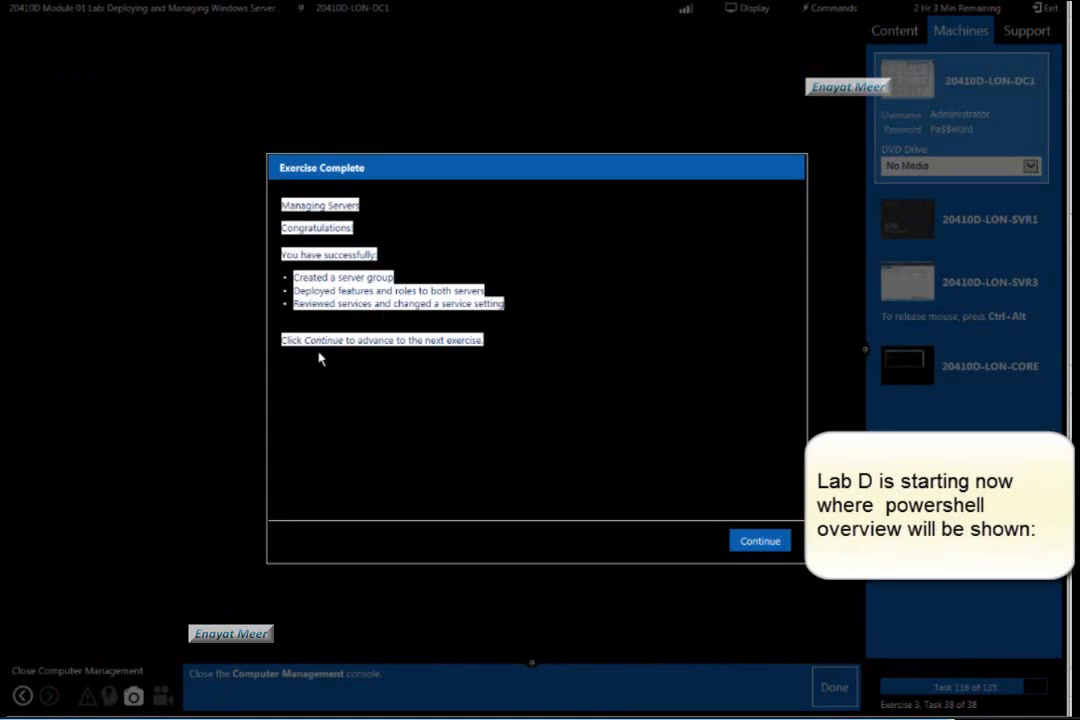
click(447, 369)
click(760, 541)
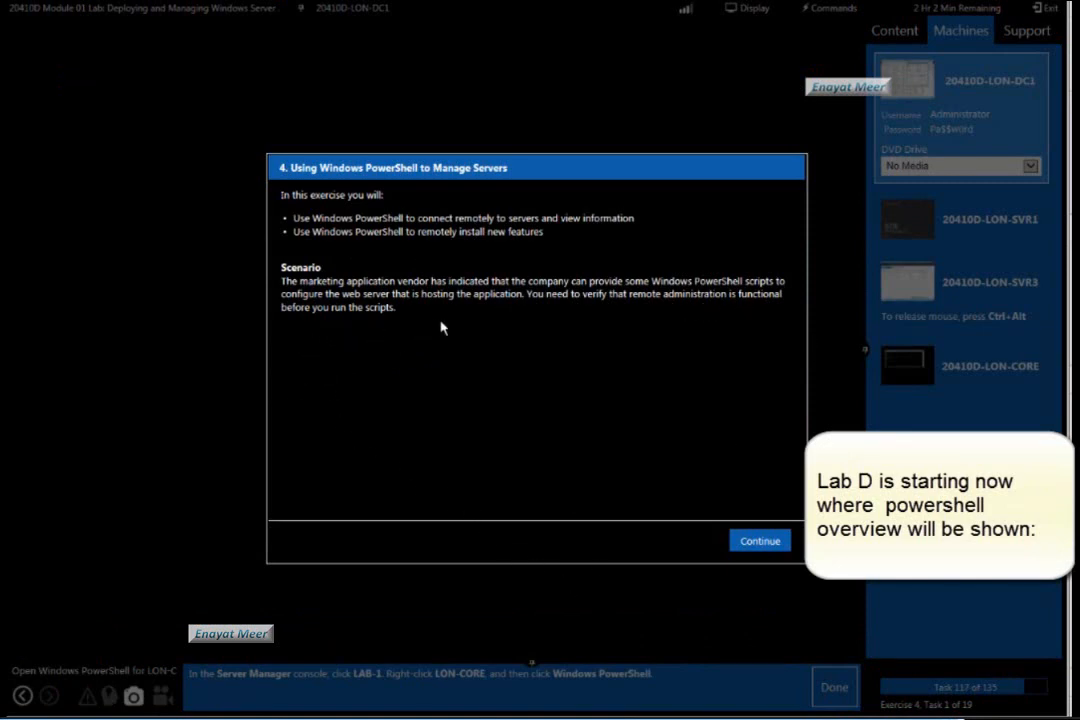
click(764, 542)
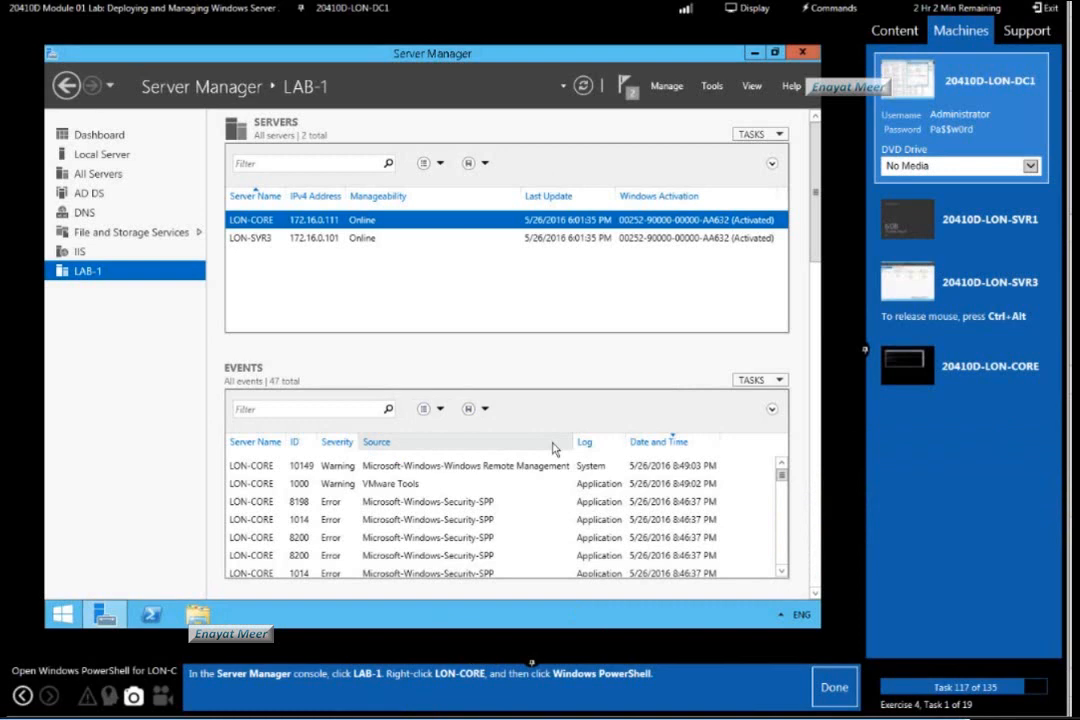
Open a remote Windows PowerShell session to LON-CORE from the LAB-1 server group.
click(256, 240)
right_click(278, 228)
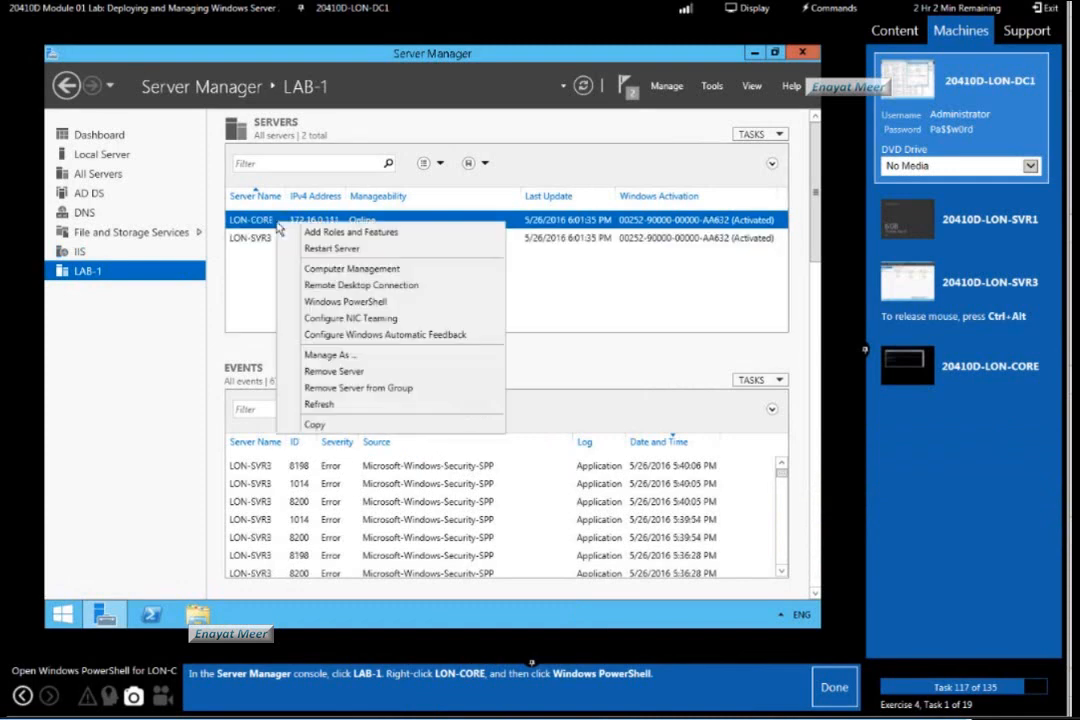
click(345, 301)
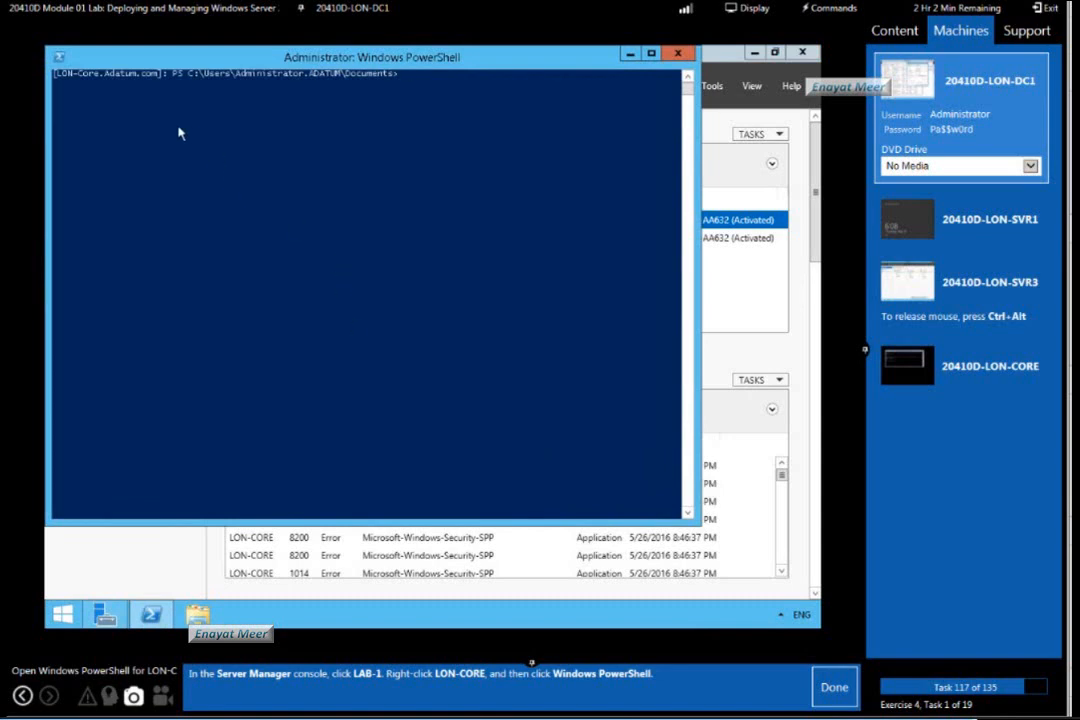
Set the PowerShell window's font size to 14.
click(60, 58)
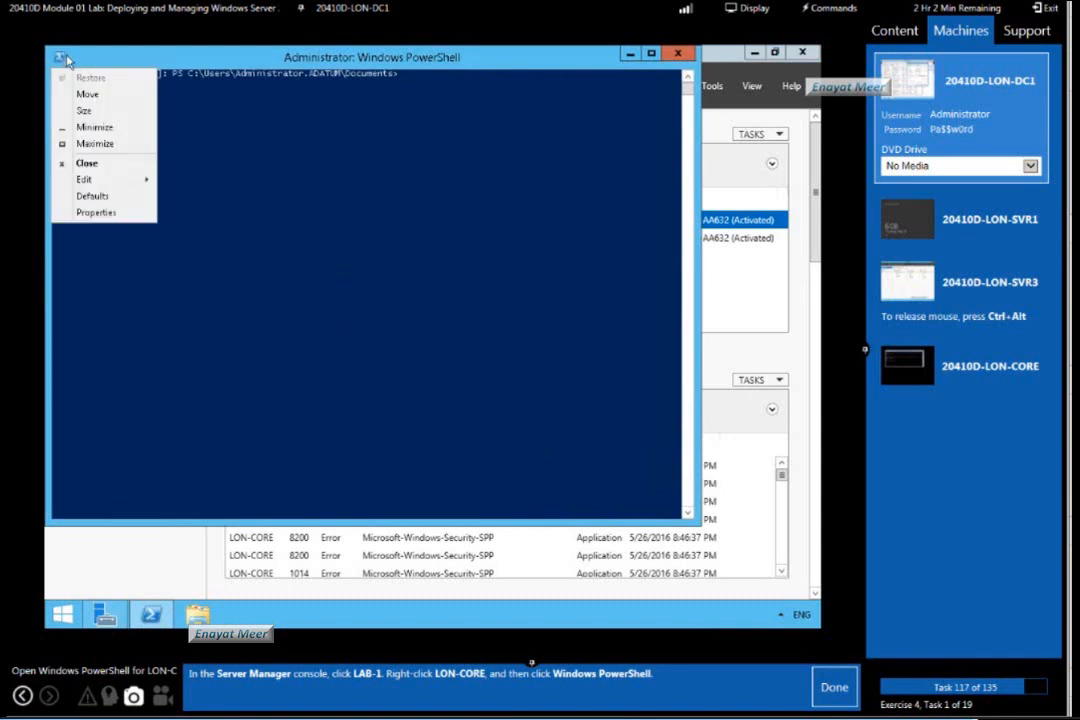
click(93, 212)
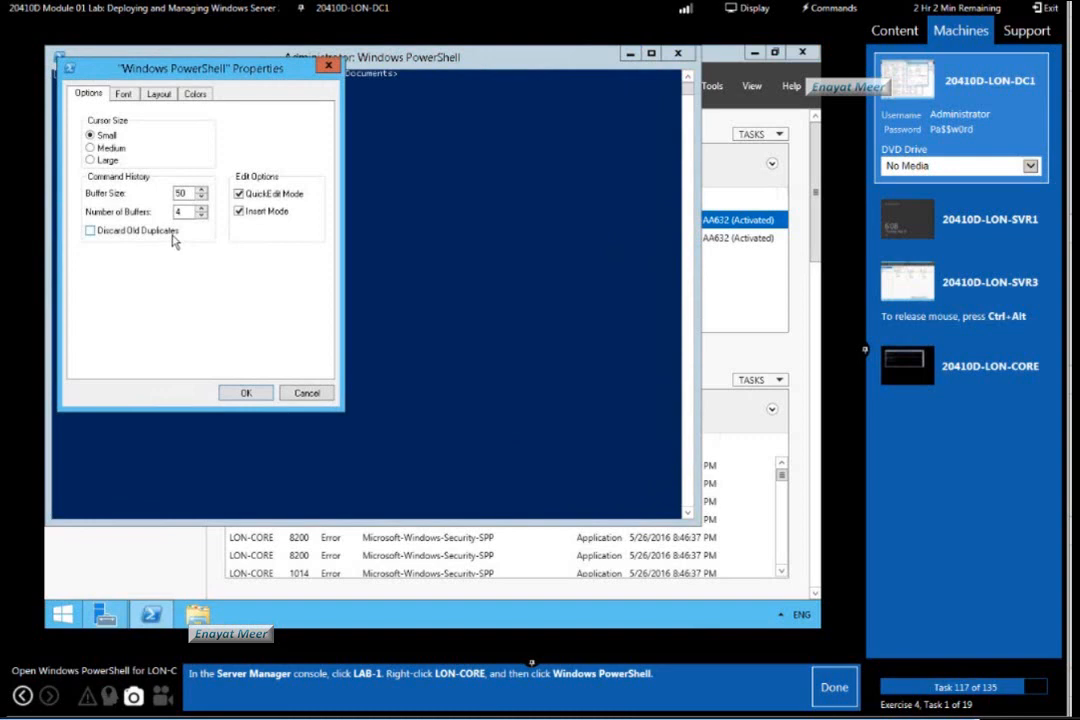
click(123, 95)
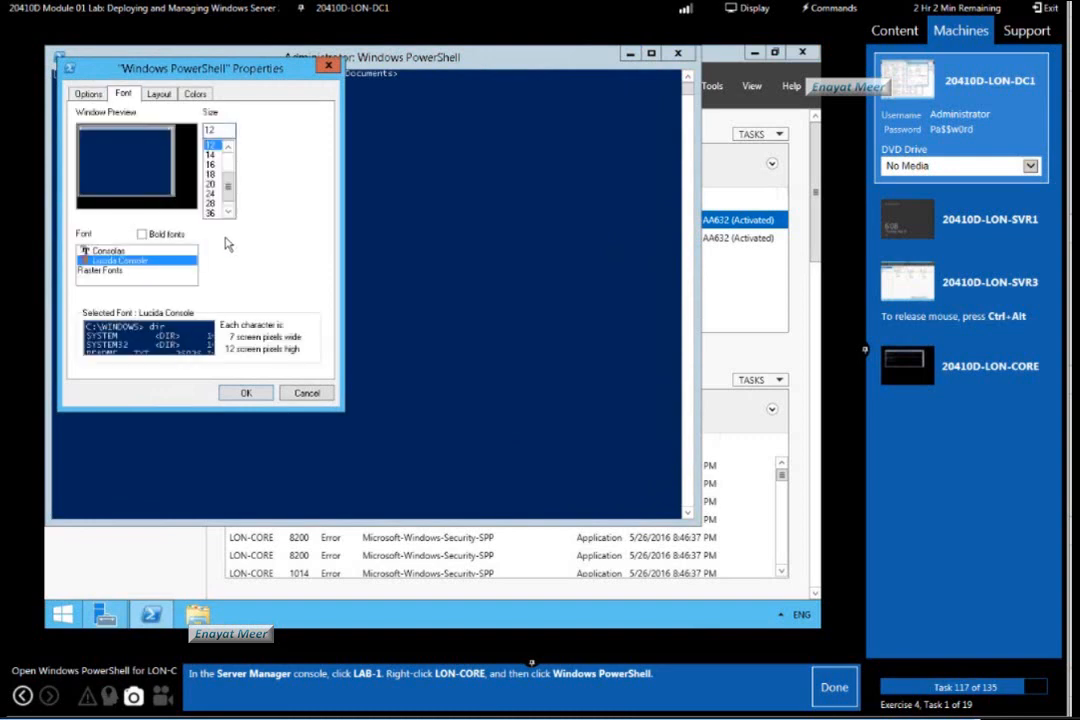
click(246, 392)
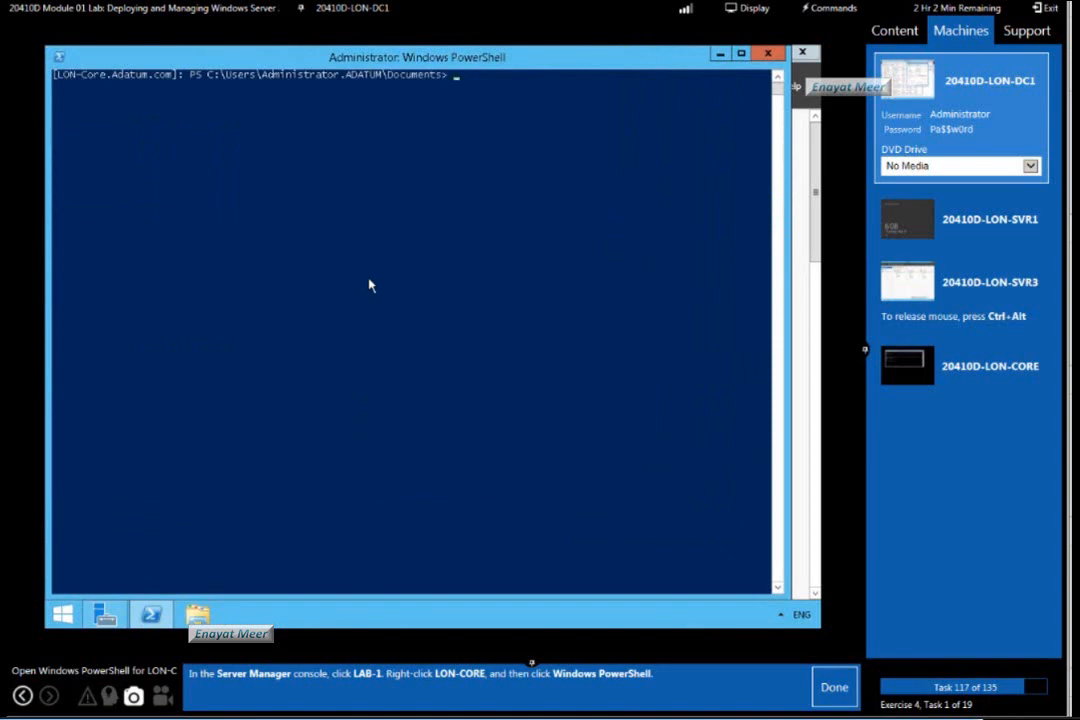
Check the remote computer's name with the hostname command, and mark lab task 117 as done.
text(hostname)
key(Return)
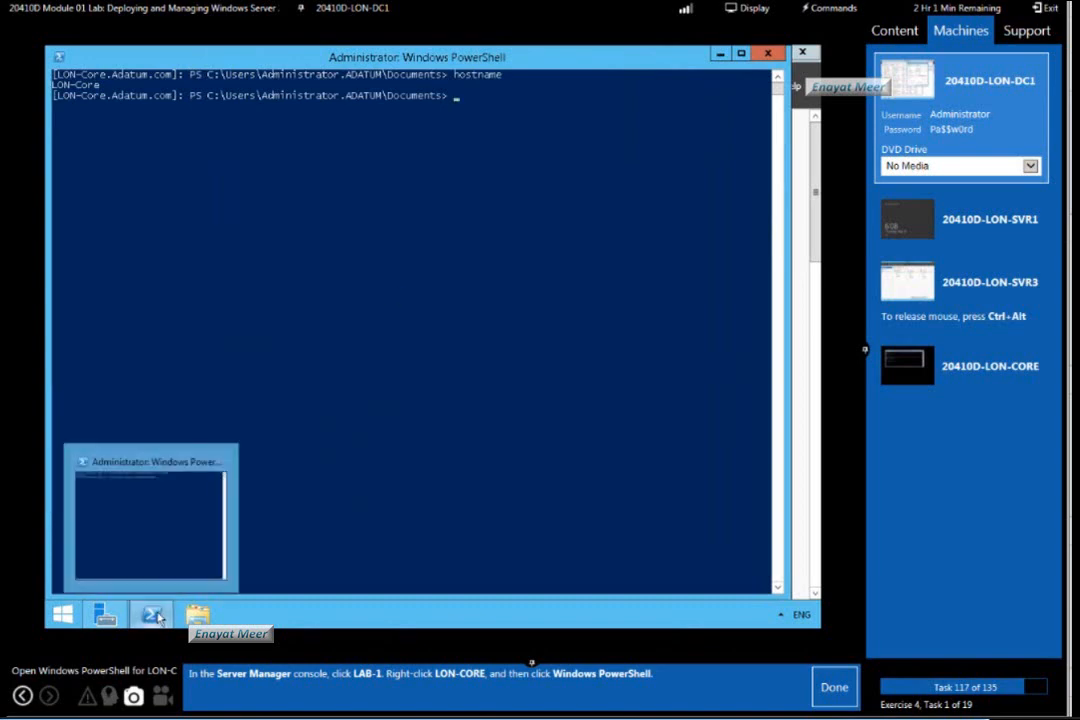
mouse_move(106, 615)
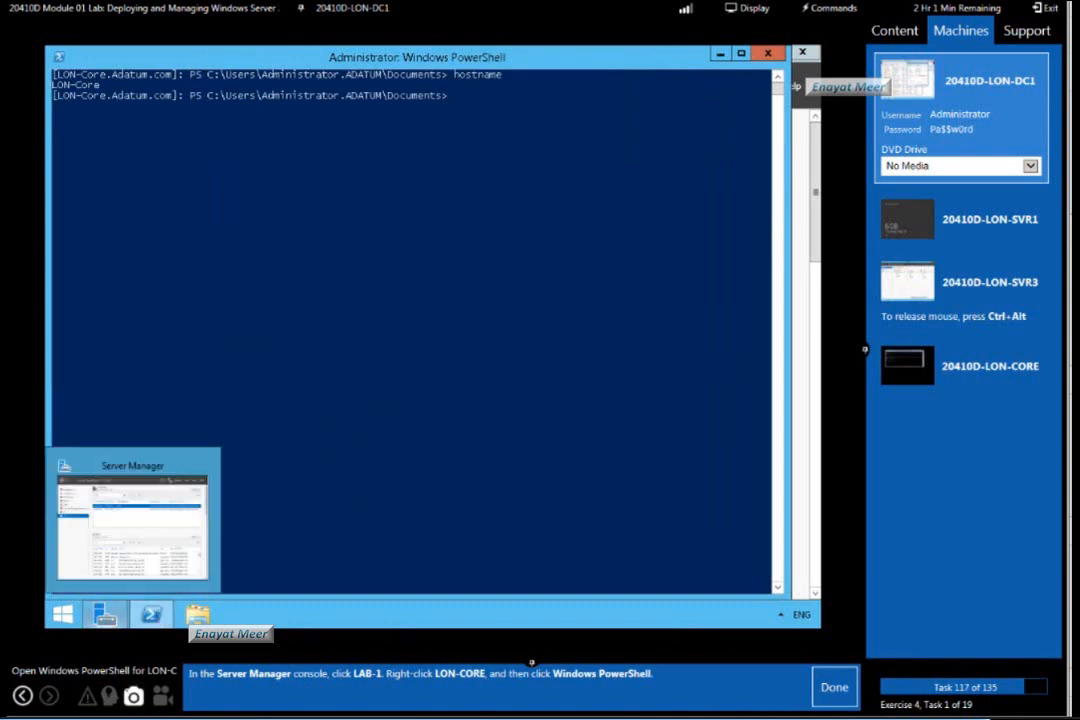
click(836, 687)
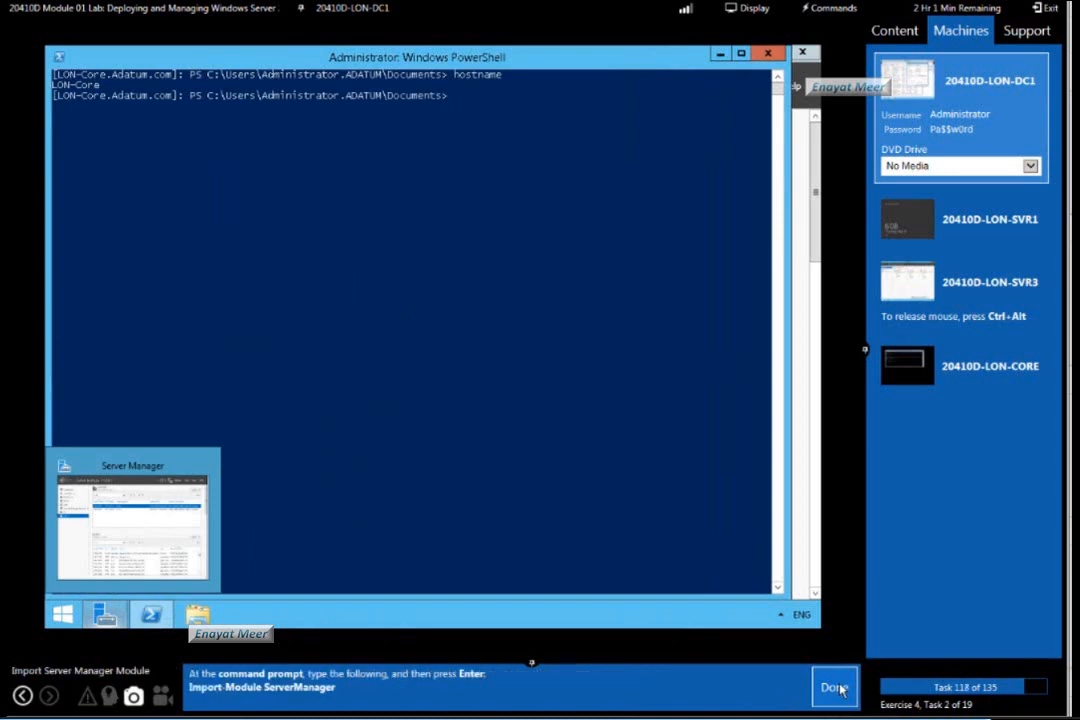
Run Import-Module ServerManager in the LON-CORE PowerShell session, and mark lab task 118 as done.
click(528, 319)
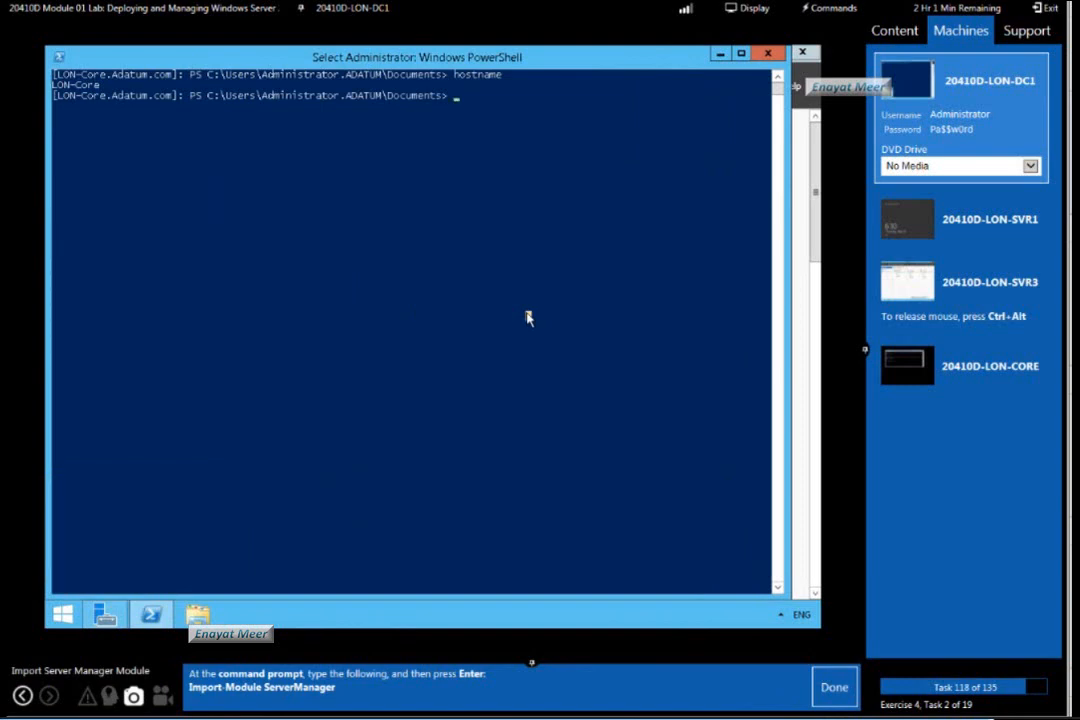
text(Import)
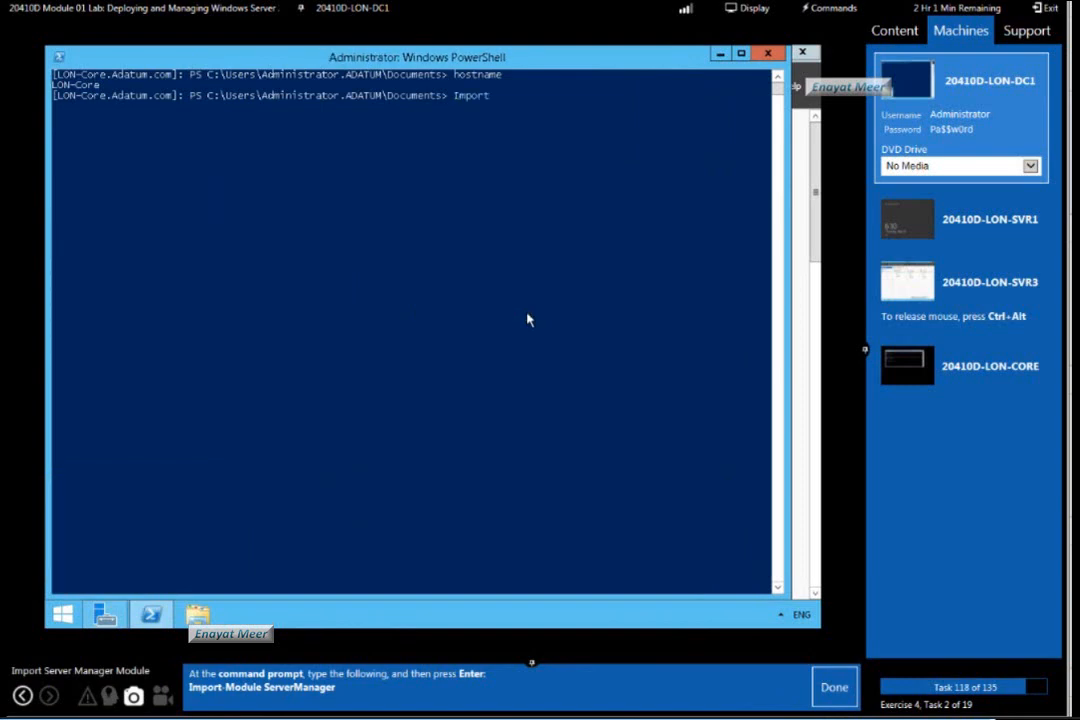
text(-Module ServerManager)
key(Return)
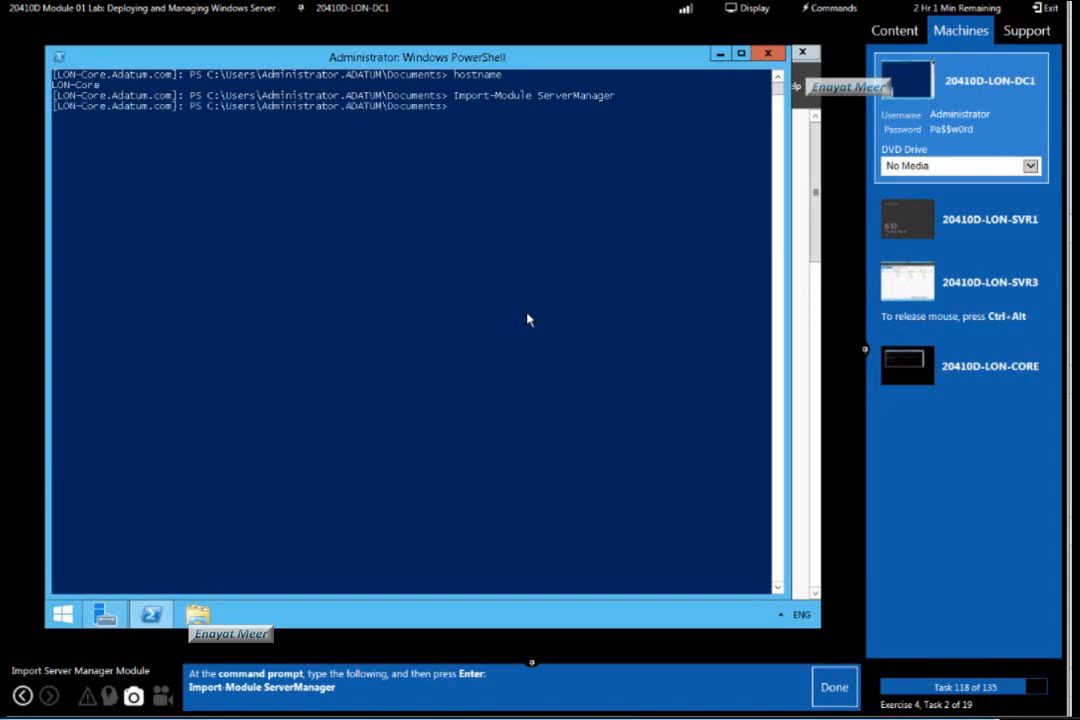
click(834, 687)
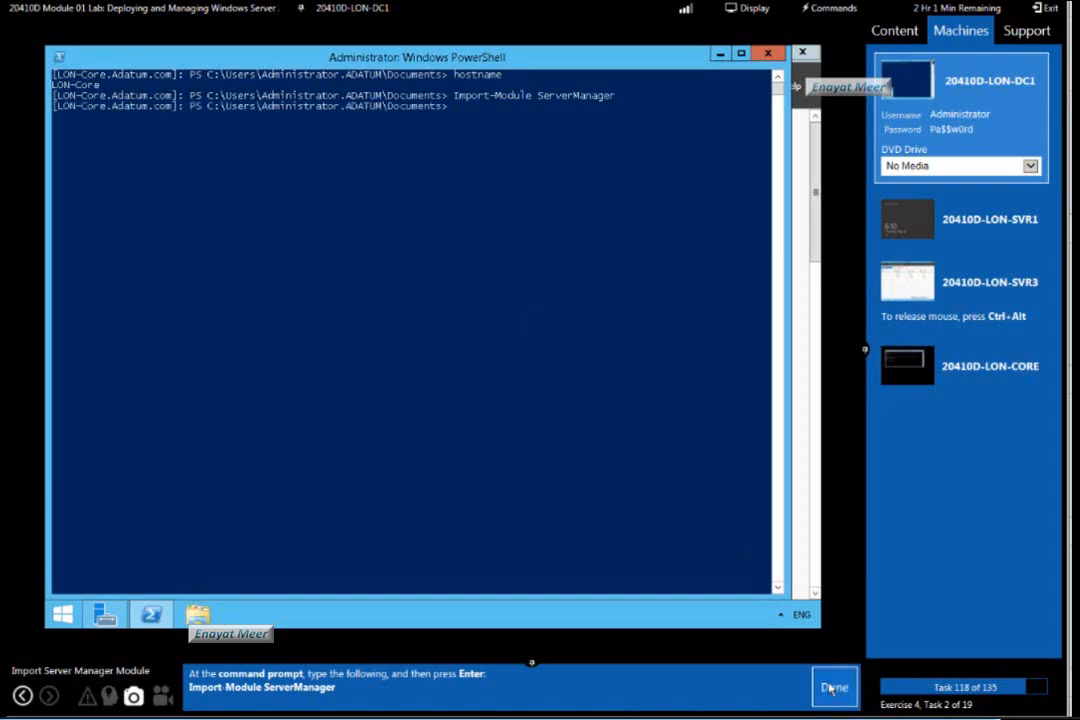
List the roles and features installed on LON-CORE with Get-WindowsFeature.
click(588, 350)
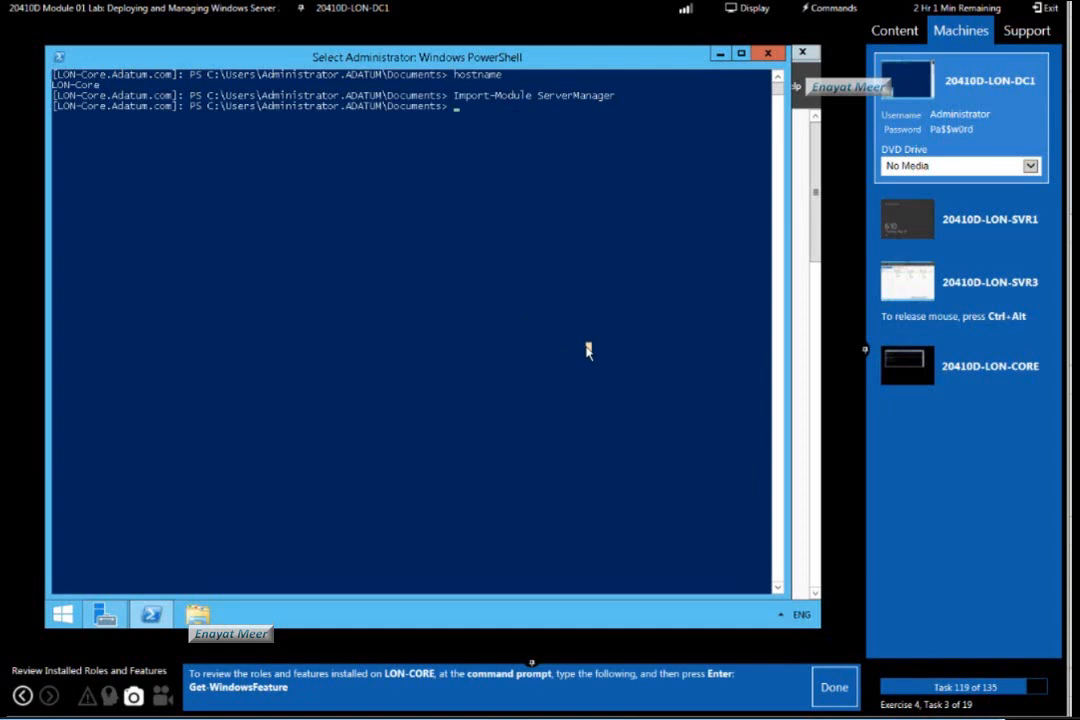
text(Get-)
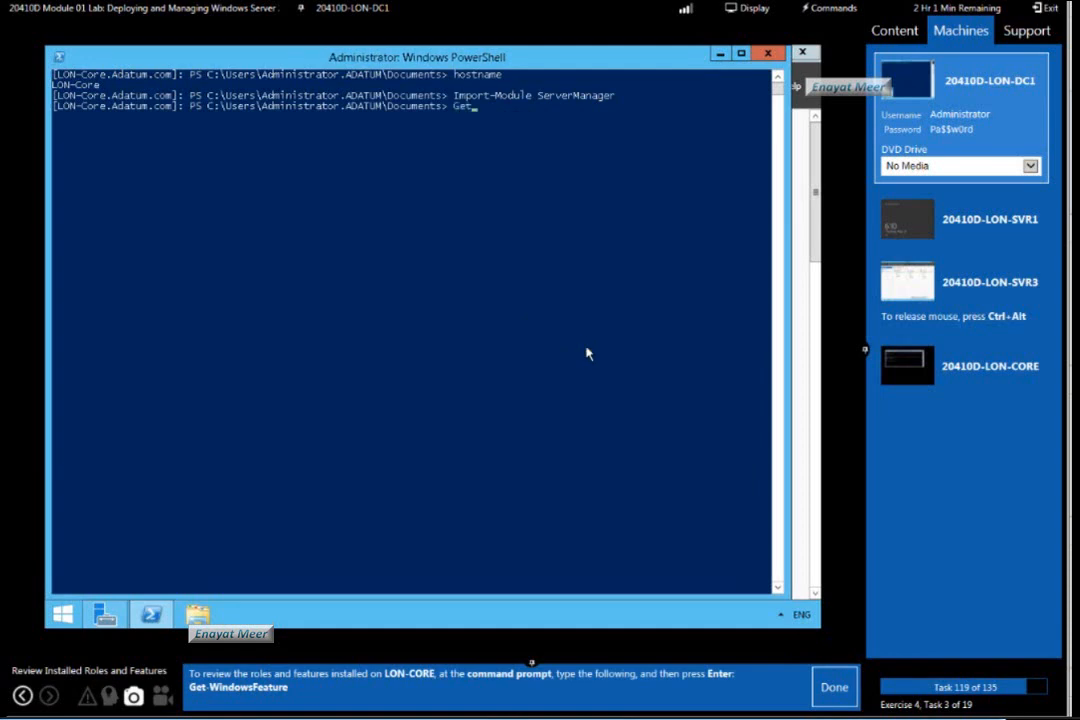
text(WindowsFeature)
key(Return)
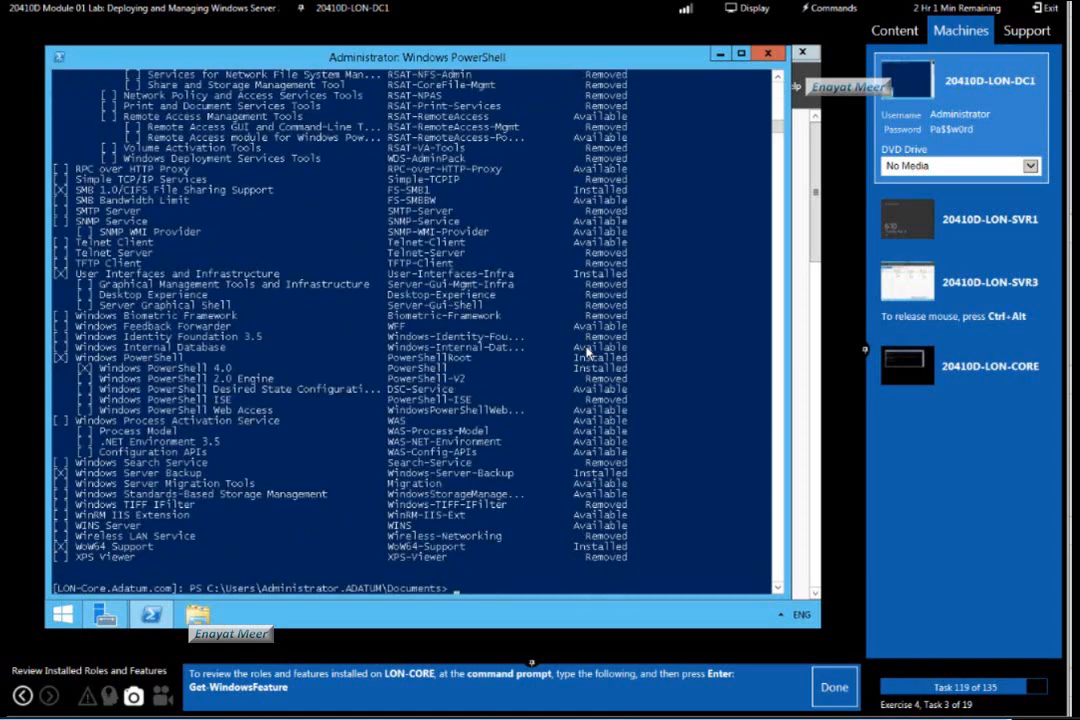
Mark lab task 119 as done and list LON-CORE's running services with Get-service | where-object {$_.status -eq "Running"}.
click(834, 690)
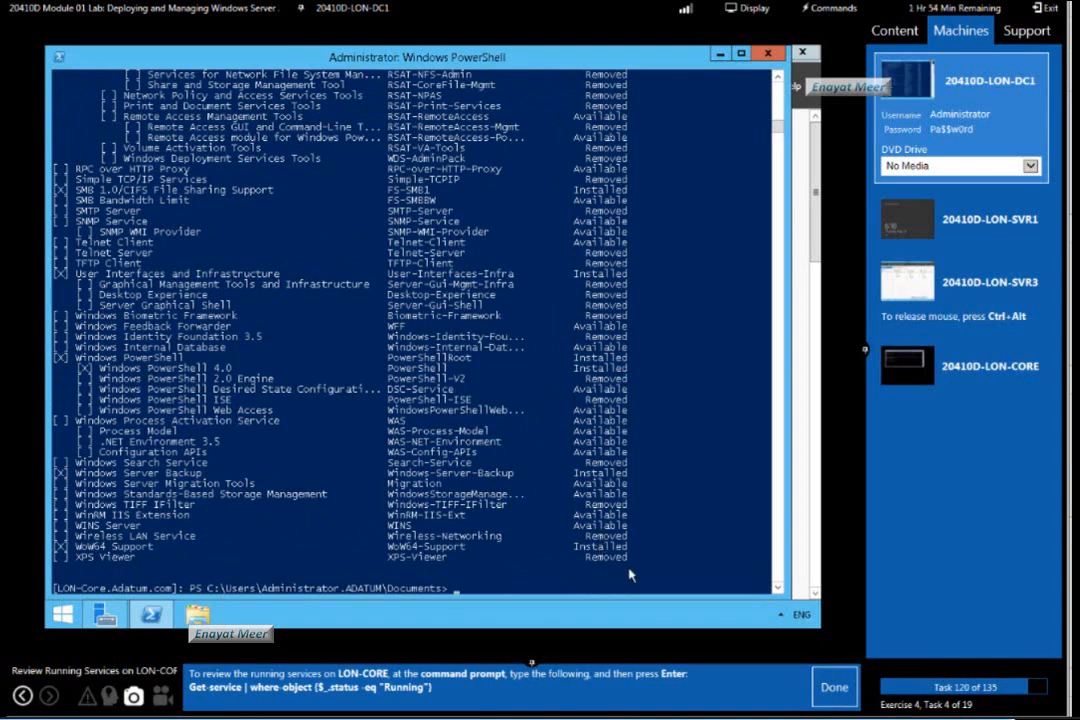
text(Get-service | where-object)
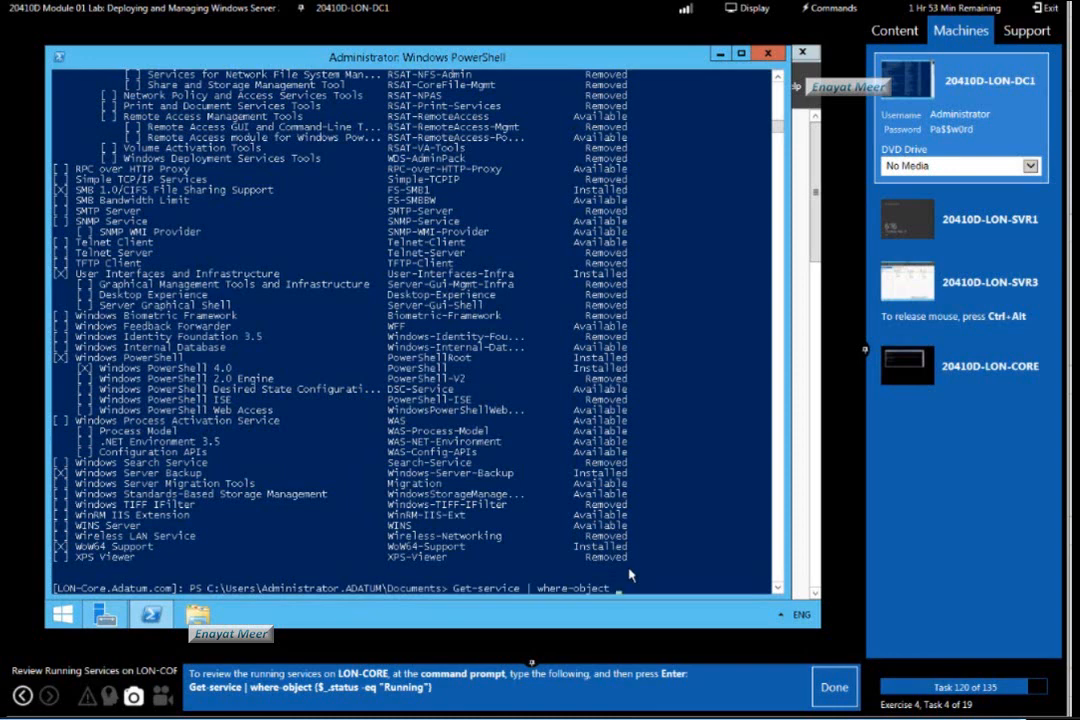
text({$_.status -eq "Running"})
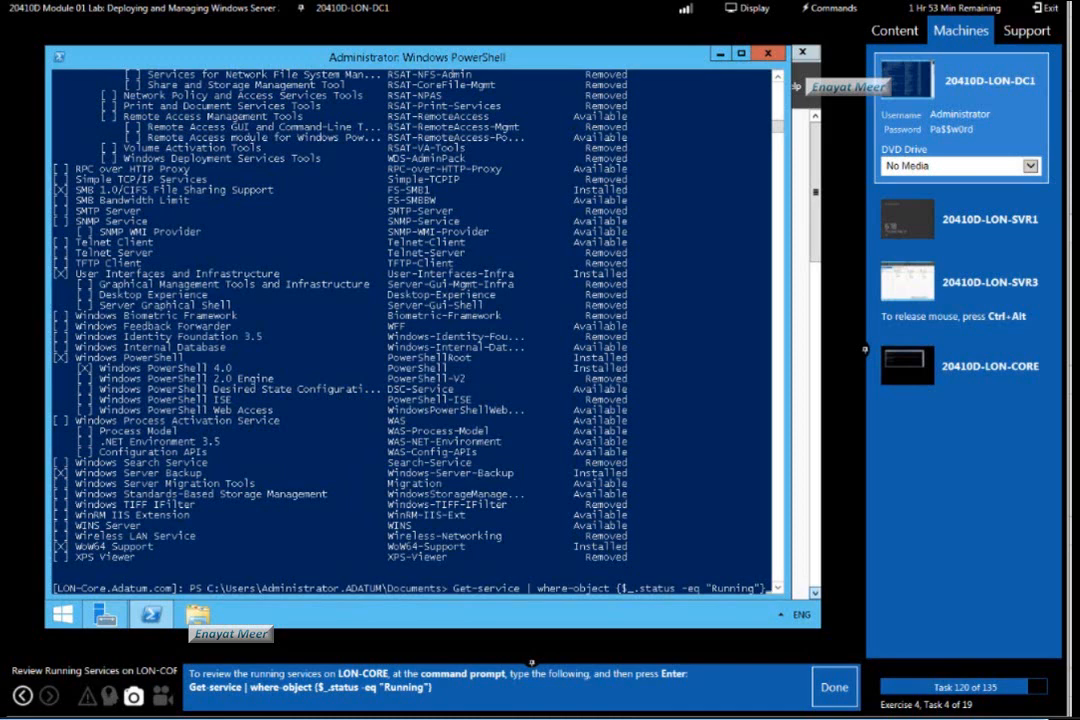
click(744, 560)
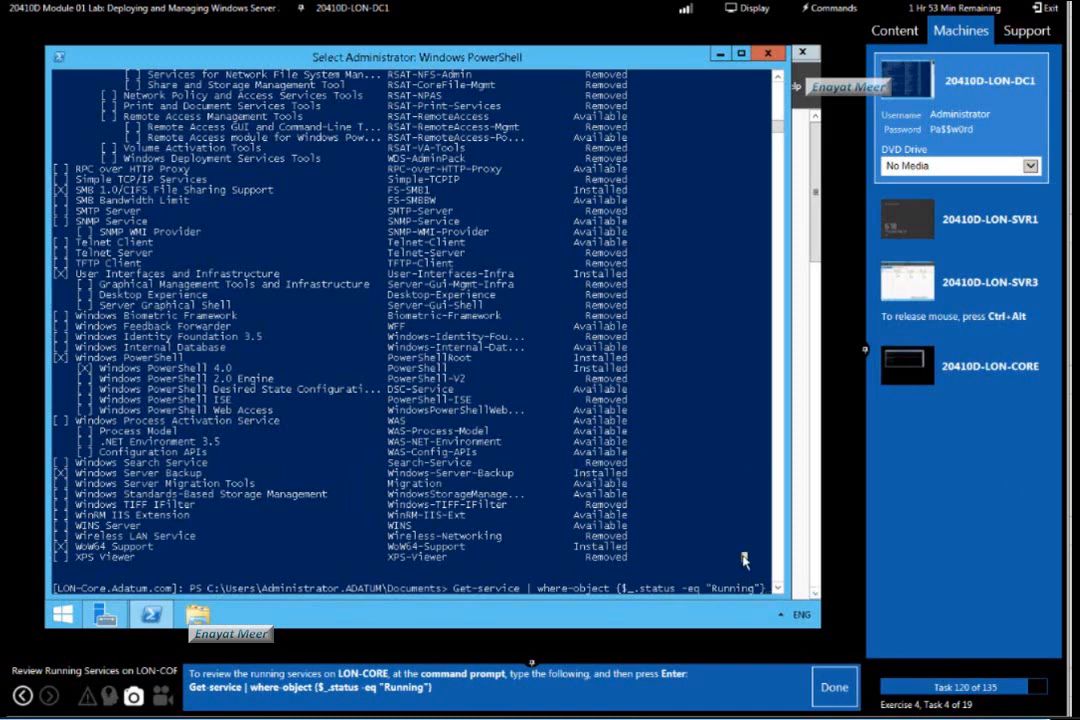
key(Return)
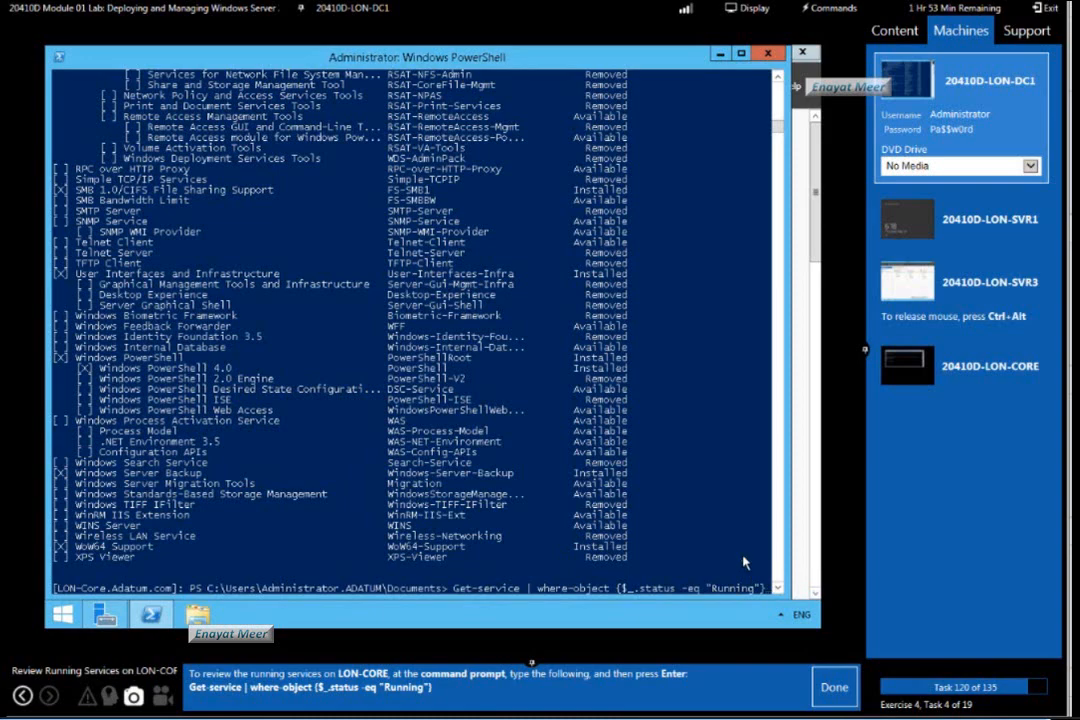
key(Return)
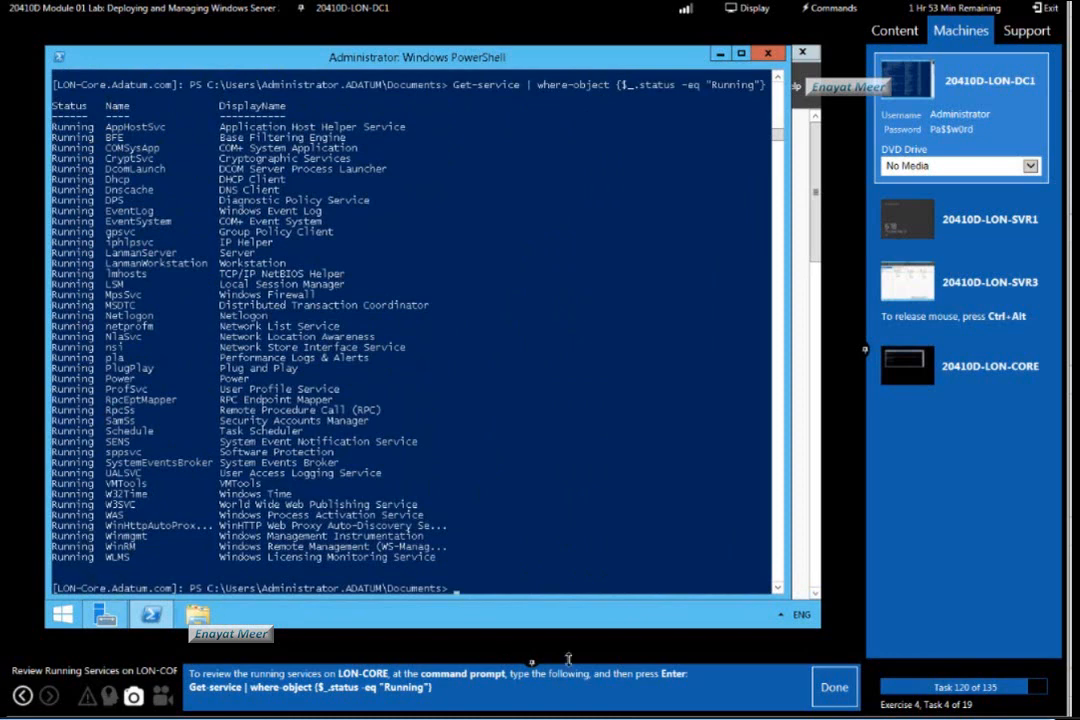
Mark lab task 120 as done and list the processes on LON-CORE with Get-Process.
click(836, 687)
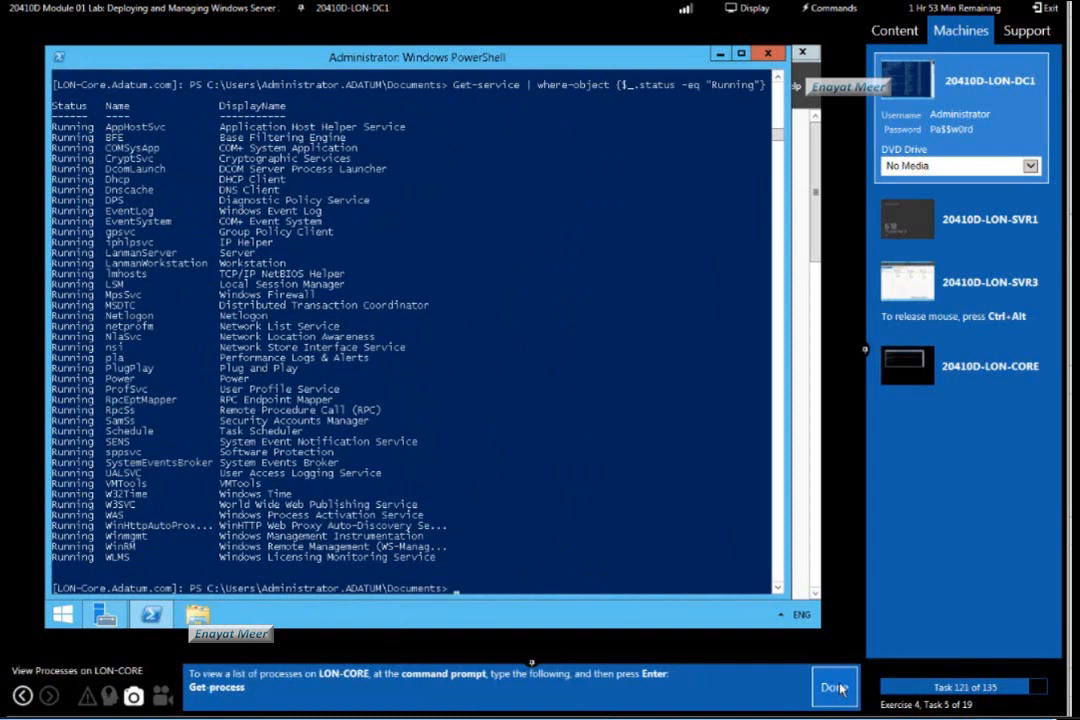
click(673, 539)
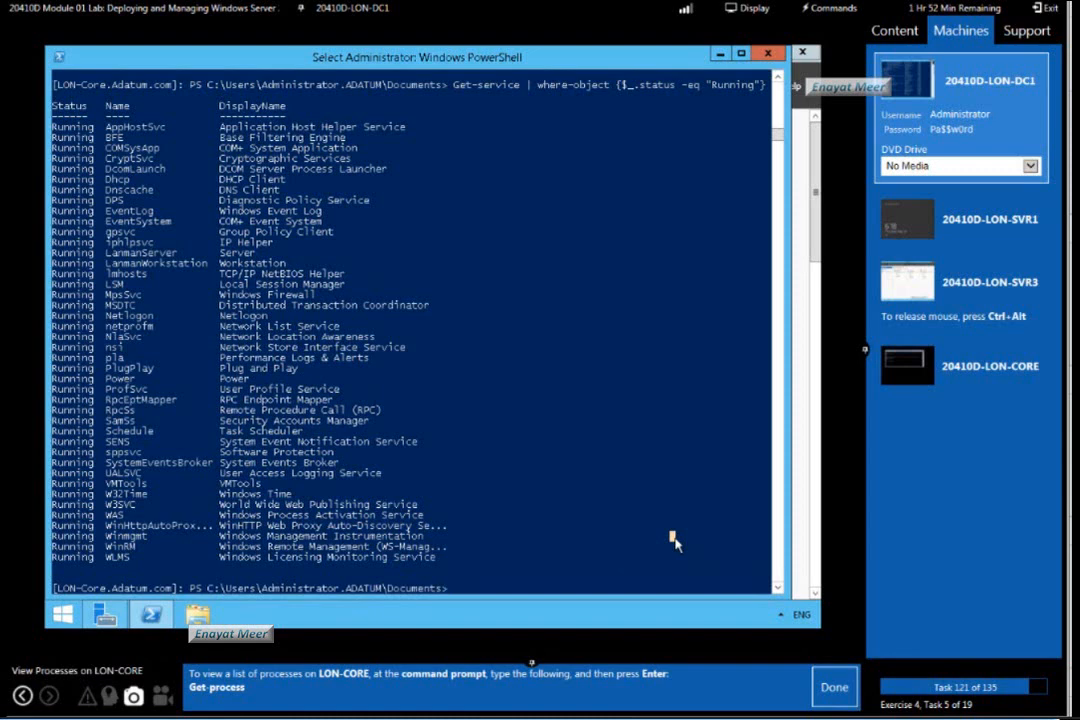
text(Get)
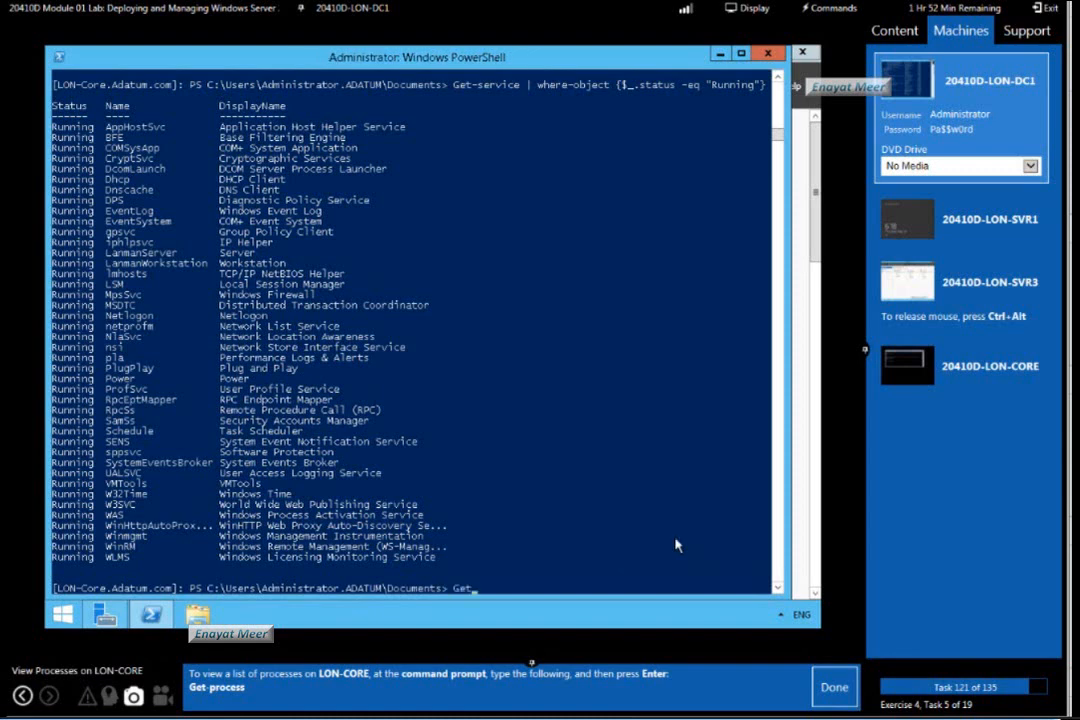
text(-Process)
key(Return)
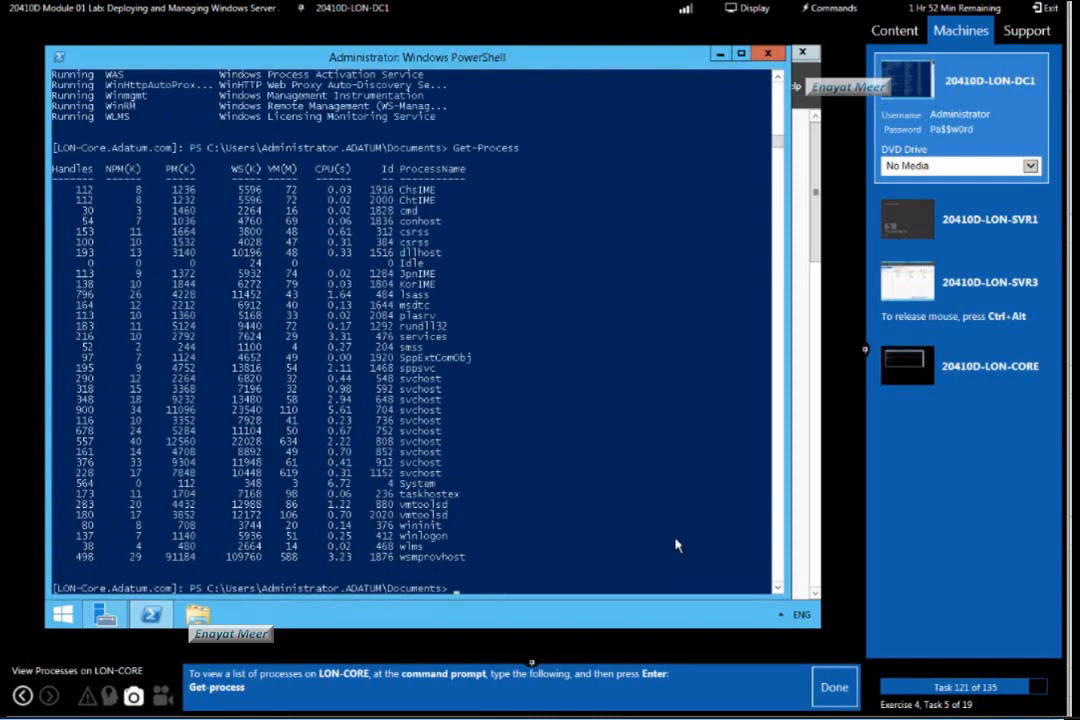
Mark lab task 121 as done and list LON-CORE's assigned IP addresses with Get-NetIPAddress | Format-table.
click(830, 690)
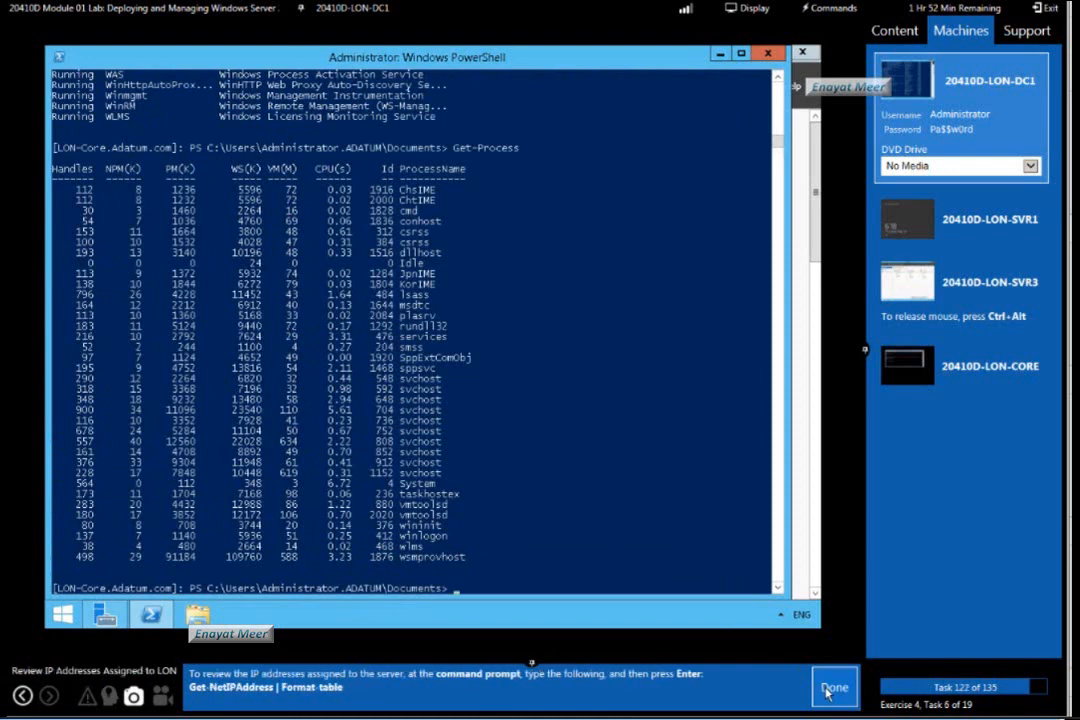
click(685, 538)
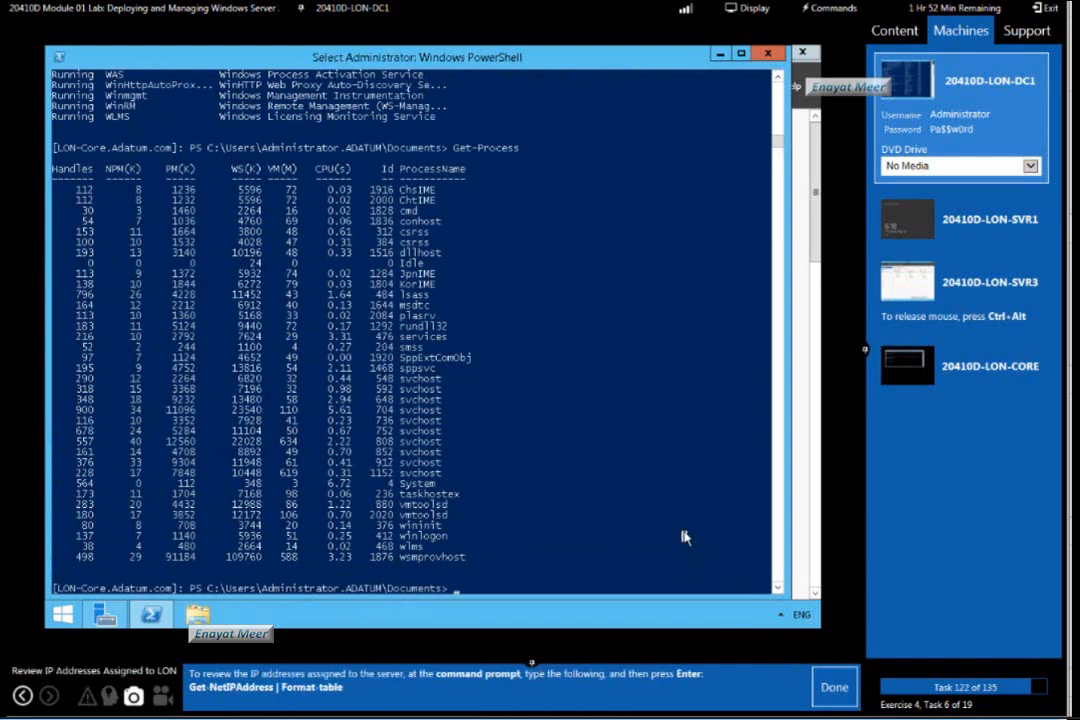
text(Get)
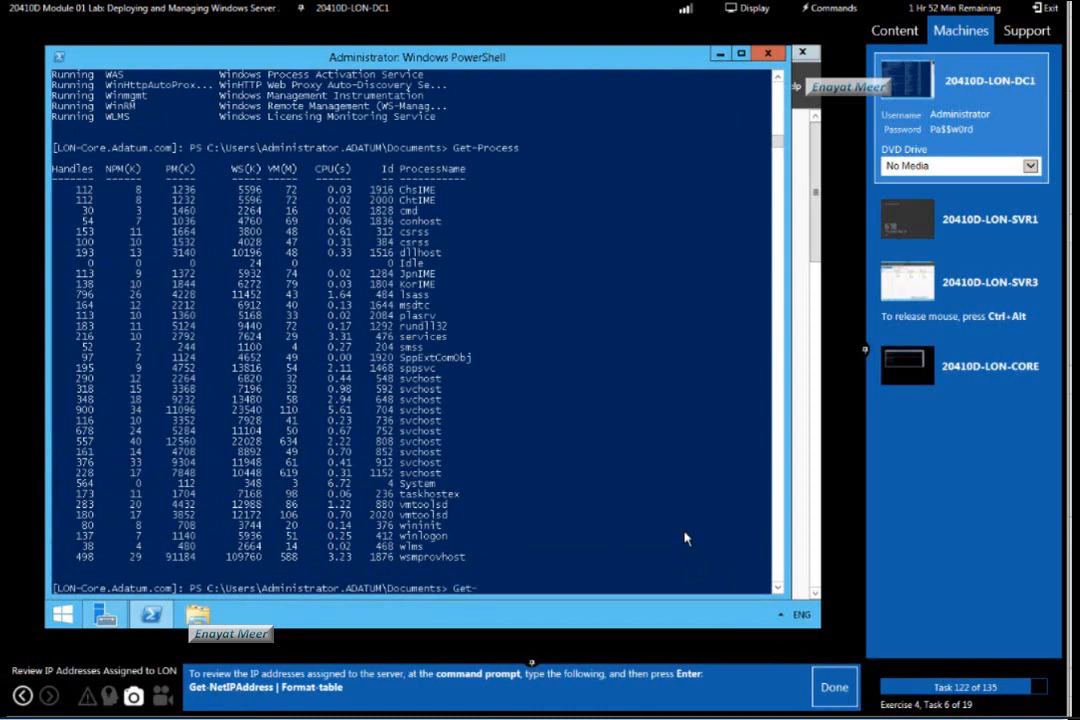
text(-NetIPAddress | Format-)
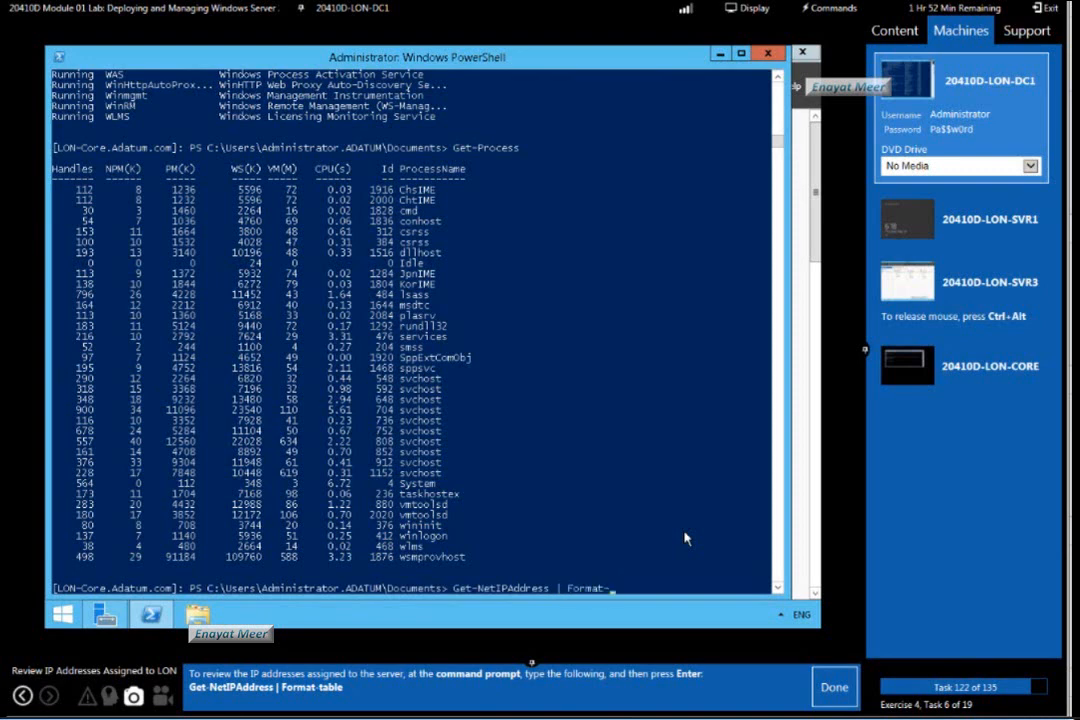
text(table)
key(Return)
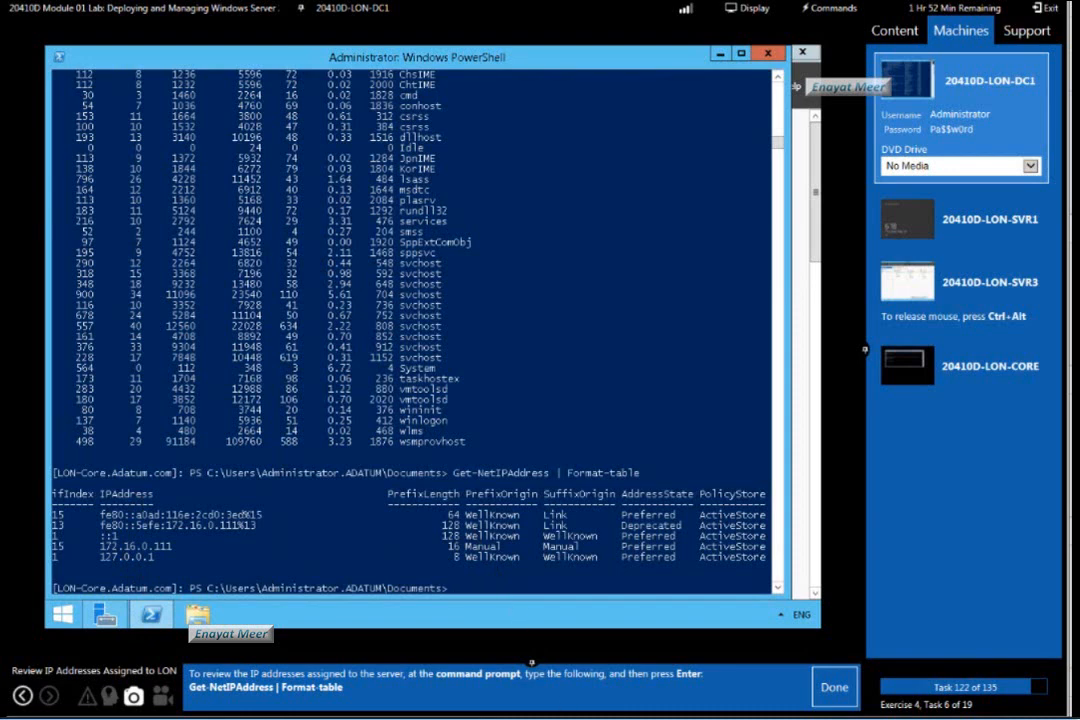
Mark lab task 122 as done and list the 10 most recent security log items with Get-EventLog Security -Newest 10.
click(832, 688)
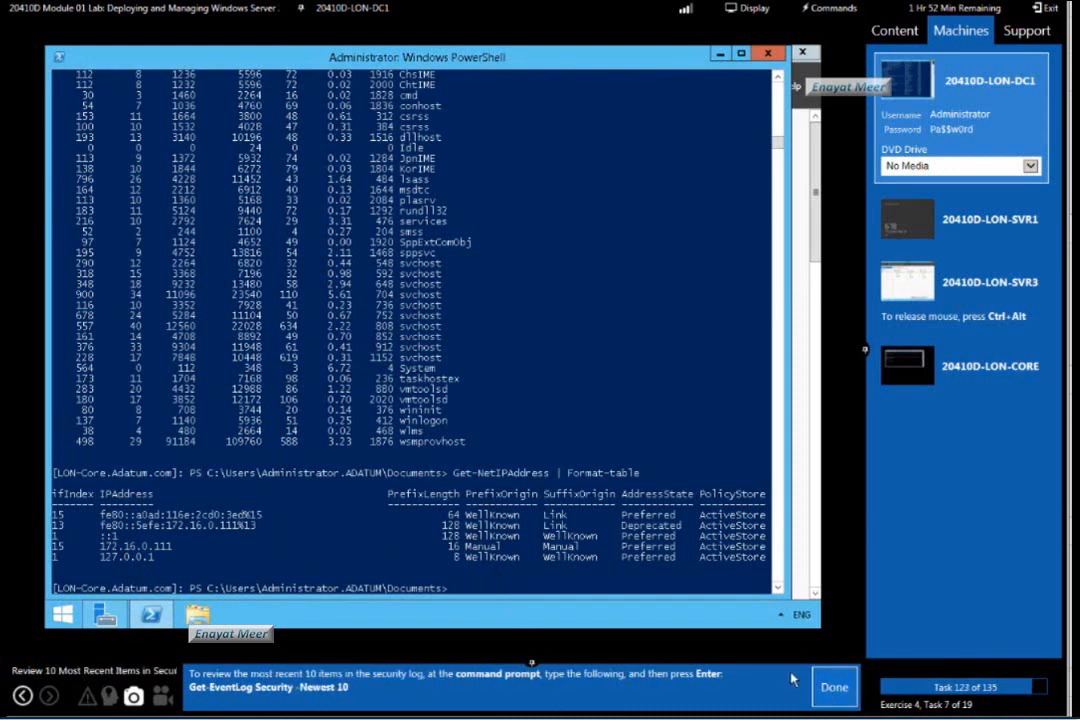
click(618, 578)
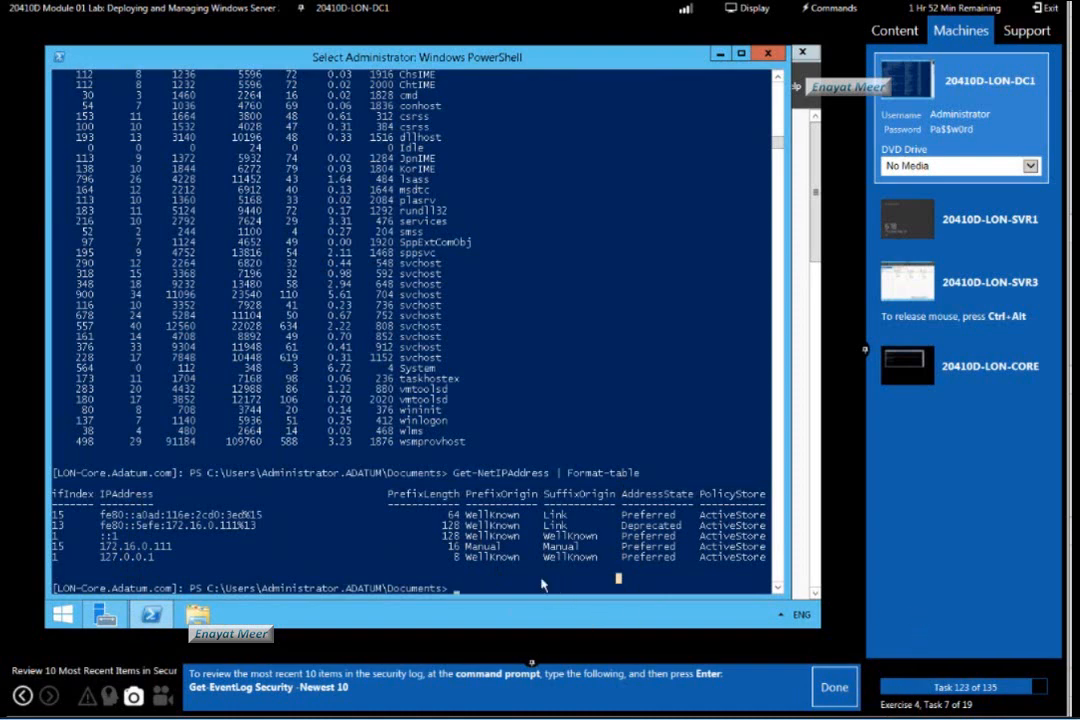
text(Get)
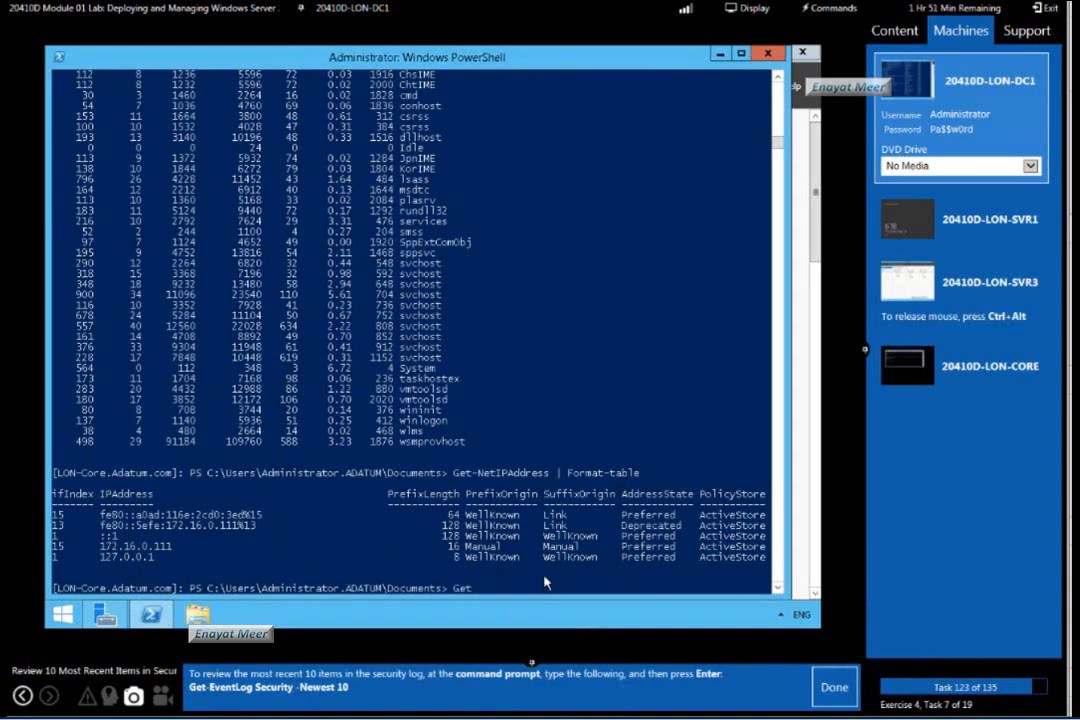
text(-EventLog Security)
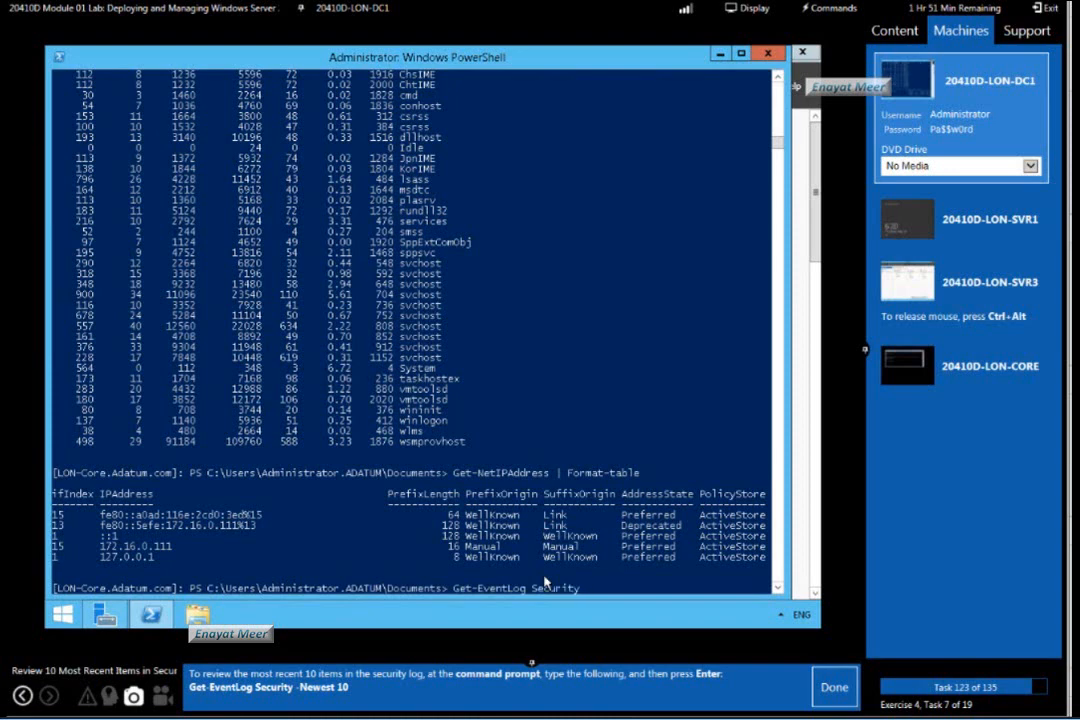
text(-Newest 10)
key(Return)
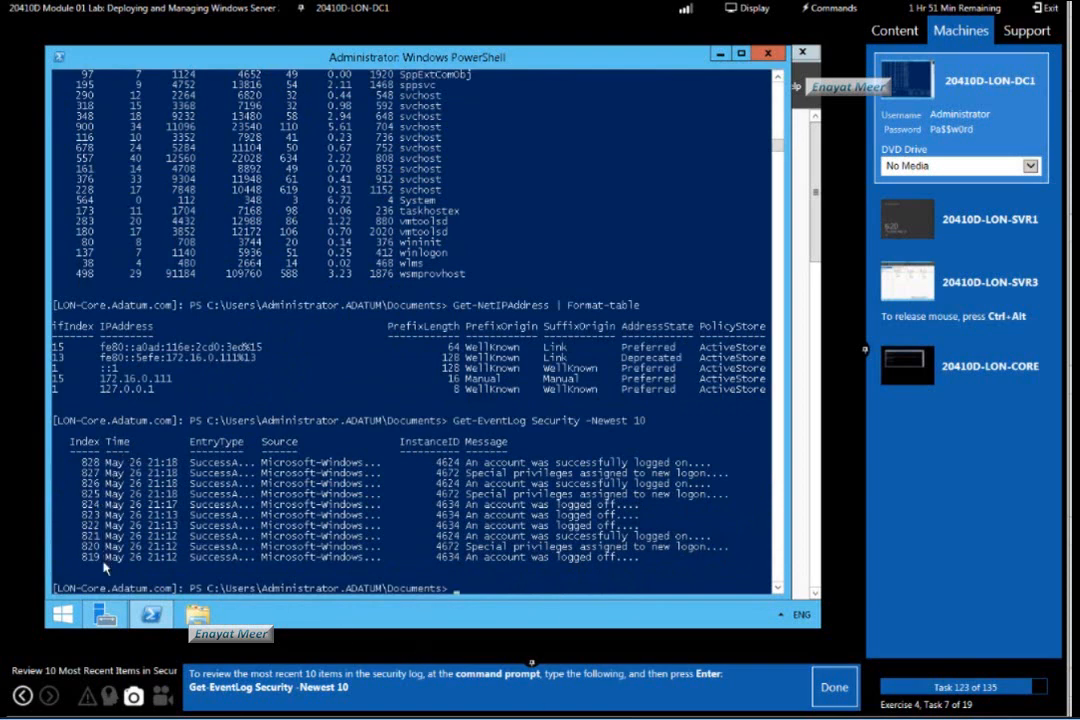
Close Windows PowerShell and mark lab tasks 123 and 124 as done.
click(559, 580)
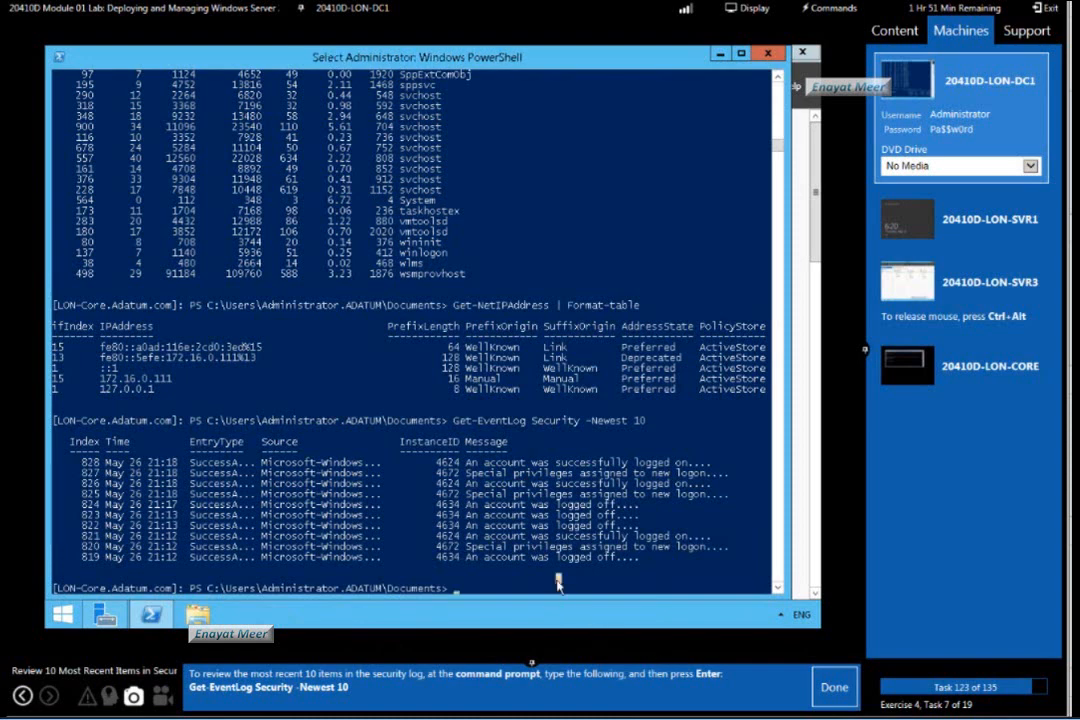
click(834, 689)
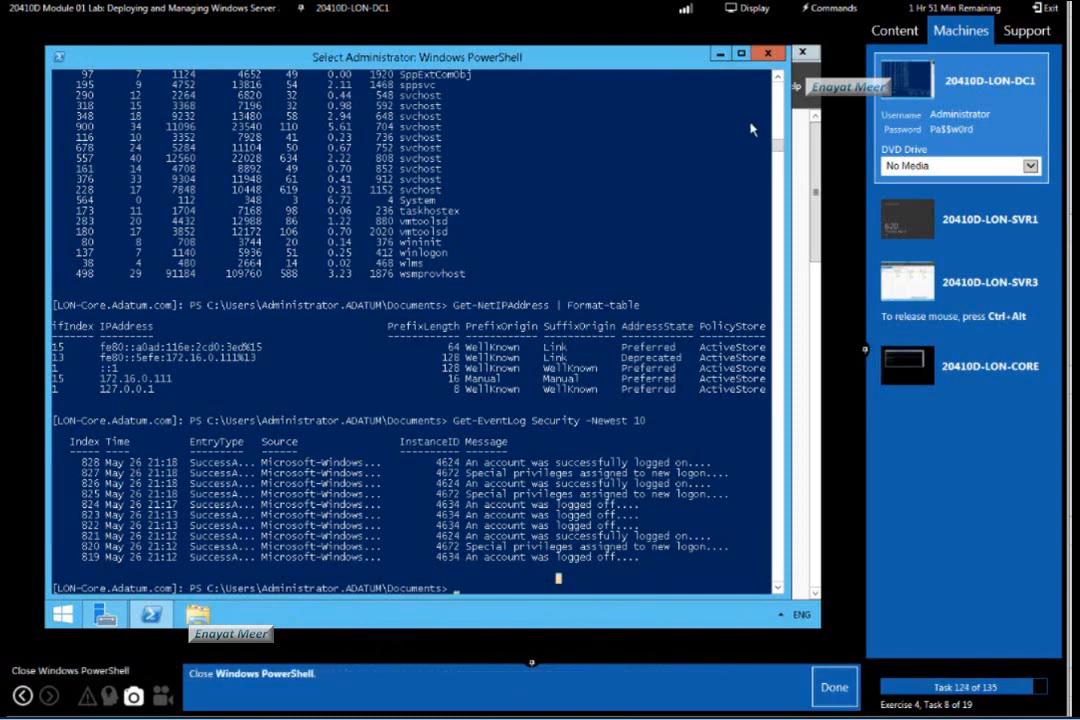
click(769, 55)
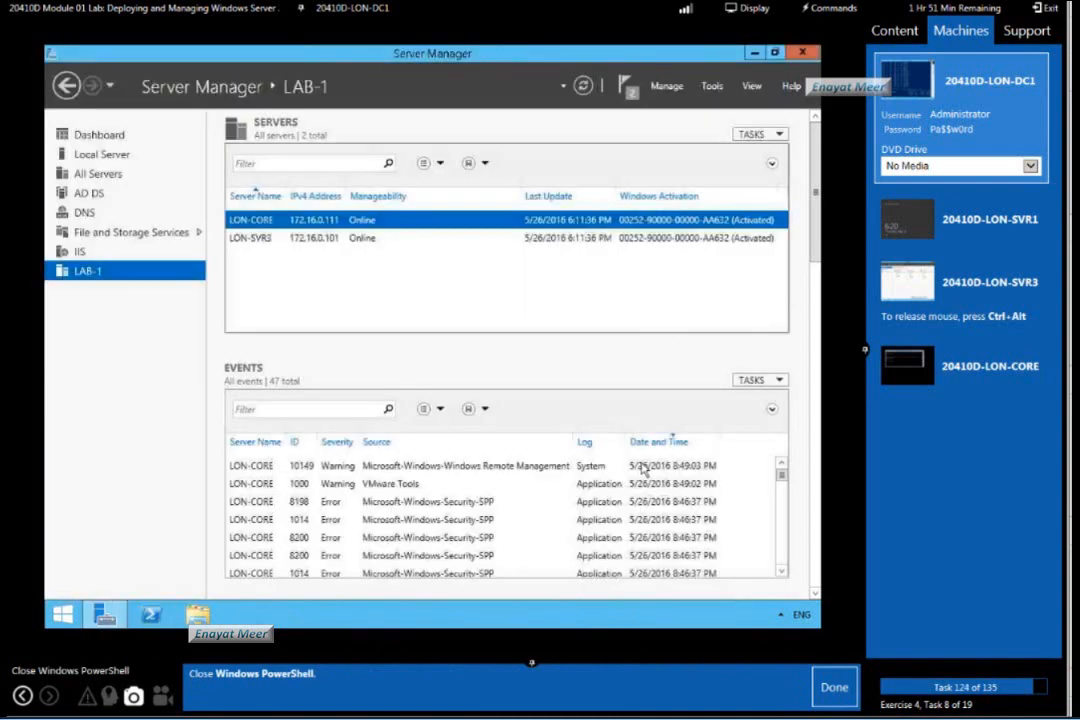
click(830, 690)
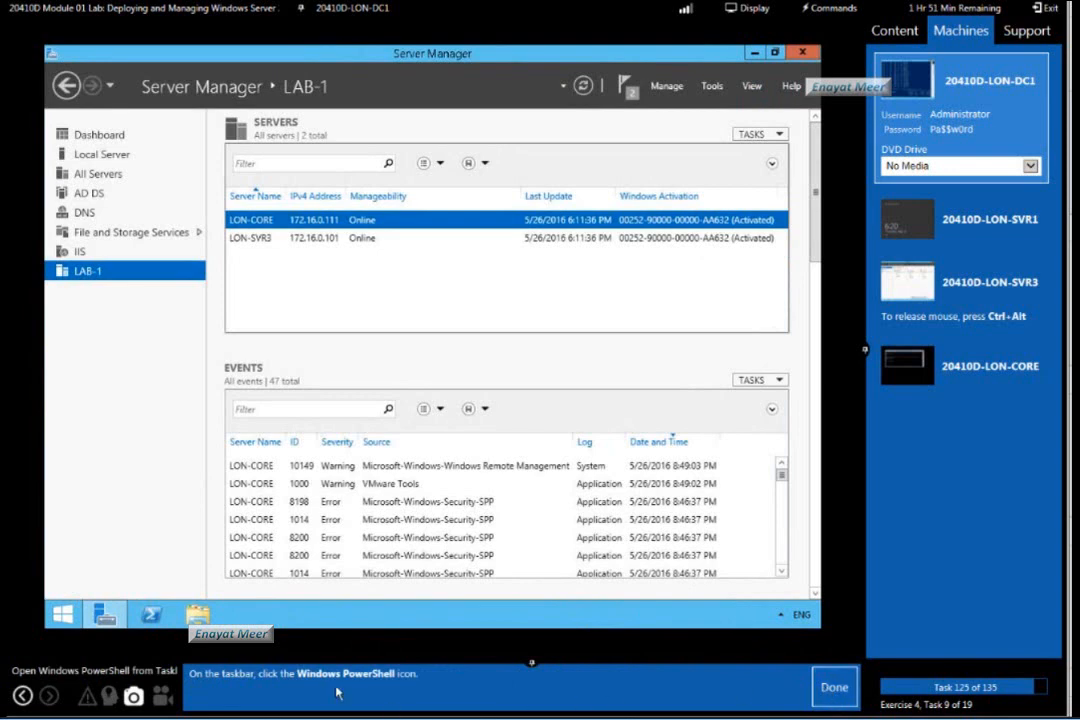
Open a new Windows PowerShell window on LON-DC1 and set its font size to 14.
click(152, 615)
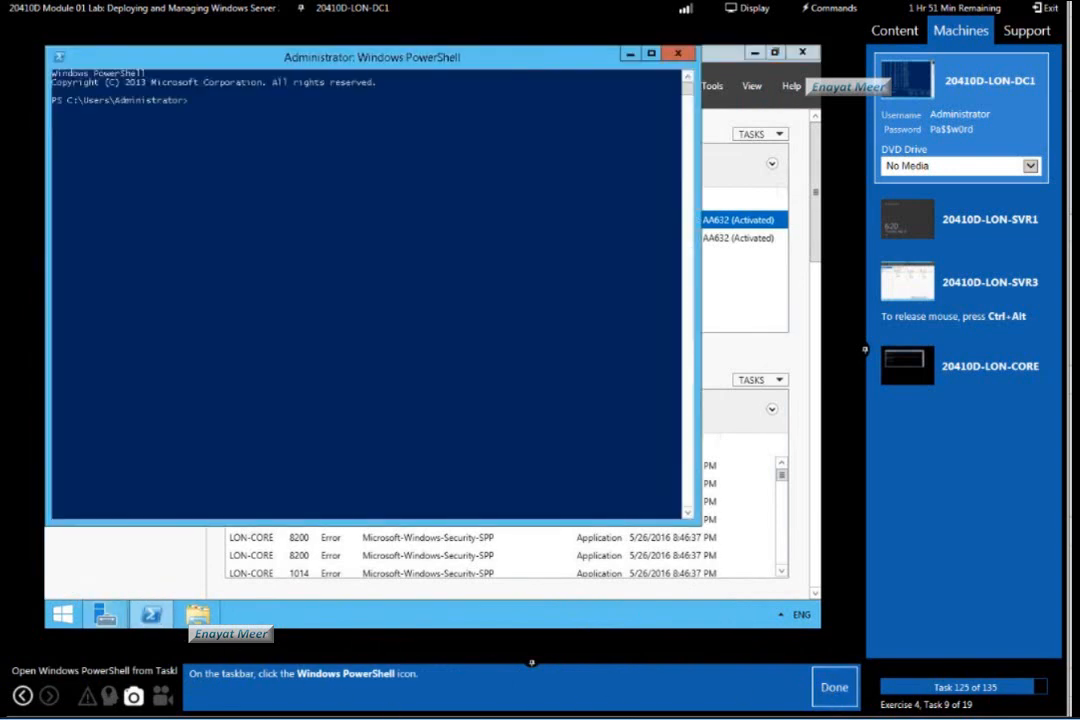
click(56, 57)
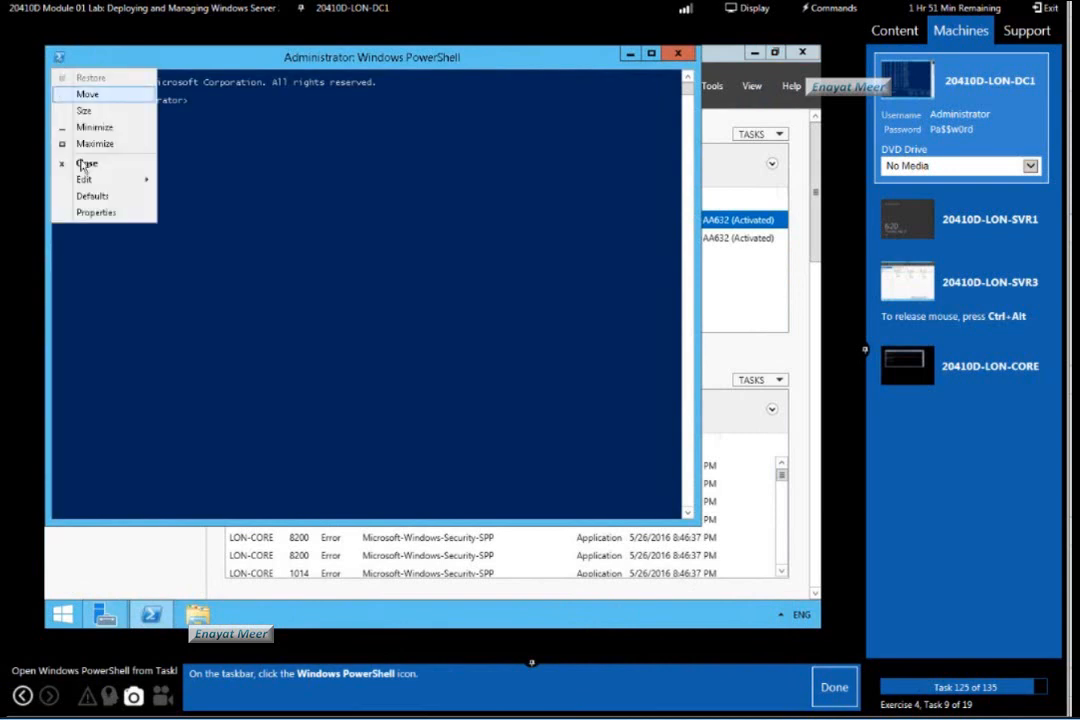
click(93, 213)
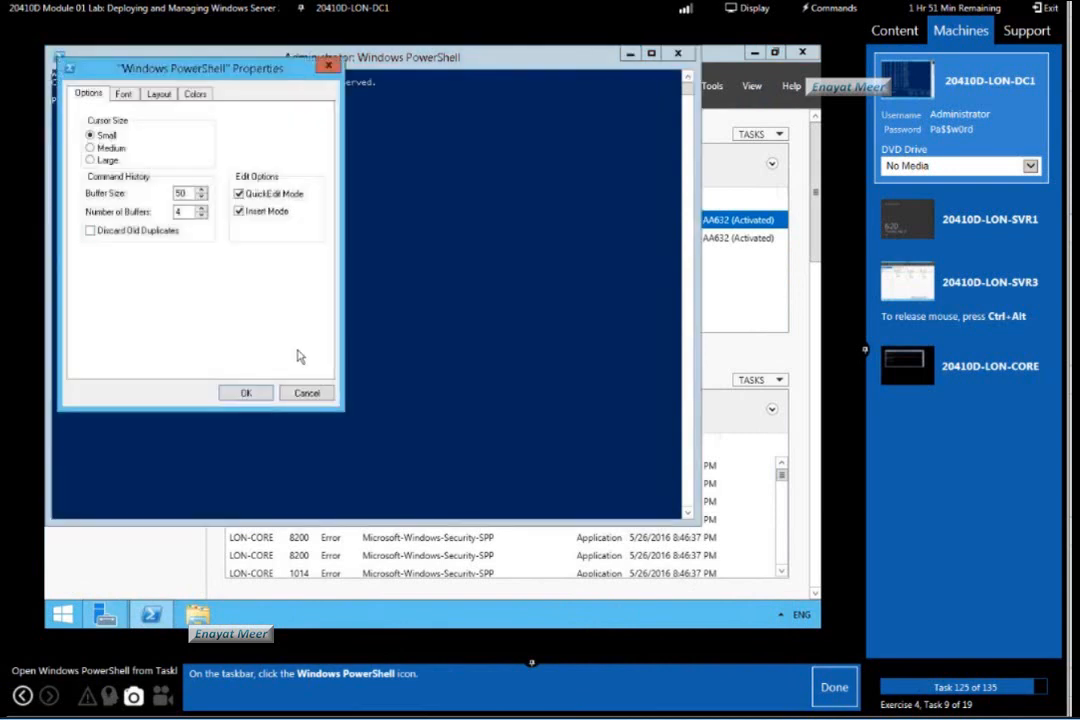
click(120, 93)
click(210, 155)
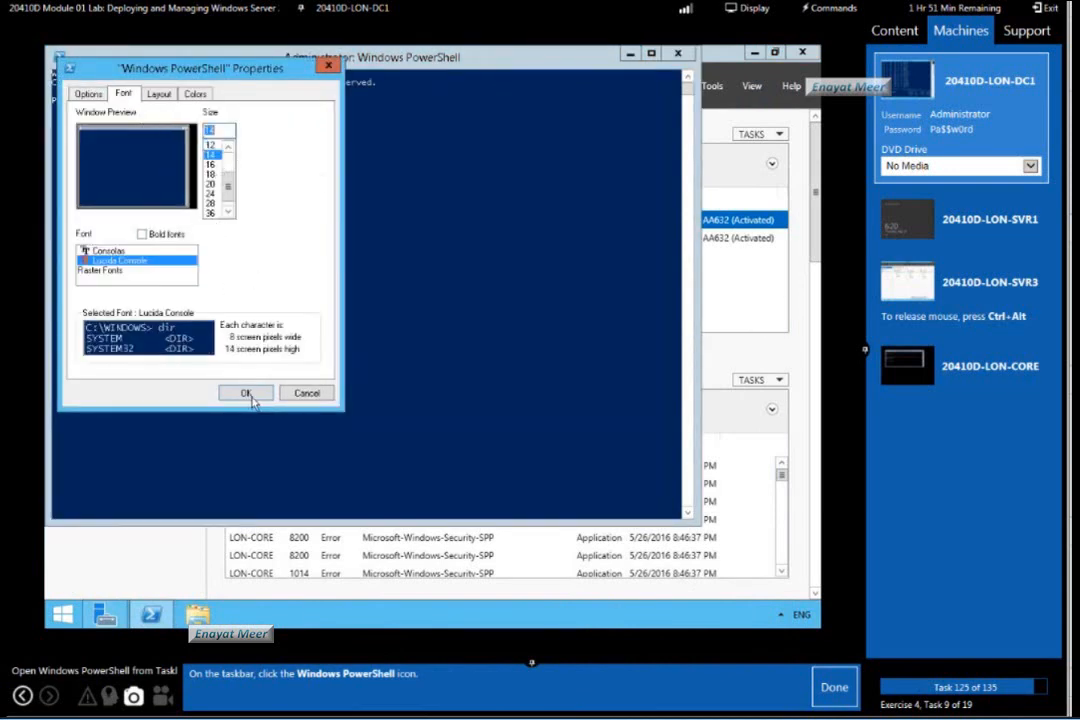
click(248, 393)
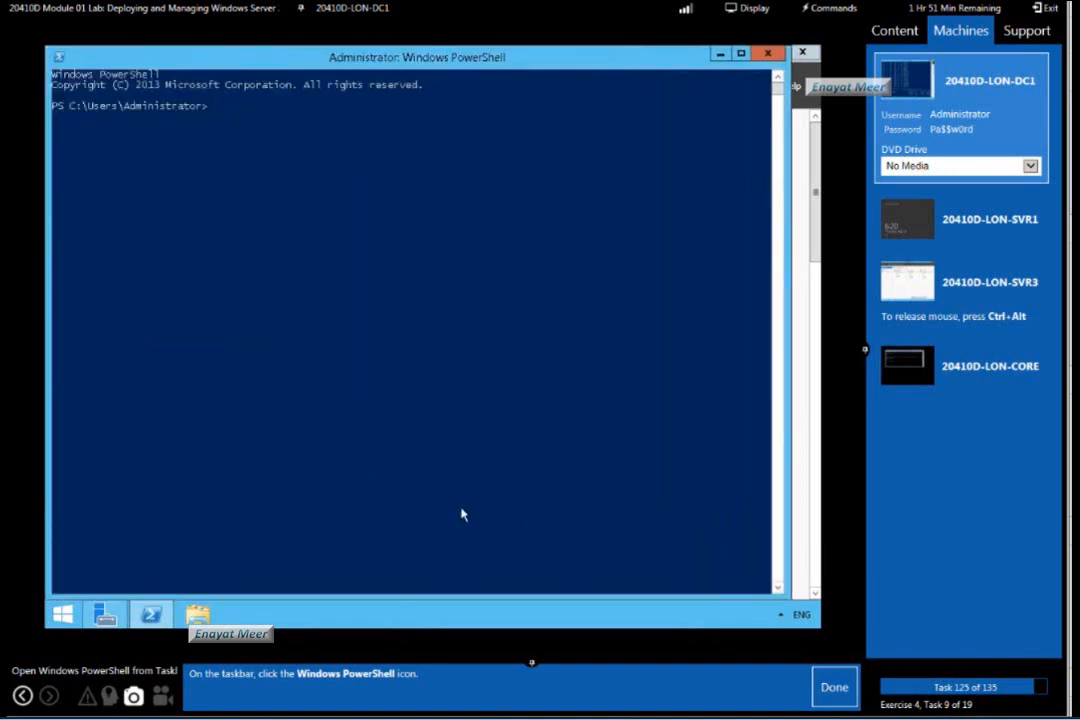
Mark lab task 125 as done and list the features on LON-SVR3 with Get-WindowsFeature -ComputerName LON-SVR3.
click(834, 688)
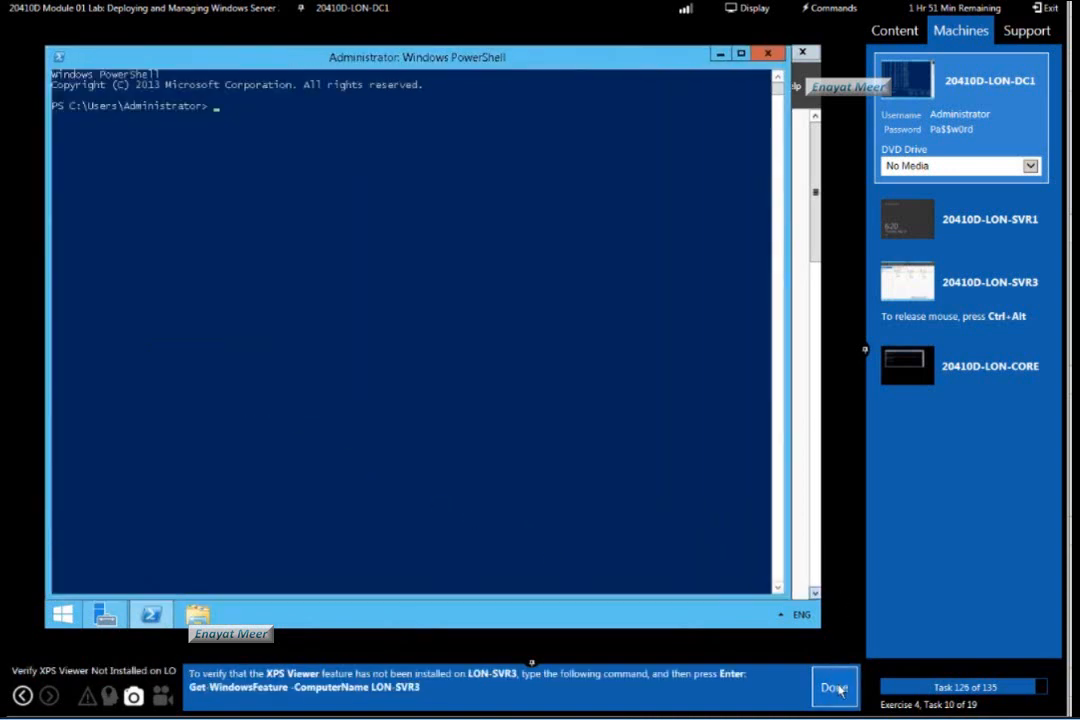
click(600, 432)
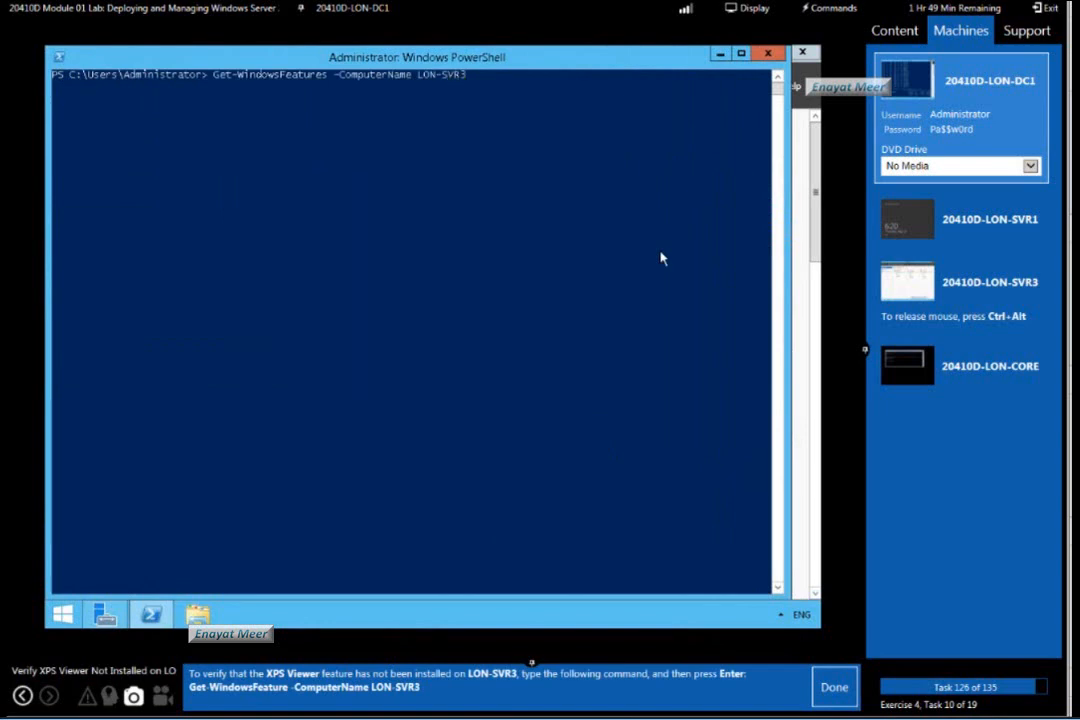
key(Left)
key(Left)
key(Left)
key(Left)
key(Left)
key(Left)
key(Left)
key(Left)
key(Left)
key(Left)
key(Left)
key(Left)
key(Left)
key(Left)
key(Delete)
key(Return)
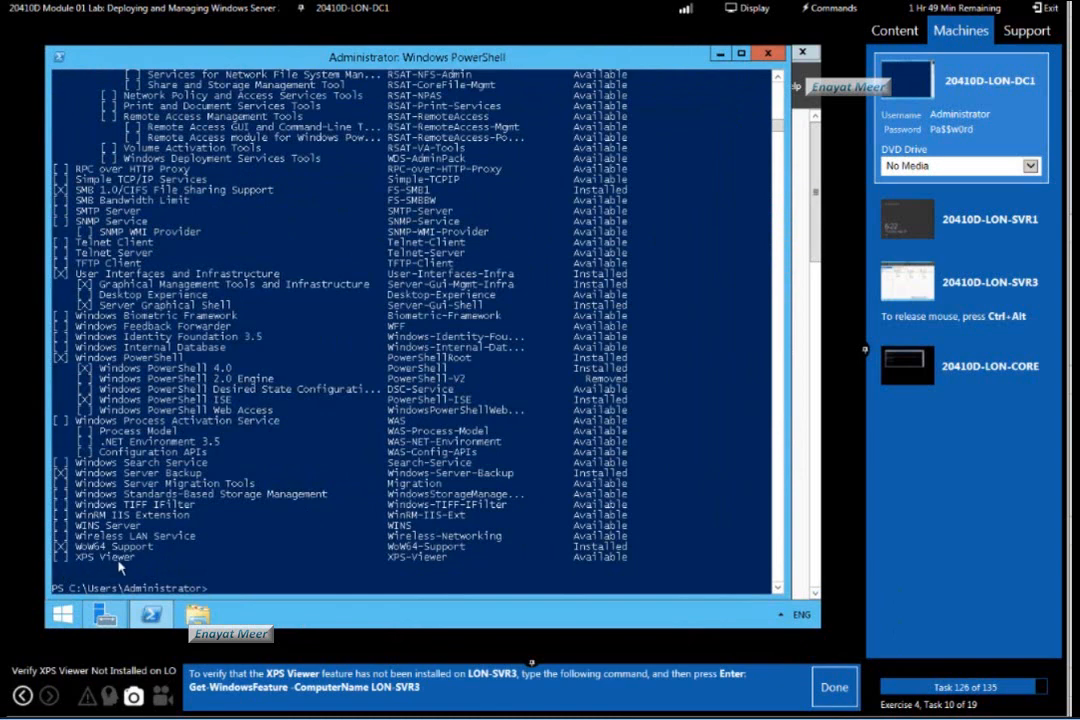
Mark lab task 126 as done and deploy the XPS Viewer with Install-WindowsFeature XPS-Viewer -ComputerName LON-SVR3.
click(835, 688)
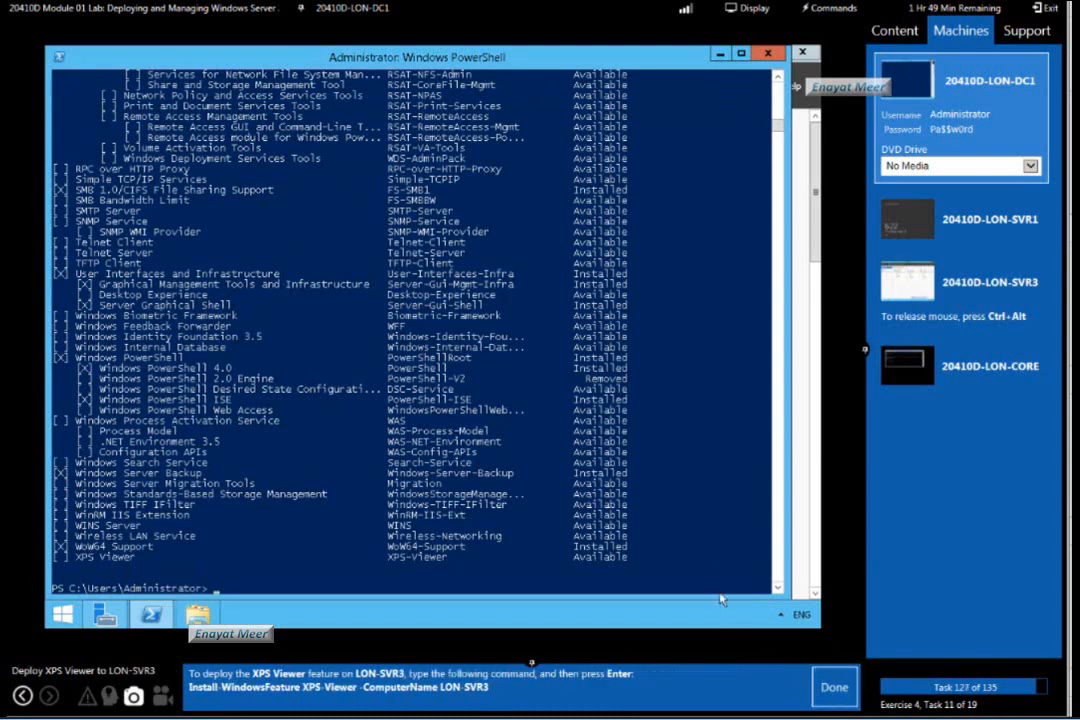
click(697, 562)
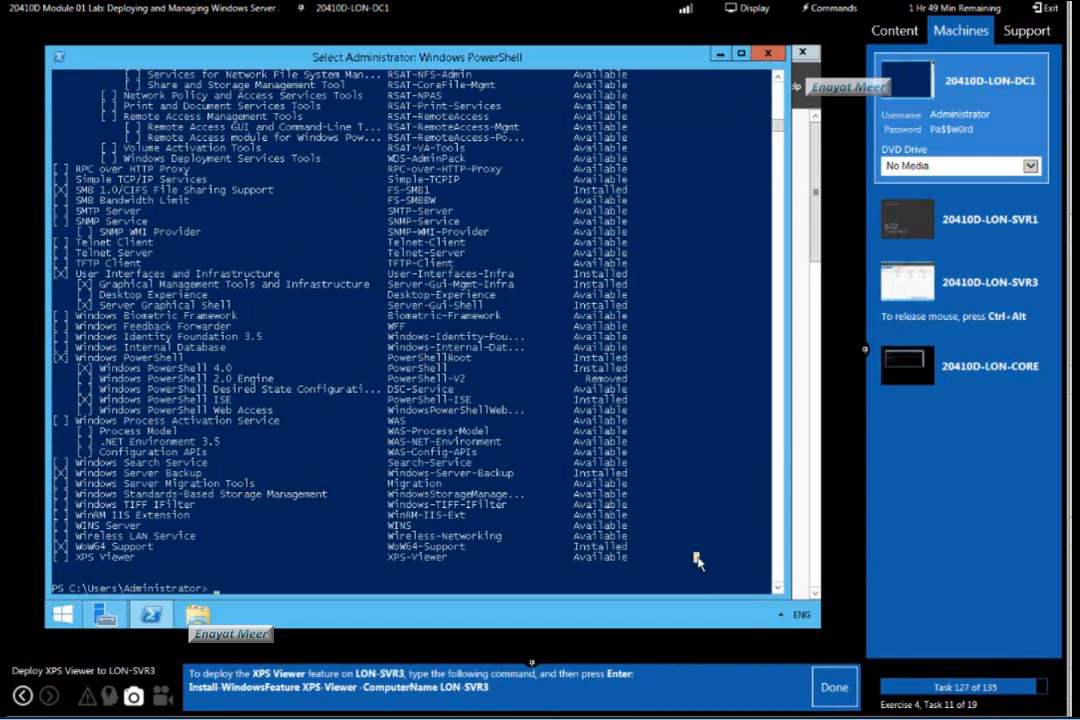
key(Escape)
text(Ins)
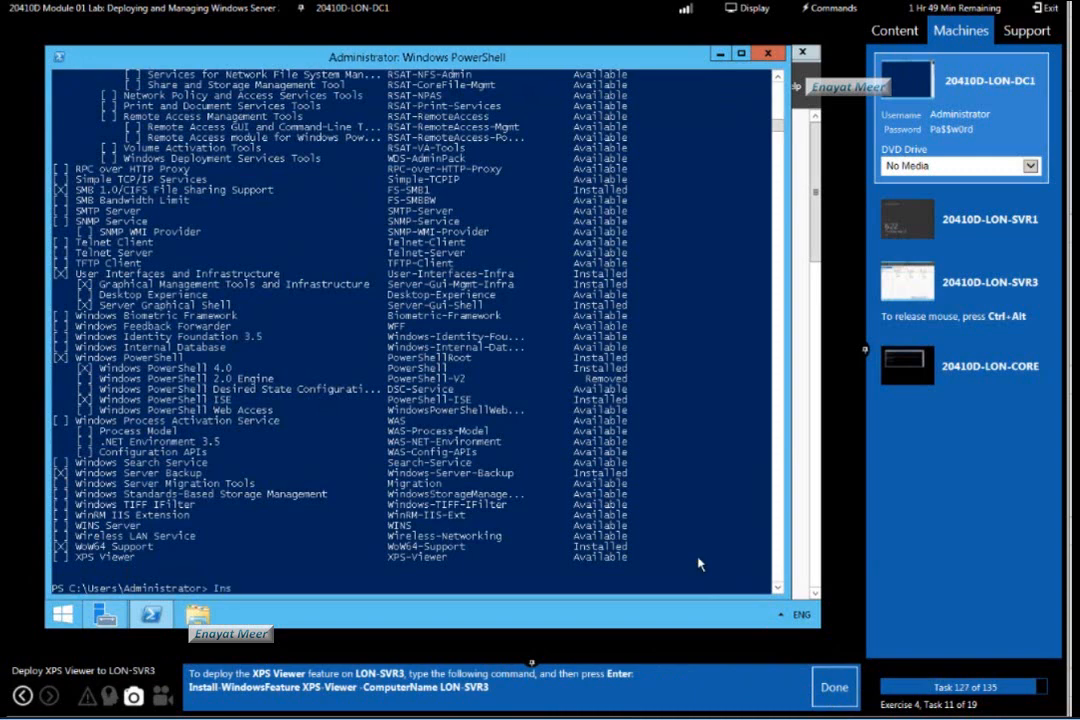
text(tall-WindowsFeature X)
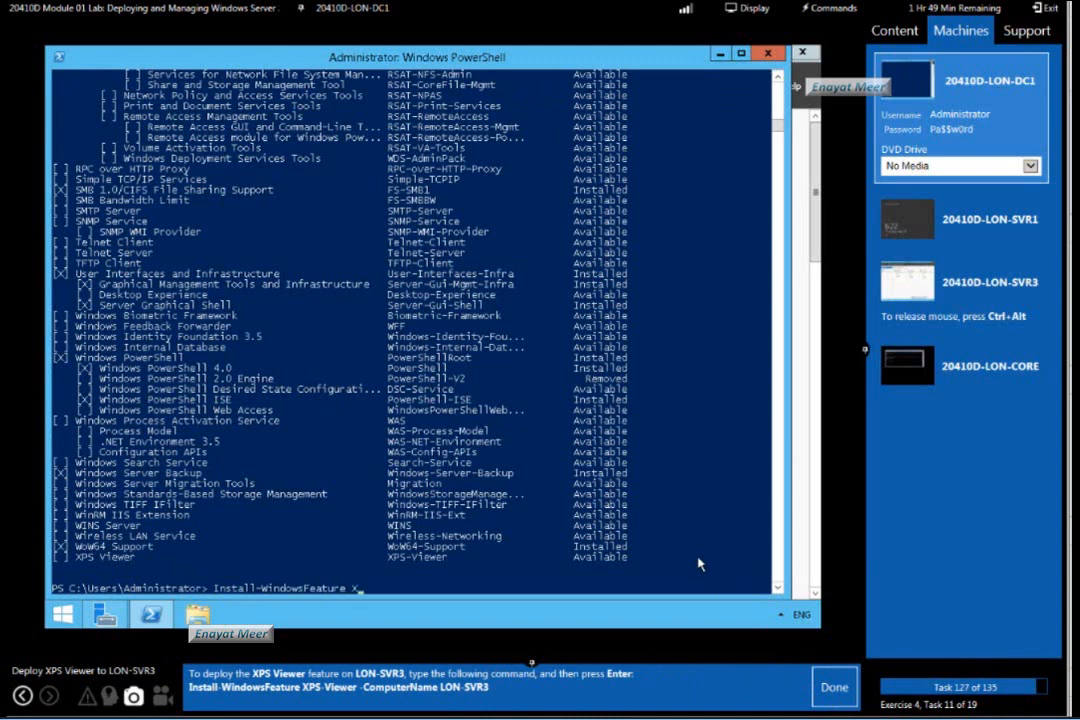
text(PS-Viewer -ComputerName )
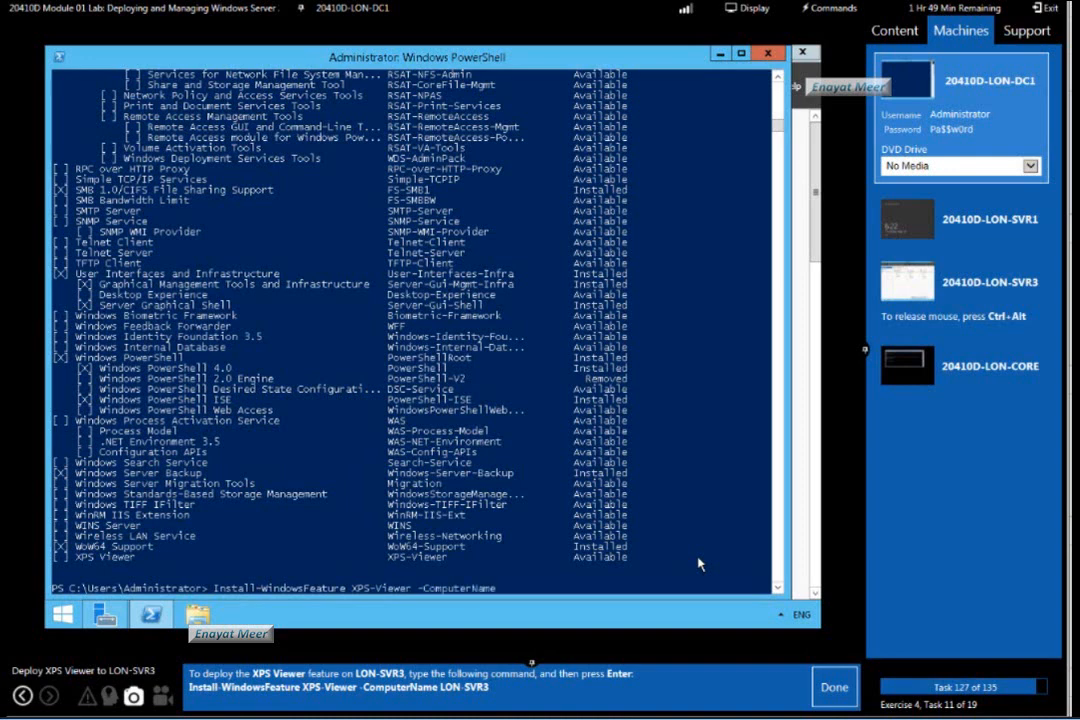
text(LON-SVR3)
click(569, 582)
key(Escape)
key(Return)
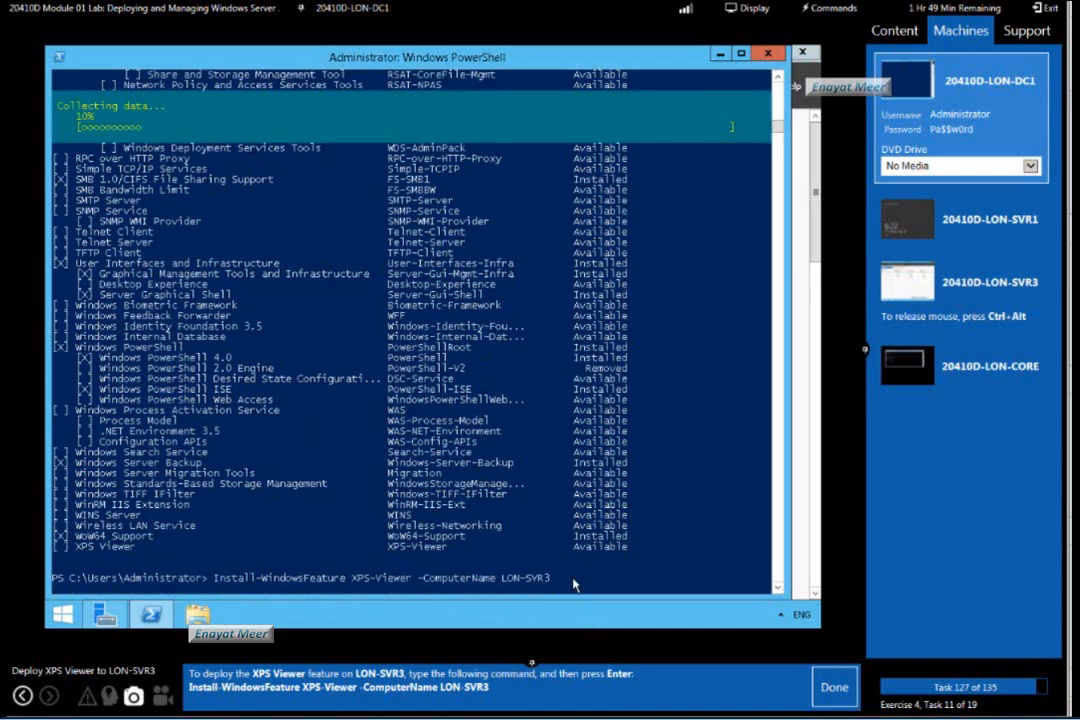
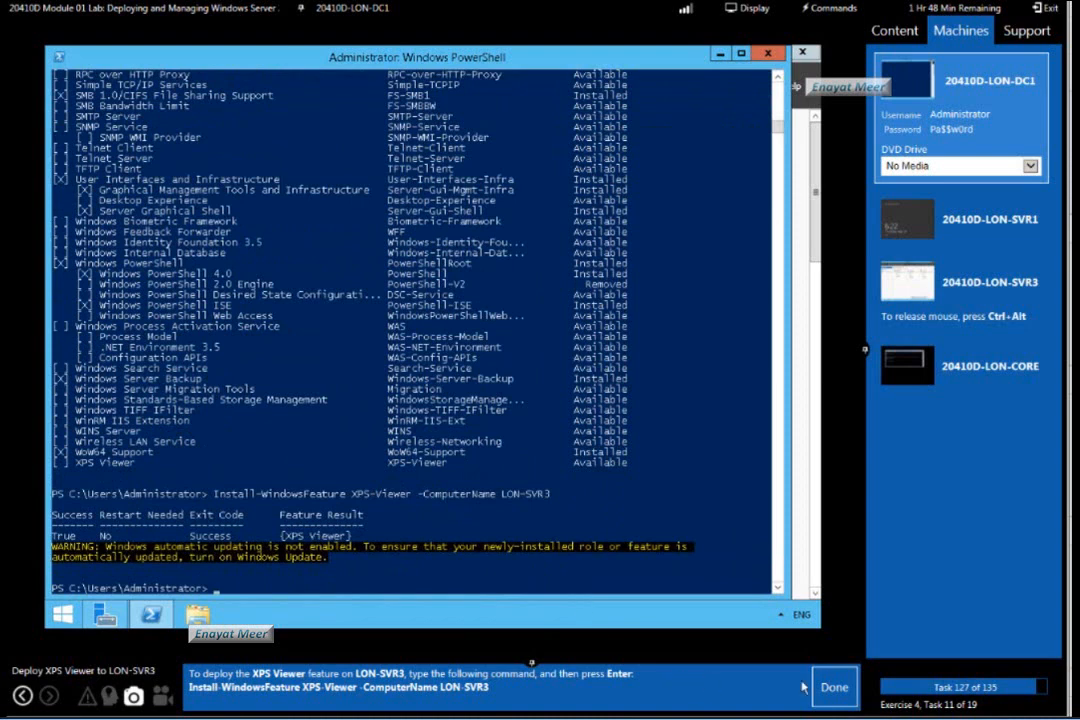
Mark lab task 127 as done and list the LON-SVR3 features again with Get-WindowsFeature -ComputerName LON-SVR3.
click(833, 689)
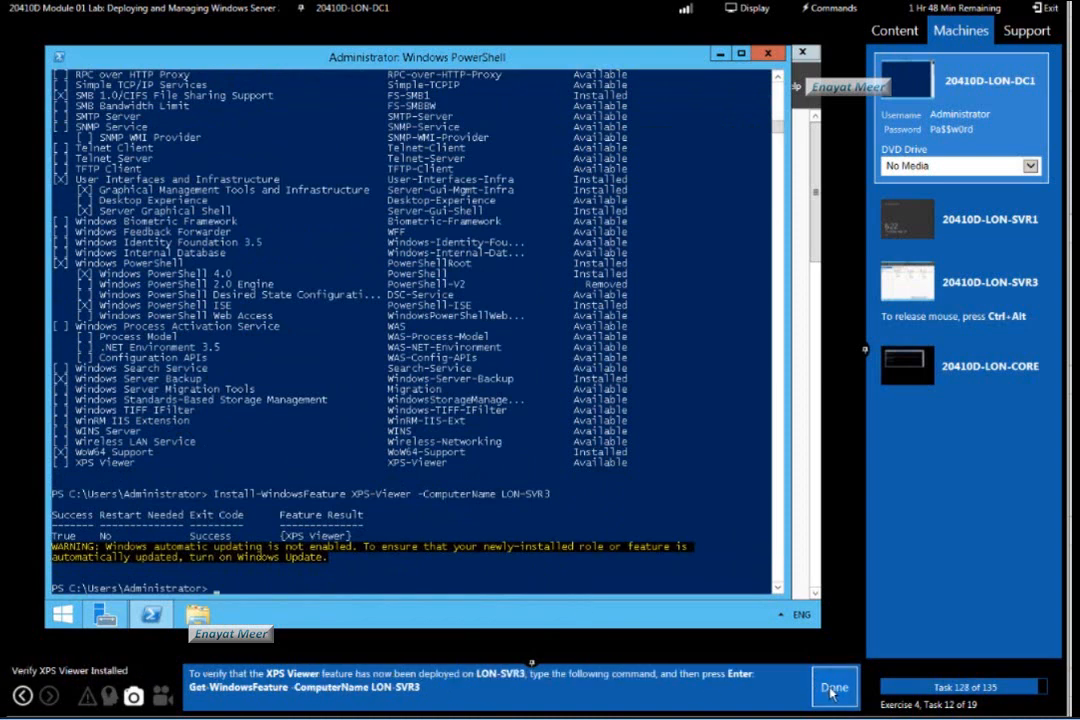
click(583, 527)
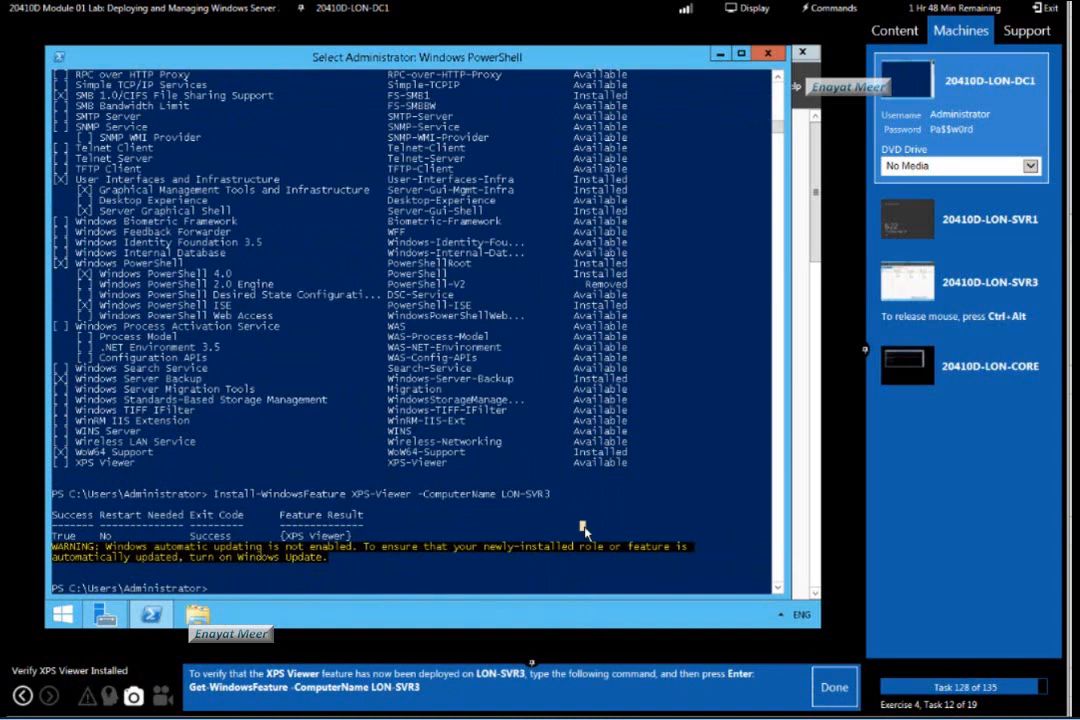
key(Up)
key(Up)
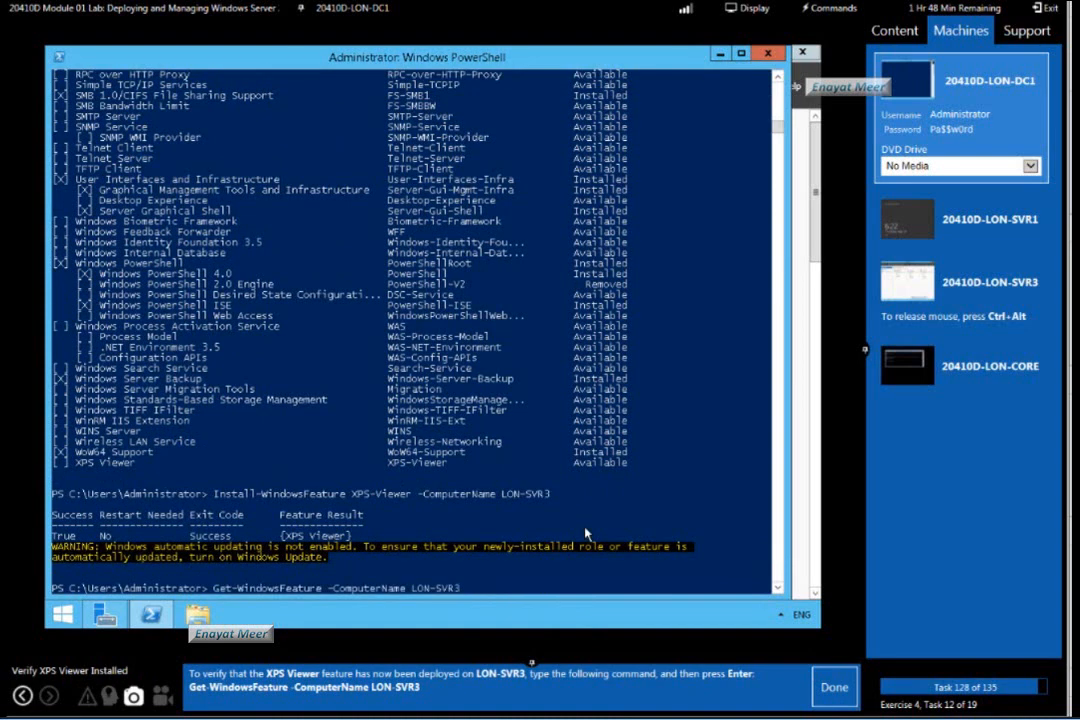
key(Return)
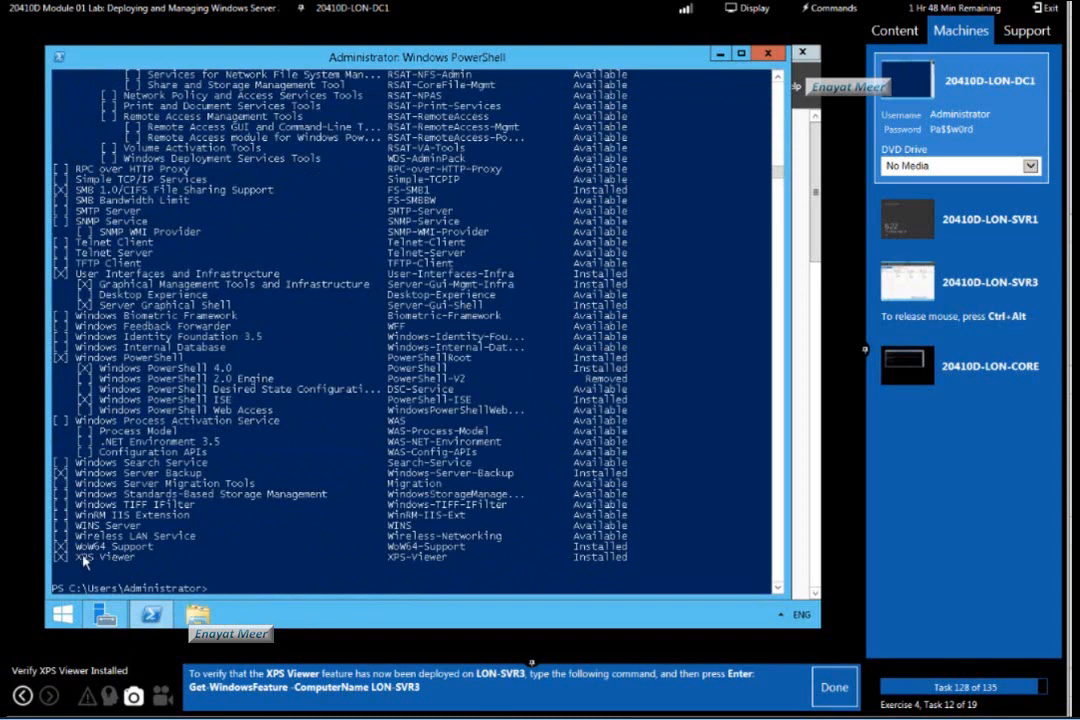
Highlight the XPS Viewer entry in the feature list and mark lab task 128 as done.
drag(75, 557, 147, 558)
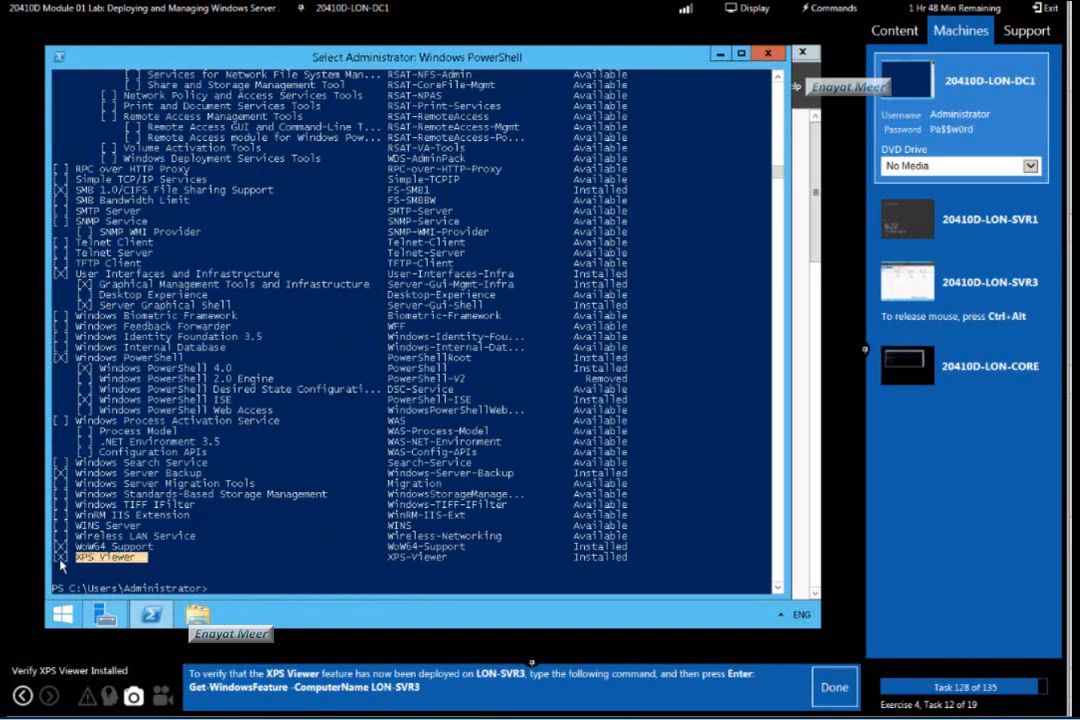
drag(52, 558, 165, 558)
click(834, 687)
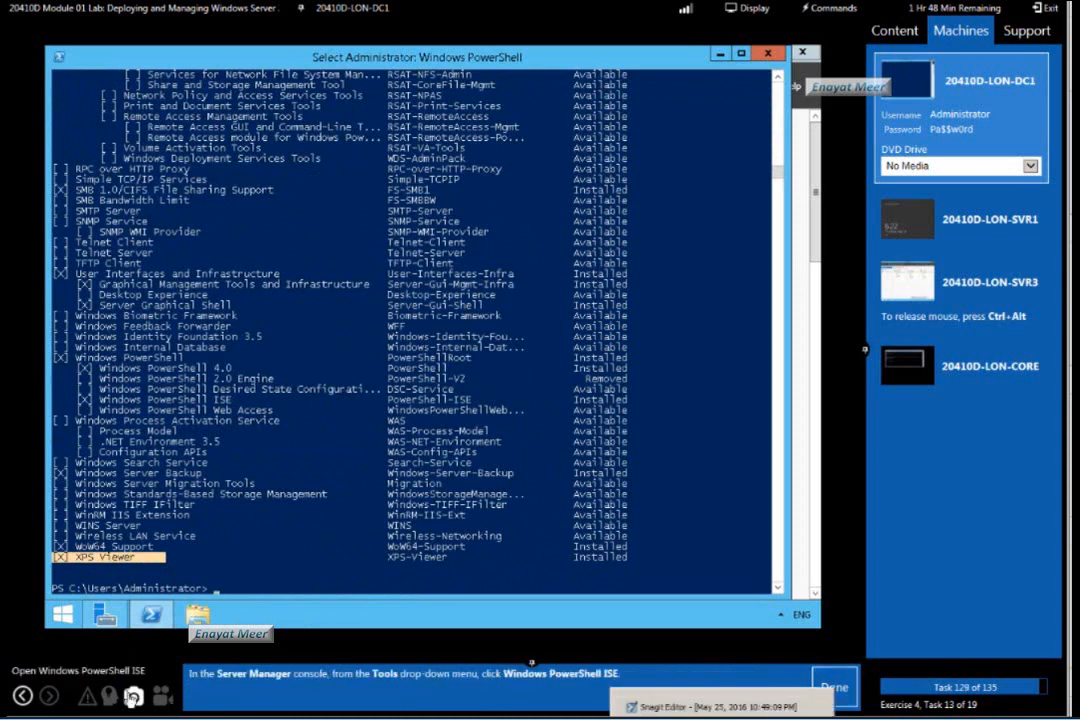
Open Windows PowerShell ISE from Server Manager and mark lab task 129 as done.
click(105, 614)
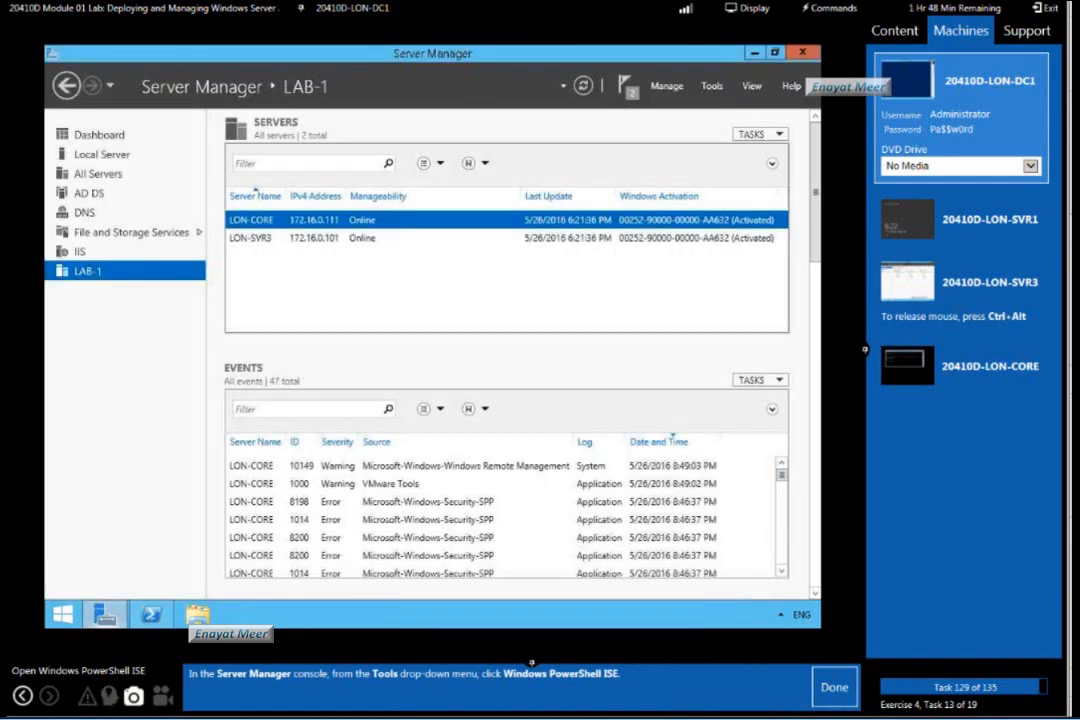
click(714, 87)
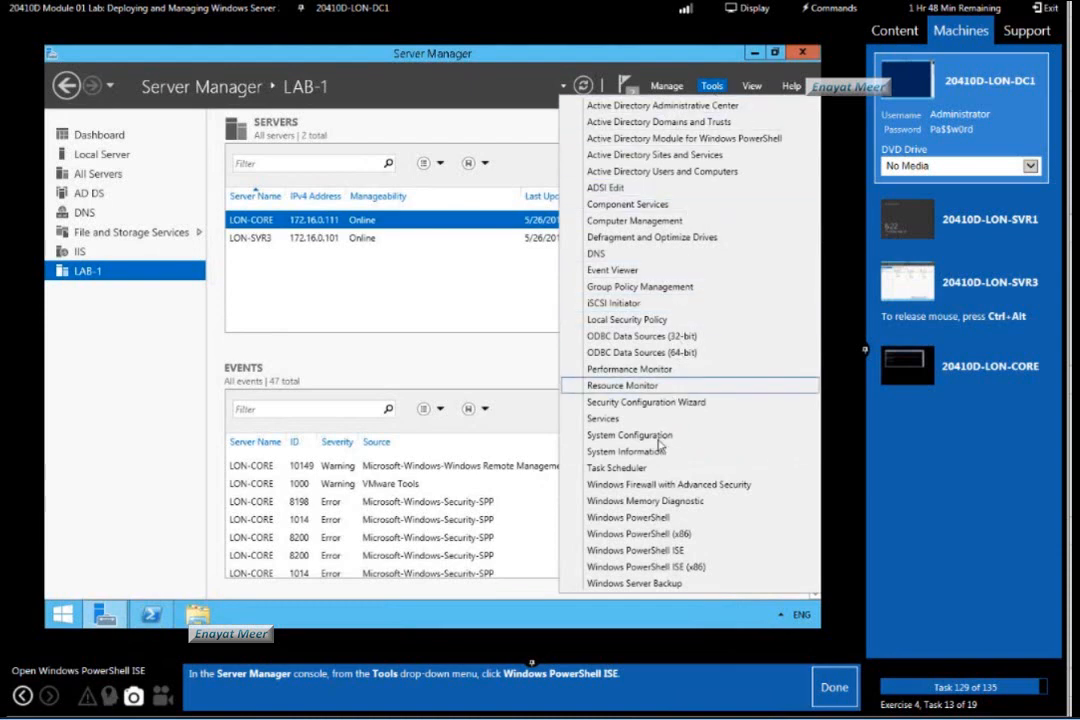
click(637, 555)
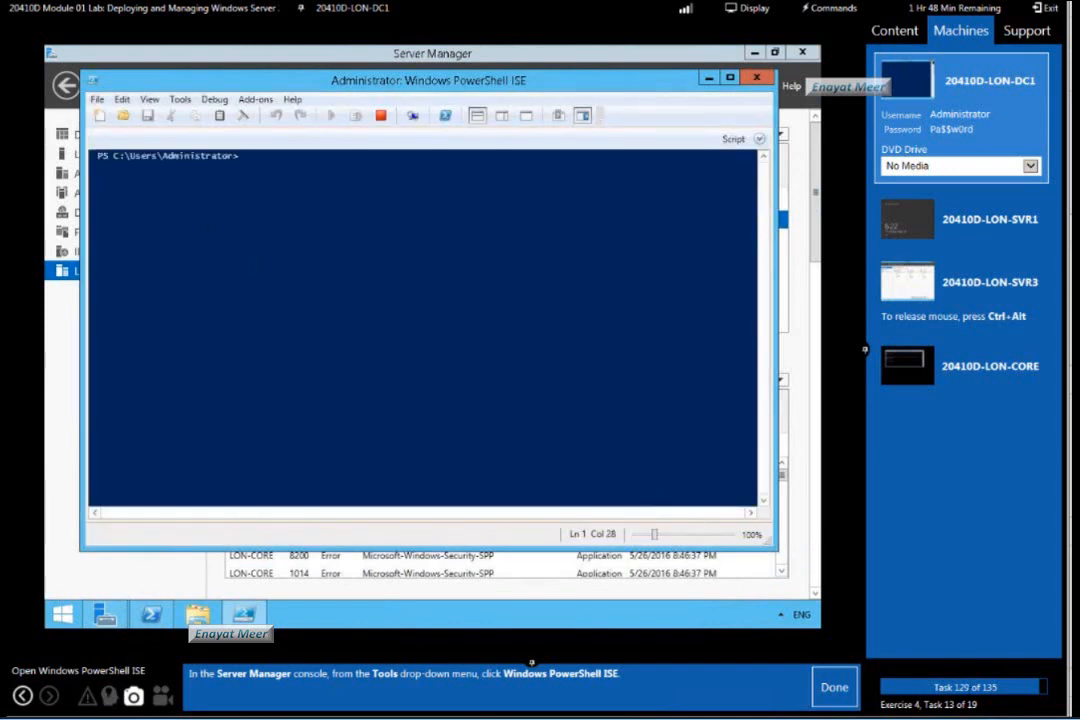
click(836, 689)
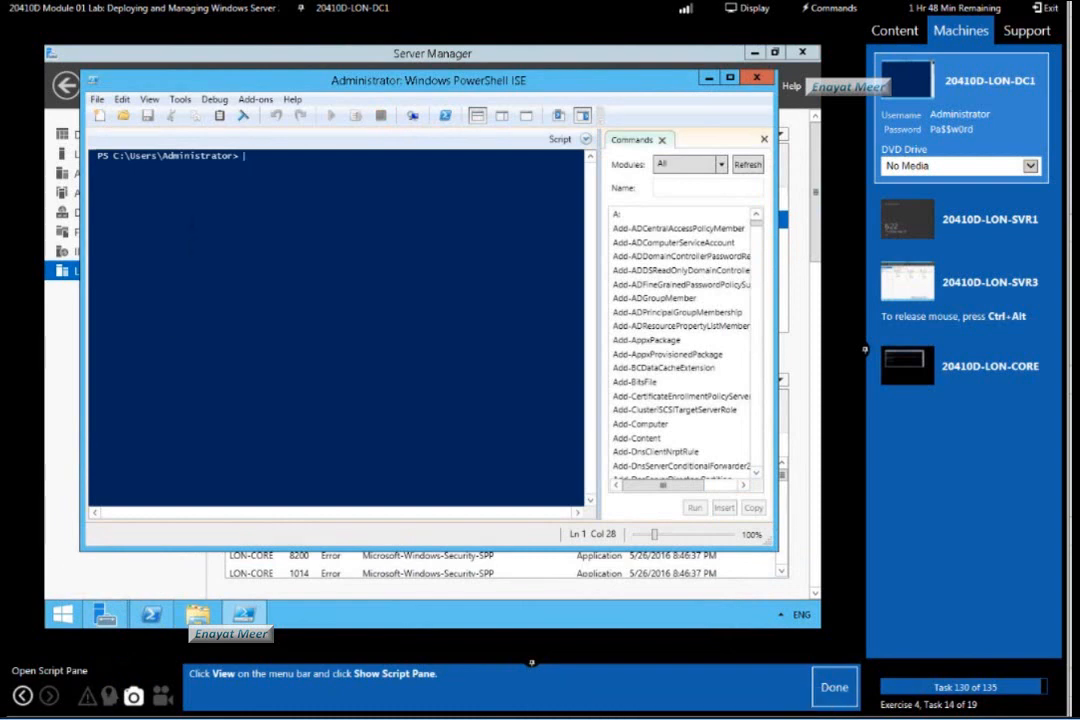
Show the Script Pane in Windows PowerShell ISE and mark lab task 130 as done.
click(149, 100)
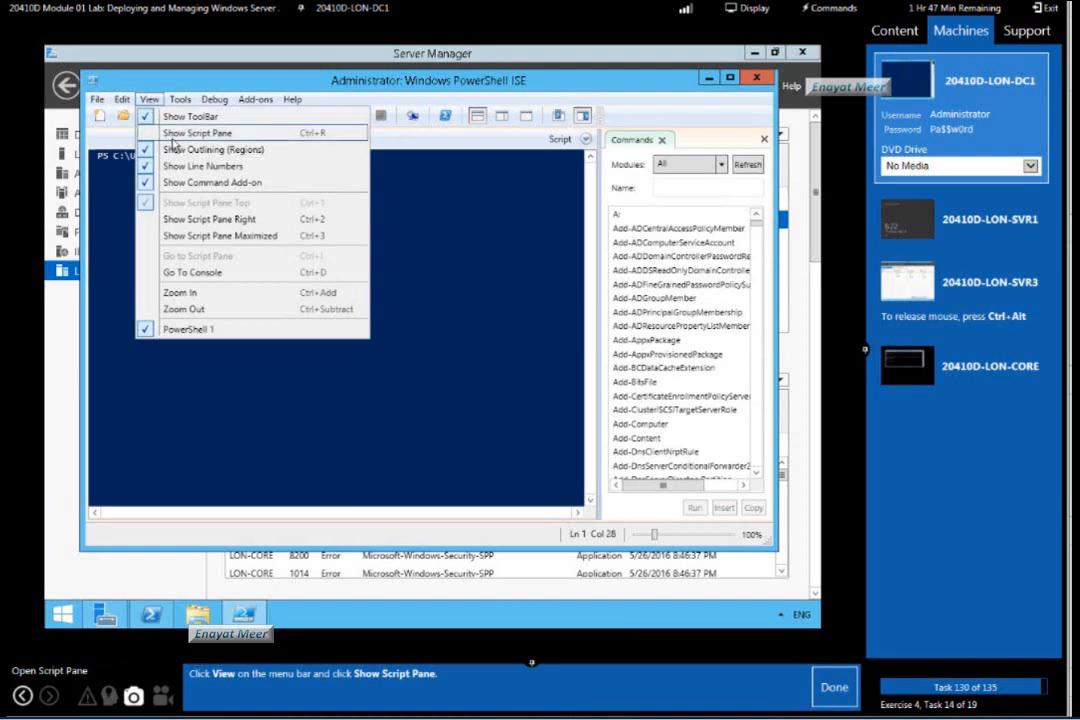
click(171, 139)
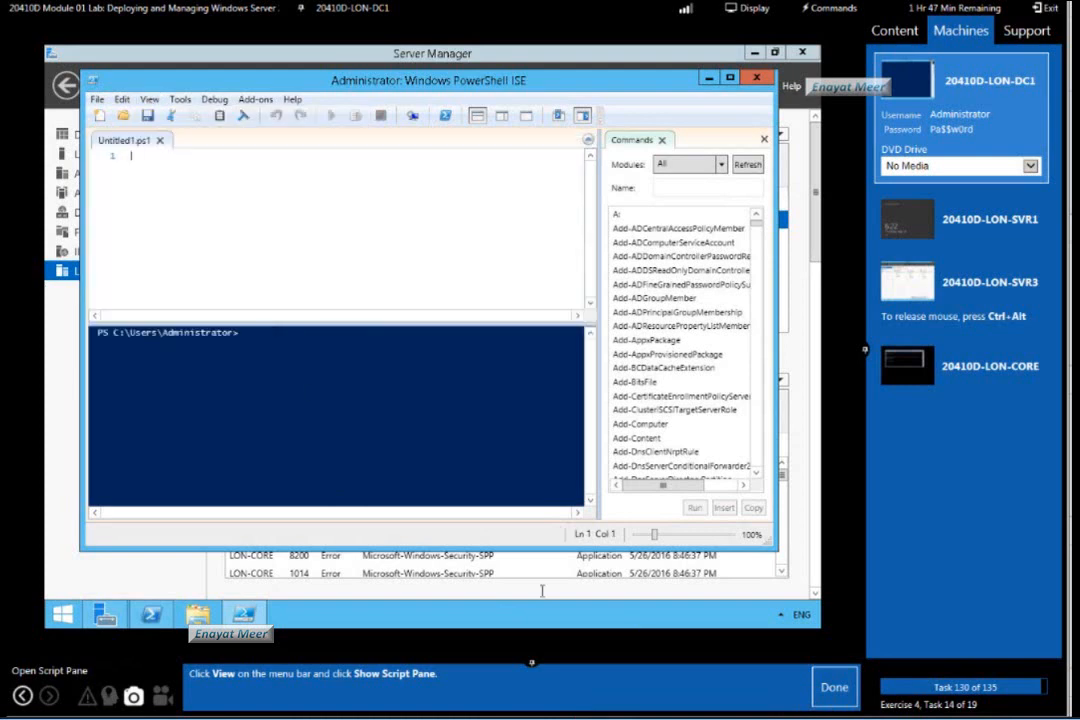
click(834, 697)
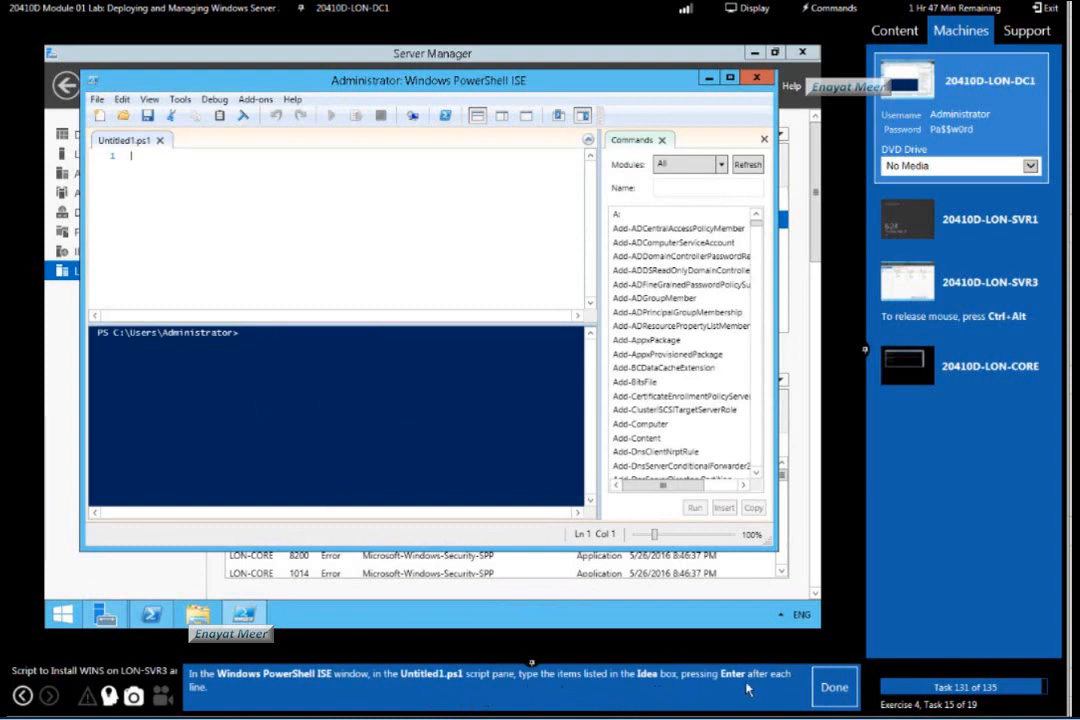
Write a script that imports ServerManager and runs Install-WindowsFeature WINS for LON-SVR3 and LON-CORE, and mark lab task 131 as done.
click(110, 695)
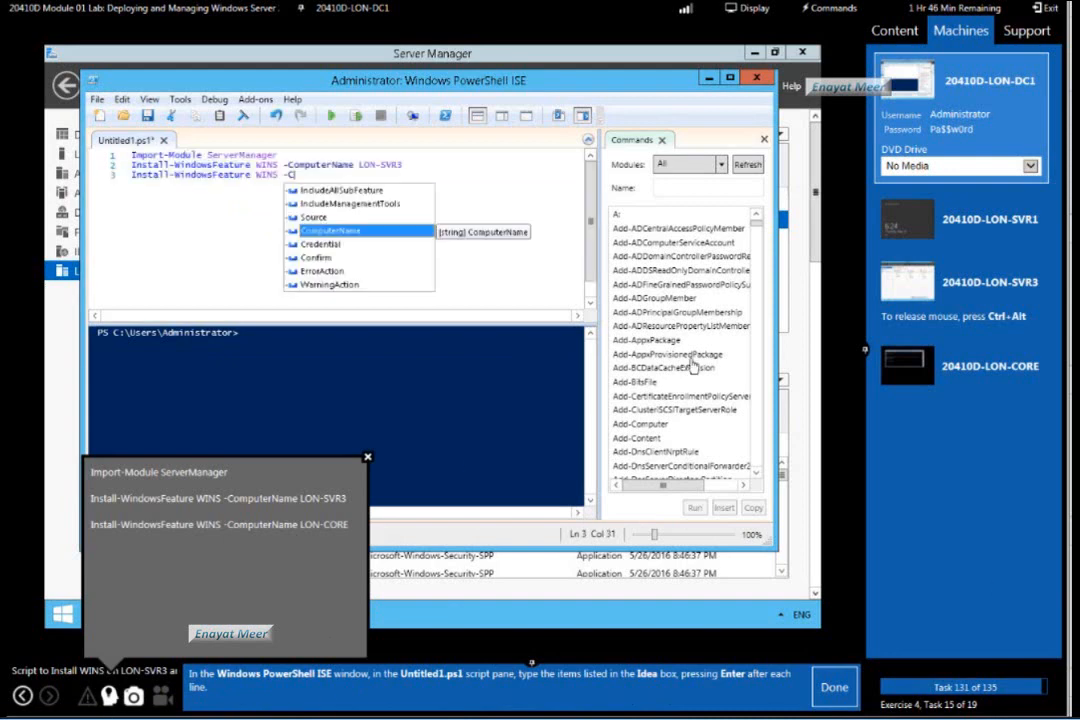
double_click(407, 232)
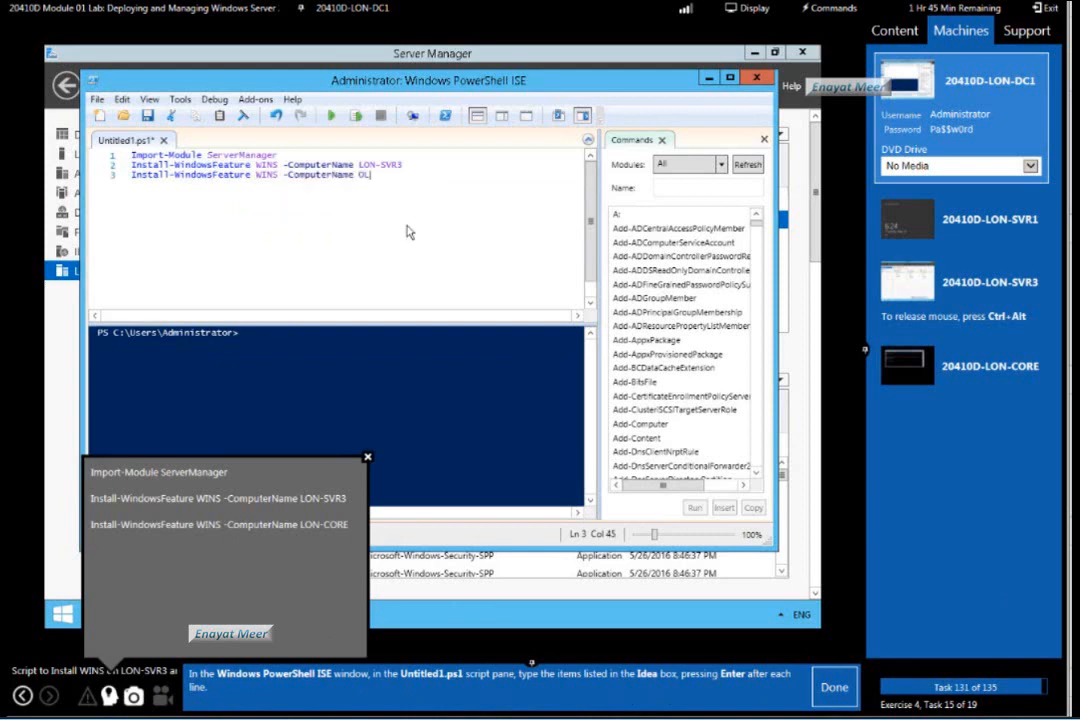
text(LON-CORE)
click(836, 688)
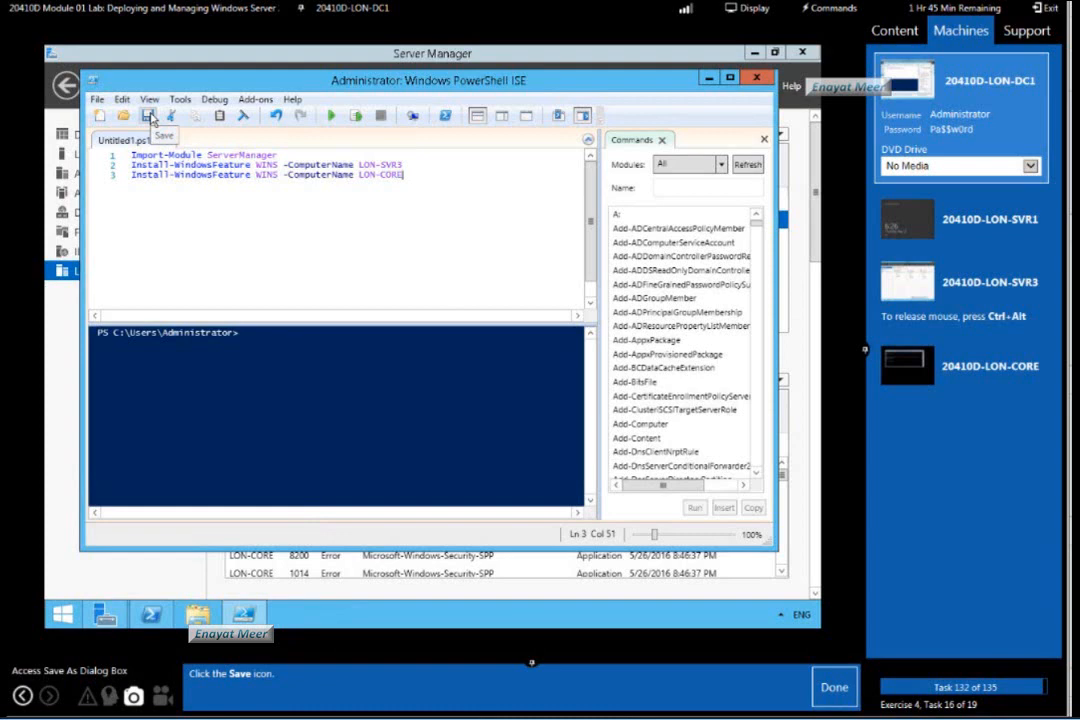
Open the script's Save As dialog for lab task 132, mark it done, and create a Scripts folder in the root of Local Disk (C:).
click(149, 117)
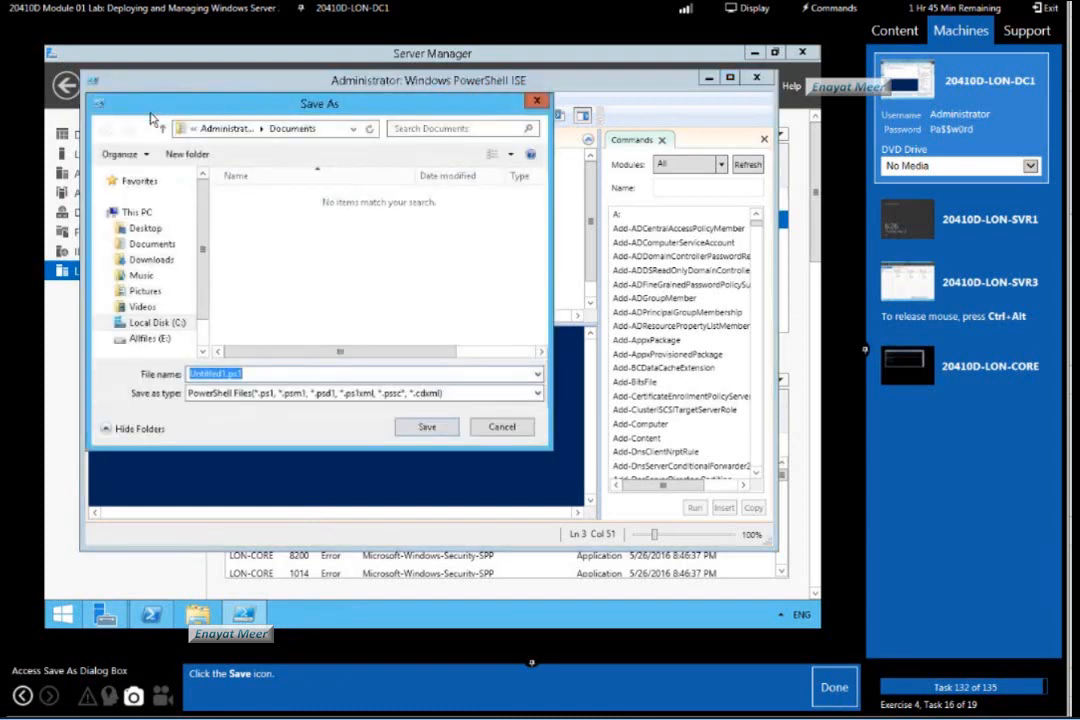
click(834, 688)
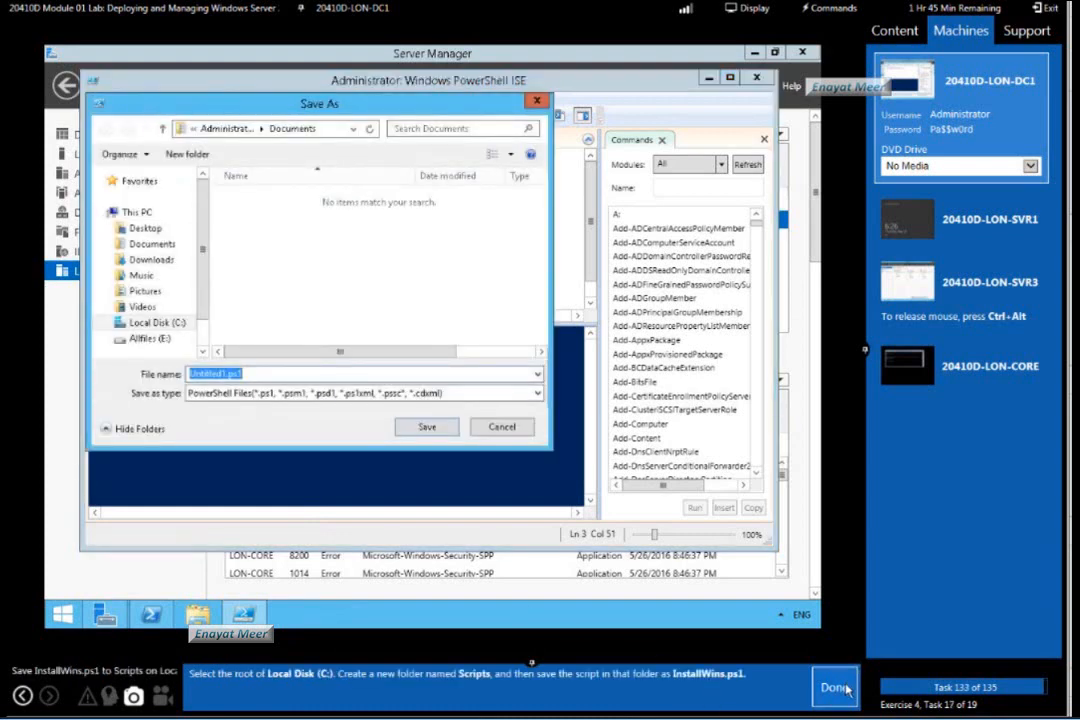
click(168, 325)
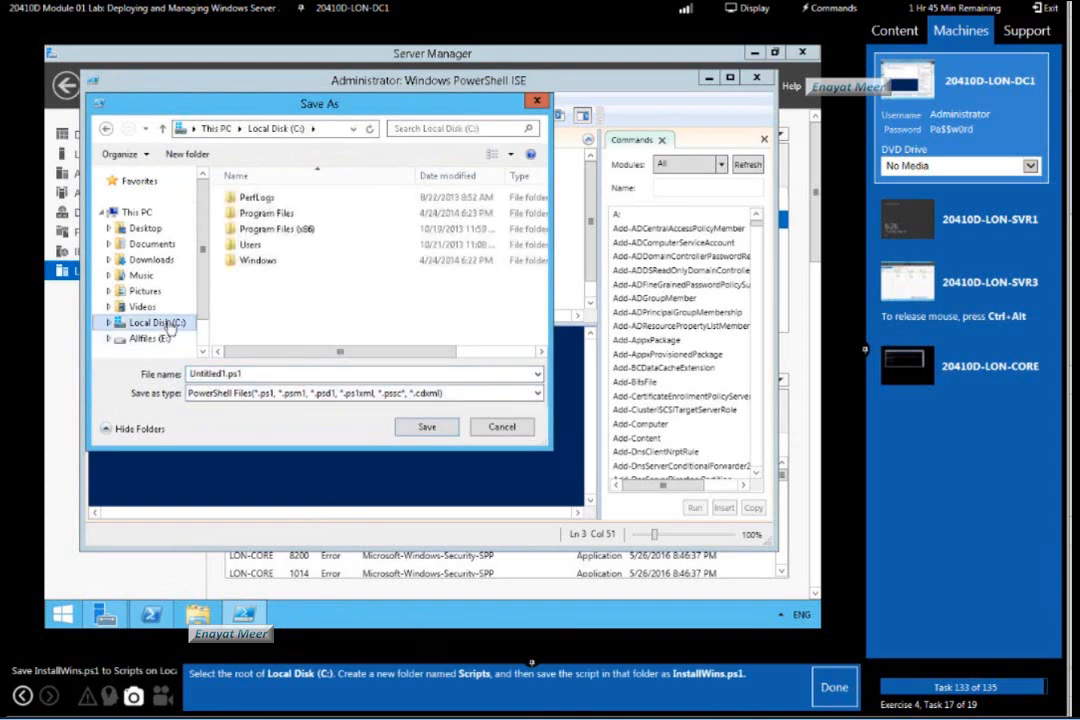
right_click(289, 299)
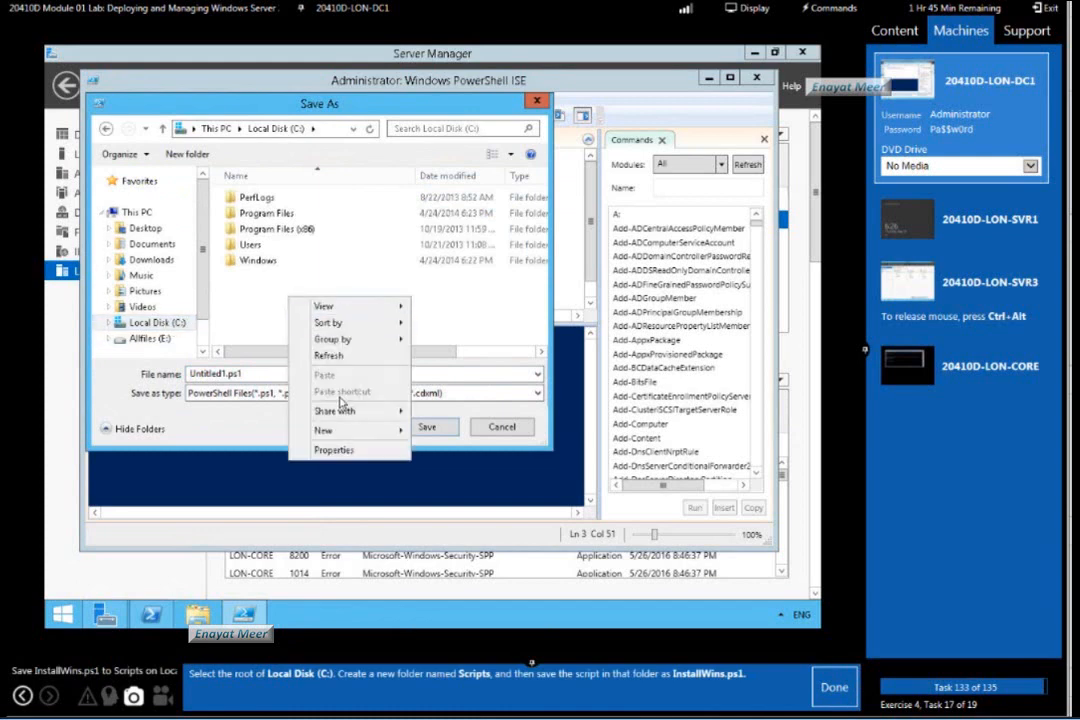
mouse_move(349, 435)
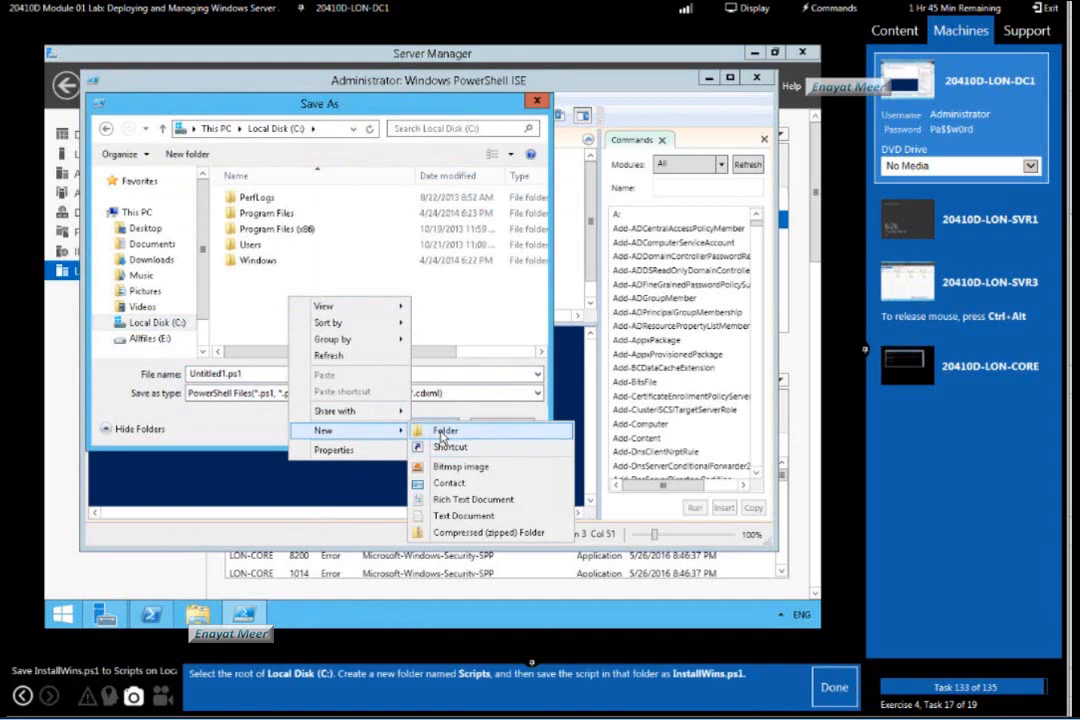
click(268, 291)
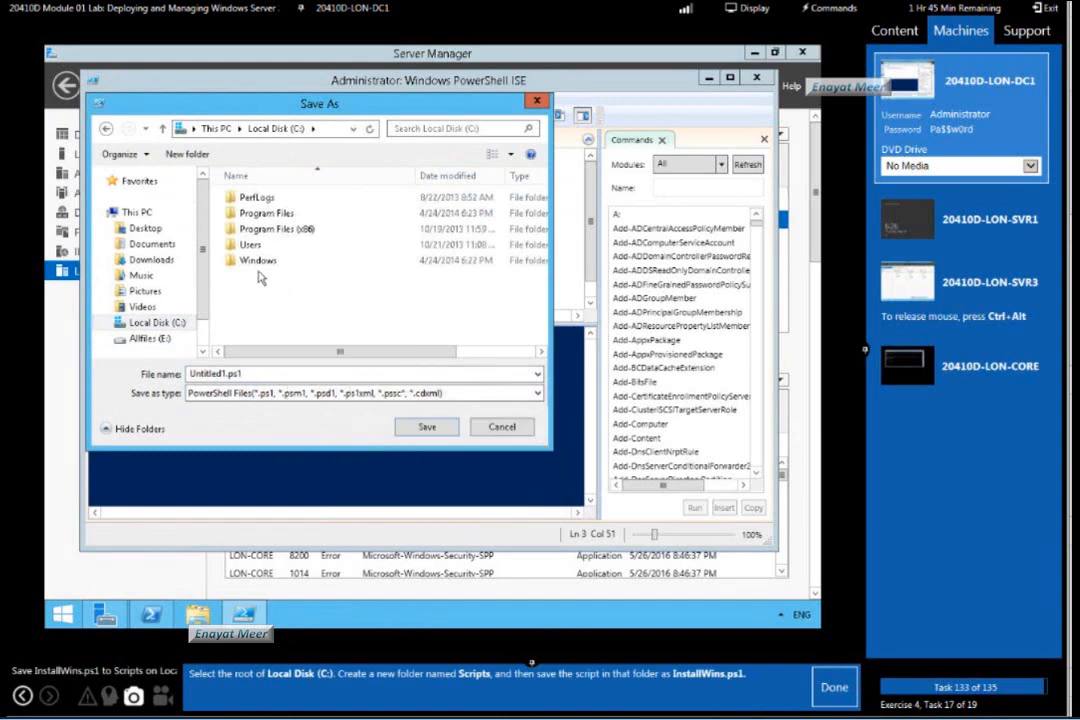
click(187, 154)
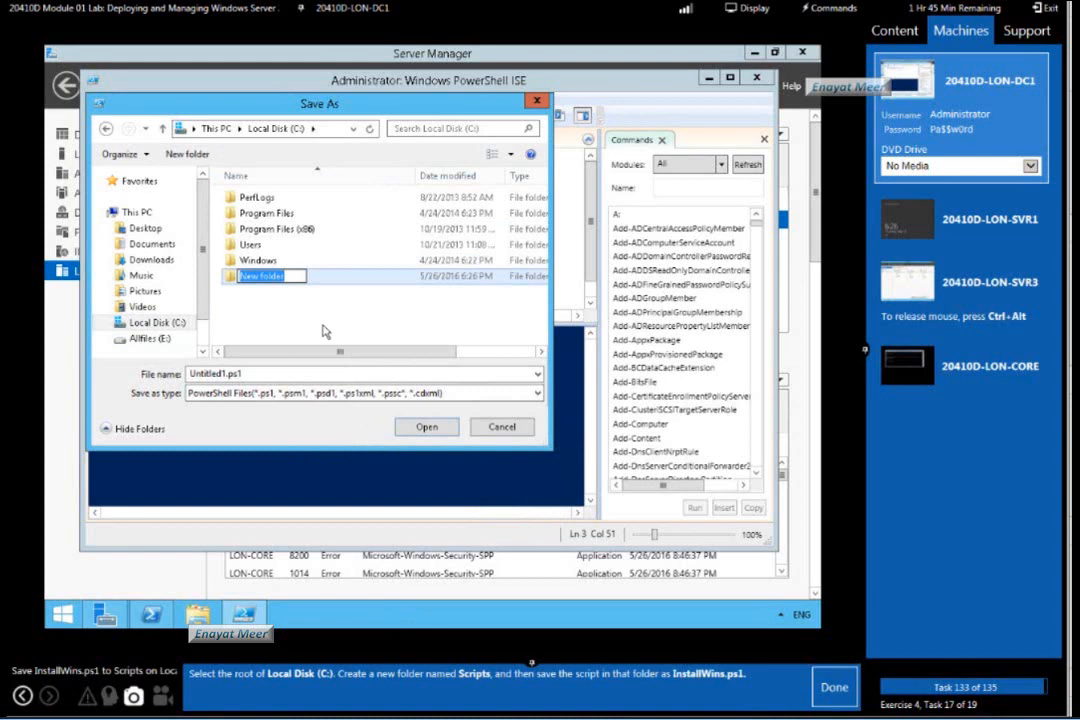
text(Script)
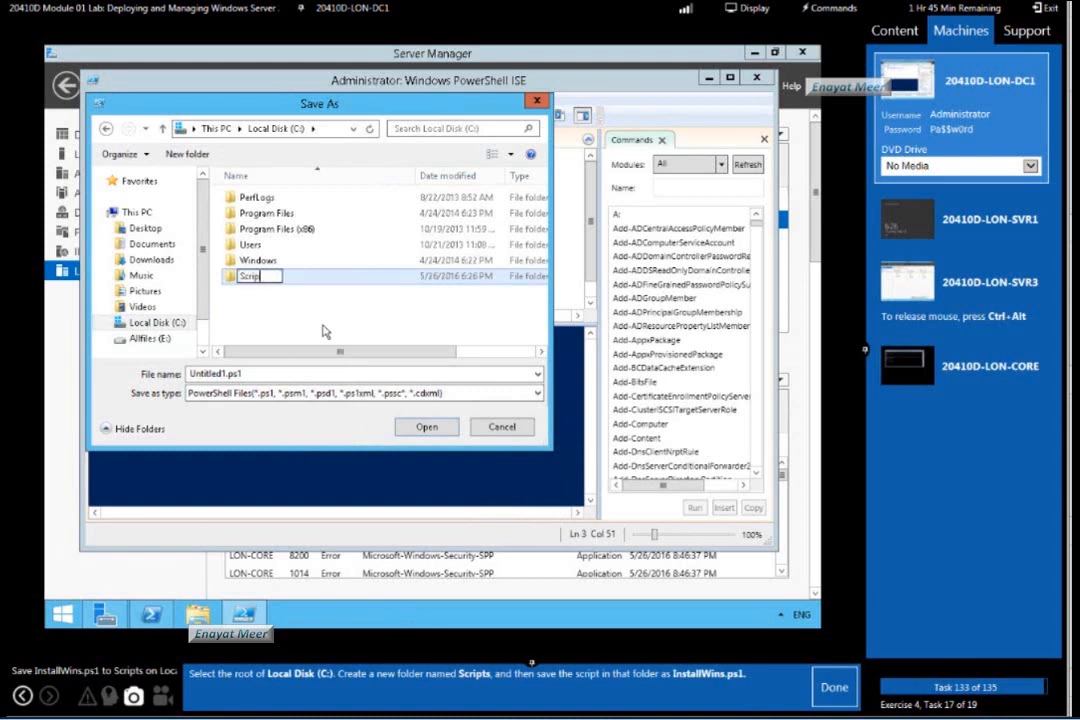
text(s)
click(325, 317)
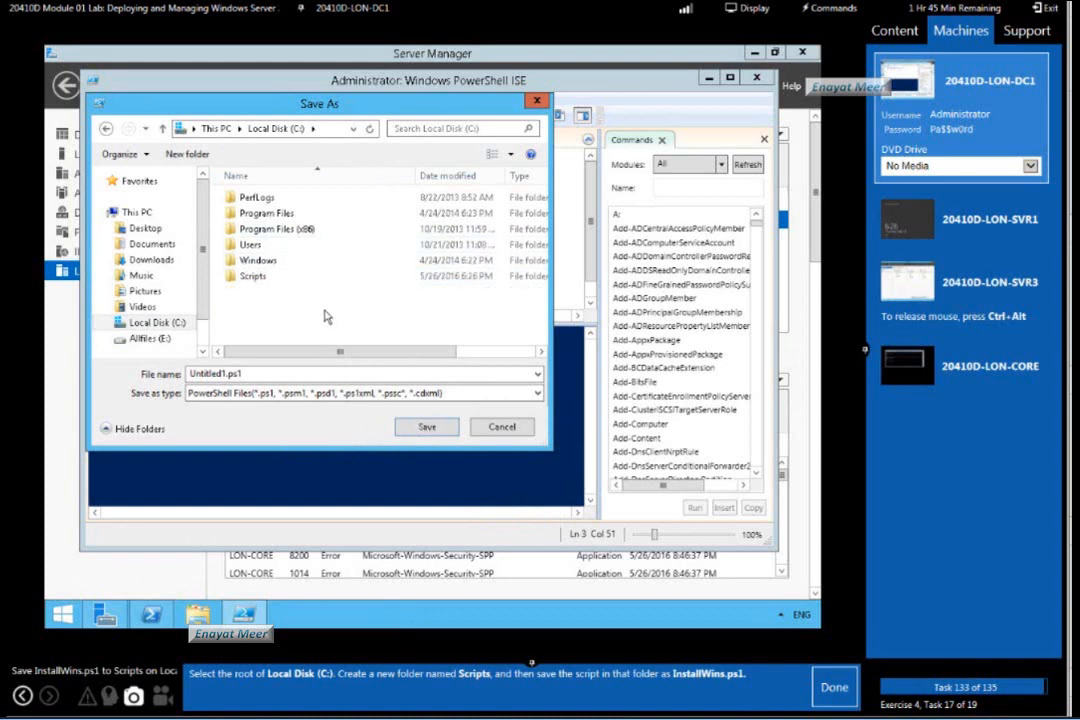
Save the script as InstallWins.ps1 in the Scripts folder and mark lab task 133 as done.
double_click(253, 276)
double_click(282, 373)
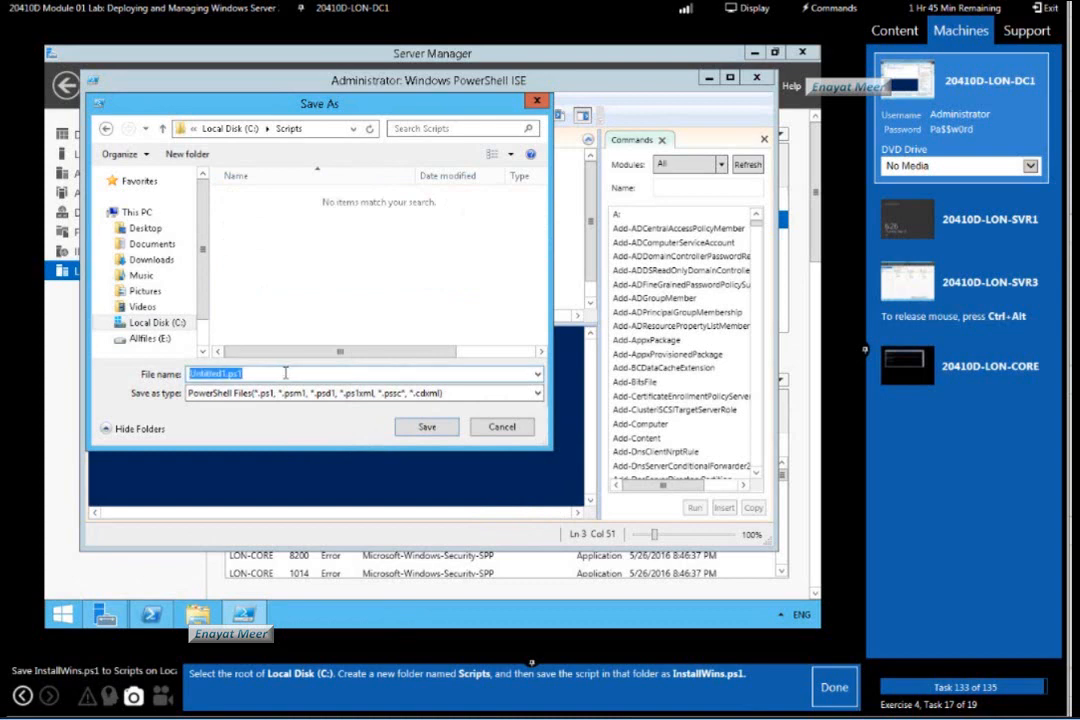
text(I)
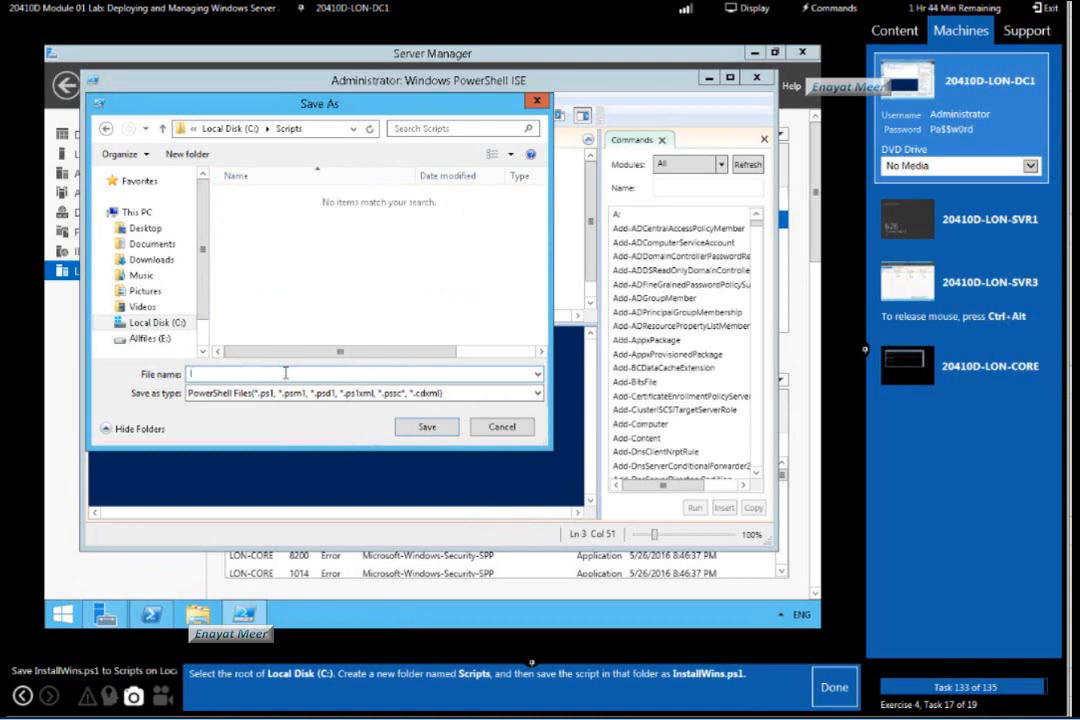
text(nstallWins.ps1)
click(835, 688)
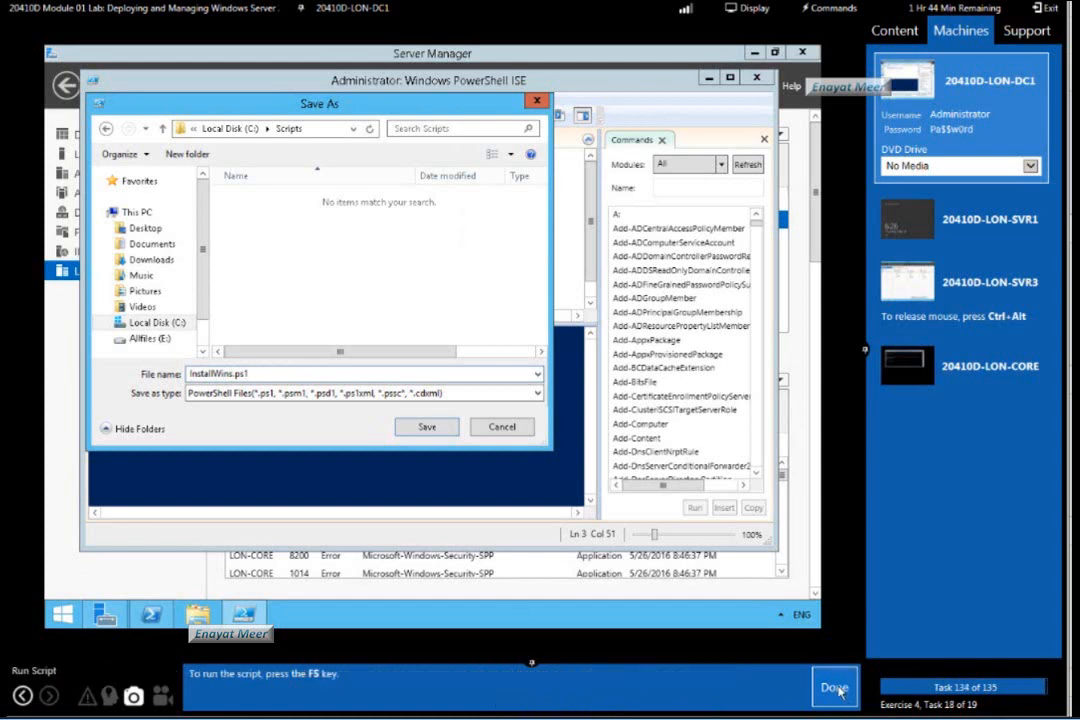
click(427, 427)
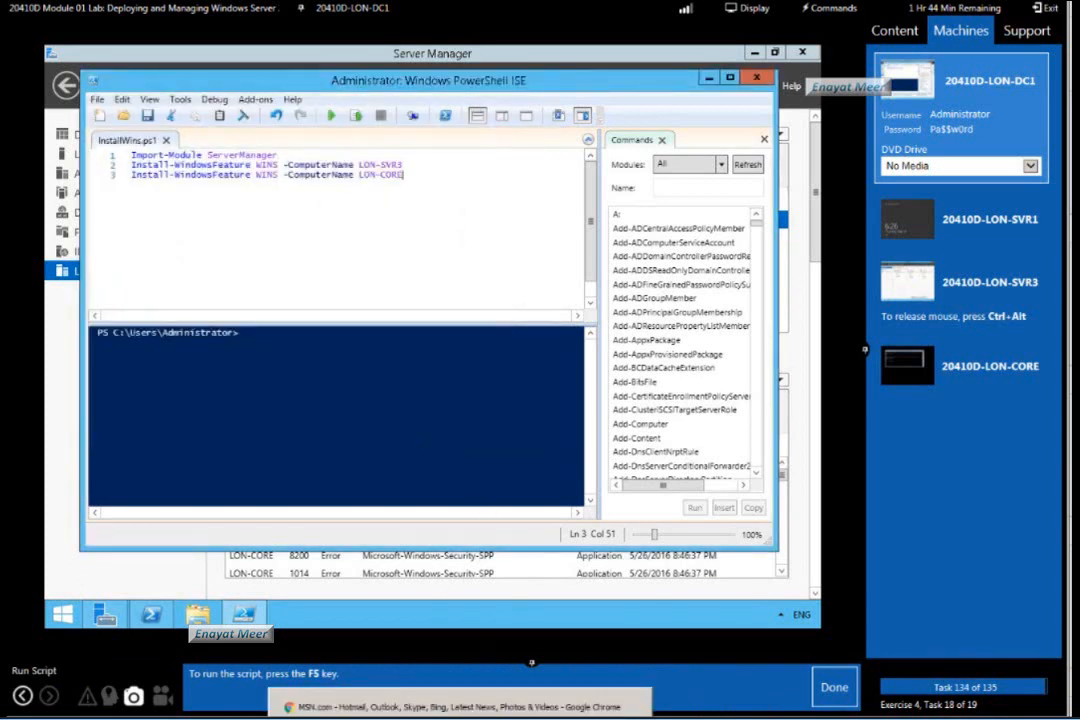
Run the InstallWins.ps1 script and mark lab task 134 as done.
click(260, 376)
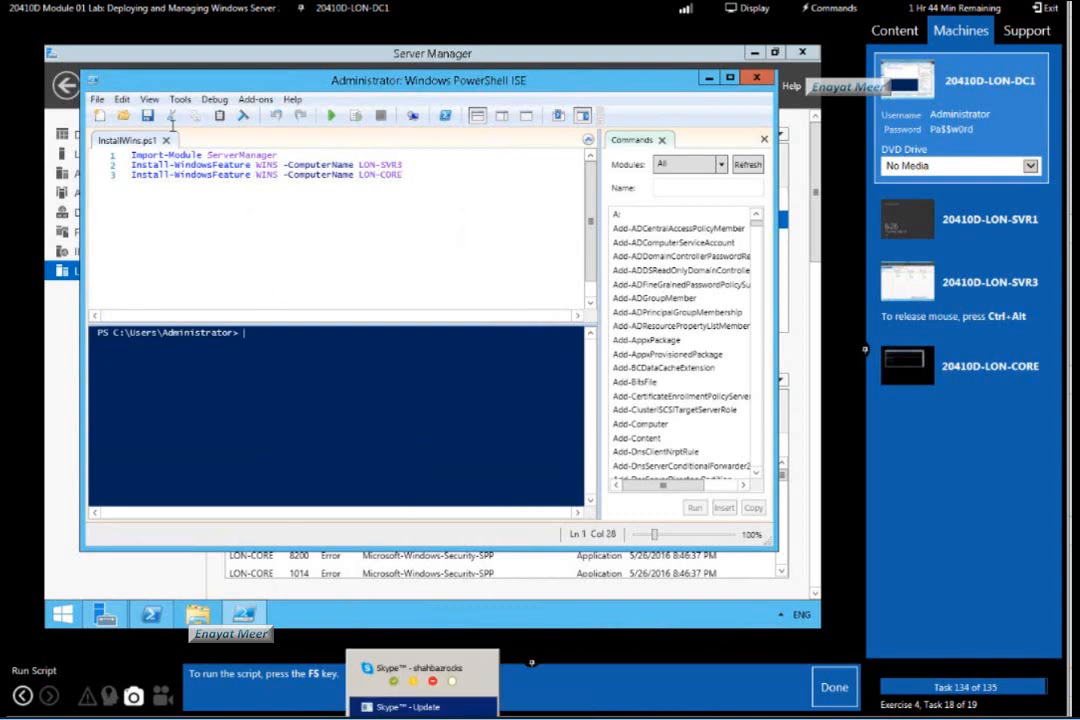
click(330, 119)
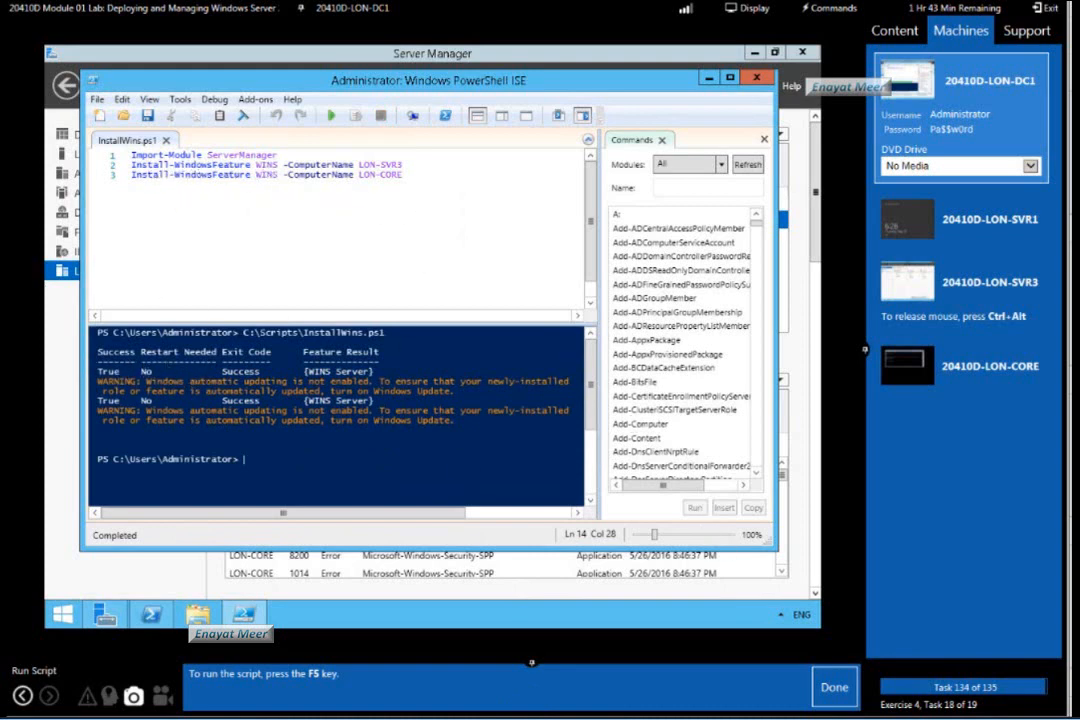
click(834, 687)
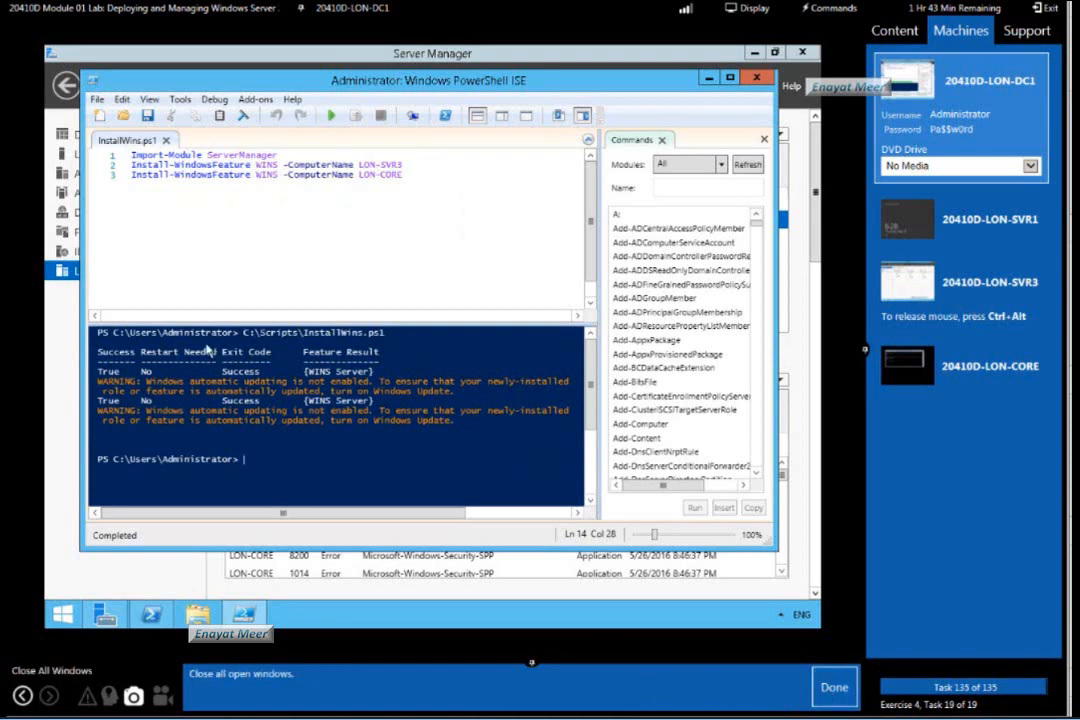